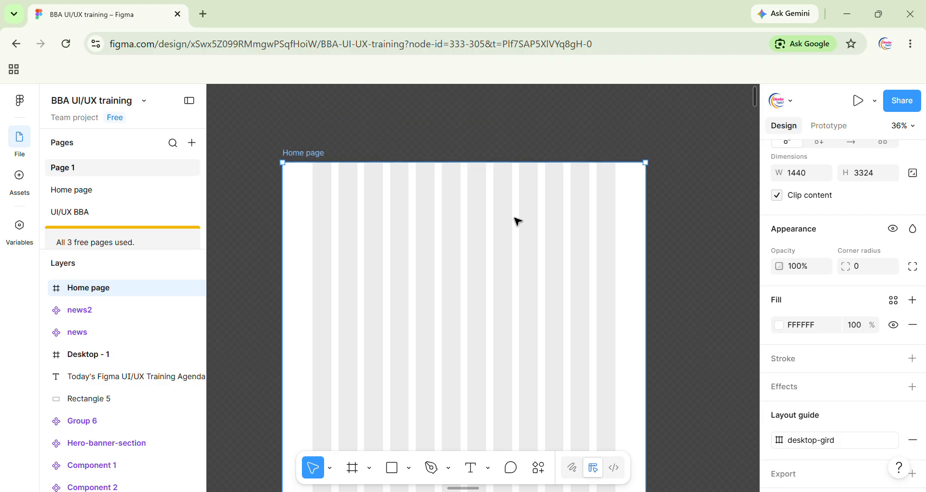
scroll(518, 221, "up", 1)
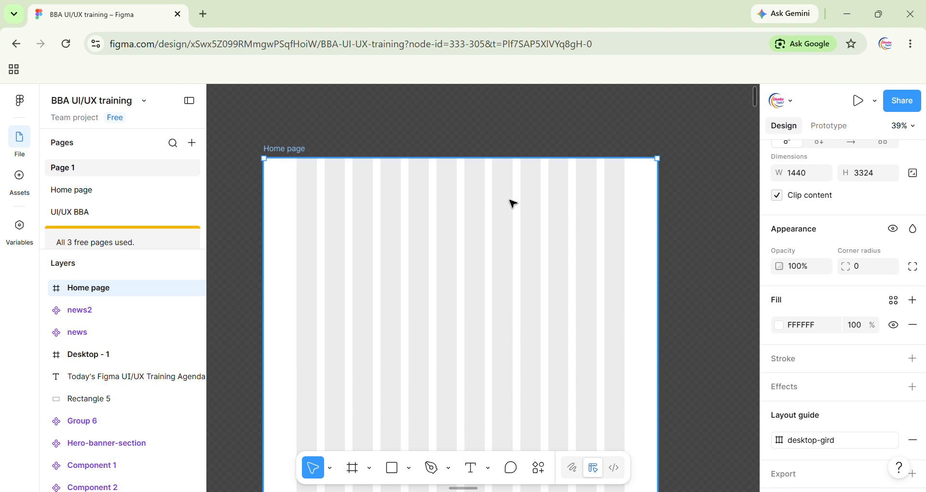
scroll(466, 254, "up", 2)
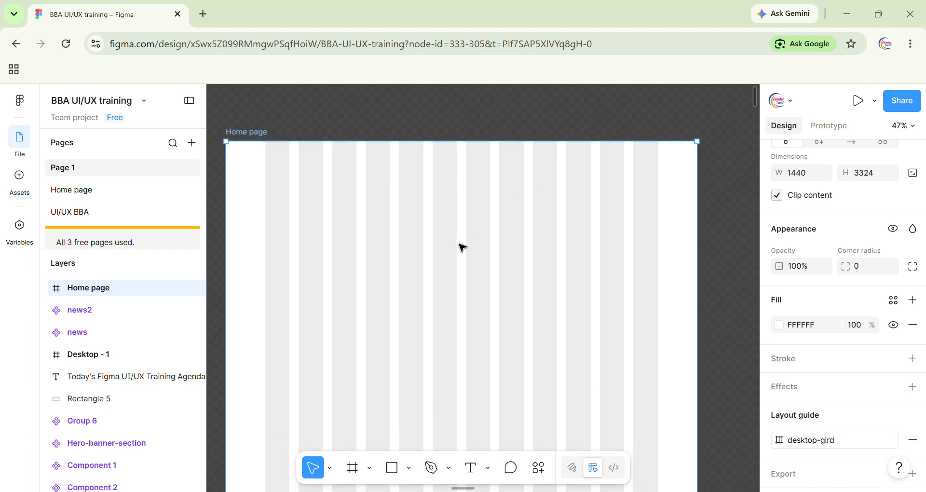
scroll(461, 246, "left", 2)
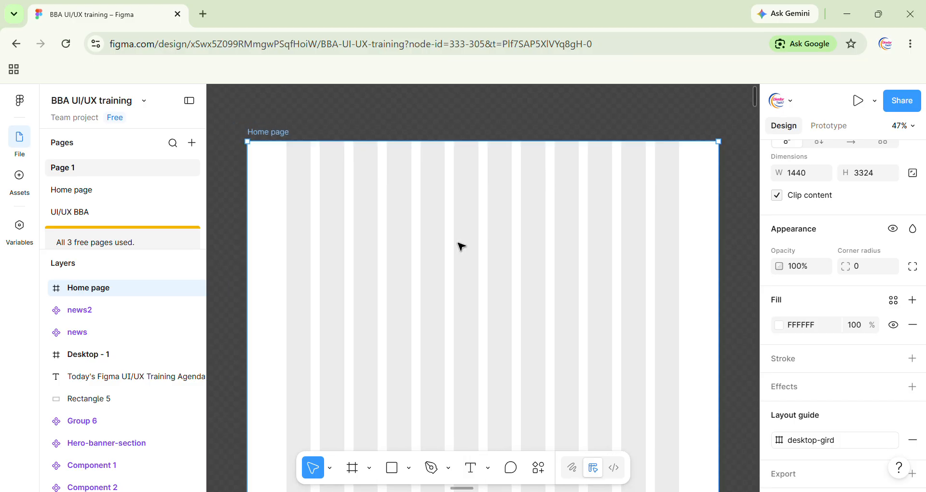
key("t")
left_click(344, 183)
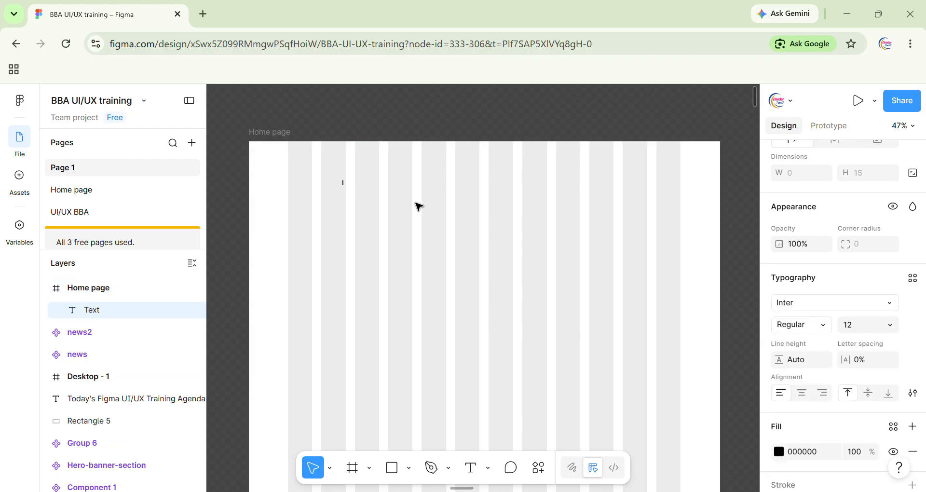
type("Dropdwon")
scroll(365, 188, "left", 7)
scroll(365, 188, "up", 1)
scroll(365, 188, "right", 7)
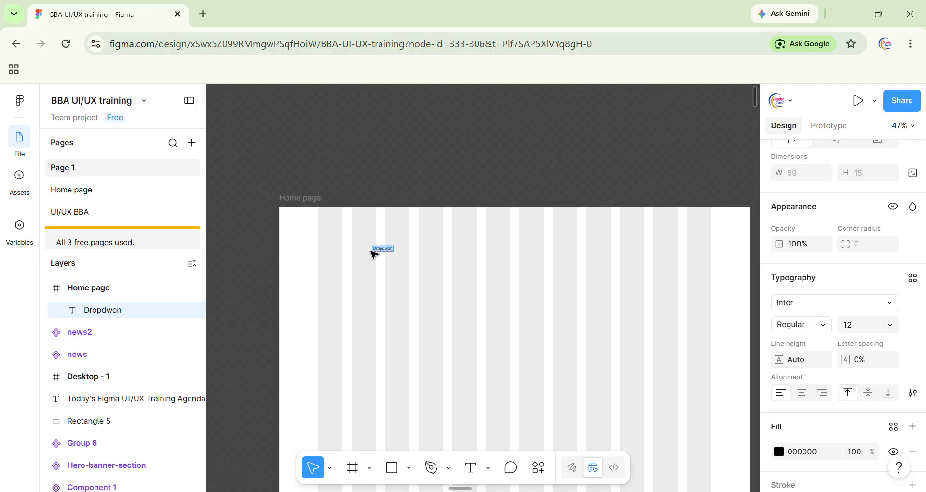
scroll(375, 254, "up", 8)
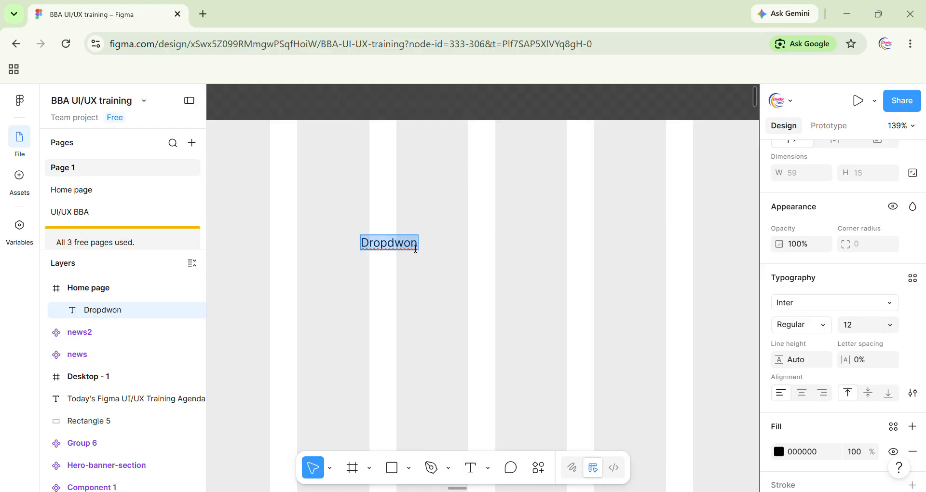
left_click(416, 249)
double_click(416, 248)
scroll(422, 250, "down", 10)
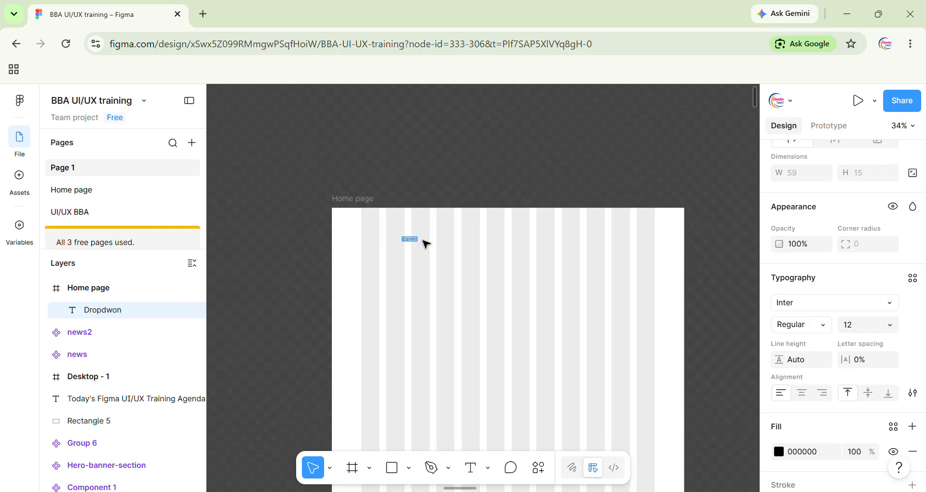
scroll(426, 244, "up", 7)
key("Escape")
key("Delete")
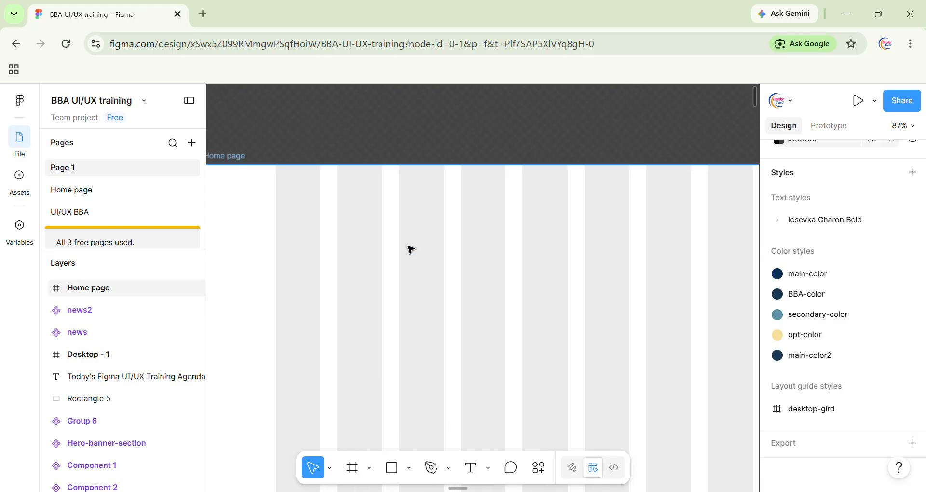
Move the empty Home page frame closer to the neighbouring training agenda frame, keeping their upper edges level
scroll(409, 247, "left", 8)
scroll(409, 240, "down", 3)
scroll(412, 243, "down", 8)
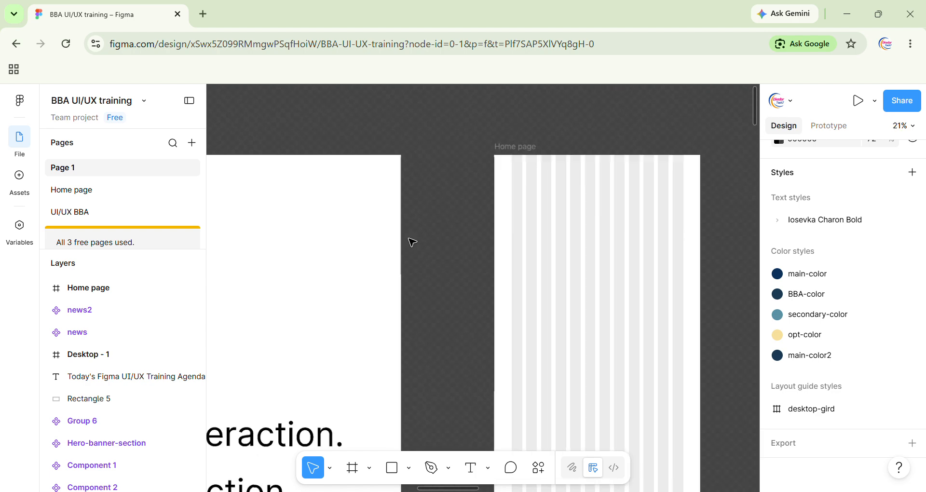
scroll(479, 281, "left", 2)
scroll(517, 254, "down", 2)
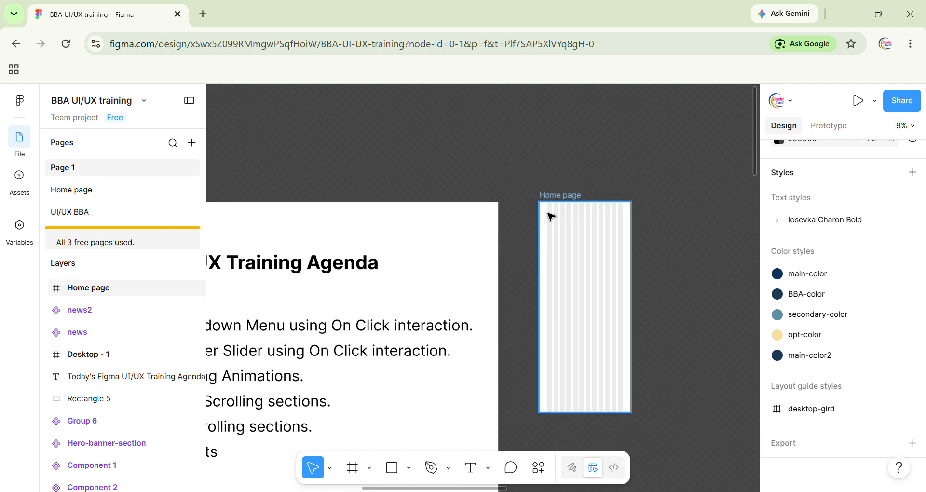
left_click_drag(553, 199, 531, 202)
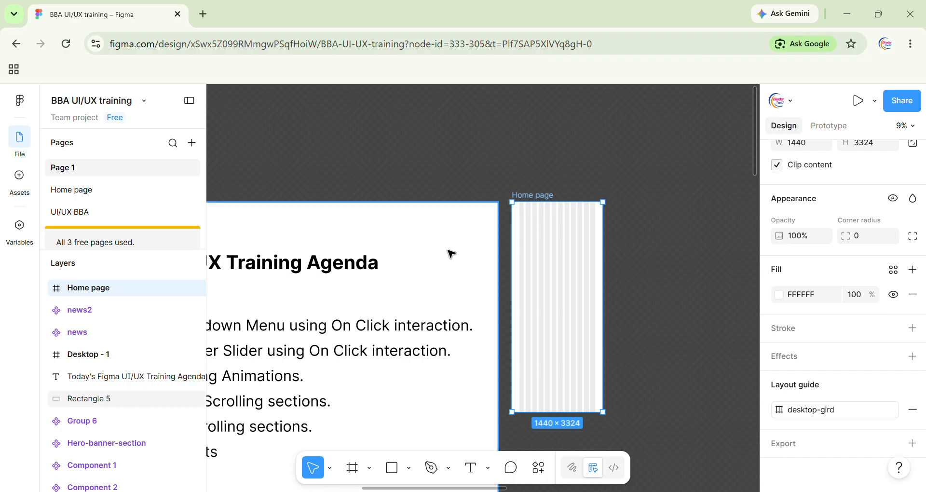
Copy the word "Dropdown" from the first item of the training agenda list
scroll(451, 254, "left", 1)
scroll(451, 253, "down", 1)
triple_click(258, 307)
double_click(268, 305)
key("ctrl+c")
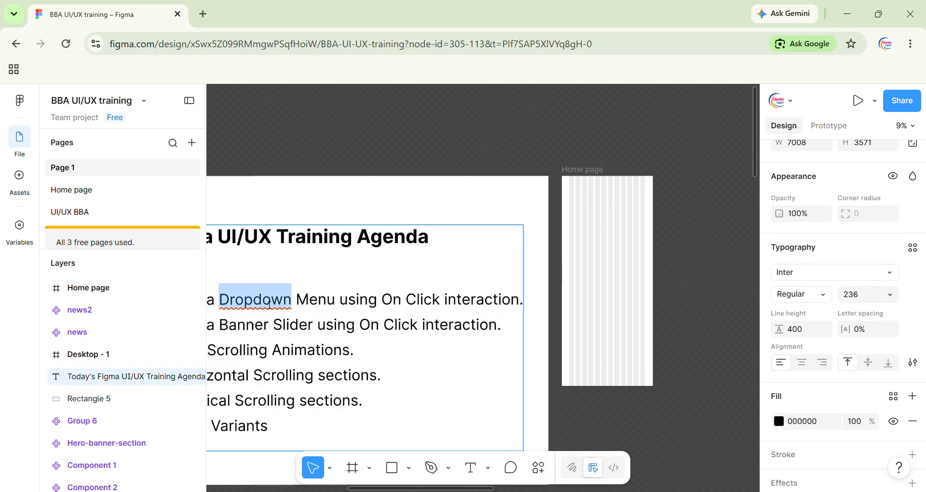
Add a text object near the upper-left corner of the Home page frame and paste the copied word into it
scroll(678, 226, "up", 10)
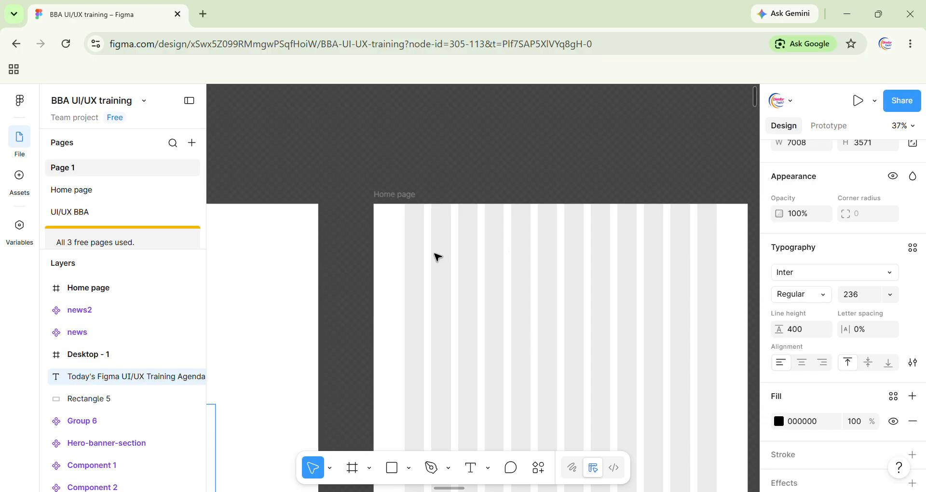
scroll(437, 257, "up", 5)
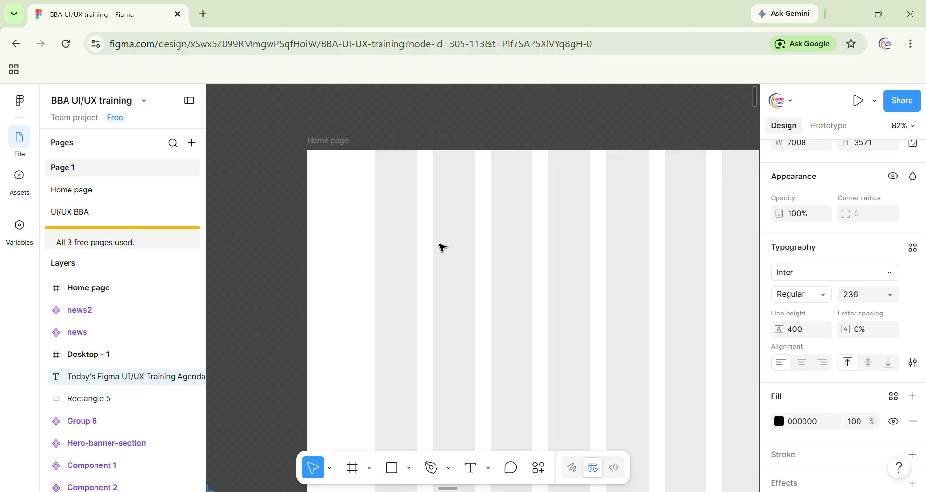
key("Escape")
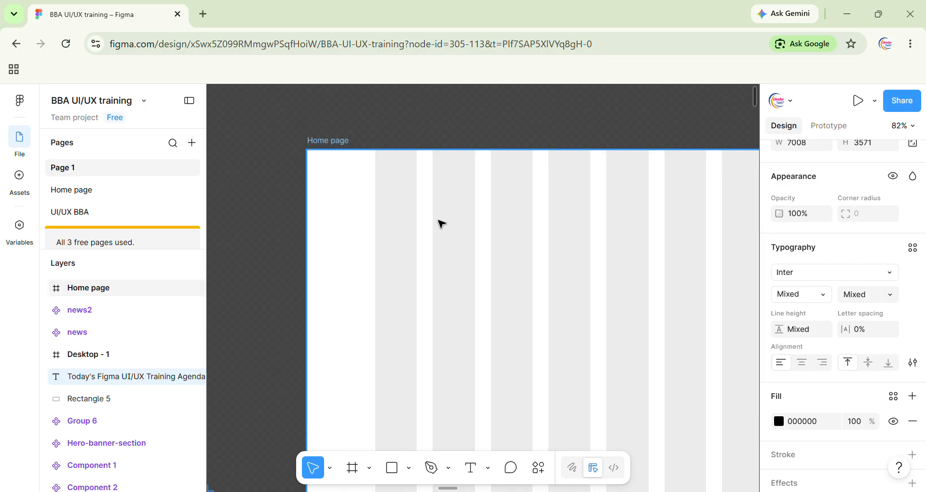
key("t")
left_click(445, 214)
key("ctrl+v")
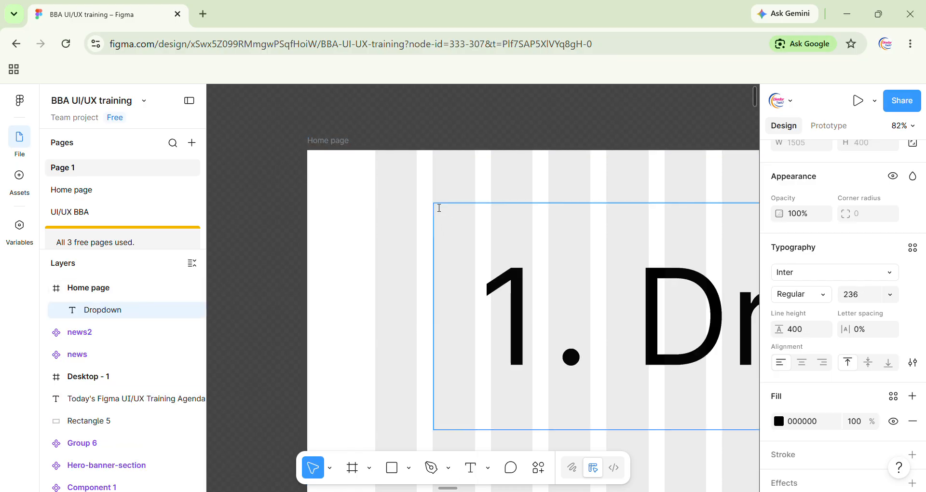
Remove the "1." list numbering from the pasted text so that it reads "Dropdown"
scroll(440, 208, "down", 5)
scroll(440, 208, "down", 8)
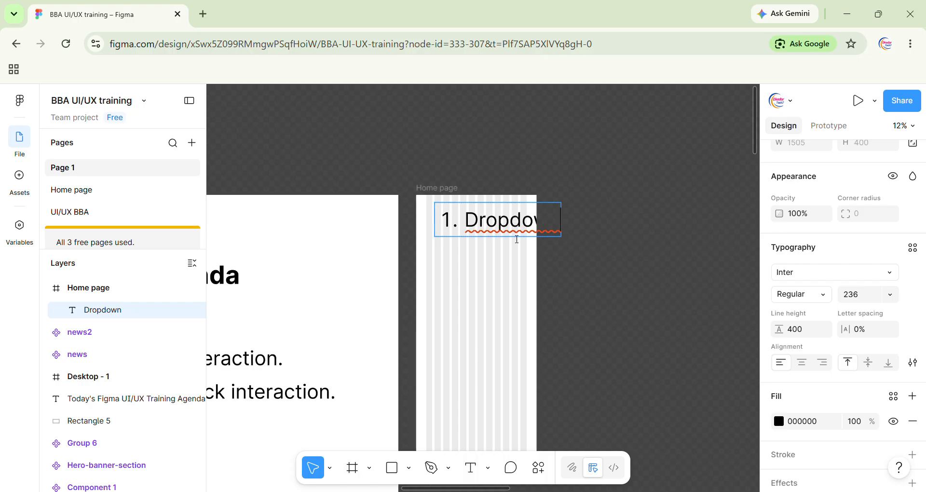
scroll(484, 275, "up", 5)
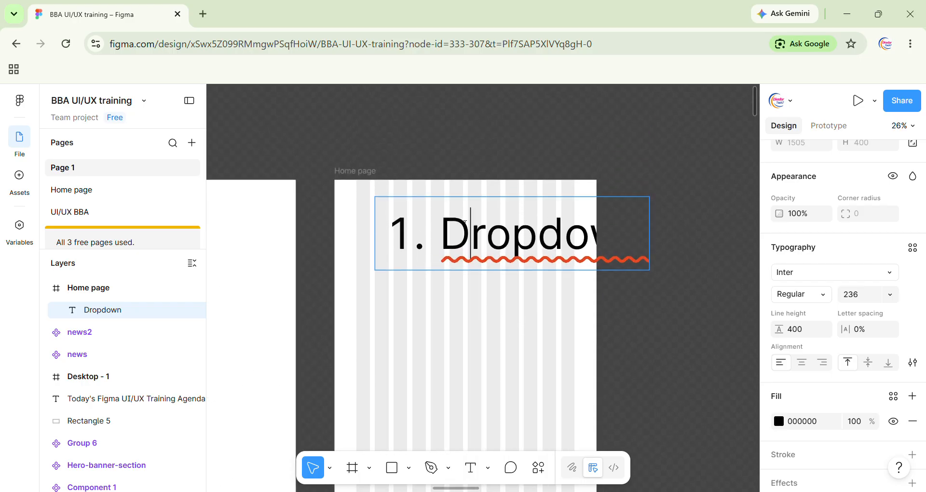
left_click(449, 232)
key("BackSpace")
key("BackSpace")
key("BackSpace")
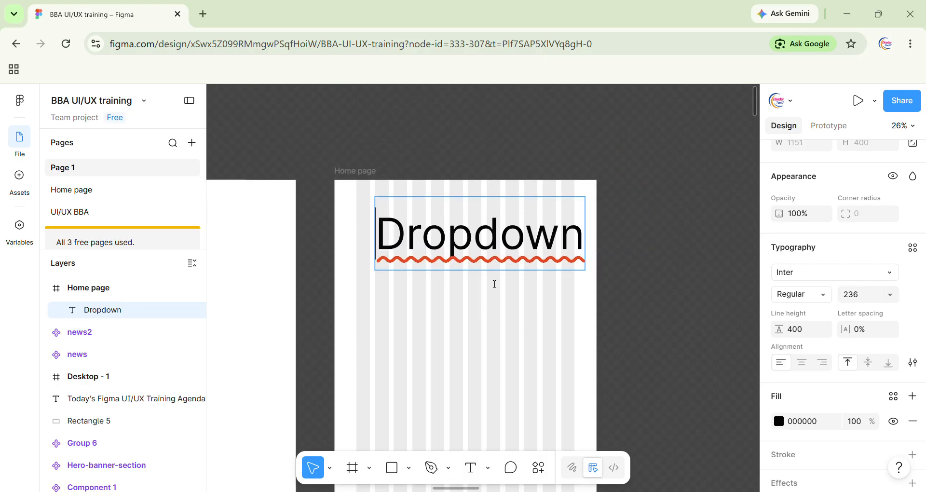
Set the font size of the "Dropdown" text to 50
double_click(497, 232)
key("ctrl+shift+comma")
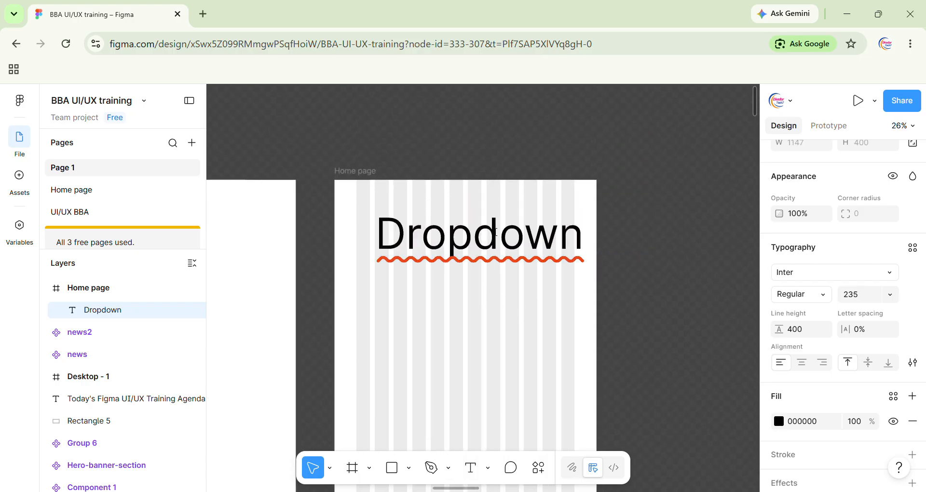
key("ctrl+shift+comma")
key("ctrl+shift+comma")
key("ctrl+shift+comma")
key("ctrl+shift+comma")
key("ctrl+shift+comma")
key("ctrl+shift+comma")
key("ctrl+shift+comma")
key("ctrl+shift+comma")
key("ctrl+shift+comma")
key("ctrl+shift+comma")
key("ctrl+shift+comma")
key("ctrl+shift+comma")
key("ctrl+shift+comma")
key("ctrl+shift+comma")
key("ctrl+shift+comma")
key("ctrl+shift+comma")
key("ctrl+shift+comma")
key("ctrl+shift+comma")
key("ctrl+shift+comma")
key("ctrl+shift+comma")
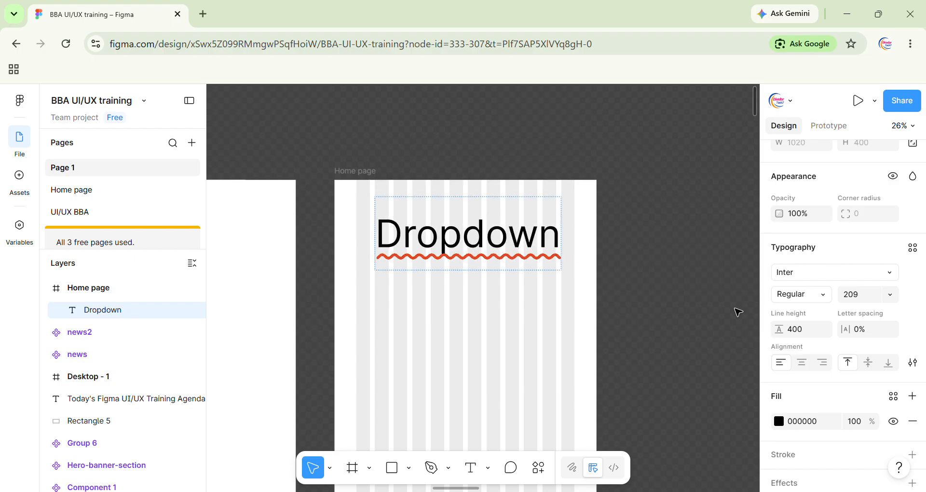
left_click(852, 297)
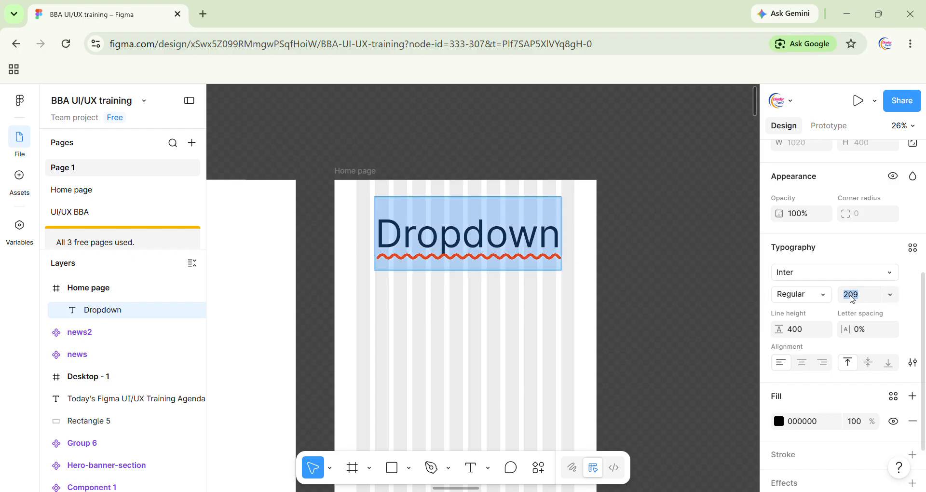
key("Return")
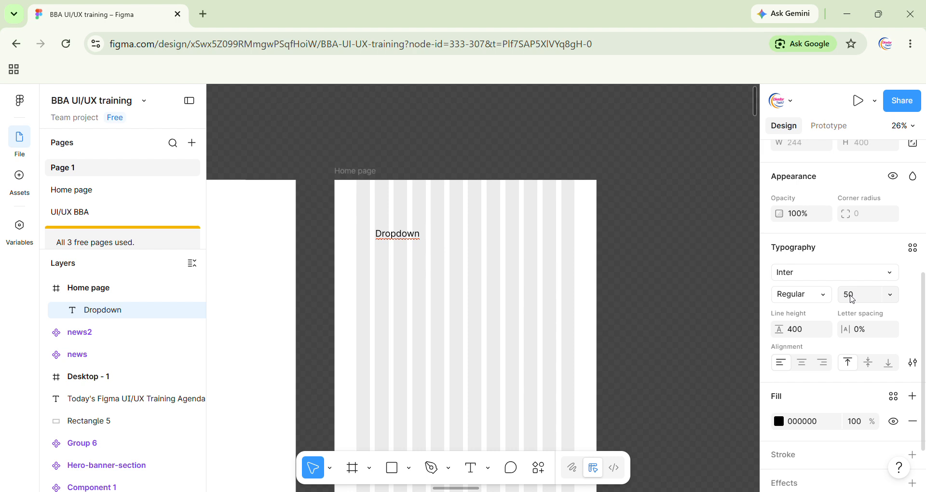
Set the font of the "Dropdown" text to Roboto and finish editing the text
left_click(805, 273)
type("ro")
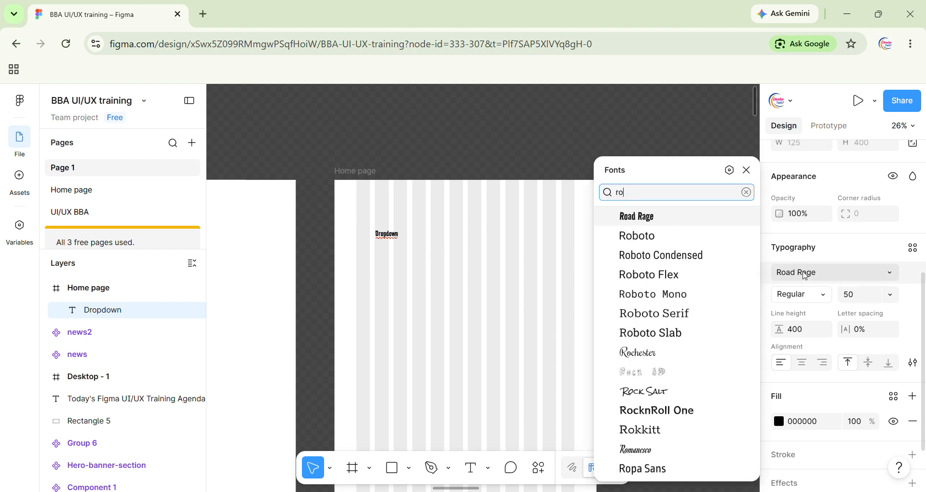
type("bo")
key("Return")
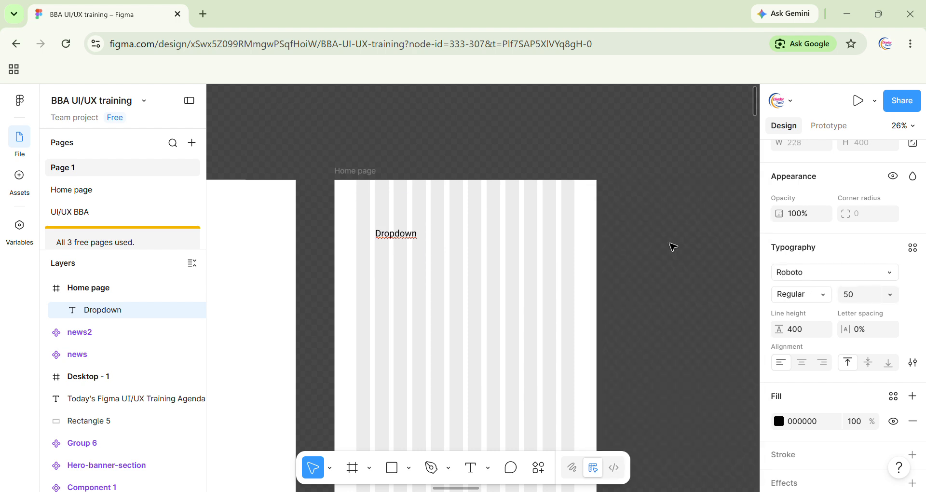
scroll(384, 247, "up", 3)
key("Escape")
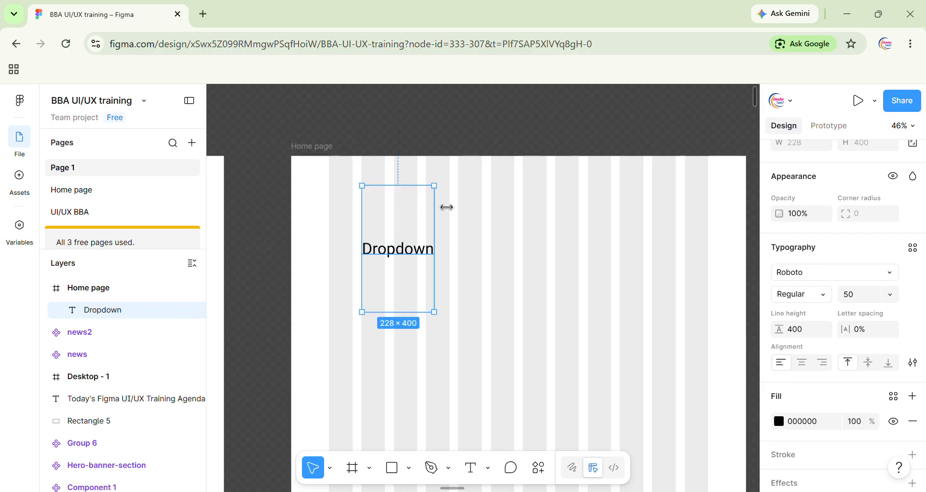
Align the "Dropdown" text vertically to the middle and wrap it in an auto layout frame
left_click_drag(410, 187, 410, 236)
key("ctrl+z")
scroll(872, 435, "down", 3)
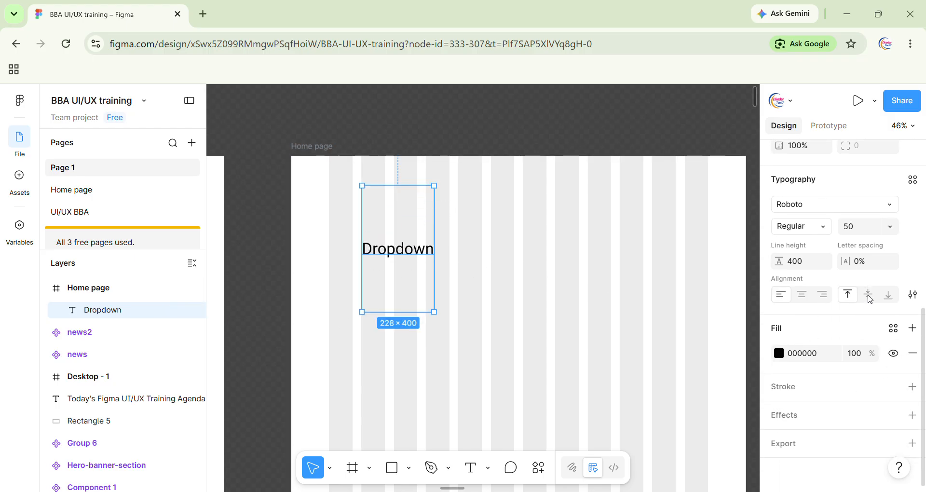
left_click(869, 296)
scroll(408, 201, "up", 2)
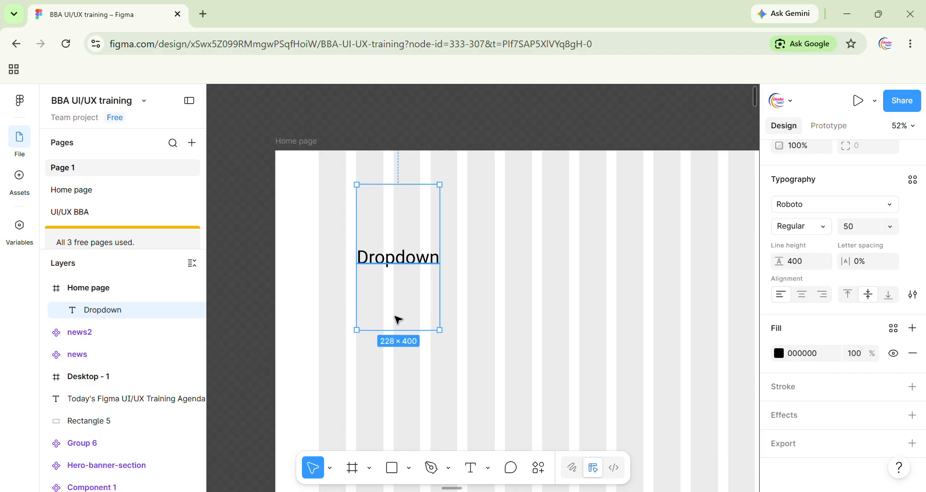
left_click_drag(405, 330, 403, 223)
key("shift+a")
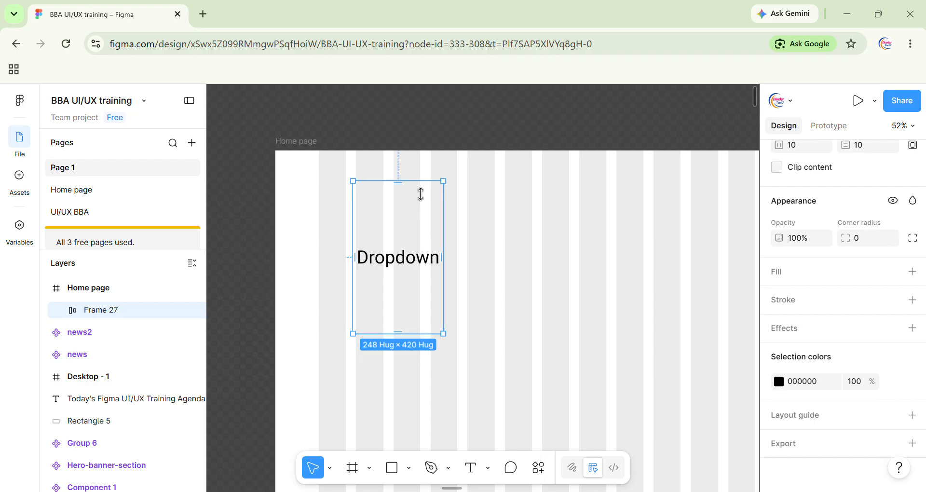
Reduce the auto layout frame's height to 82 and move it to X 120, Y 117, at the first grid column's edge
left_click_drag(422, 194, 374, 206)
left_click(499, 320)
left_click(405, 213)
left_click(402, 208)
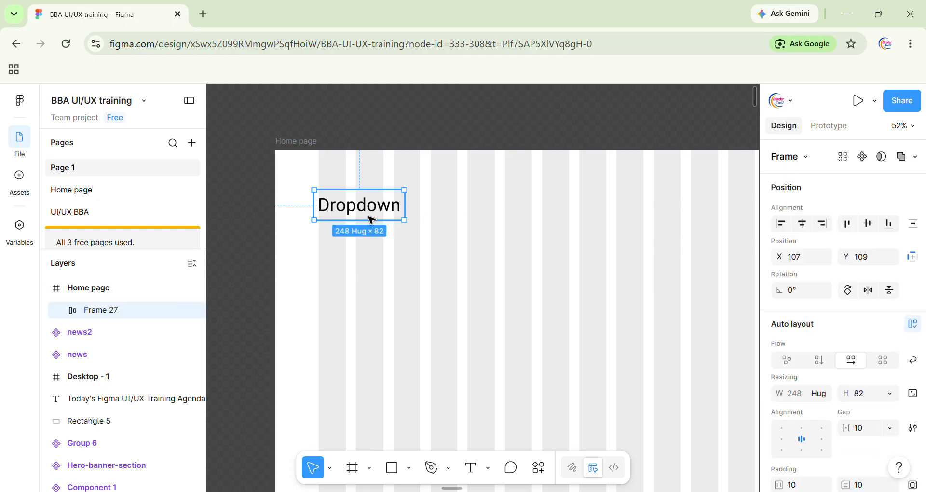
left_click_drag(371, 217, 376, 220)
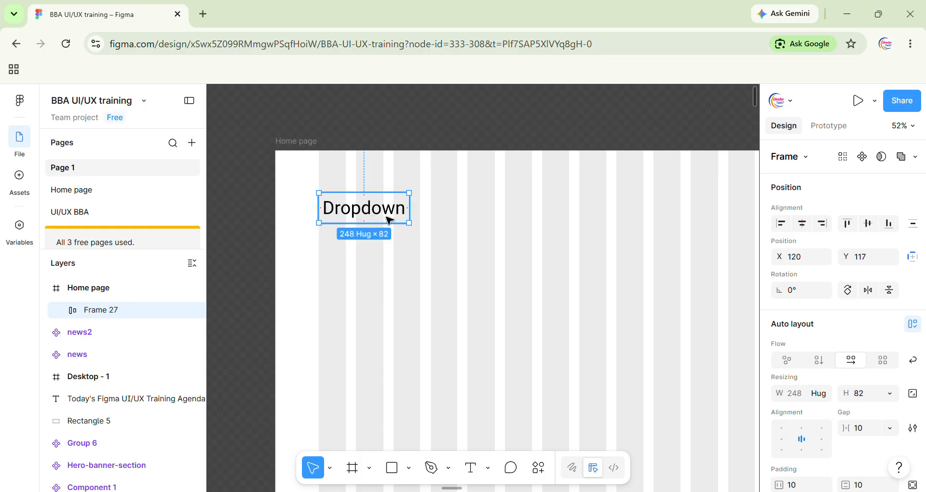
Shrink the "Dropdown" text box inside the auto layout frame to a height of 46
scroll(386, 221, "up", 3)
double_click(408, 223)
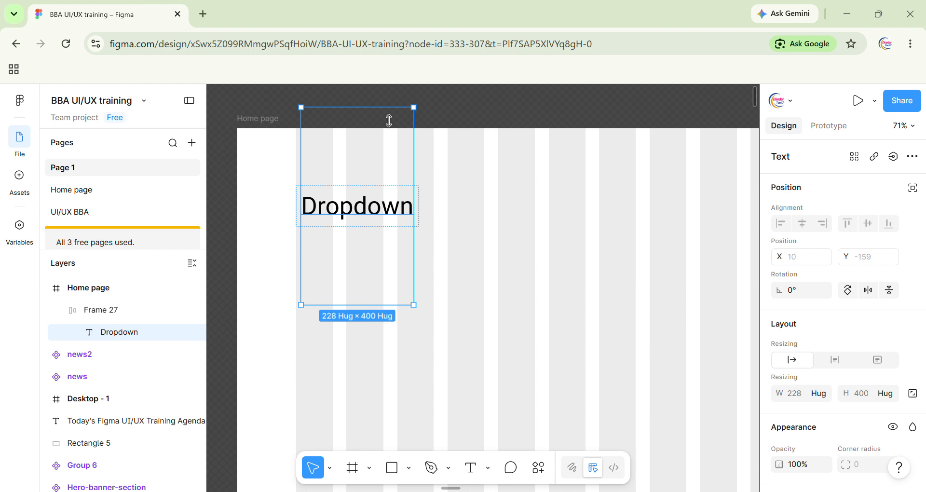
left_click_drag(389, 120, 387, 208)
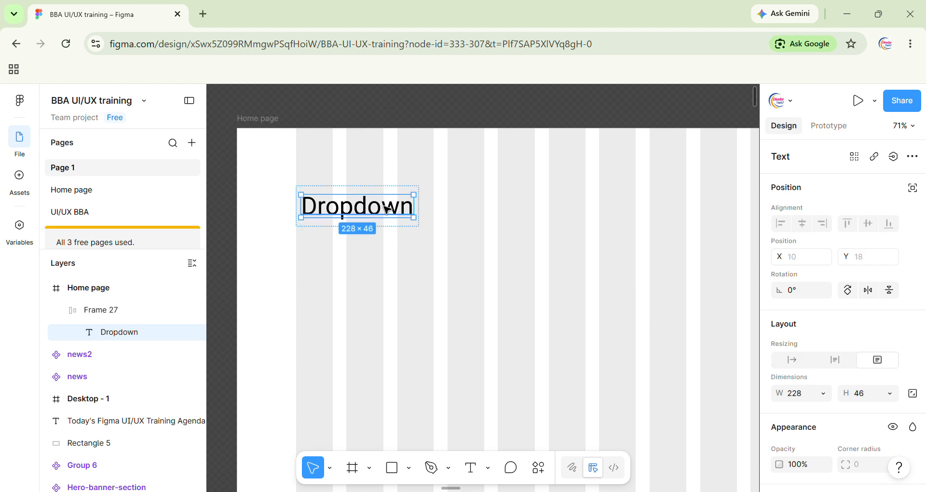
double_click(408, 211)
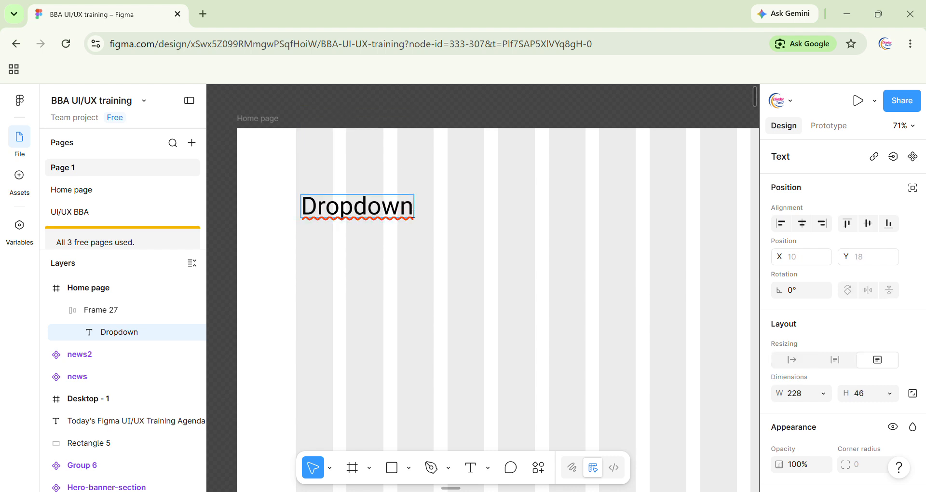
type("O")
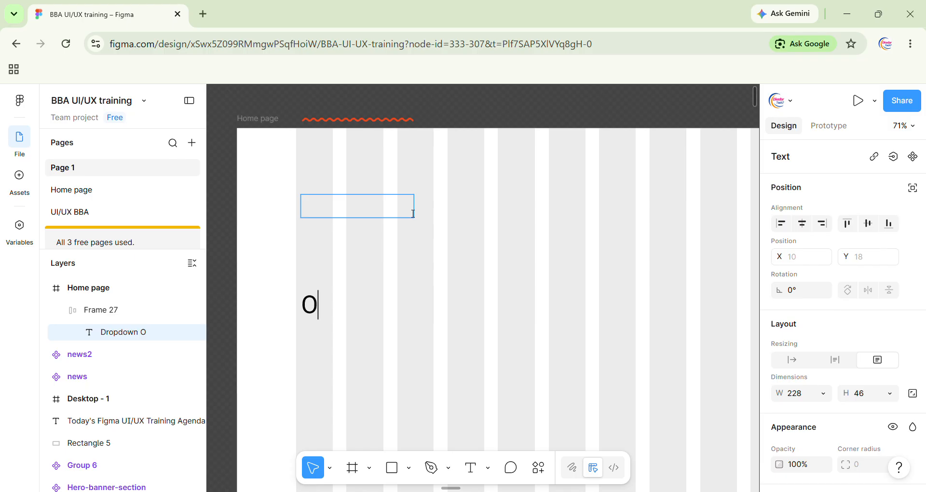
key("BackSpace")
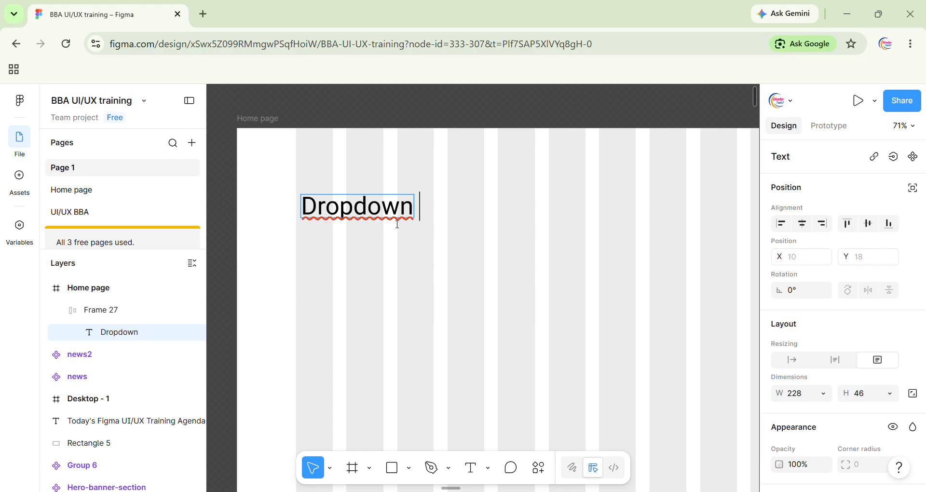
left_click(73, 313)
left_click(116, 334)
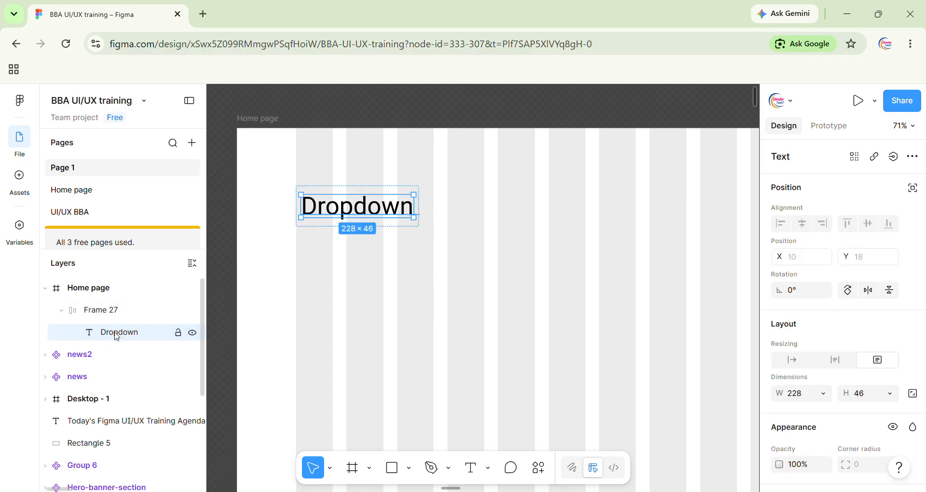
Import the weui:arrow-outlined icon from the Iconify plugin into the Home page frame, below the "Dropdown" text, and close the plugin
left_click(541, 466)
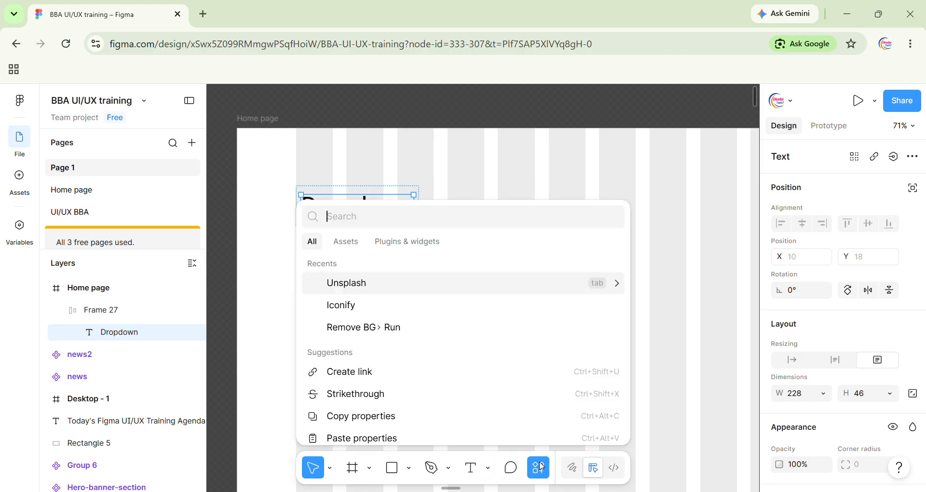
left_click(407, 307)
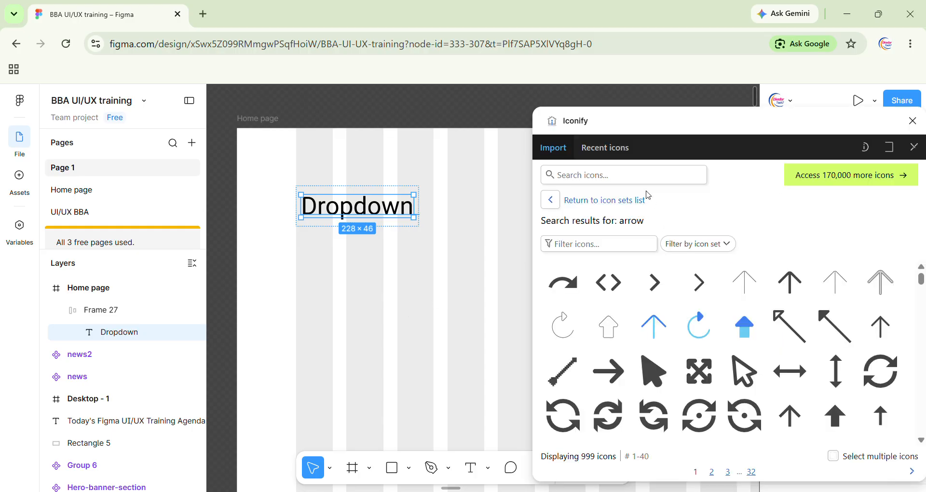
left_click_drag(699, 282, 451, 253)
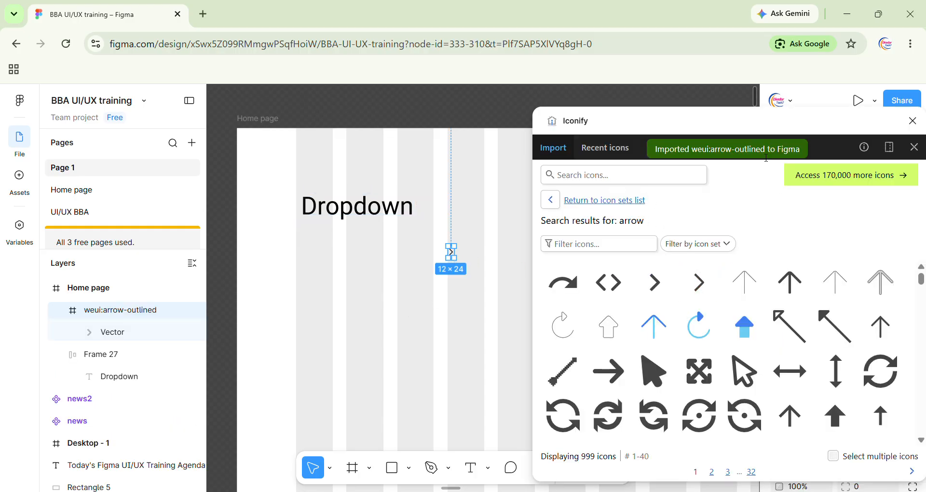
left_click(914, 148)
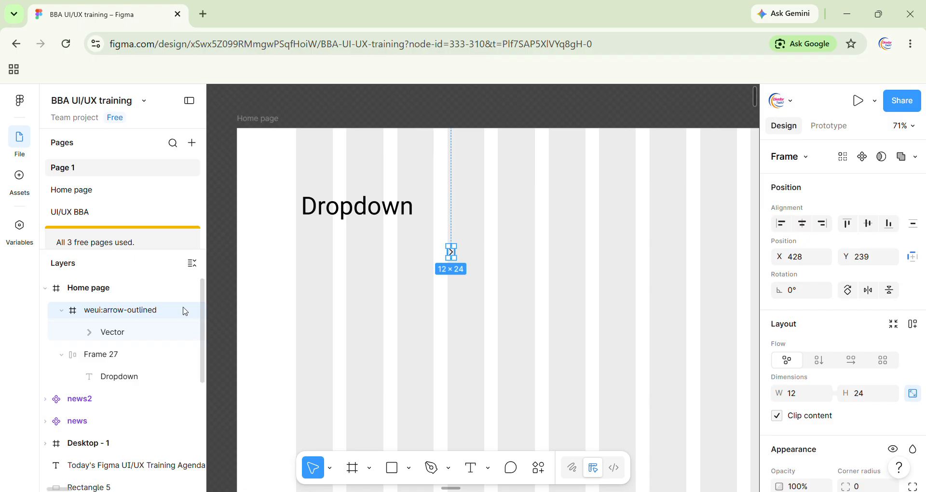
left_click(59, 312)
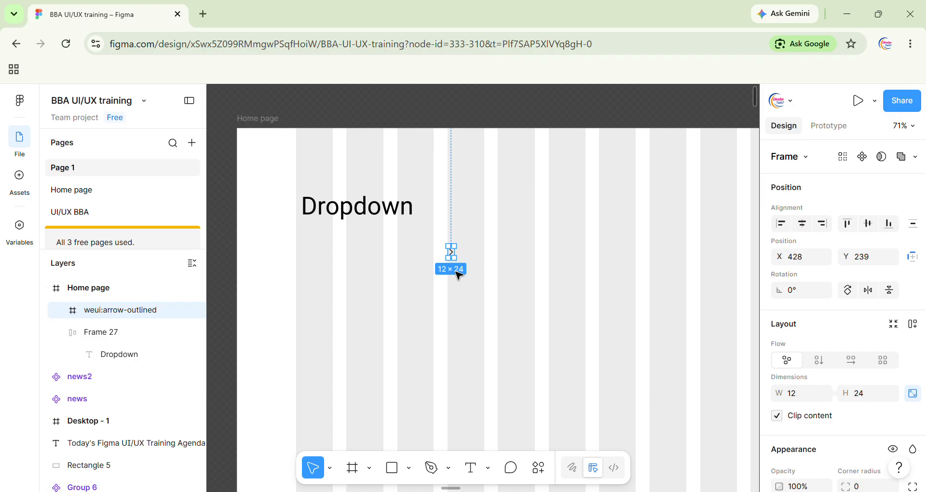
Rotate the arrow icon to -90° so it points down and scale it up to about 19 × 38
scroll(483, 259, "up", 2)
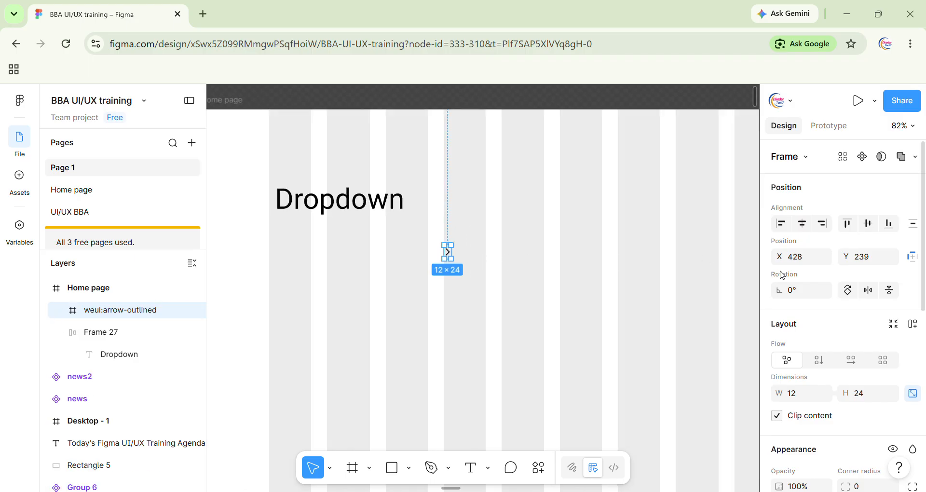
left_click(795, 293)
key("Return")
scroll(414, 275, "up", 3)
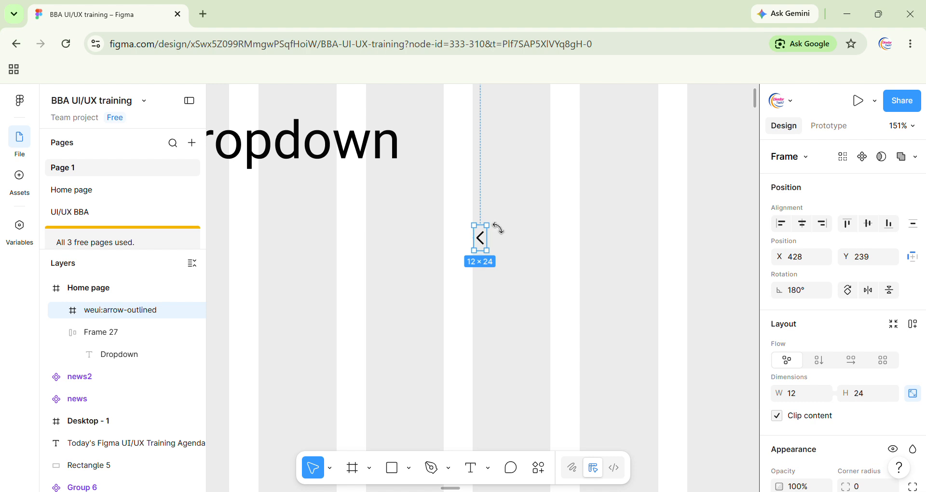
left_click_drag(499, 228, 442, 231)
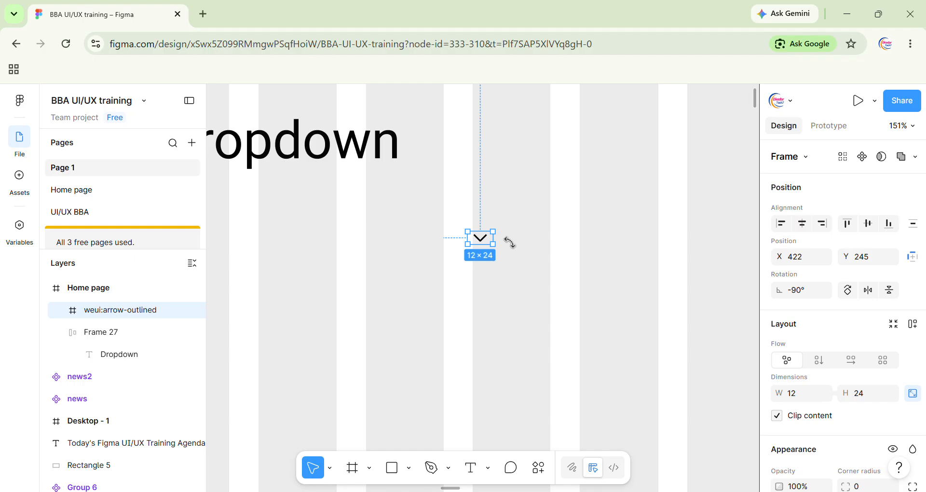
key("k")
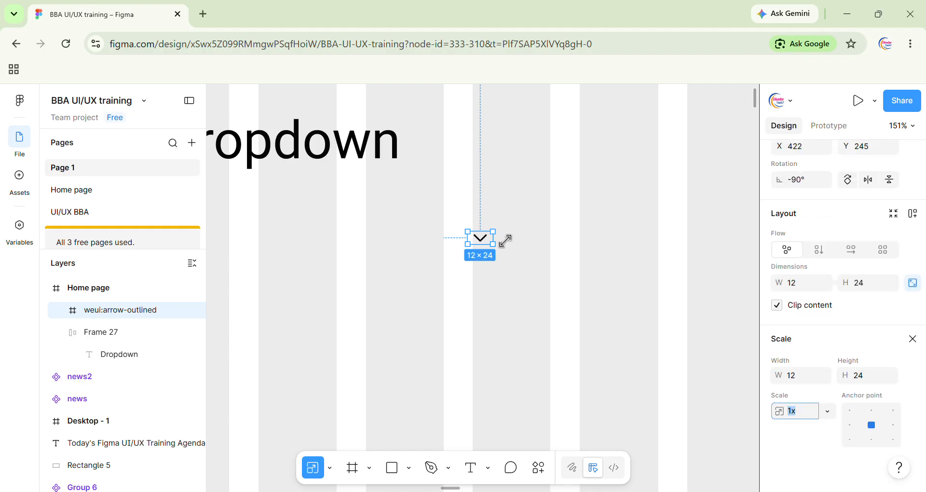
left_click_drag(506, 239, 508, 234)
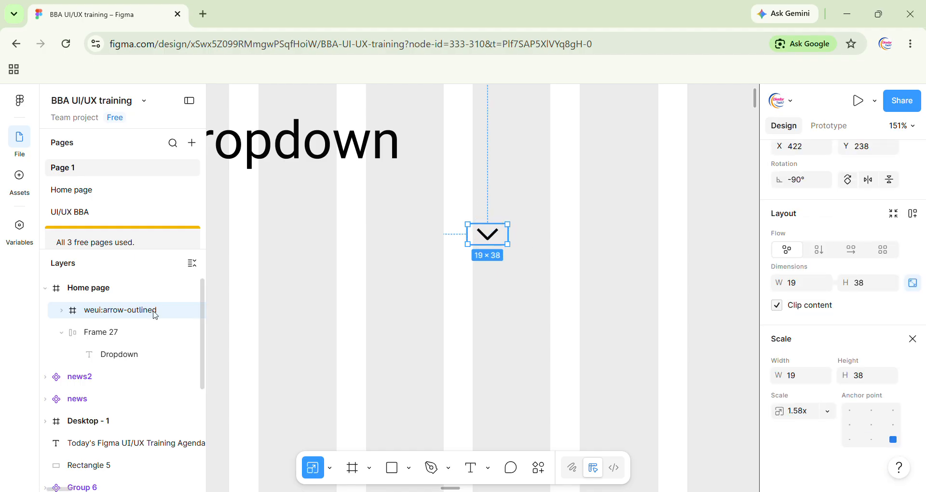
Move the arrow icon into the auto layout frame and put the "Dropdown" text in front of it
left_click_drag(155, 316, 116, 341)
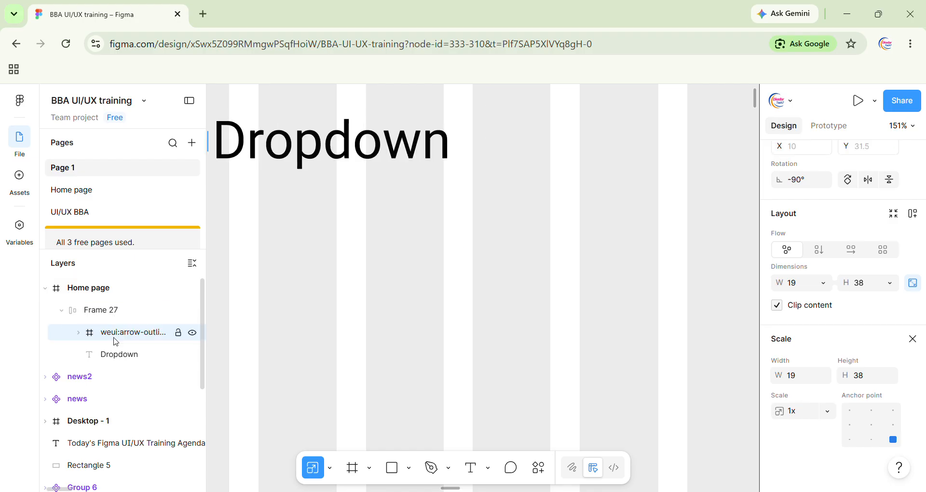
scroll(405, 256, "down", 3)
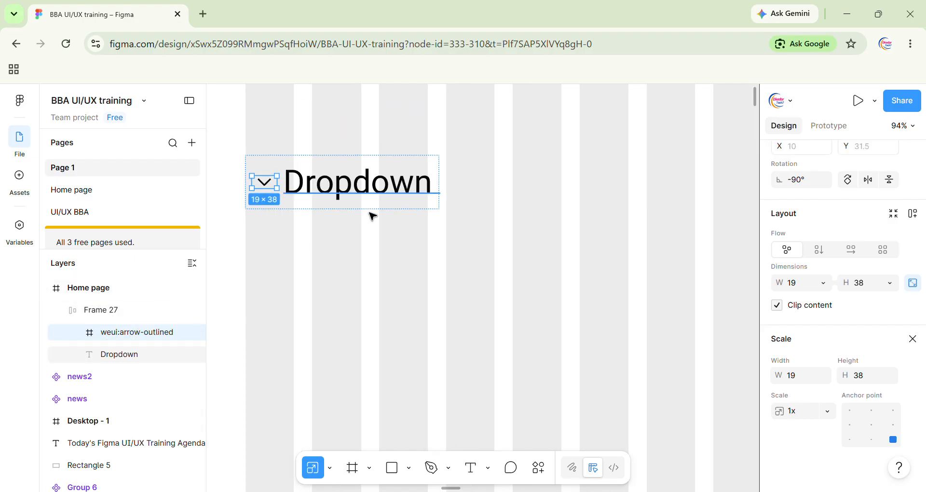
left_click(376, 195)
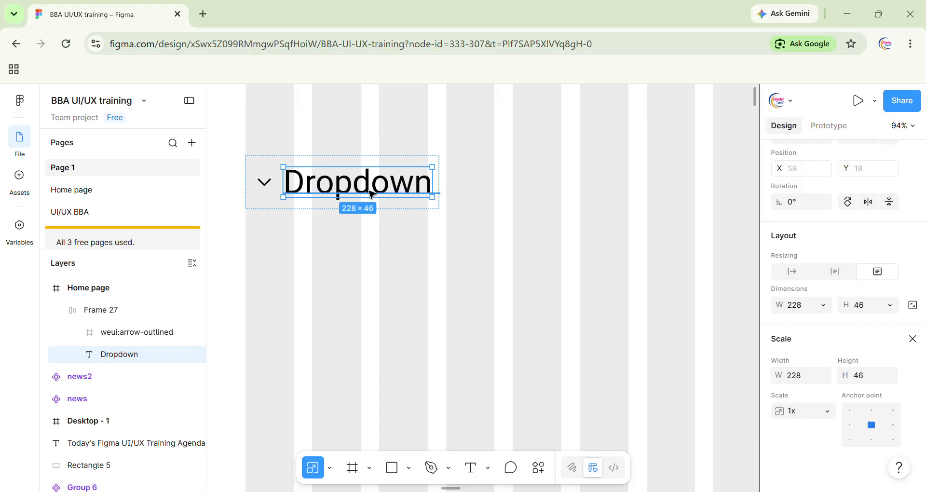
key("Left")
scroll(487, 194, "down", 5)
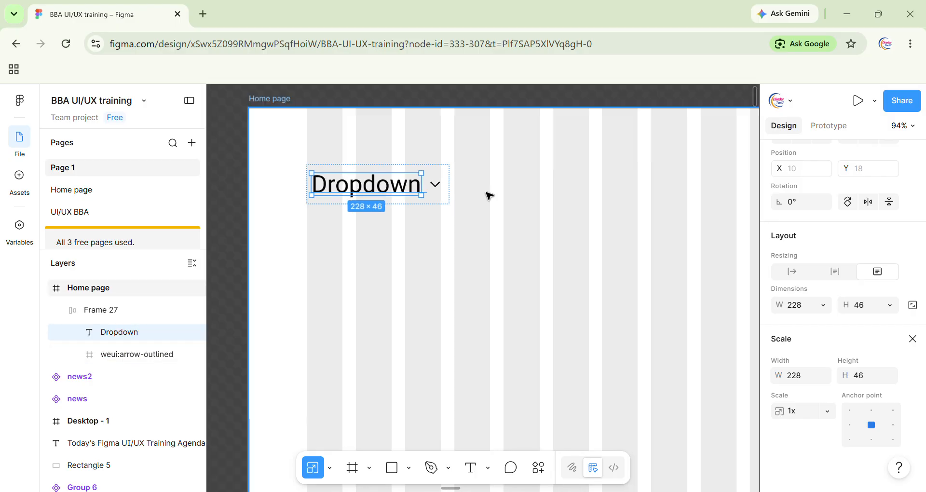
Preview the Home page frame as a prototype and open it in presentation view
left_click(376, 142)
key("shift+space")
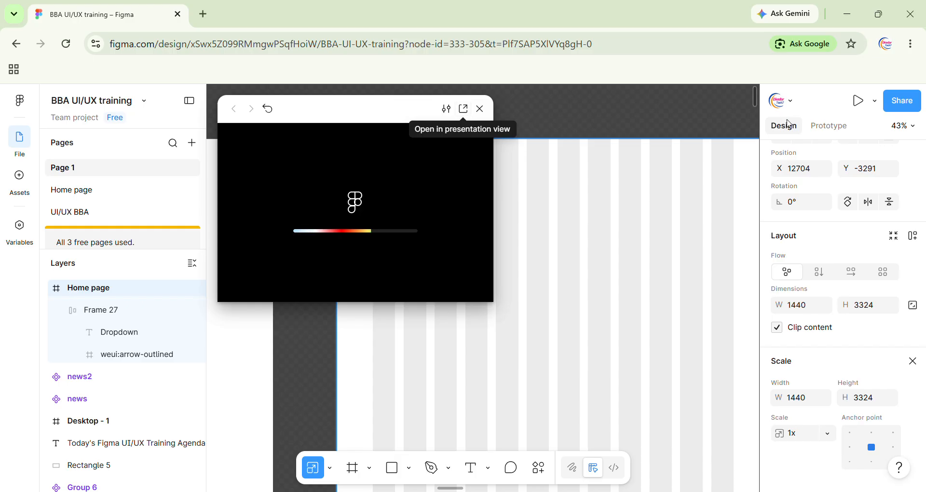
left_click(463, 111)
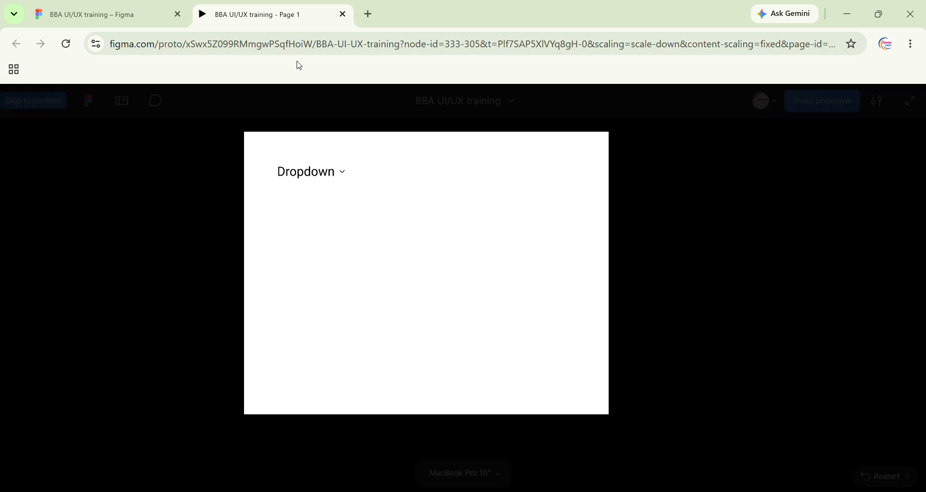
Examine the scaling options and advanced settings offered for the prototype presentation
left_click(877, 101)
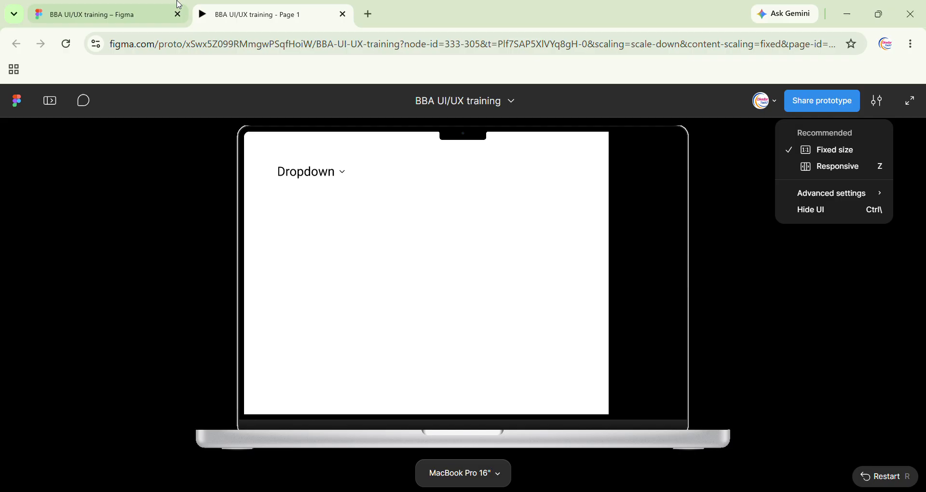
left_click(154, 6)
scroll(505, 215, "down", 3)
scroll(509, 218, "down", 2)
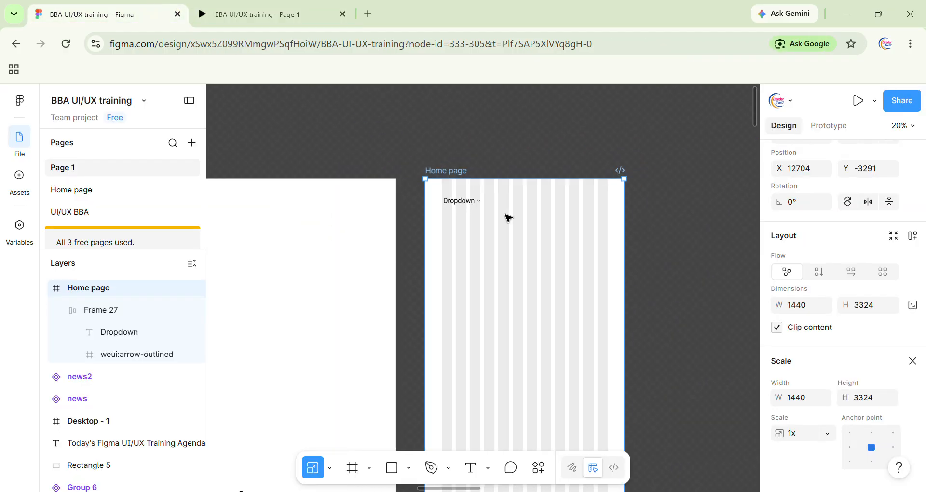
key("Escape")
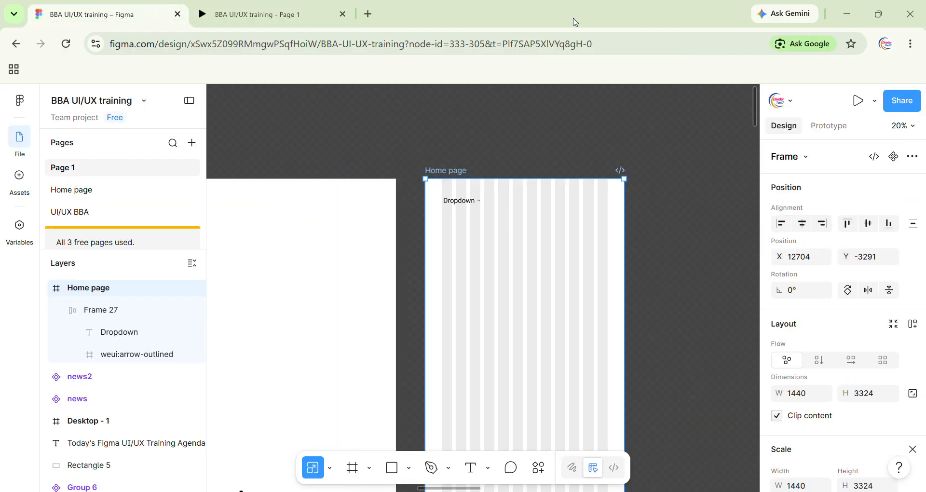
left_click(258, 5)
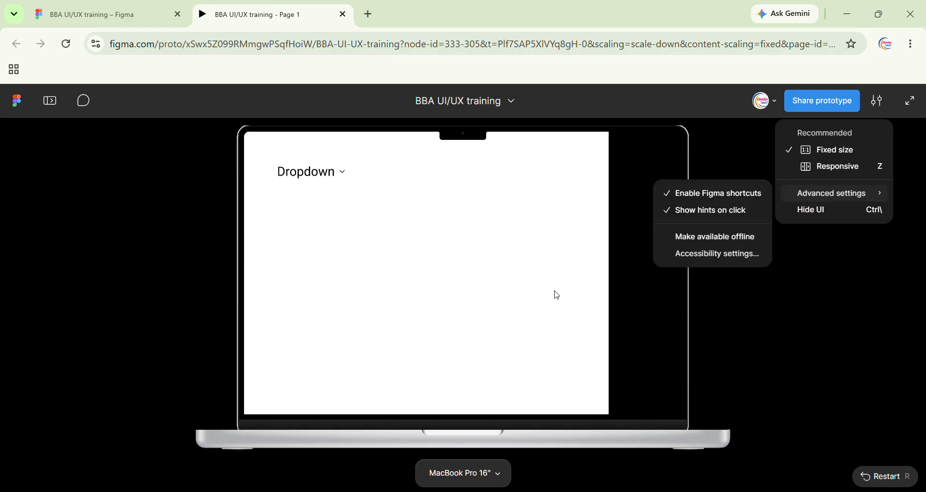
left_click(503, 289)
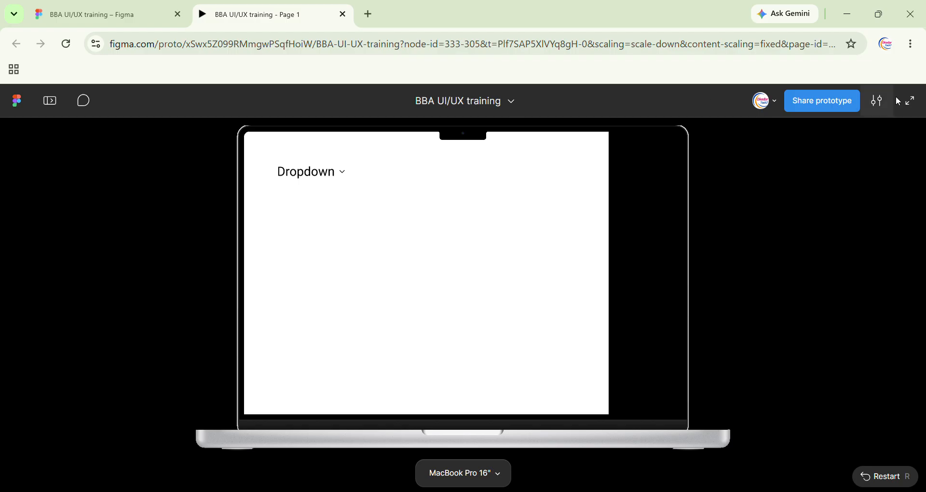
Change the device in the design file's prototype settings to Presentation (Fill)
left_click(164, 5)
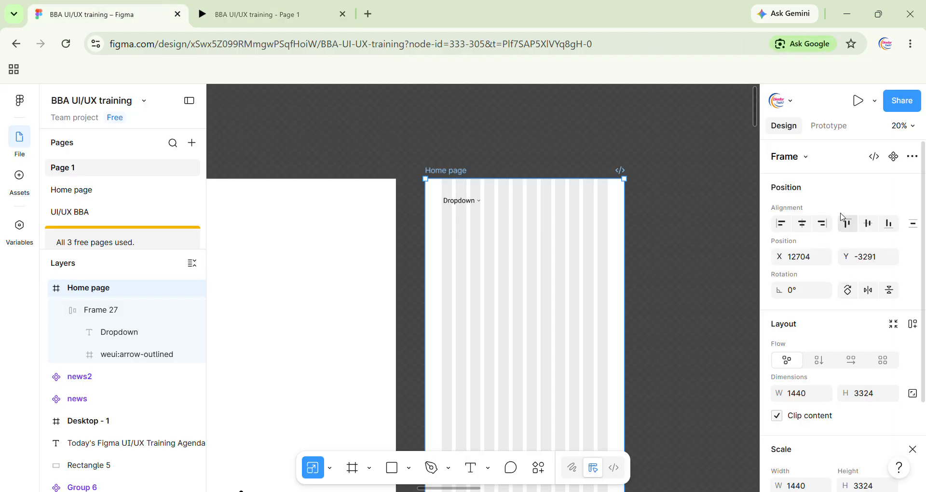
left_click(829, 126)
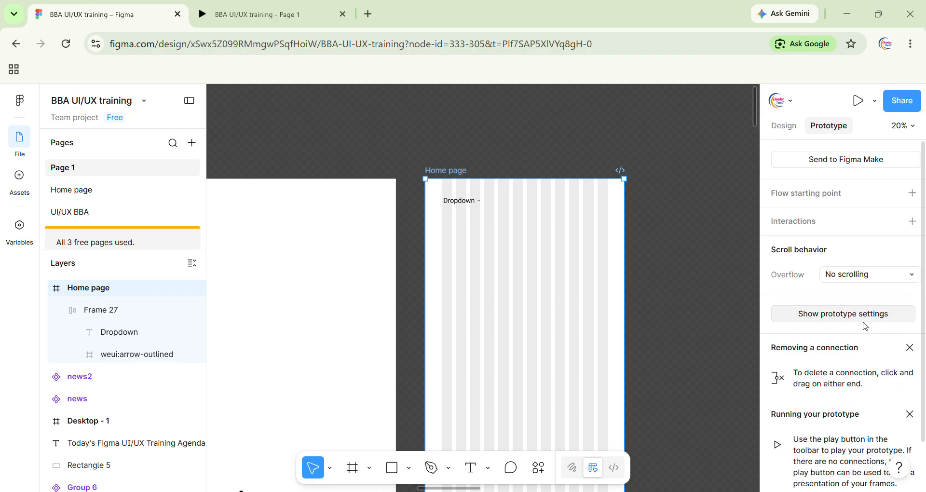
left_click(865, 322)
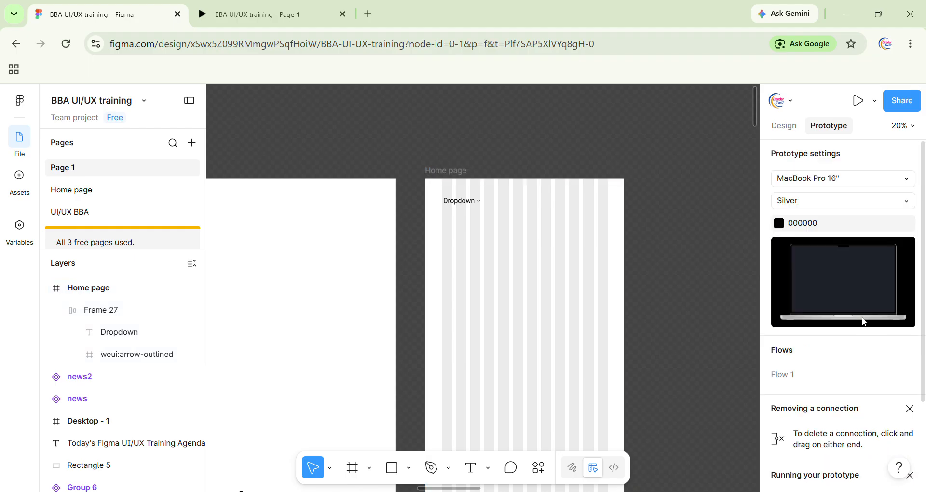
left_click(820, 183)
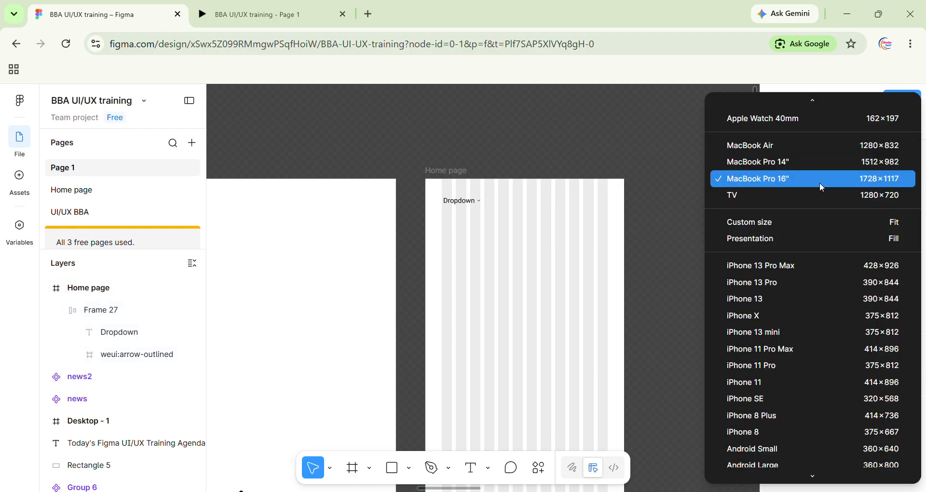
scroll(771, 347, "down", 1)
scroll(771, 348, "down", 10)
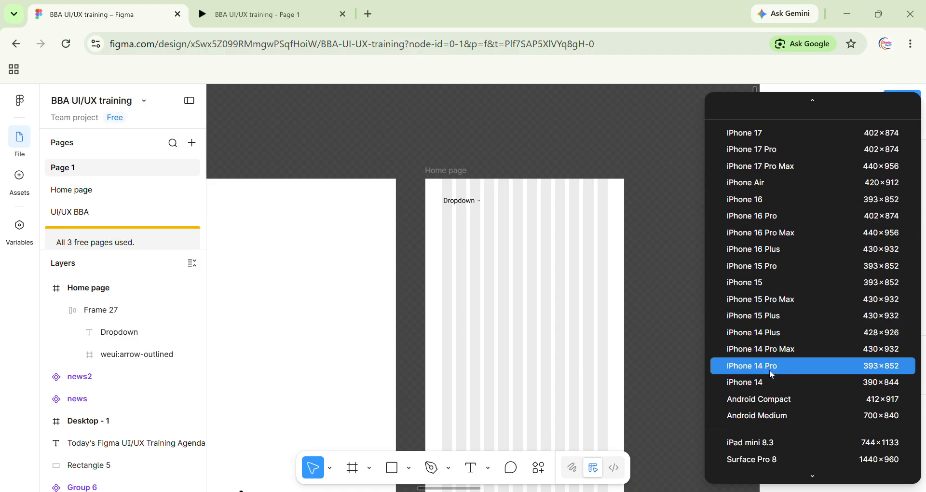
scroll(771, 377, "down", 3)
scroll(772, 379, "up", 3)
scroll(775, 311, "down", 7)
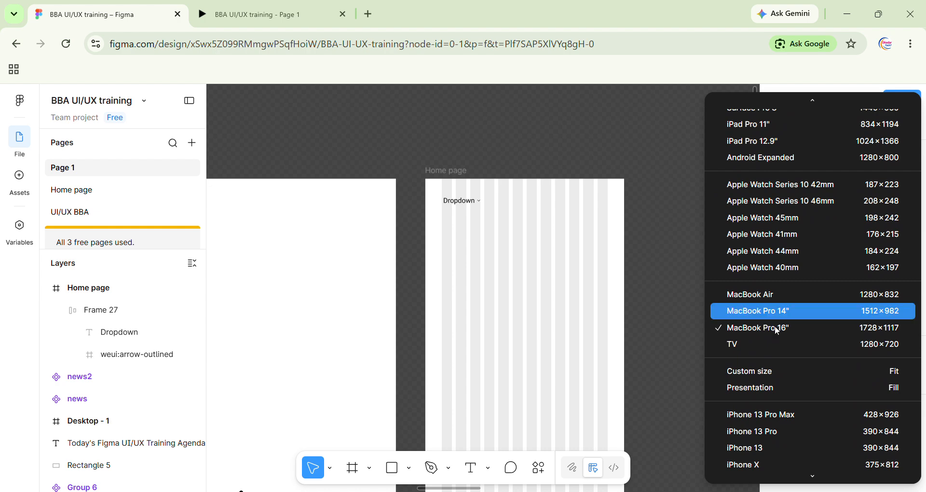
left_click(772, 389)
Scale the prototype presentation to Fit width and hide the Figma interface around it
left_click(289, 5)
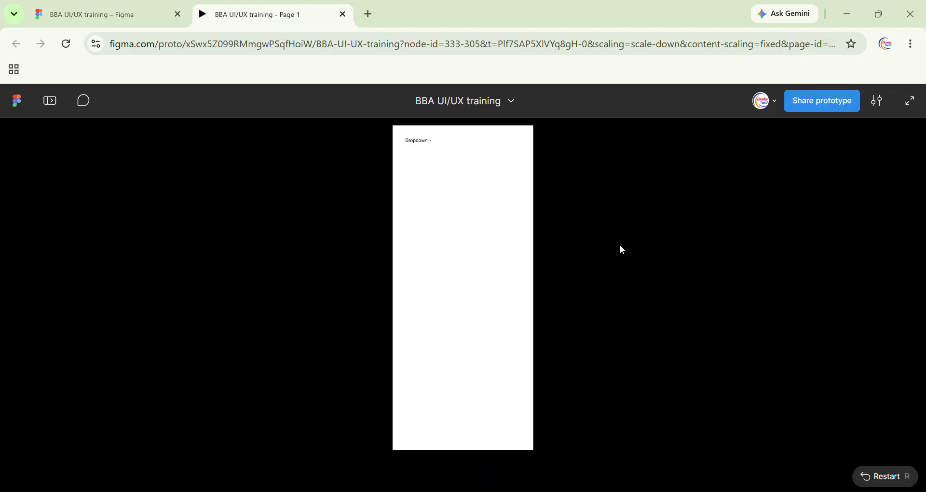
left_click(871, 103)
left_click(835, 228)
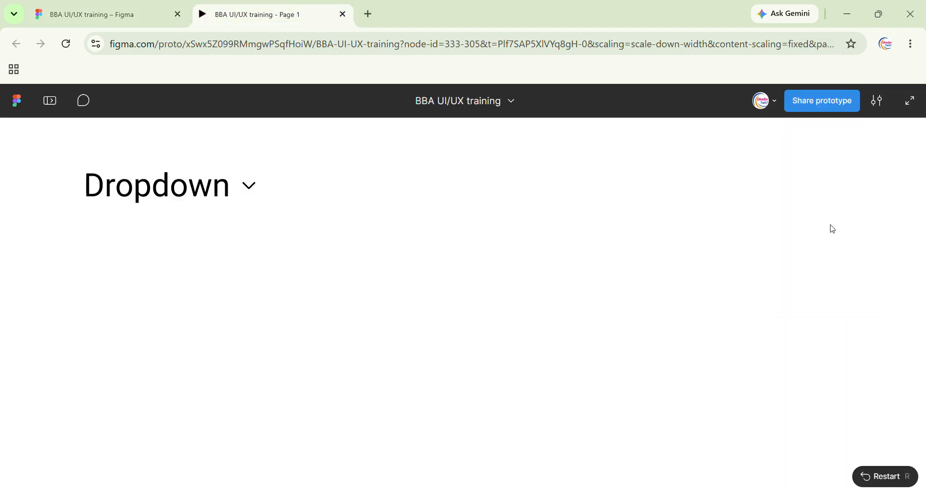
left_click(879, 102)
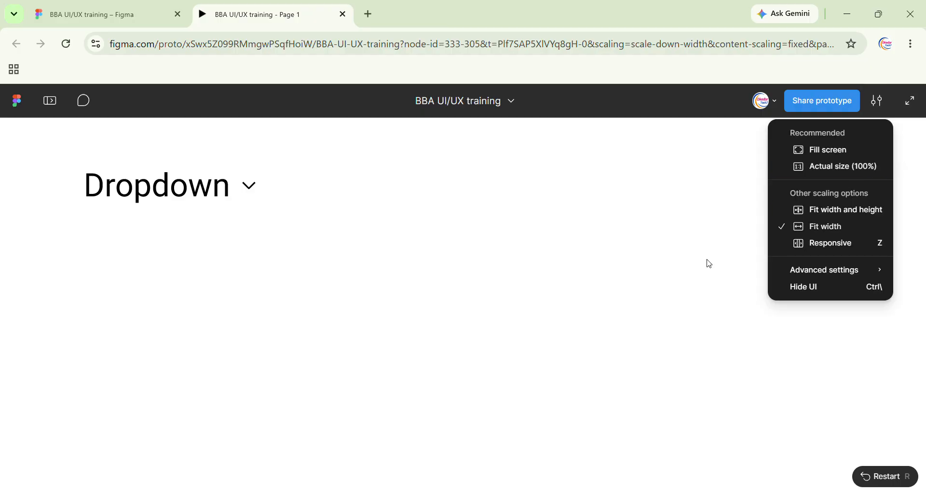
left_click(800, 287)
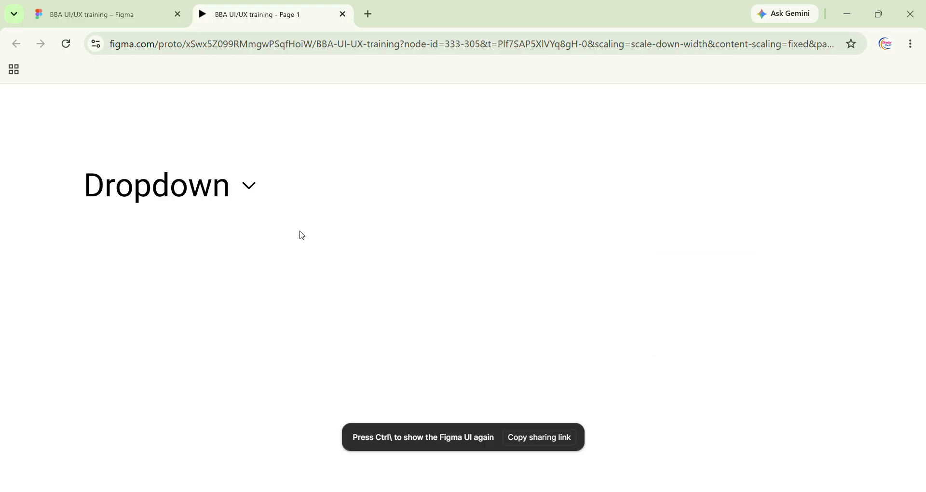
Duplicate the Dropdown heading frame in the design file, place the copy beside it at X 540, and check it in the prototype preview
left_click(120, 10)
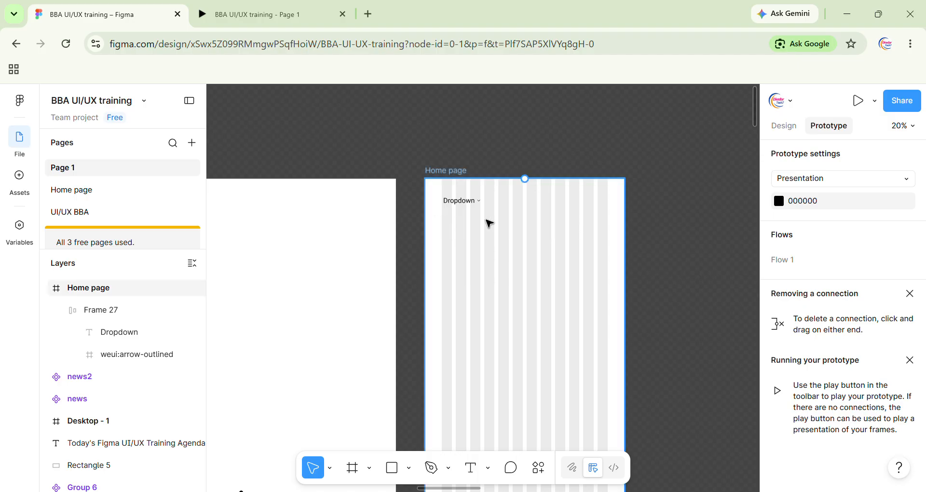
scroll(488, 221, "up", 5)
scroll(487, 220, "right", 2)
left_click(783, 126)
scroll(399, 247, "left", 1)
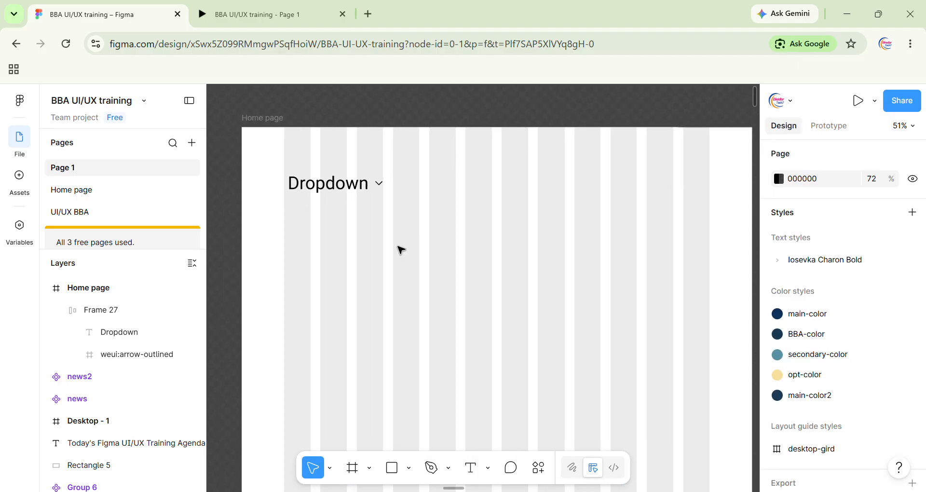
left_click(368, 193)
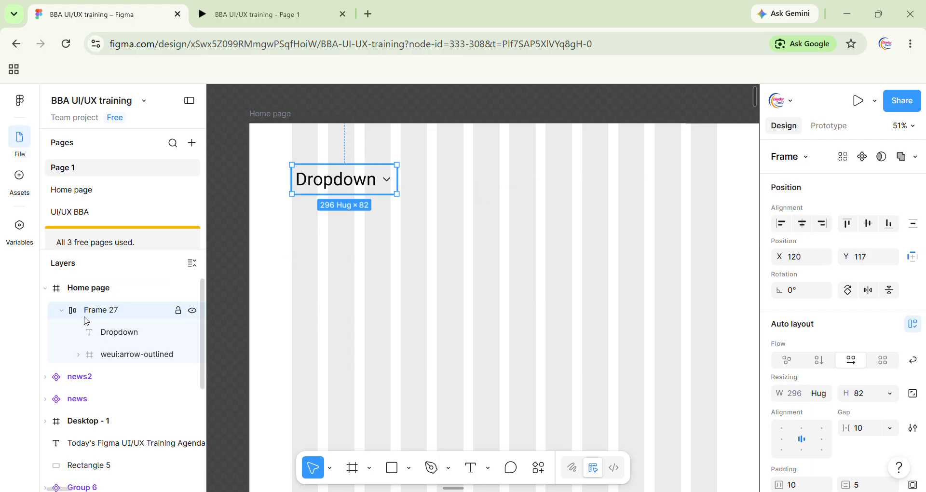
left_click(61, 312)
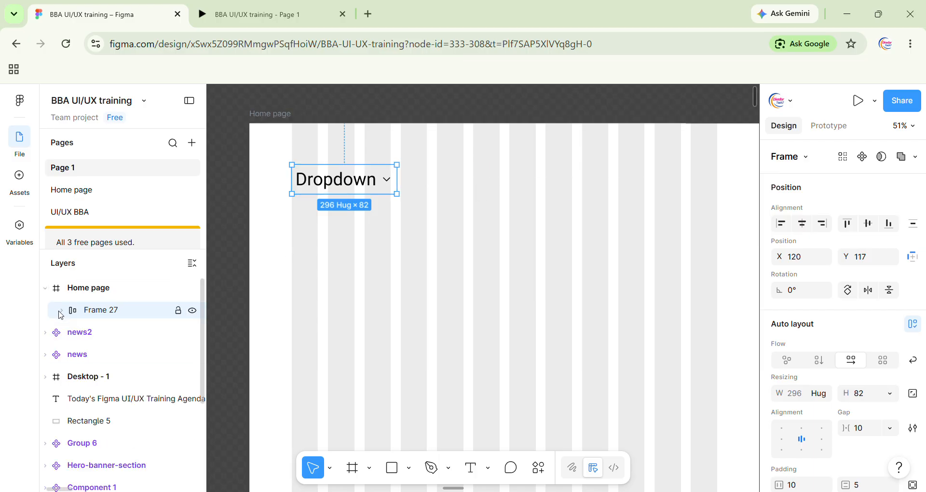
left_click_drag(369, 185, 514, 186)
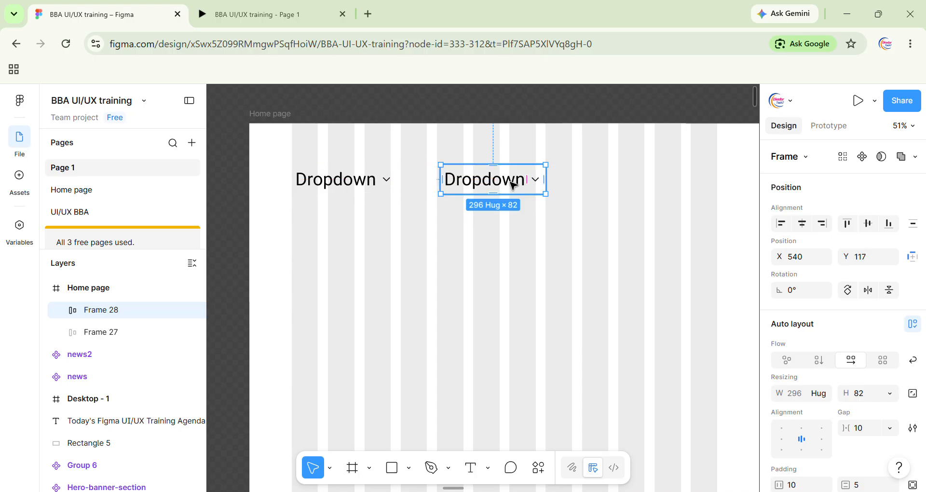
left_click(247, 4)
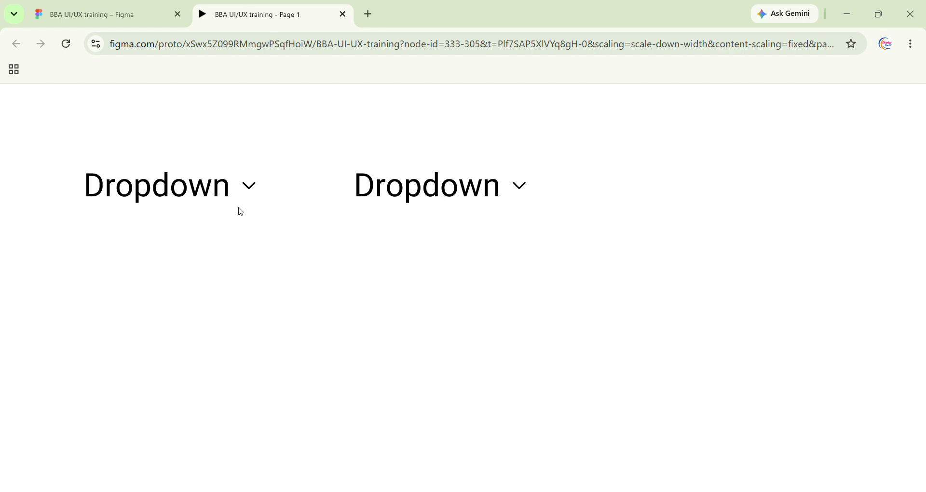
left_click(153, 4)
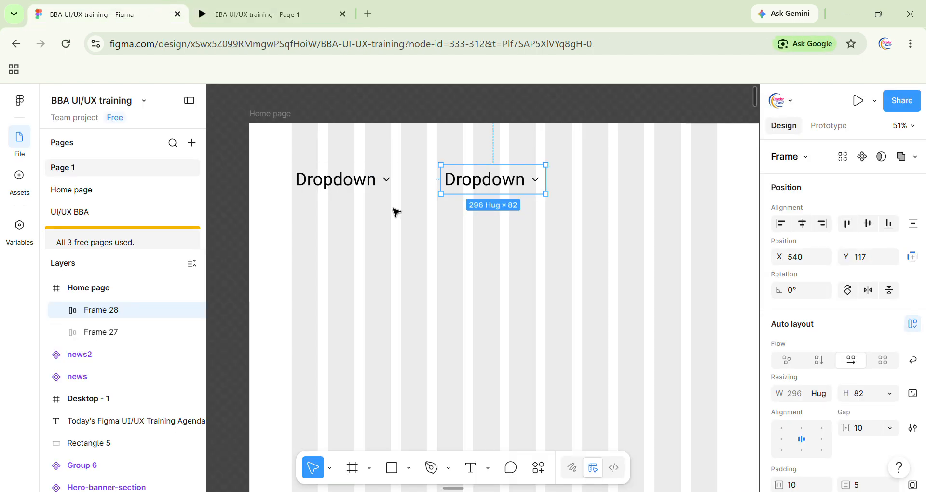
Draw a rectangle about 436 × 259 on the empty canvas above the Home page frame
scroll(379, 221, "down", 3)
left_click(430, 262)
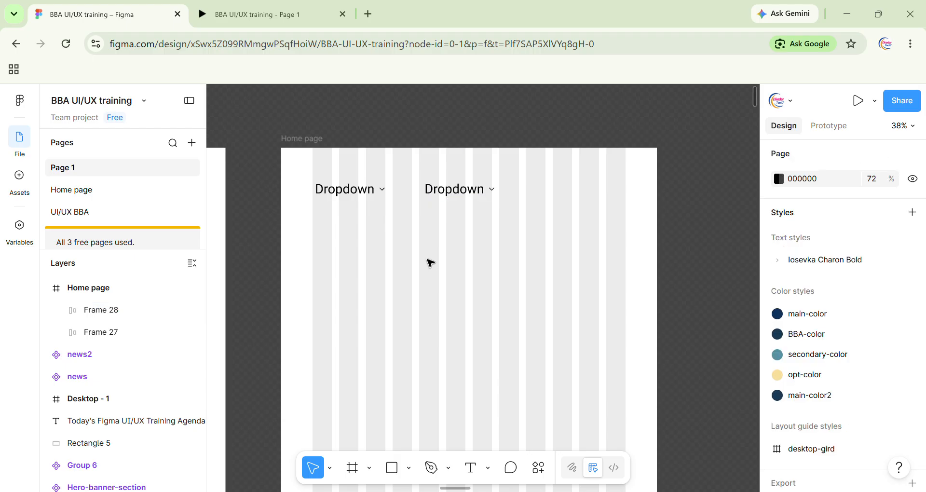
scroll(431, 263, "up", 2)
key("r")
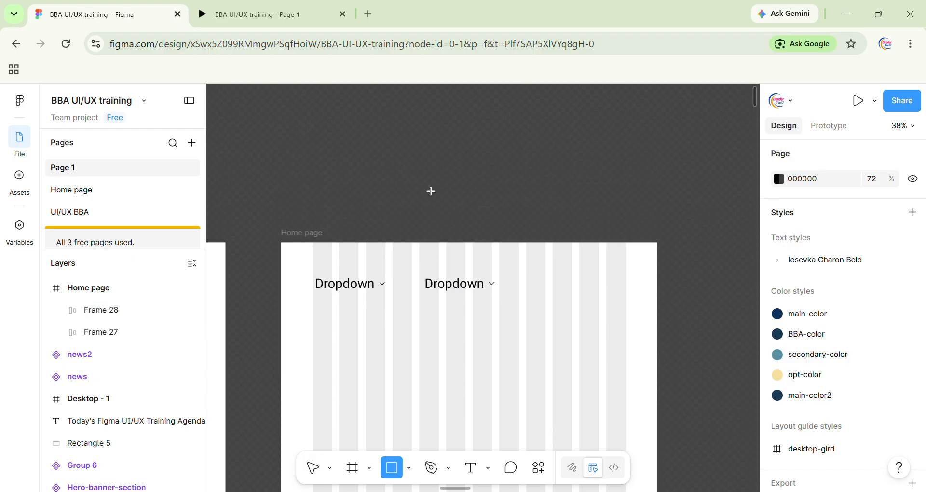
scroll(425, 178, "up", 2)
scroll(367, 152, "up", 1)
mouse_move(347, 137)
left_mouse_down()
mouse_move(467, 222)
mouse_move(484, 218)
left_mouse_up()
scroll(441, 203, "up", 3)
scroll(442, 203, "up", 2)
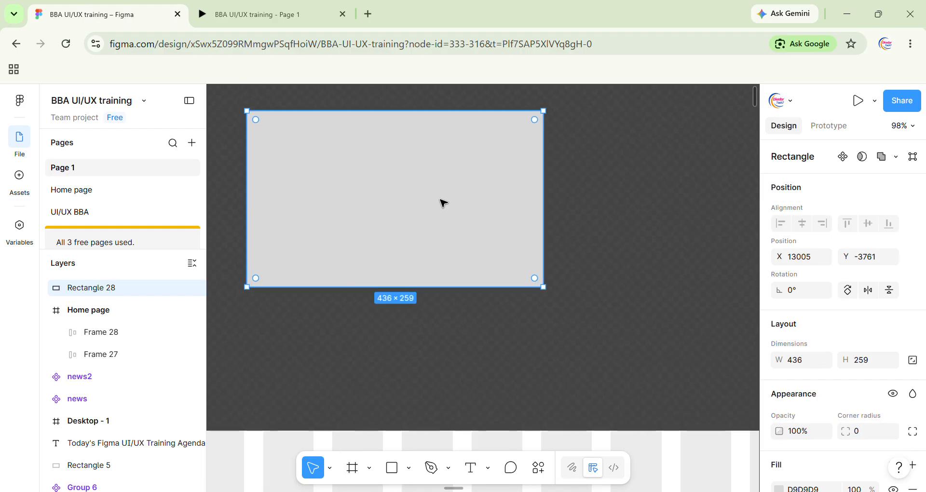
Reduce the new rectangle above the Home page frame to about 300 × 212
left_click_drag(558, 225, 473, 224)
left_click_drag(417, 299, 418, 264)
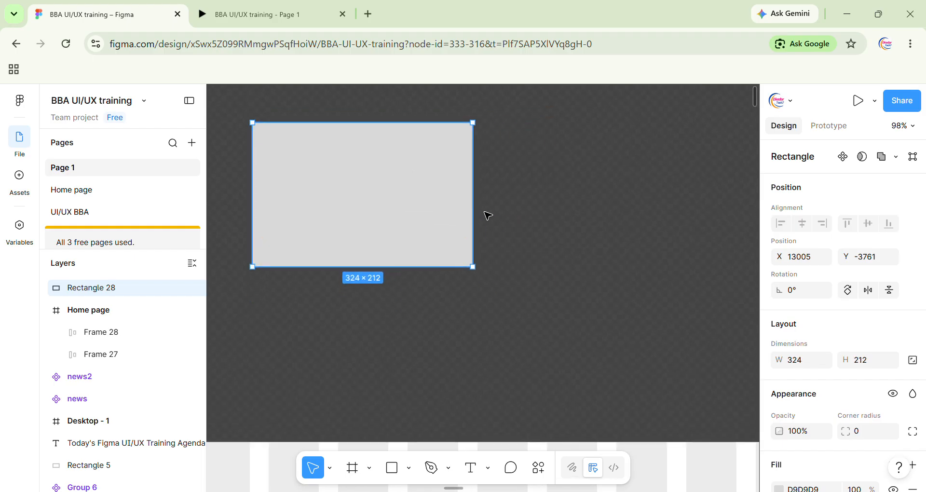
left_click_drag(484, 214, 462, 214)
Add a text layer reading "Home" on the rectangle
scroll(439, 209, "left", 3)
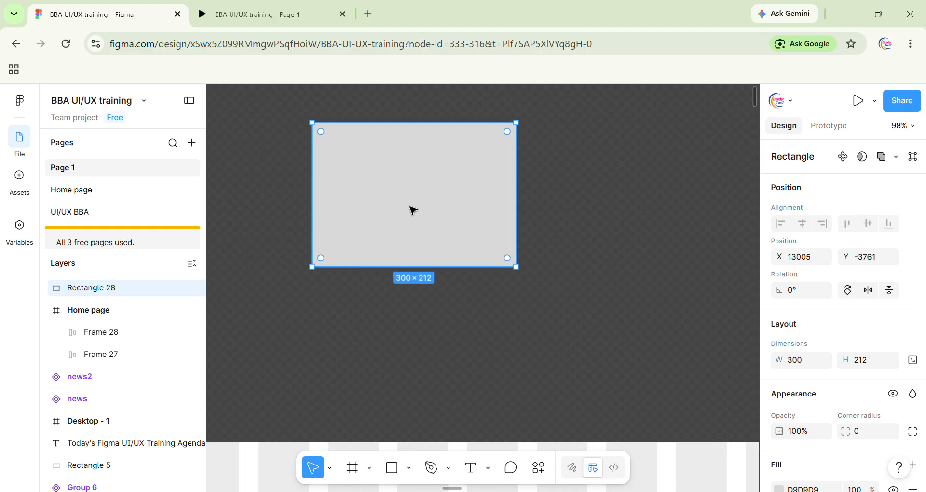
key("t")
left_click(369, 164)
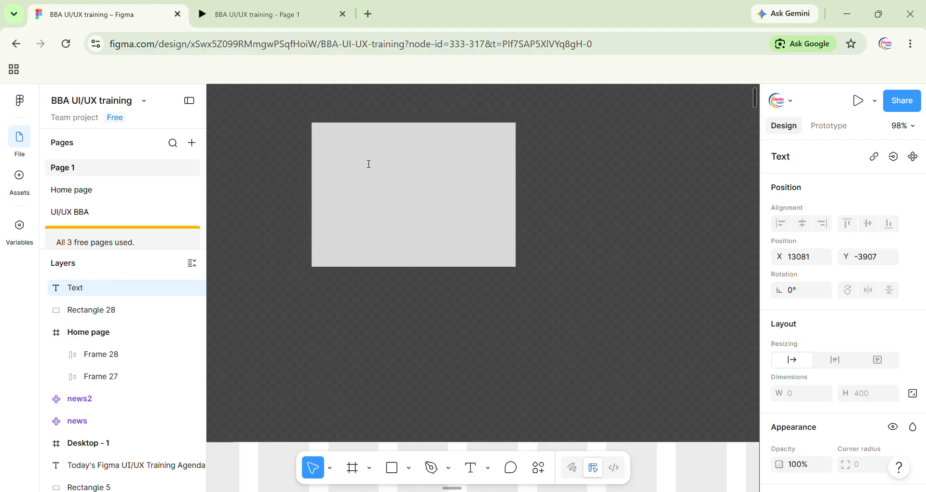
type("Home")
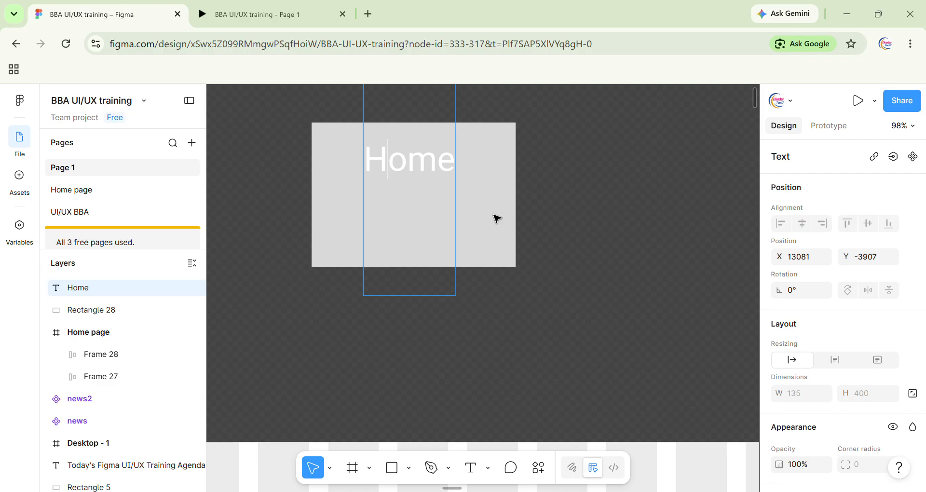
scroll(864, 345, "down", 6)
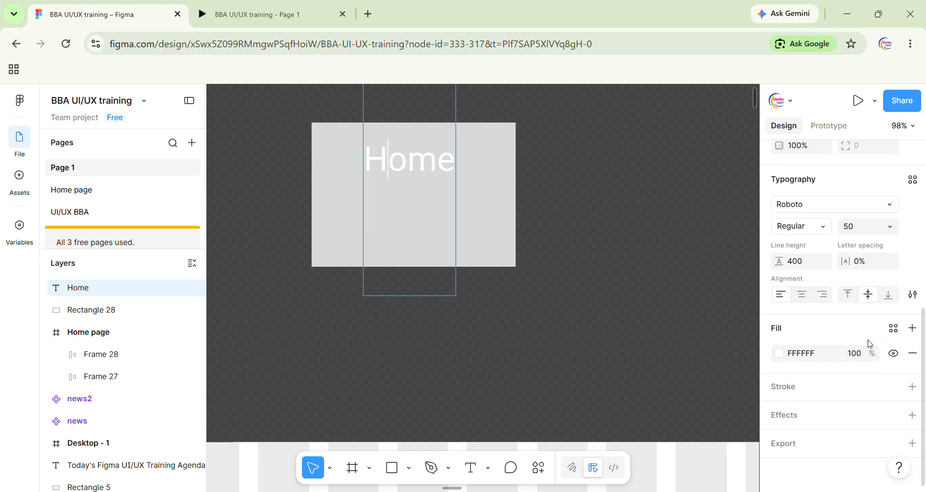
left_click(622, 253)
scroll(384, 114, "up", 2)
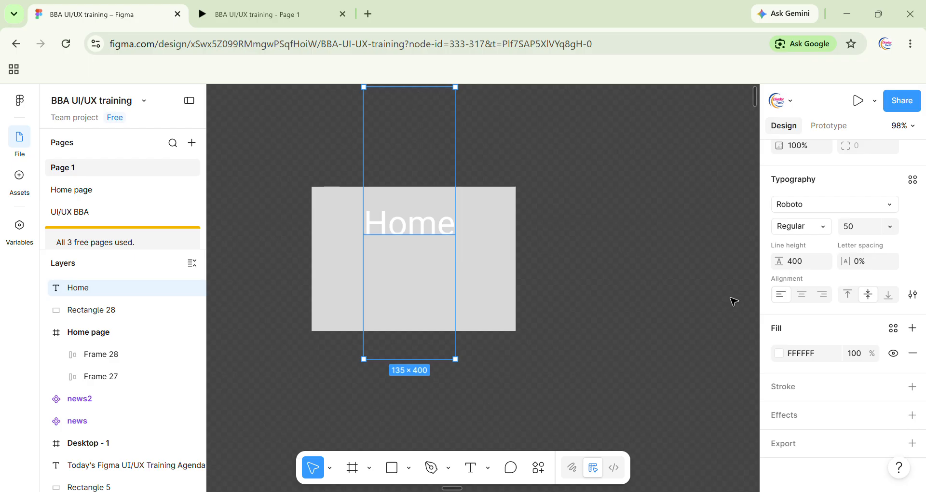
Set the Home text's line height to Auto and shift the text slightly left on the rectangle
left_click(796, 262)
double_click(796, 264)
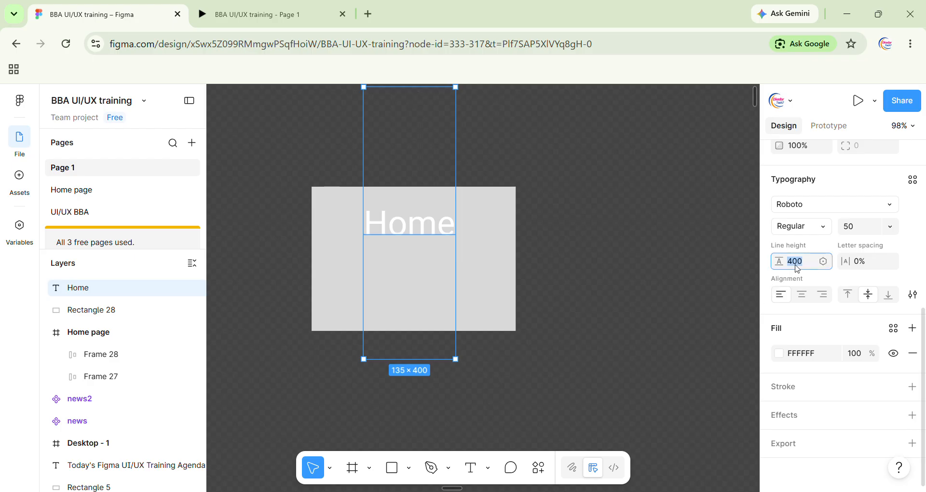
type("auto")
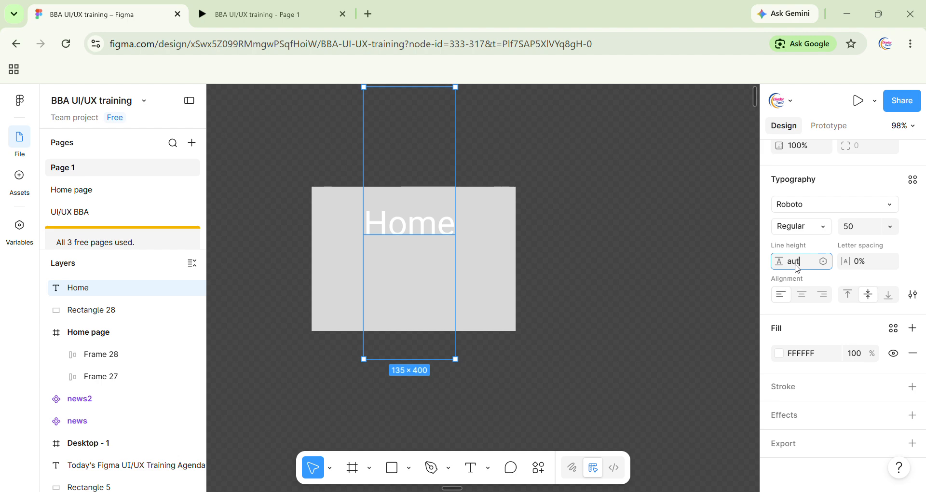
key("Return")
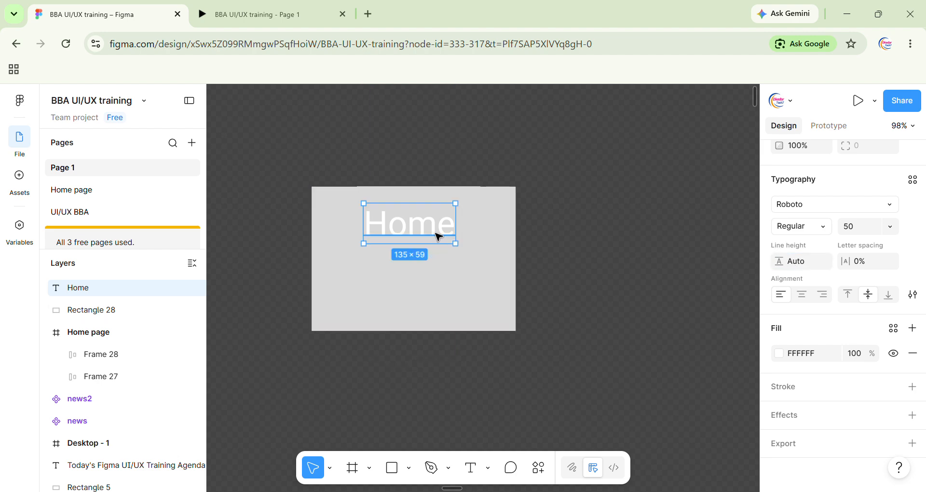
left_click_drag(432, 233, 424, 235)
Try to change the Home text's fill color to 000
double_click(424, 235)
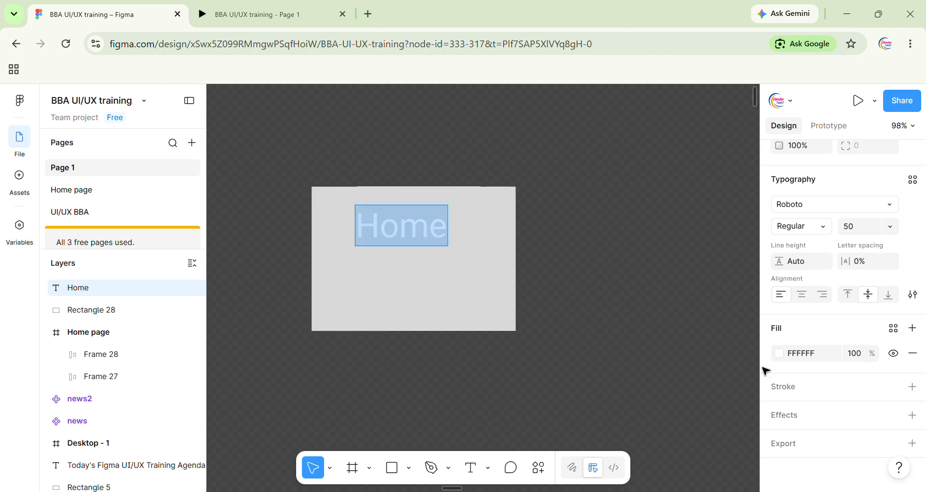
left_click(815, 362)
type("000")
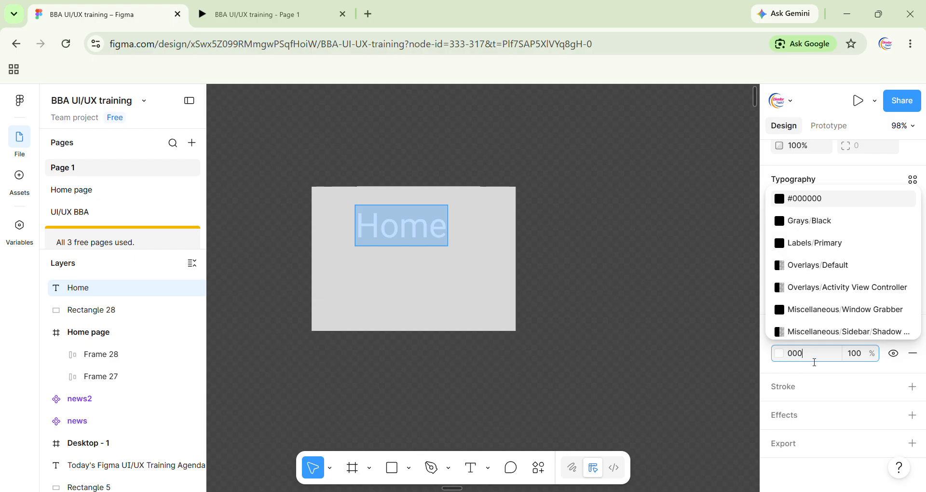
key("Return")
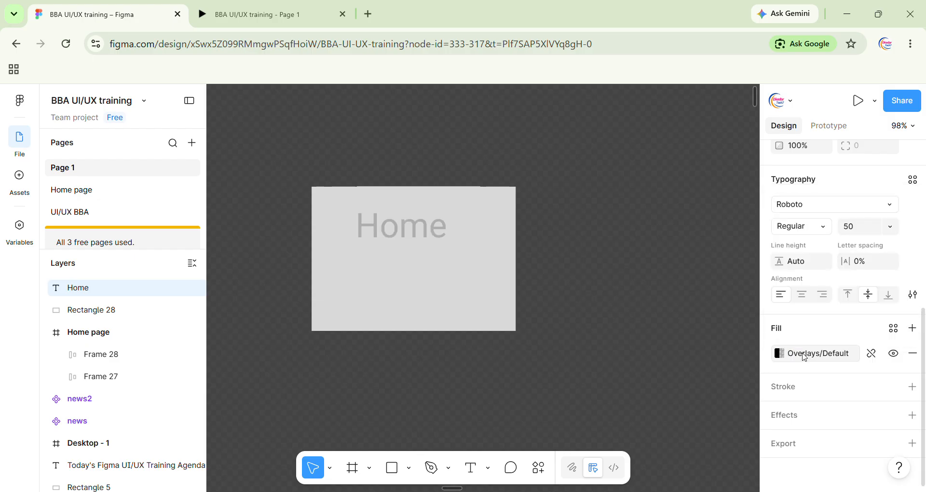
left_click(802, 358)
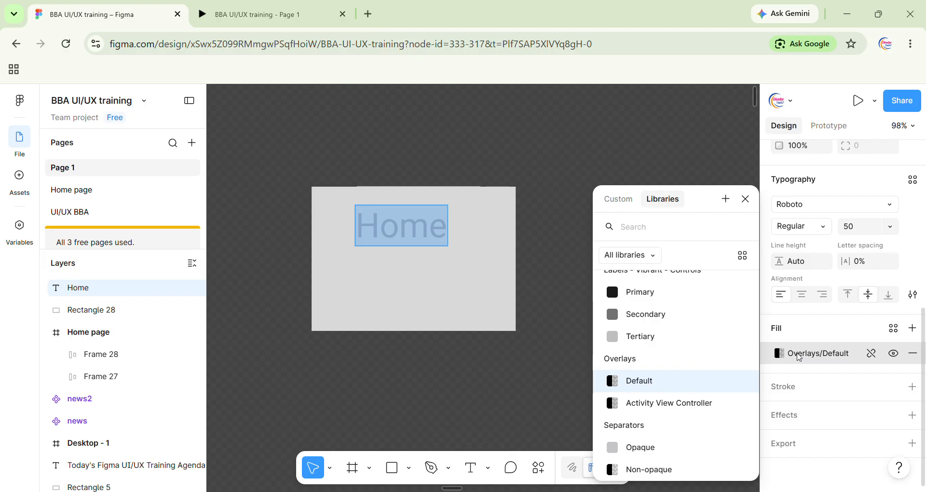
type("ooo")
left_click(795, 356)
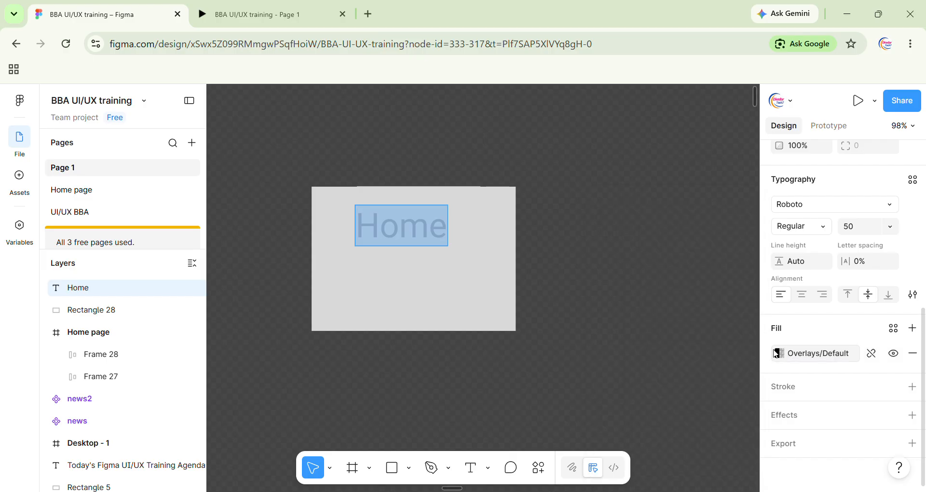
Remove the Home text's linked fill style and give the text a new solid fill of 000000
left_click(913, 353)
left_click(913, 328)
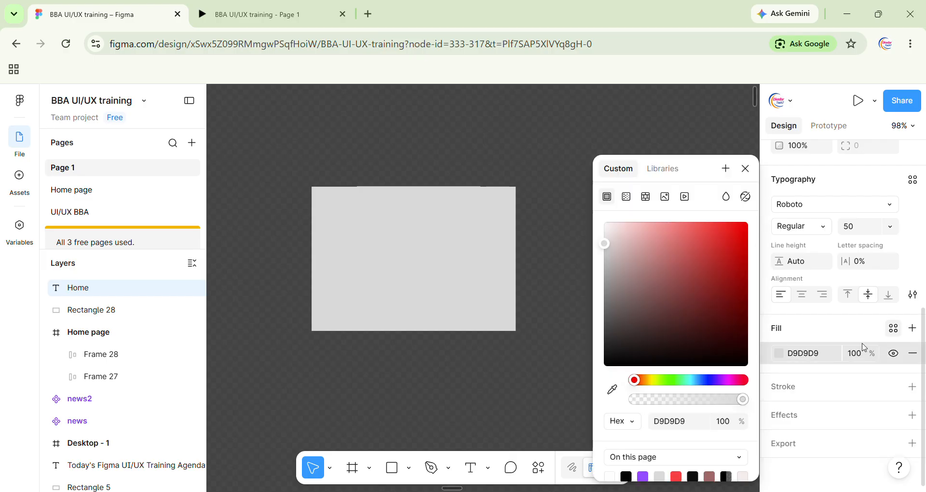
left_click(826, 355)
type("000")
key("Return")
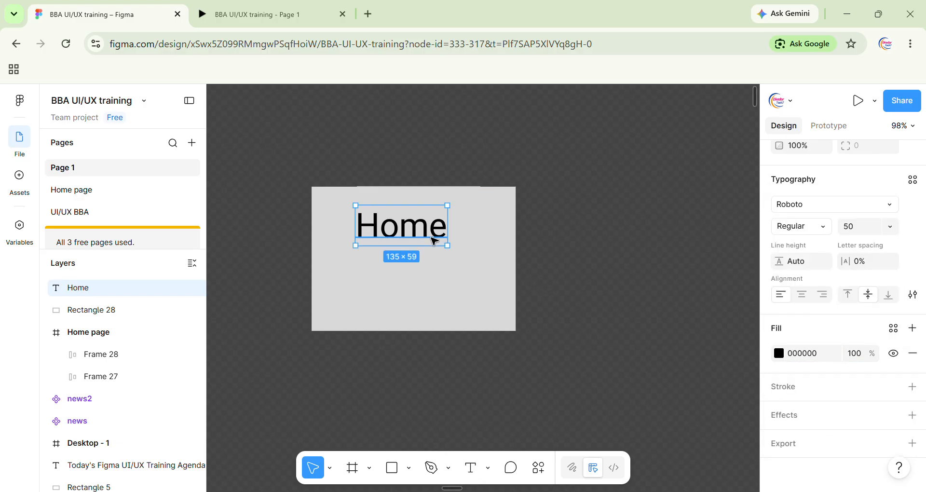
Make two copies of the Home text stacked below it and wrap all three in a vertical auto layout frame
left_click_drag(423, 237, 423, 318)
left_click(89, 334)
left_click(87, 314, "shift")
left_click(91, 289, "shift")
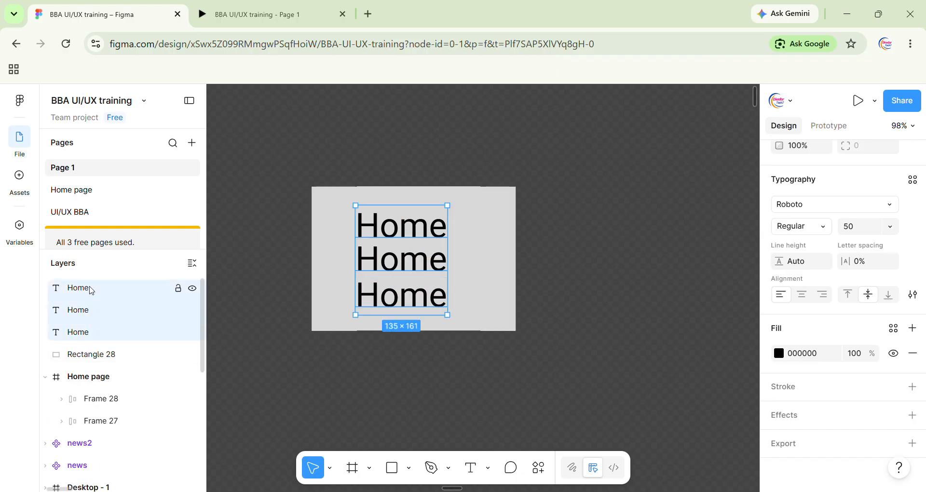
key("shift+a")
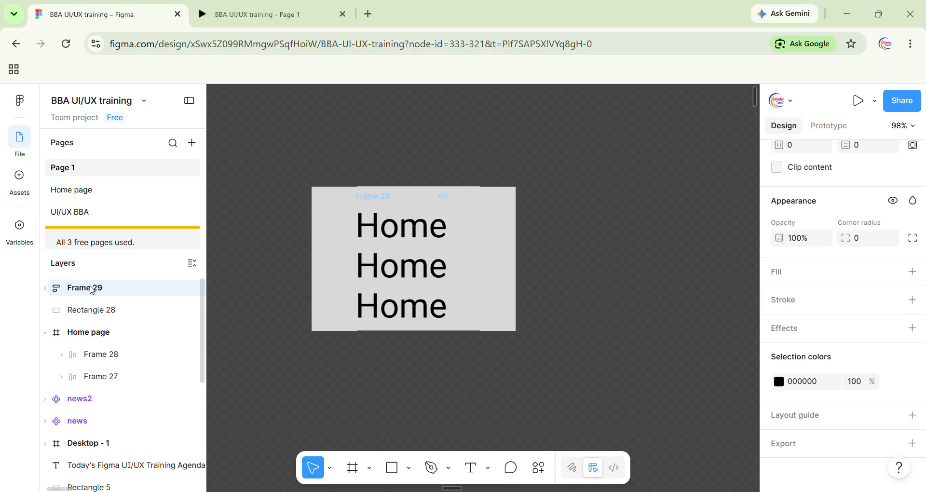
Extend the background rectangle downward to a height of about 263
left_click(155, 310)
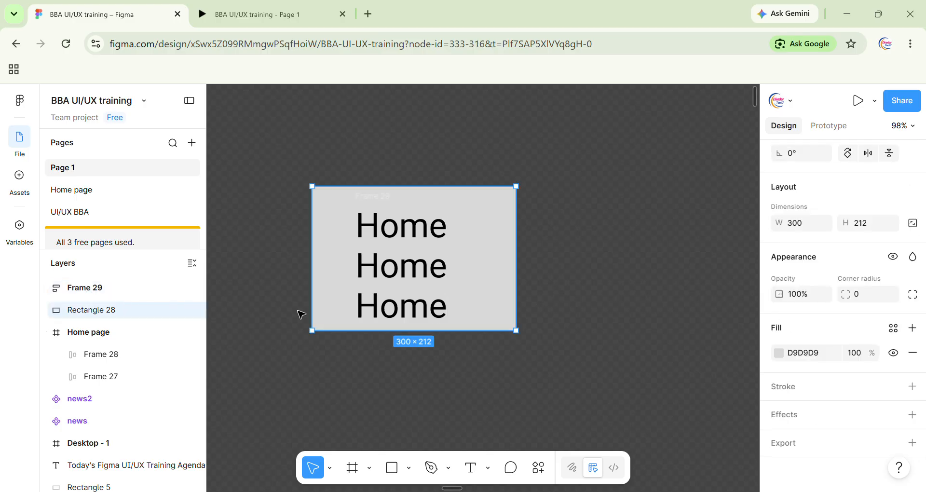
left_click_drag(511, 332, 502, 365)
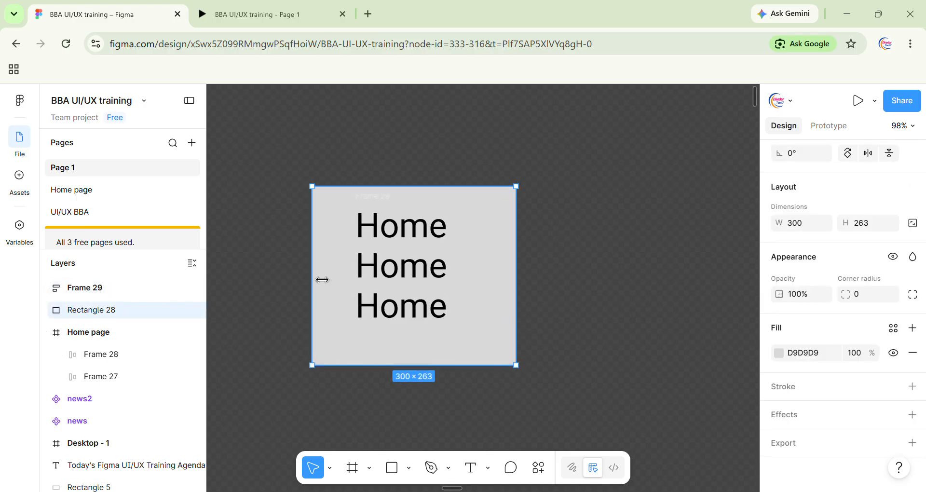
Set the gap between the three Home texts in their auto layout frame to 10
left_click(45, 287)
left_click(95, 310)
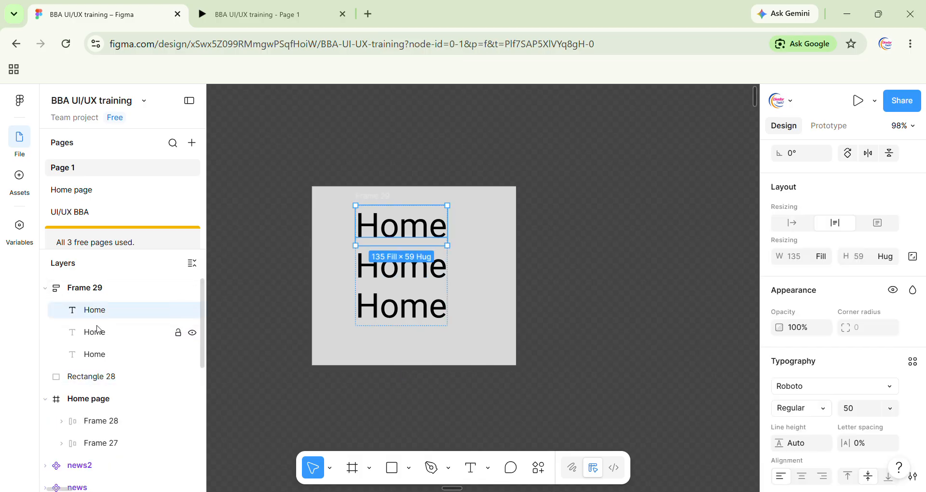
left_click(97, 332, "shift")
left_click(96, 354, "shift")
scroll(845, 390, "down", 3)
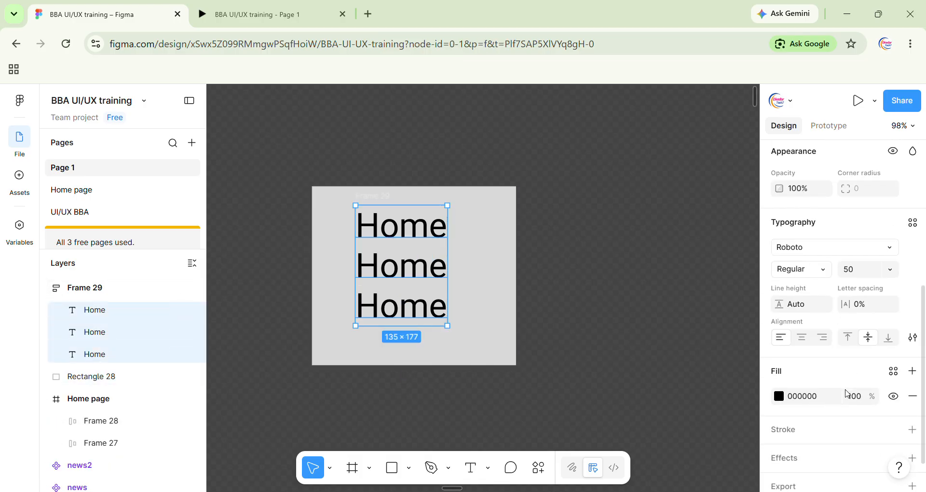
scroll(848, 259, "up", 3)
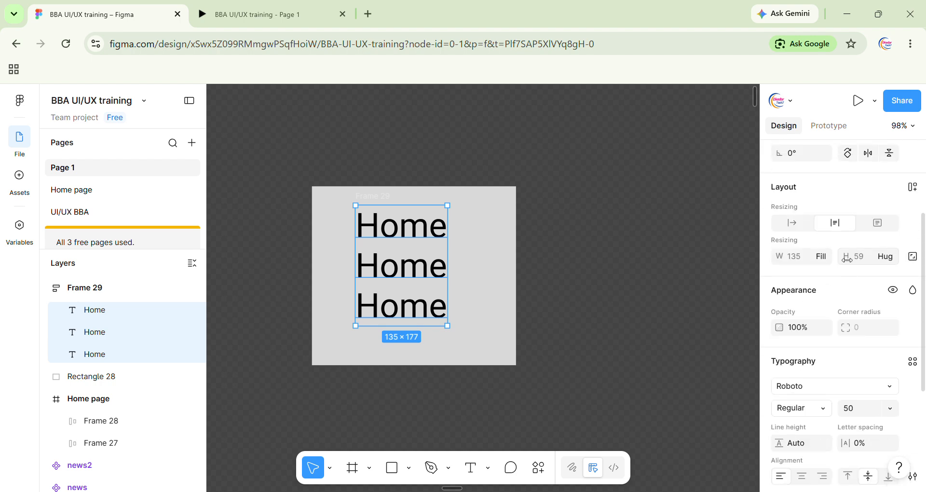
left_click(114, 288)
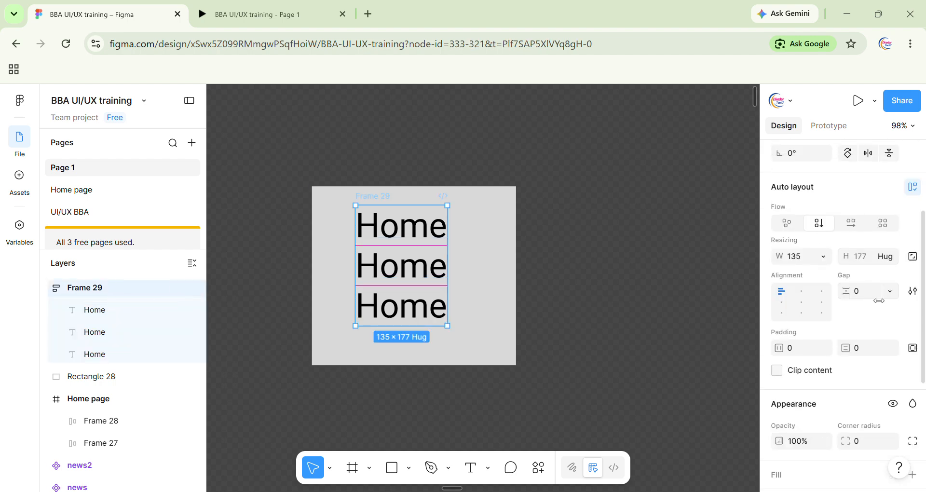
left_click(867, 295)
type("10")
key("Return")
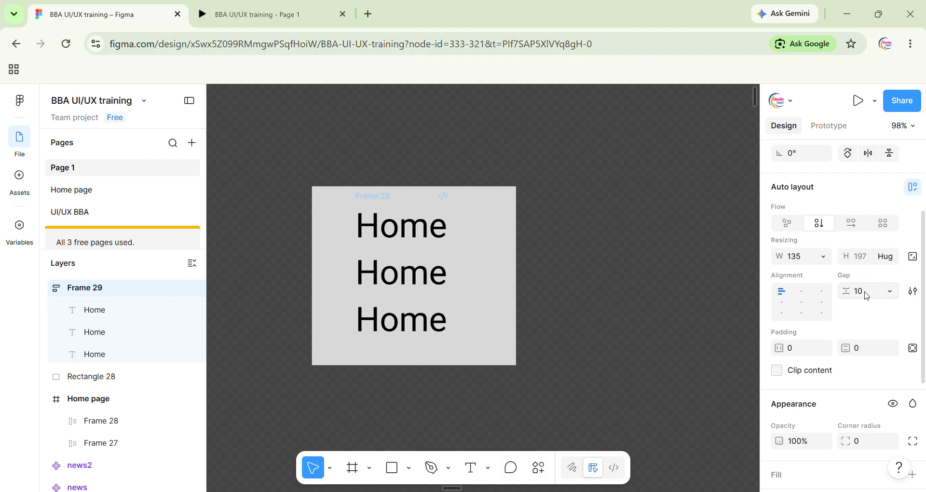
Set the font size of all three Home texts to 40
left_click(114, 311)
left_click(105, 333)
left_click(103, 354, "shift")
left_click(103, 310, "shift")
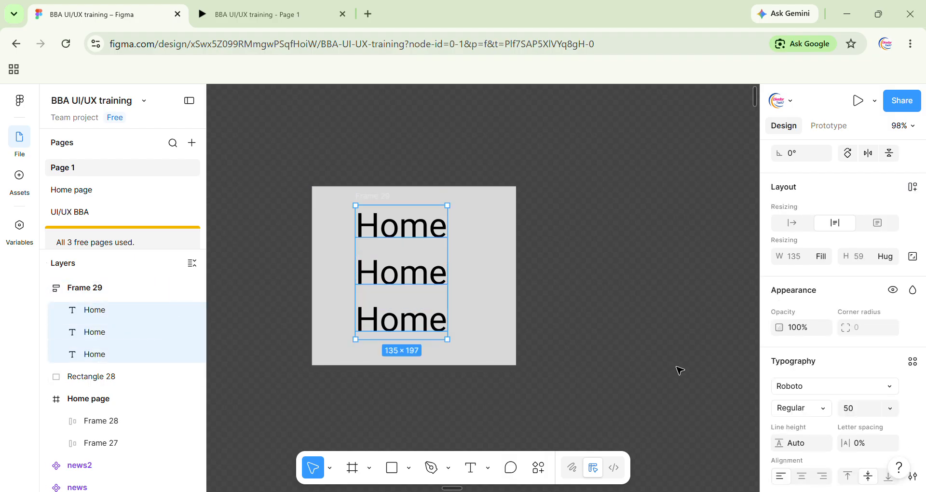
scroll(830, 301, "down", 5)
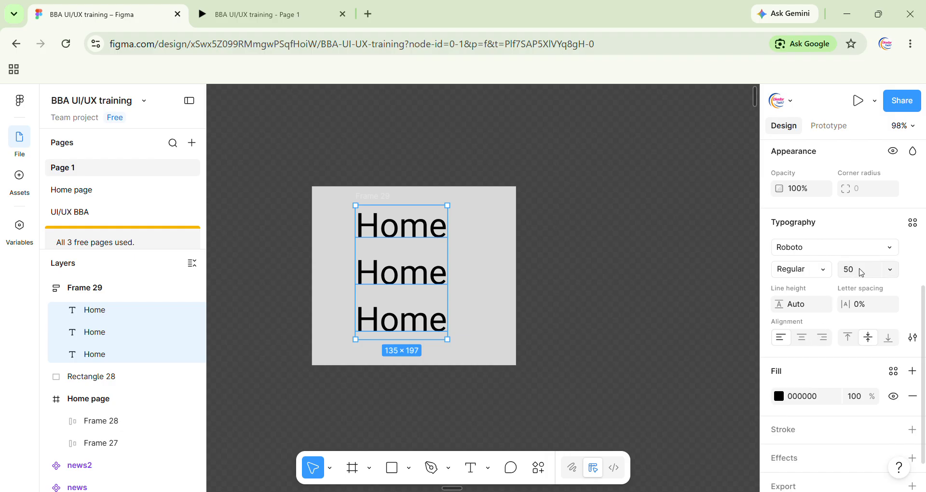
type("40")
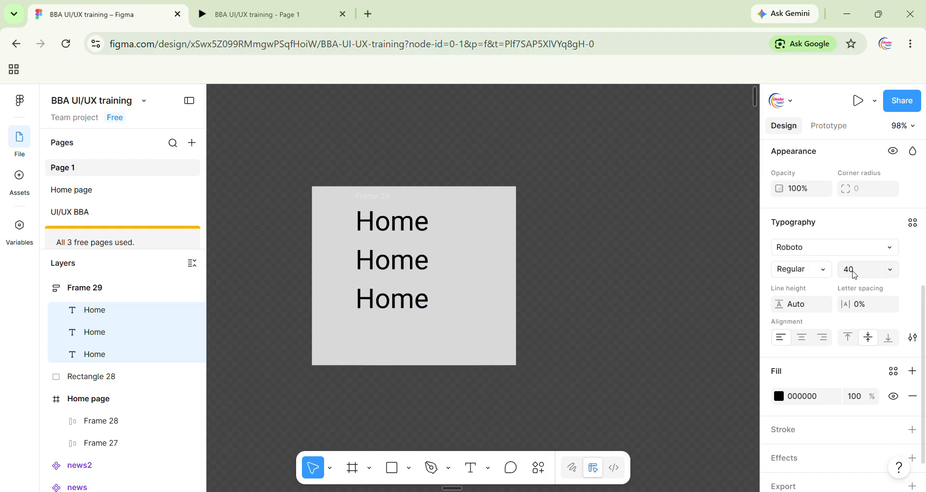
key("Return")
left_click(80, 296)
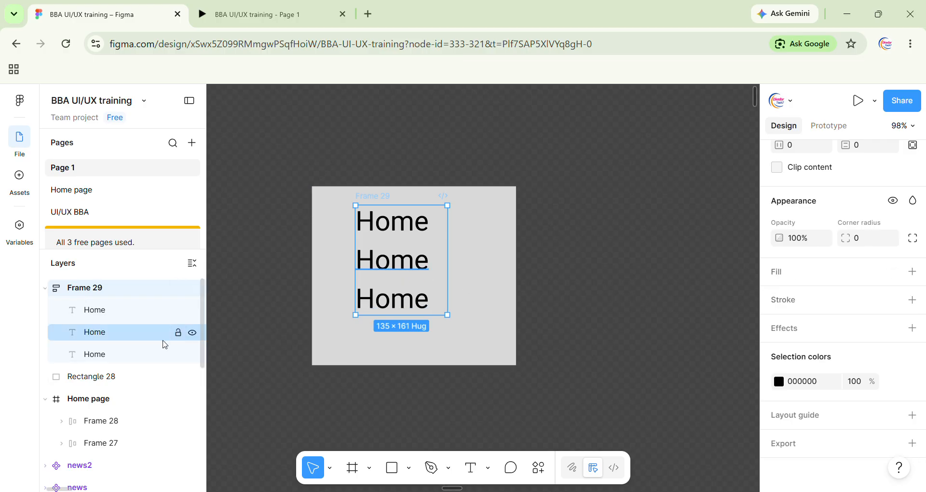
Add an inside stroke of 000000 with a weight of 3 to the background rectangle behind the Home texts
left_click(91, 384)
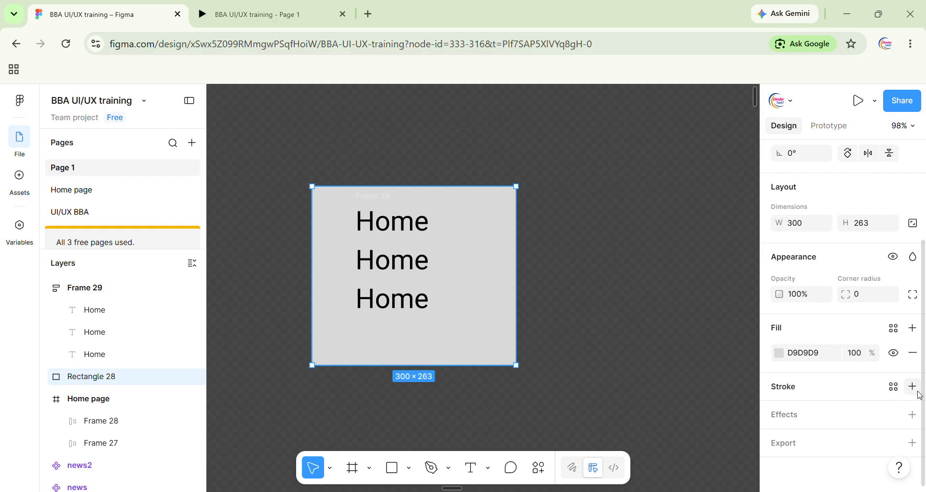
left_click(912, 386)
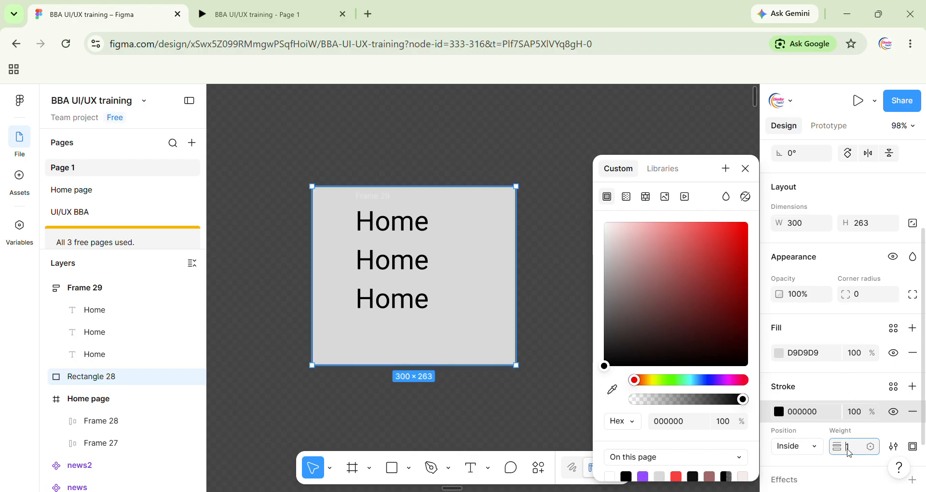
type("3")
key("Return")
left_click(849, 452)
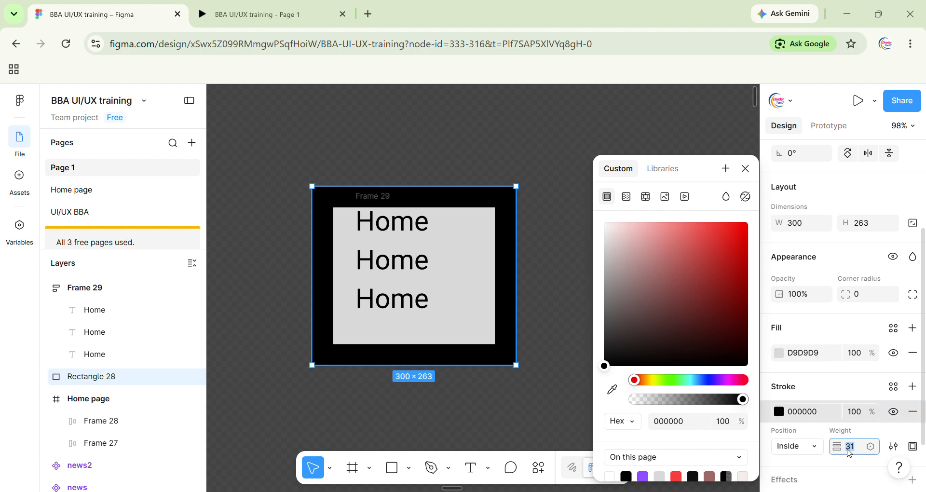
type("3")
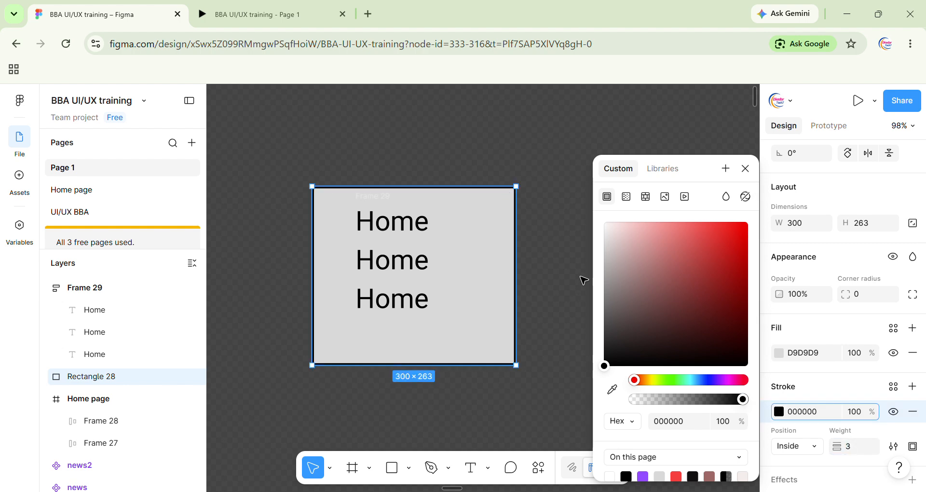
Collapse Frame 29's layers and show the prototype settings for the first Dropdown heading on the Home page frame
left_click(45, 288)
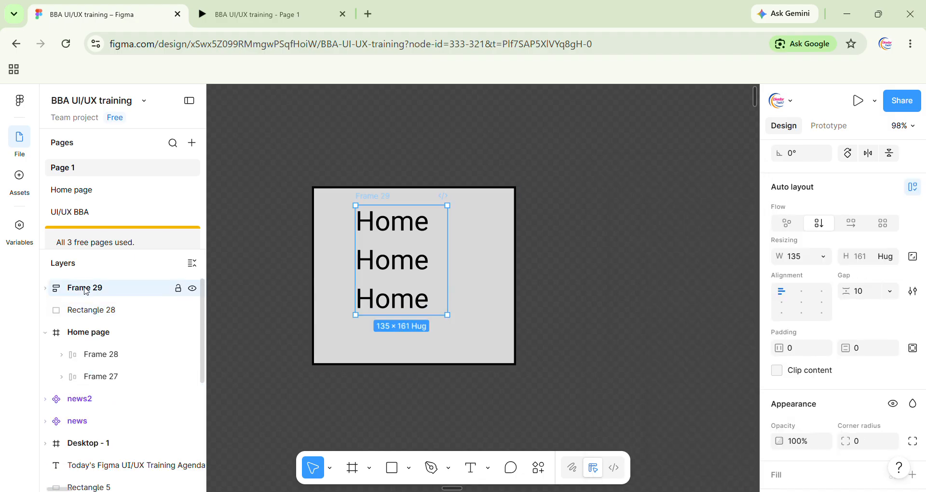
left_click(100, 309)
scroll(546, 273, "down", 5)
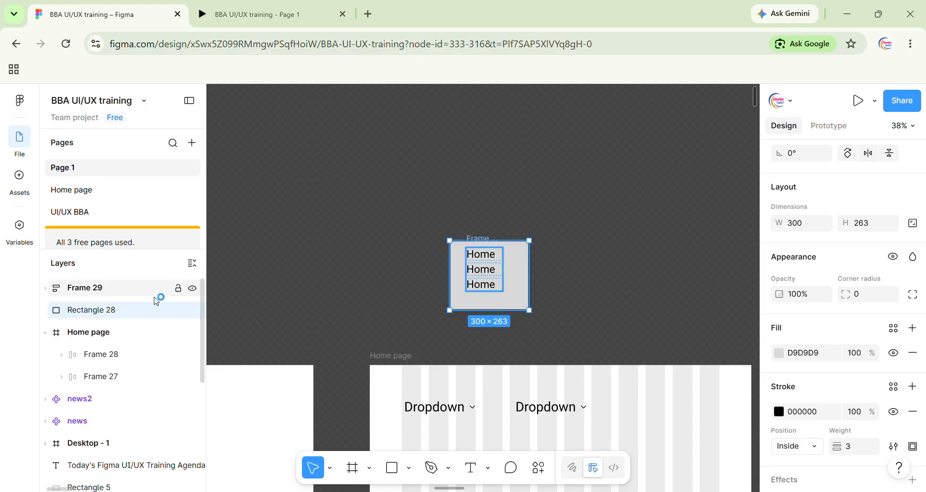
left_click(471, 410)
left_click(844, 132)
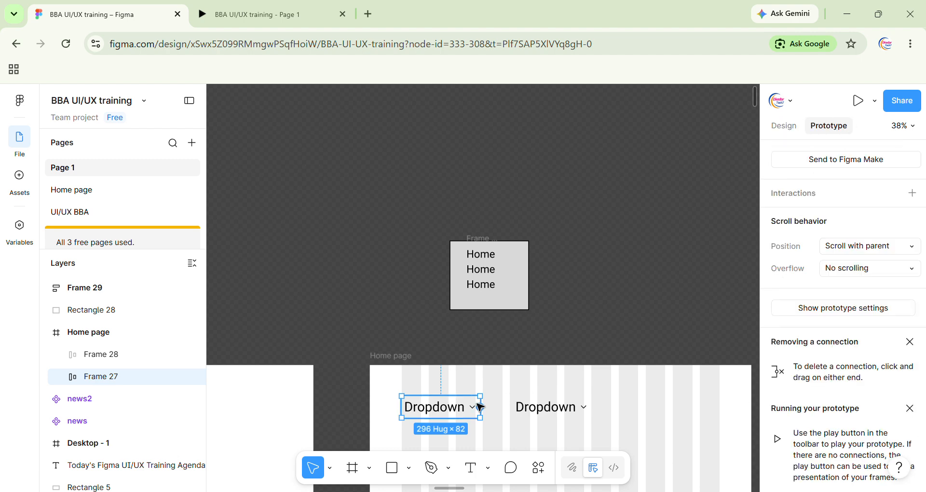
left_click_drag(481, 407, 509, 304)
left_click_drag(480, 408, 504, 287)
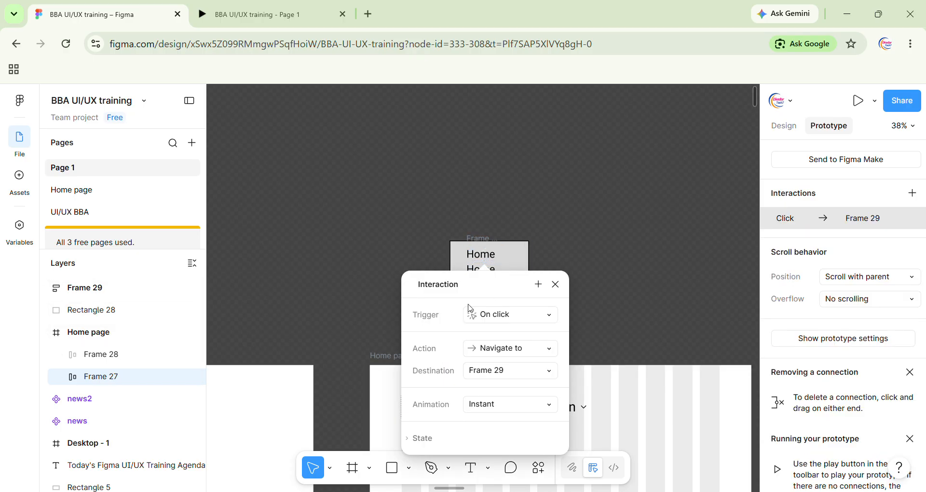
left_click(555, 285)
key("ctrl+z")
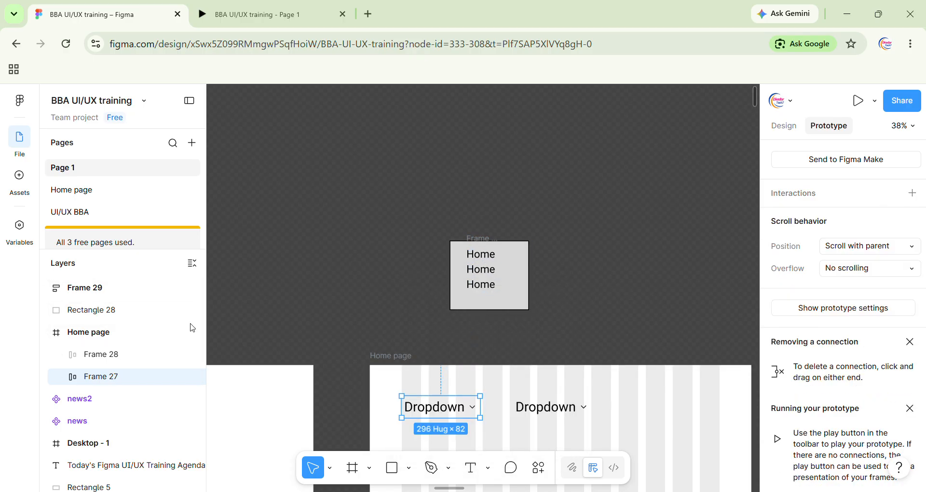
Wrap the Home texts' Frame 29 and the background Rectangle 28 together in one auto layout frame
left_click(111, 311)
left_click(100, 292)
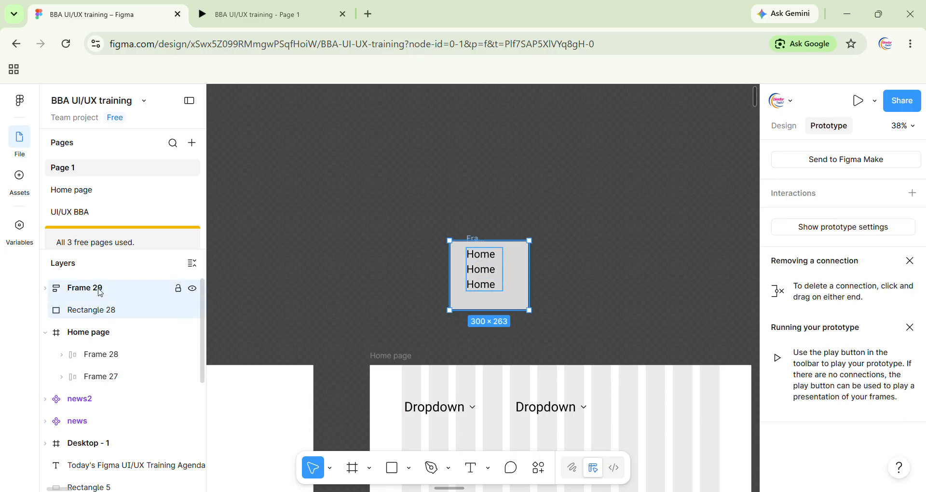
key("shift+a")
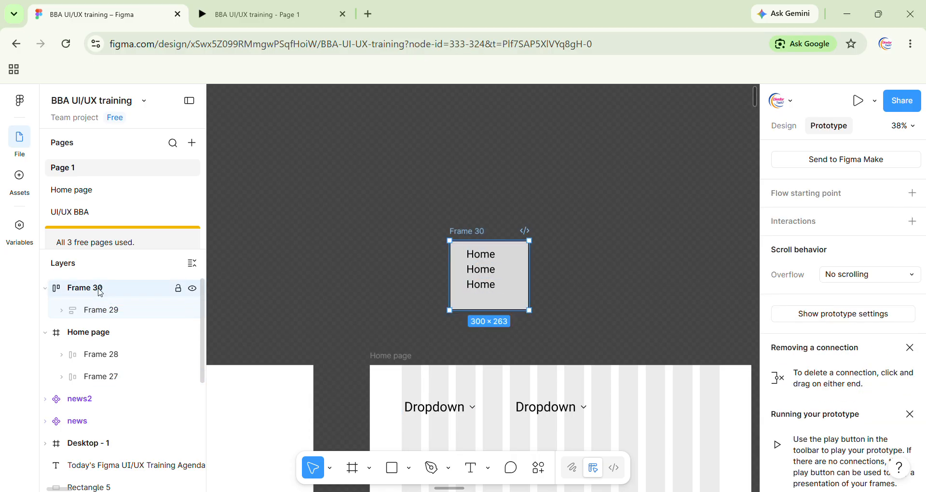
Connect the first Dropdown heading to Frame 30 with an on-click Open overlay action and Manual position
left_click(478, 406)
left_click_drag(481, 407, 336, 150)
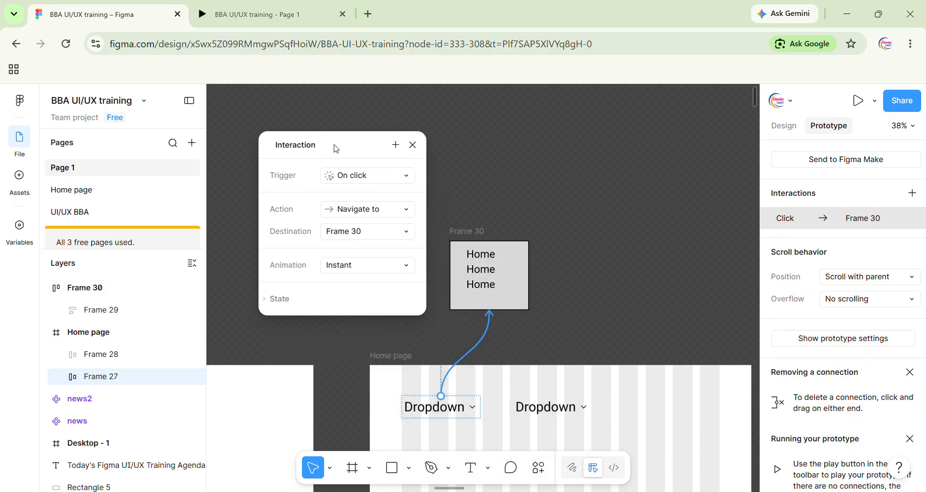
left_click(356, 209)
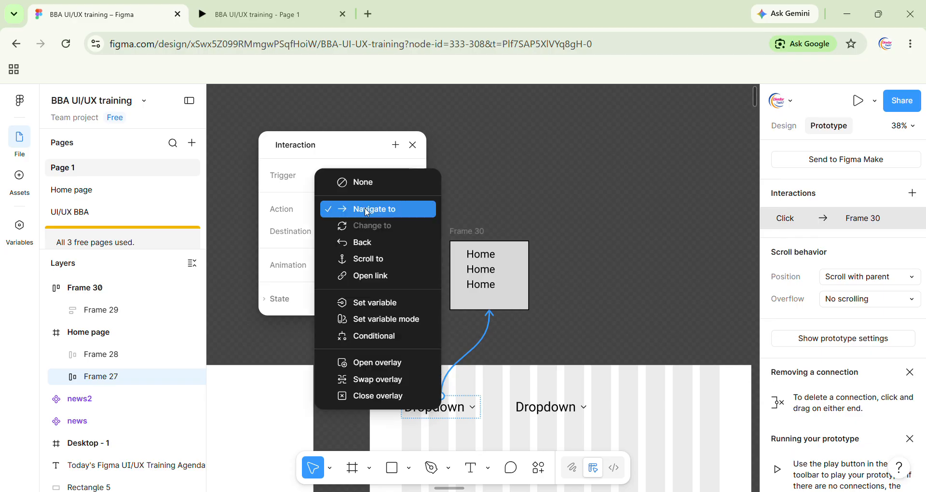
left_click(363, 363)
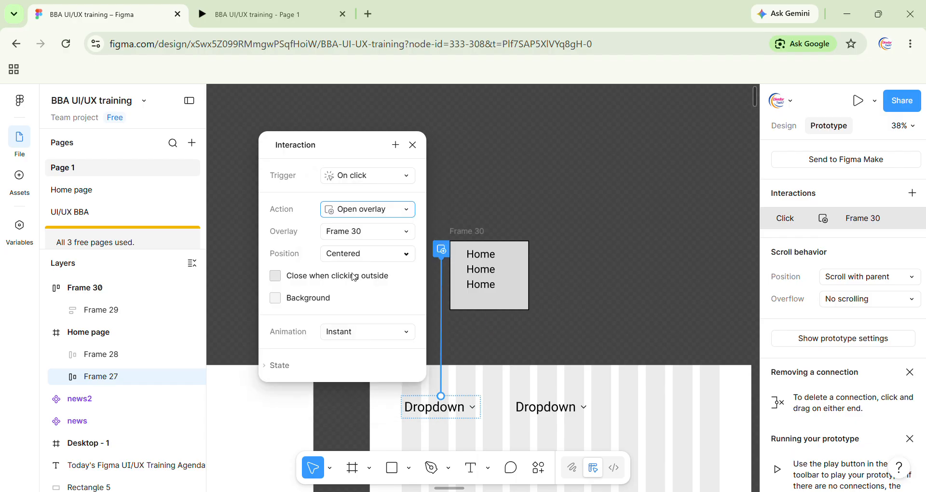
left_click(355, 254)
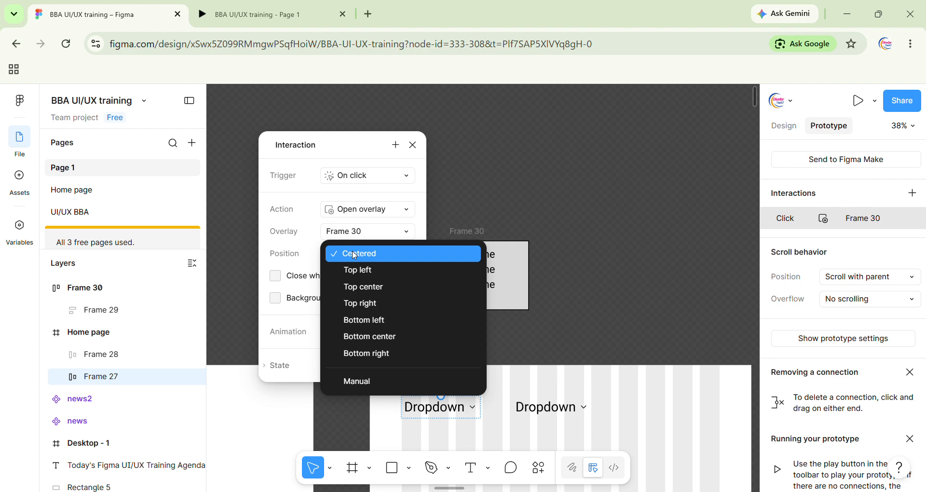
left_click(367, 382)
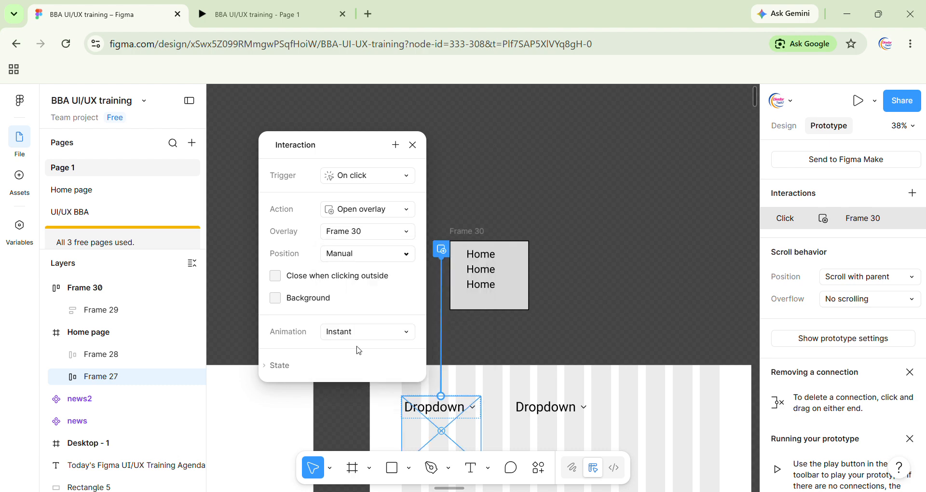
Place the overlay's position preview directly beneath the first Dropdown heading
scroll(584, 368, "down", 3)
scroll(584, 368, "left", 2)
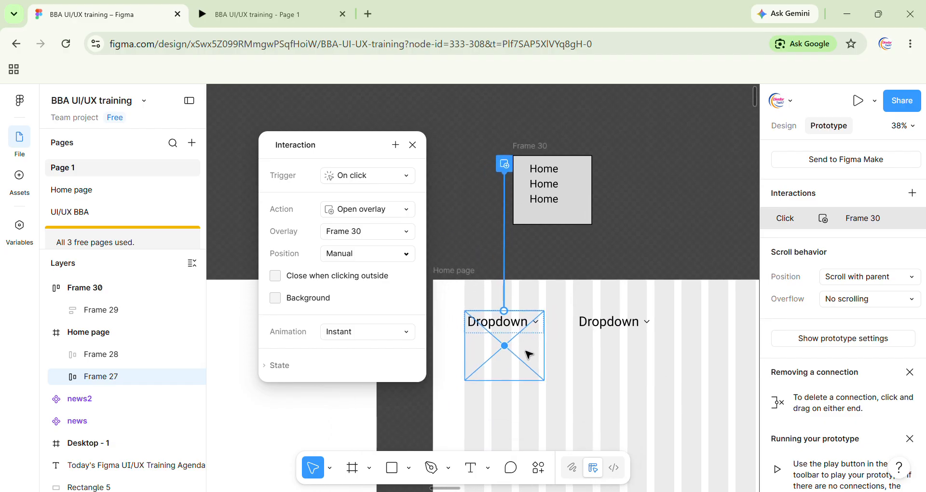
left_click_drag(529, 355, 532, 376)
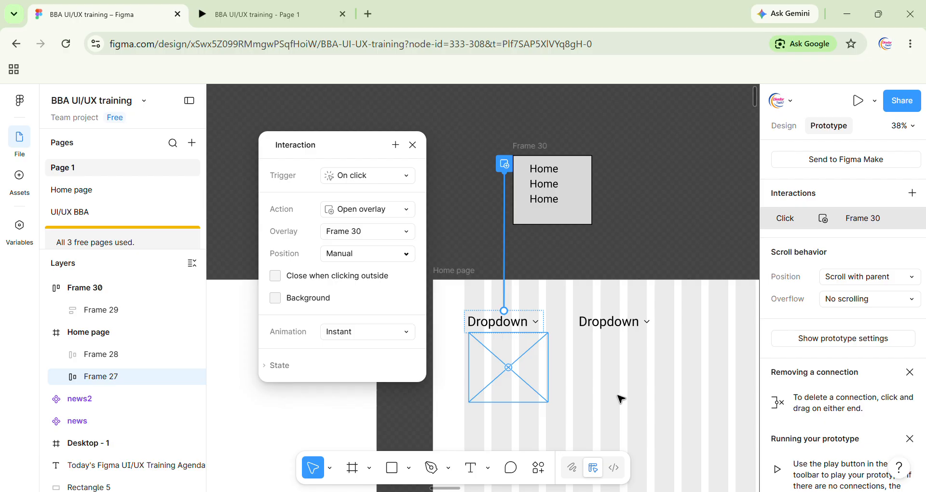
Enable closing when clicking outside and a background for the overlay, with the background opacity at 10%
left_click(328, 280)
left_click(306, 296)
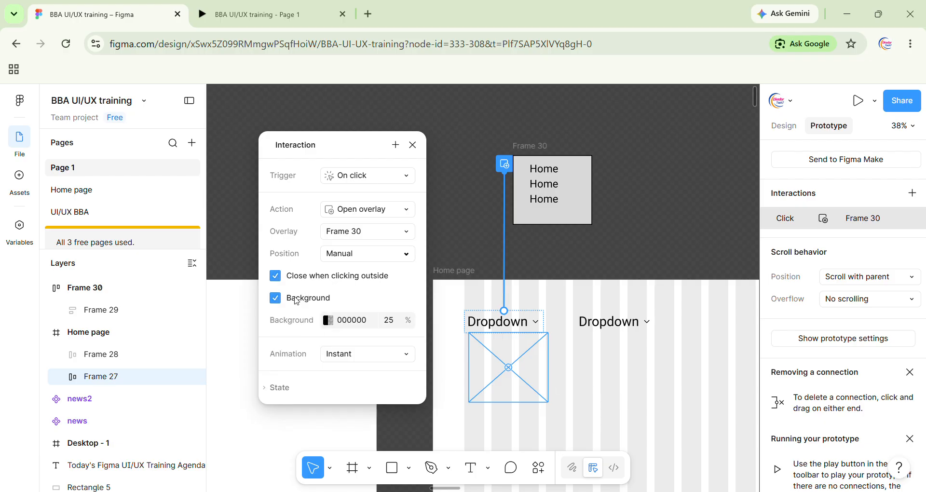
left_click(391, 322)
type("10")
key("Return")
Test opening and closing the first Dropdown's overlay in the prototype preview, and return to the design file
left_click(303, 10)
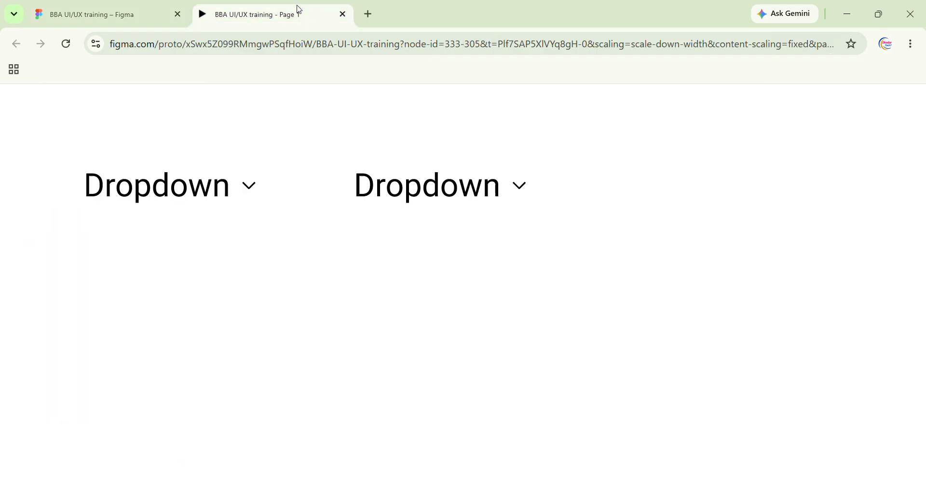
left_click(240, 192)
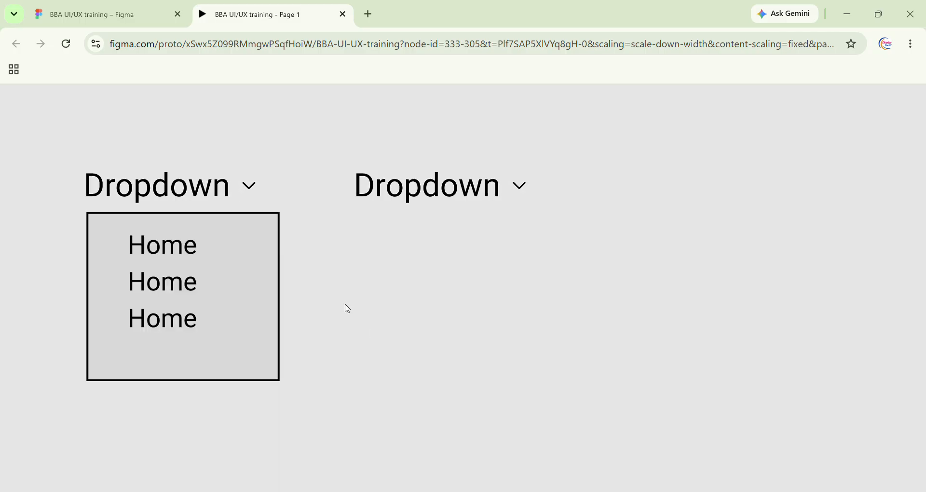
left_click(213, 193)
left_click(226, 194)
left_click(227, 194)
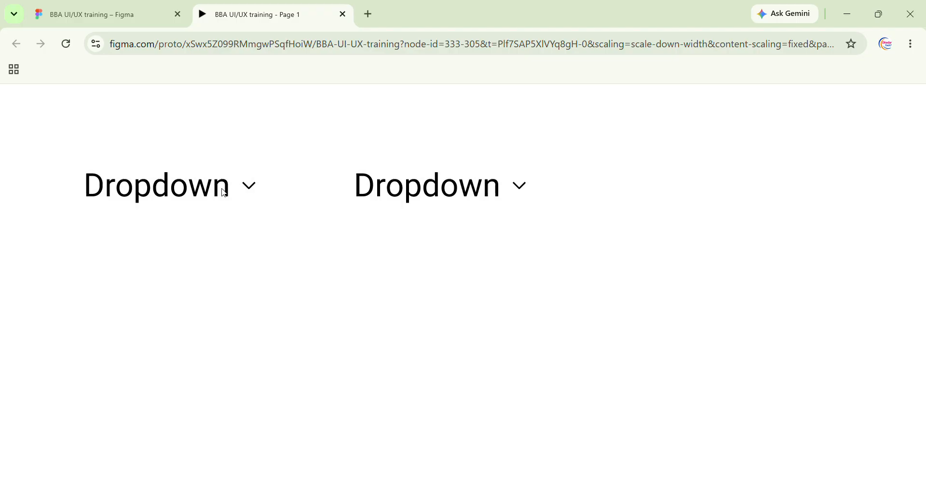
left_click(227, 194)
left_click(225, 193)
left_click(224, 192)
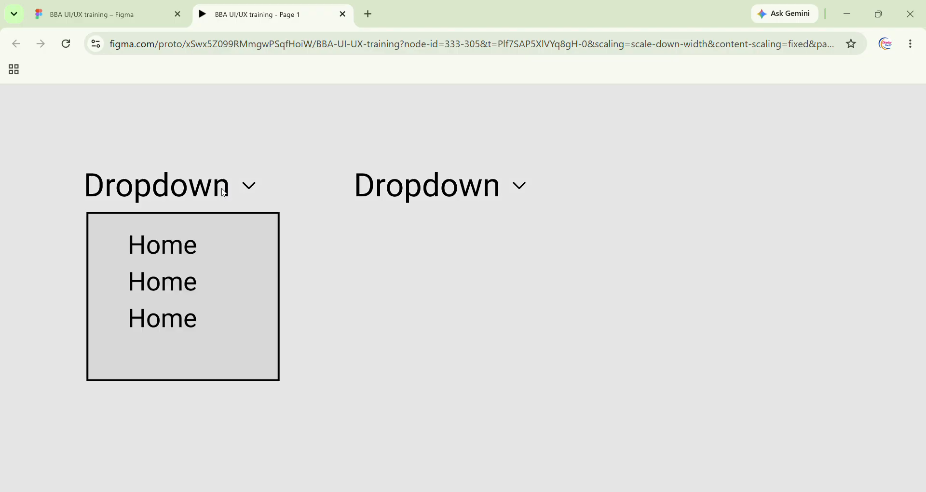
left_click(224, 193)
left_click(223, 190)
left_click(97, 15)
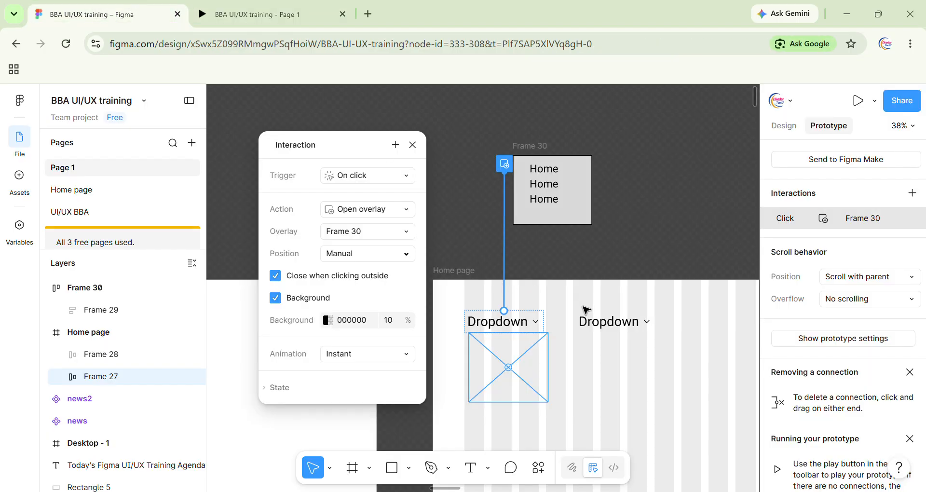
Connect the second Dropdown heading to Frame 30 as an overlay and set its trigger to While hovering
left_click(627, 326)
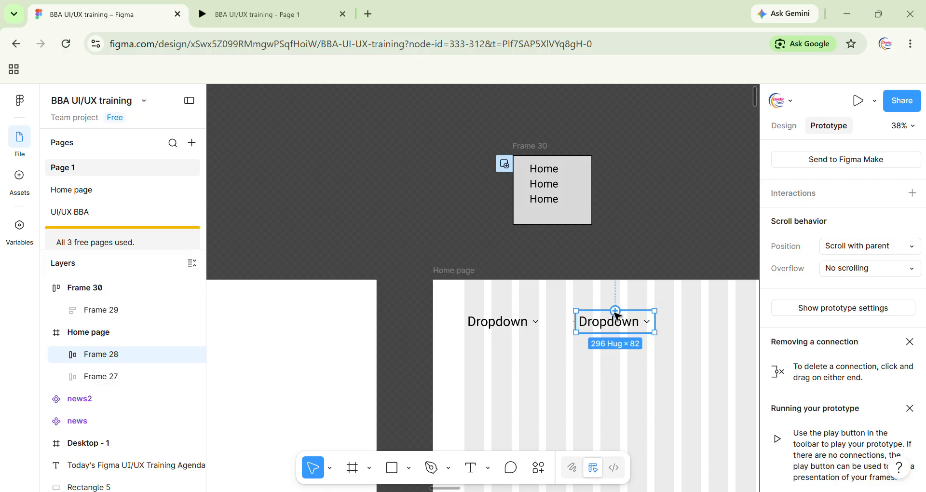
left_click_drag(618, 316, 517, 166)
left_click(547, 235)
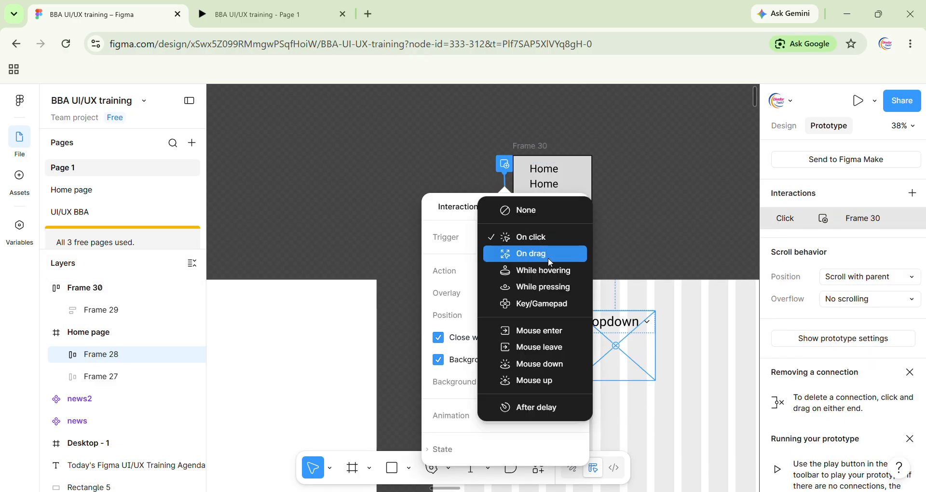
left_click(550, 271)
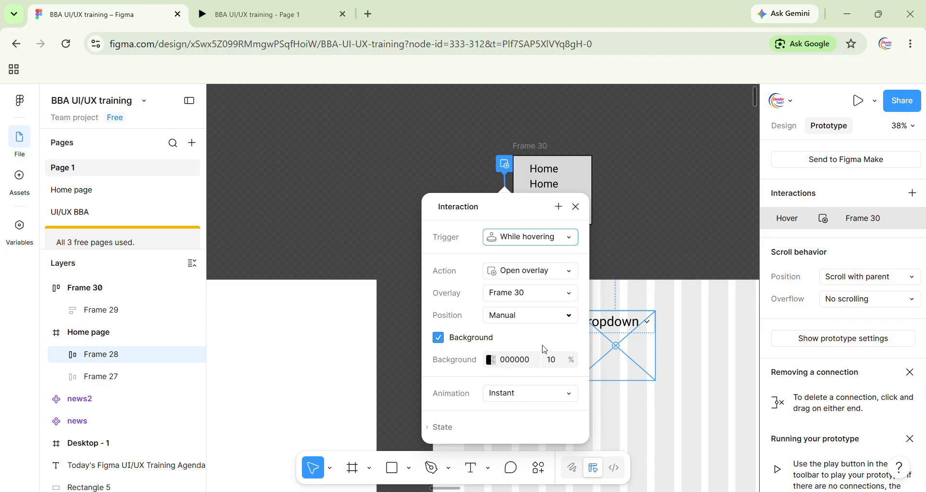
Set the animation of the second Dropdown's hover overlay to Move in
left_click(535, 393)
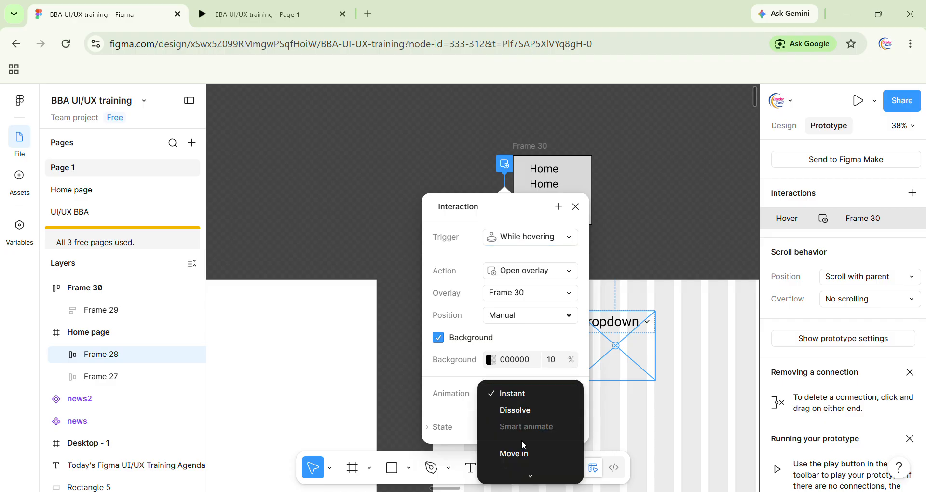
left_click(517, 401)
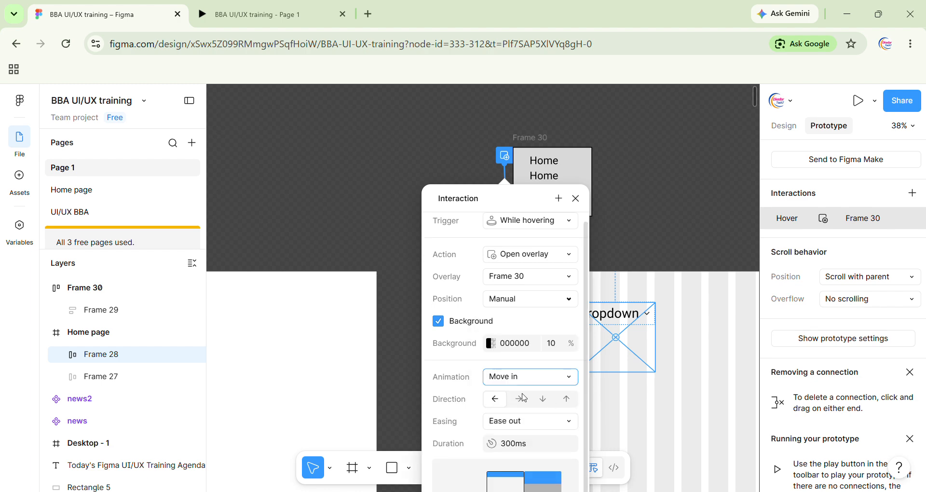
left_click(524, 398)
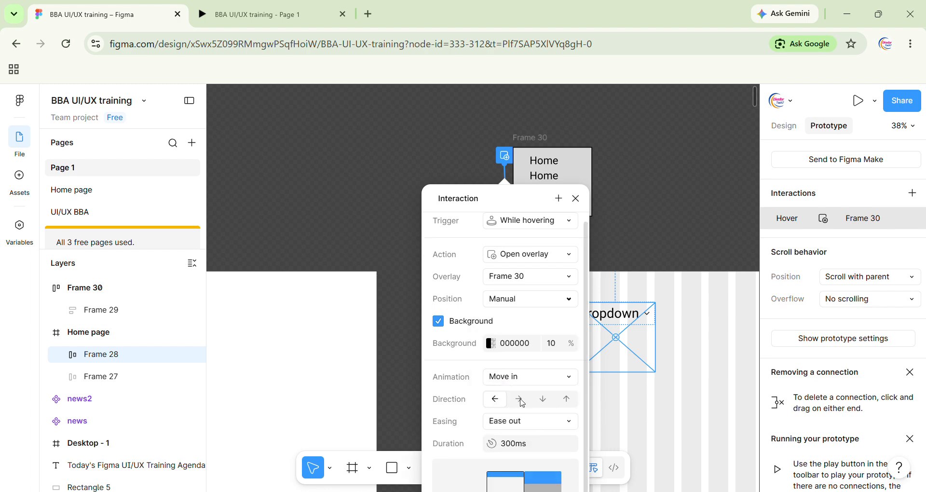
Set the Move in direction of the second Dropdown's overlay to right and test it in the prototype preview
left_click(294, 4)
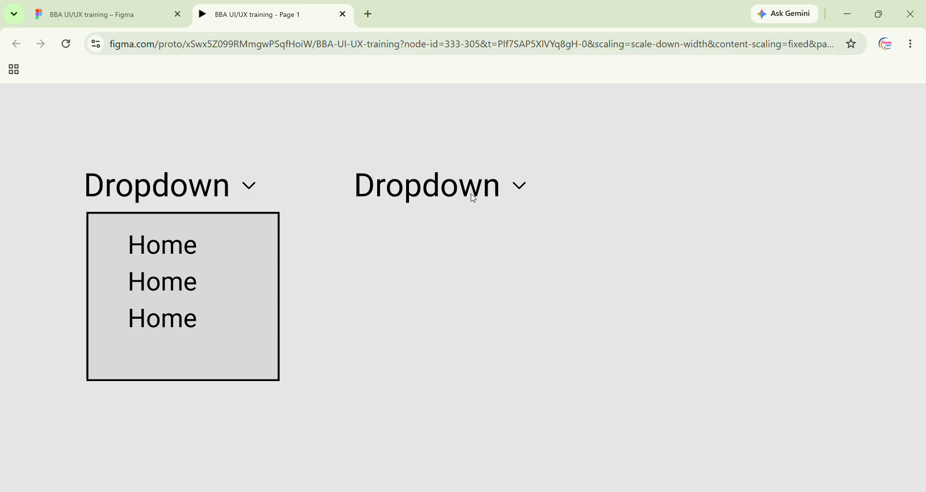
left_click(97, 14)
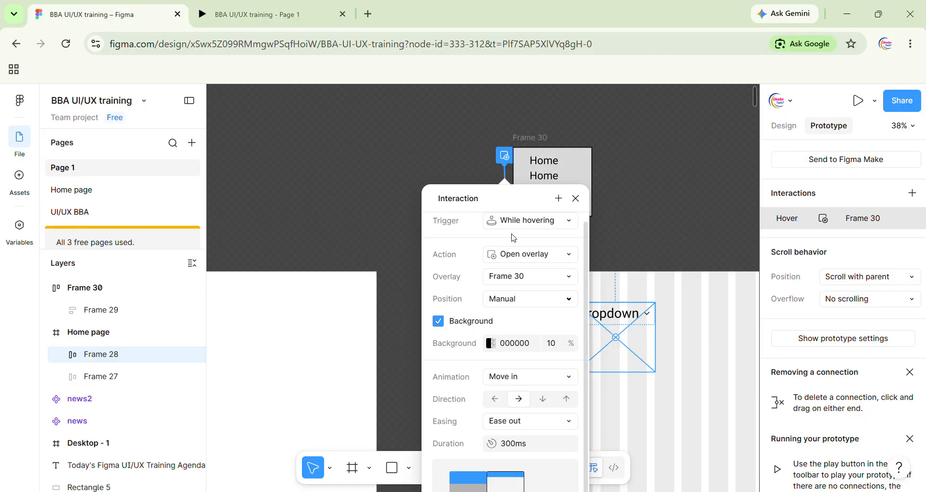
left_click(308, 6)
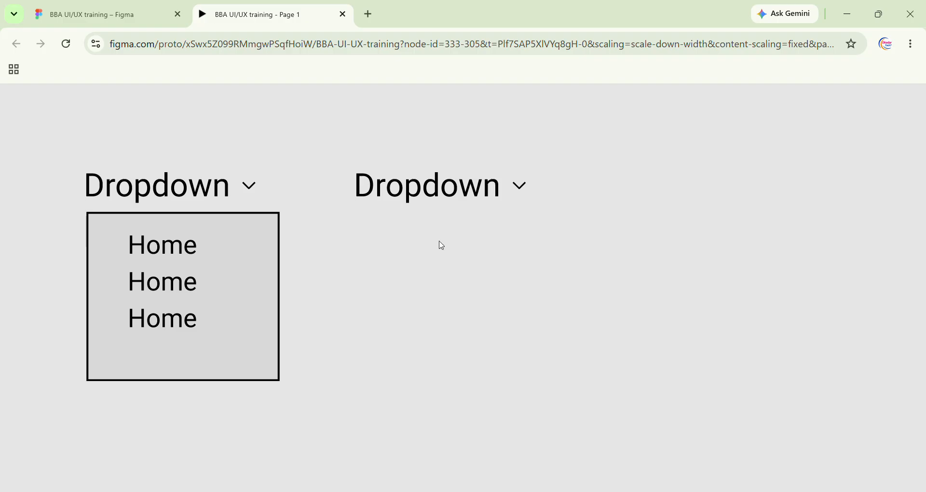
mouse_move(447, 189)
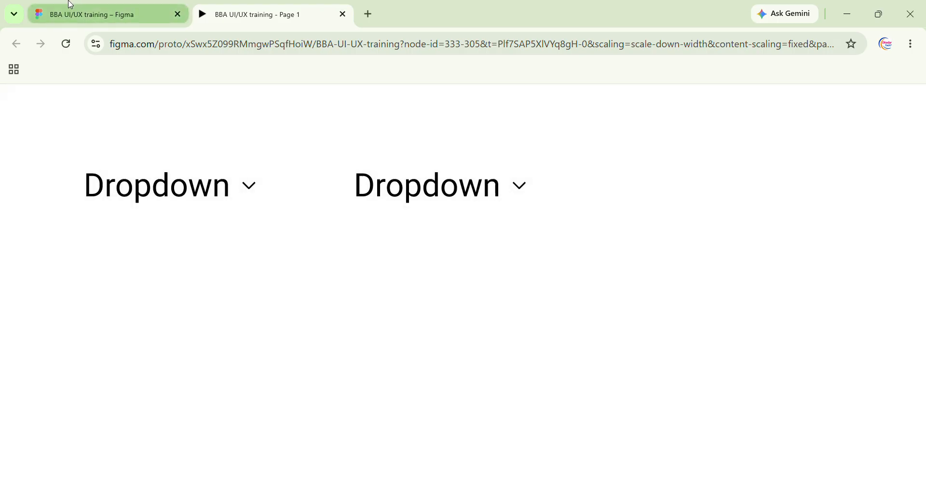
left_click(63, 11)
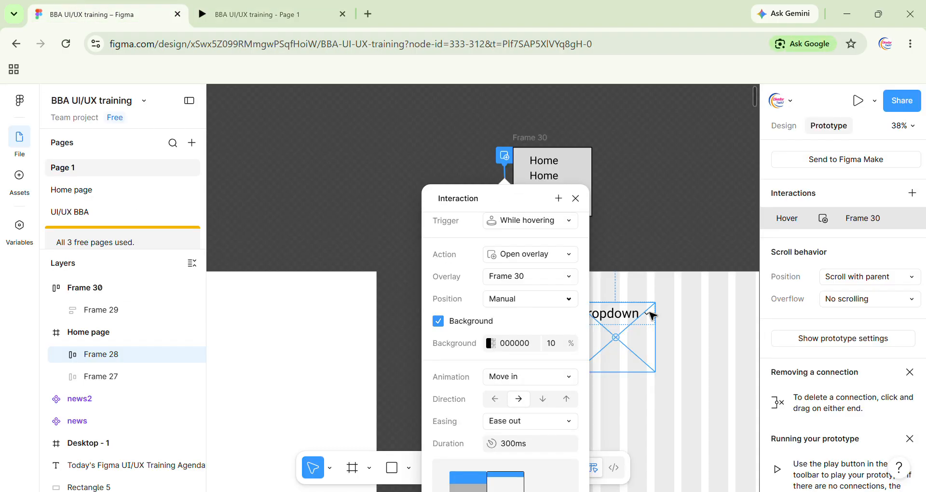
scroll(643, 332, "up", 2)
right_click(649, 345)
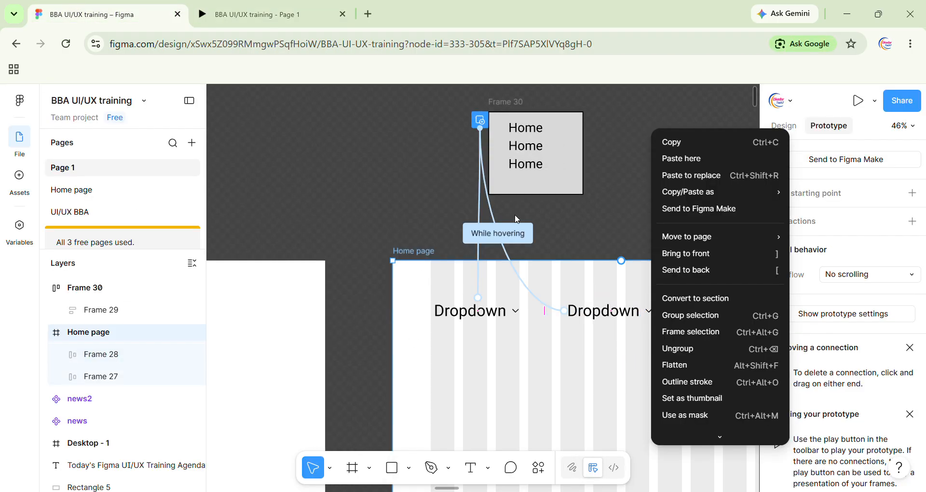
left_click(590, 311)
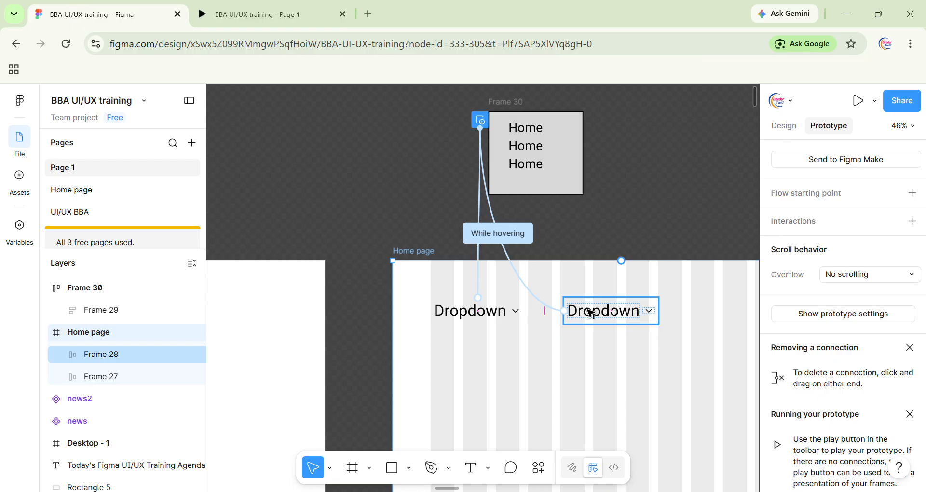
left_click(485, 125)
left_click(657, 285)
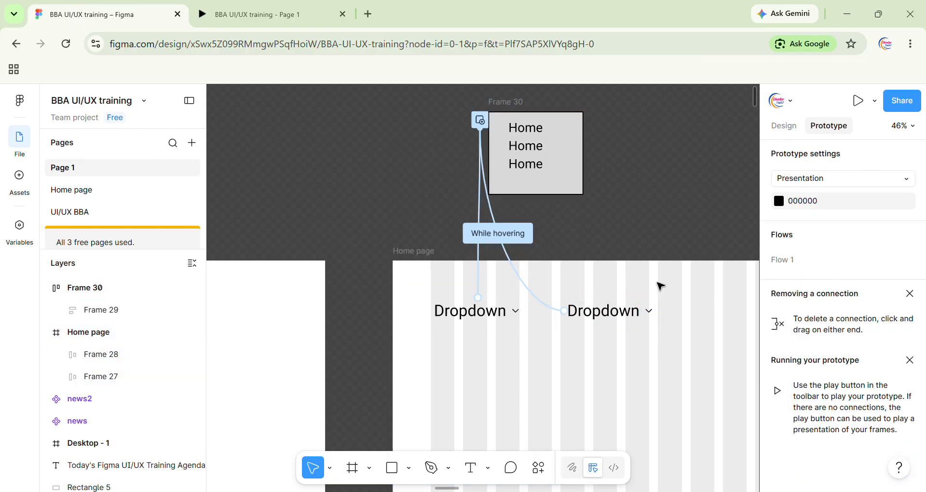
scroll(502, 171, "up", 3)
scroll(499, 168, "up", 1)
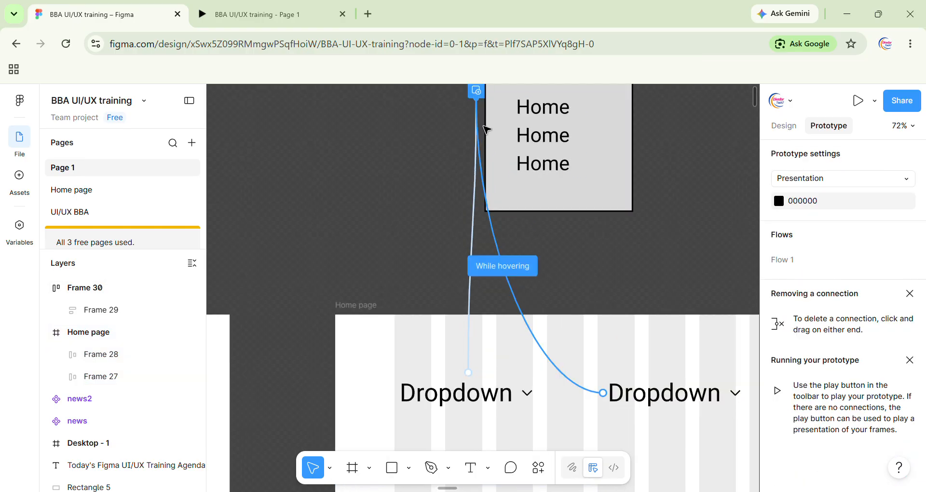
left_click(477, 102)
Open the second Dropdown's hover interaction and position its manual overlay directly beneath that heading
left_click(681, 410)
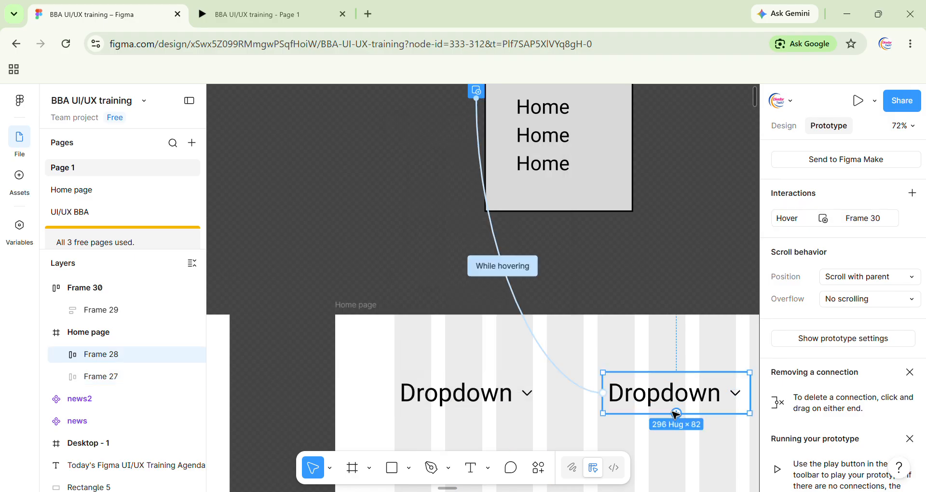
scroll(699, 413, "down", 2)
scroll(699, 413, "right", 2)
scroll(675, 407, "down", 4)
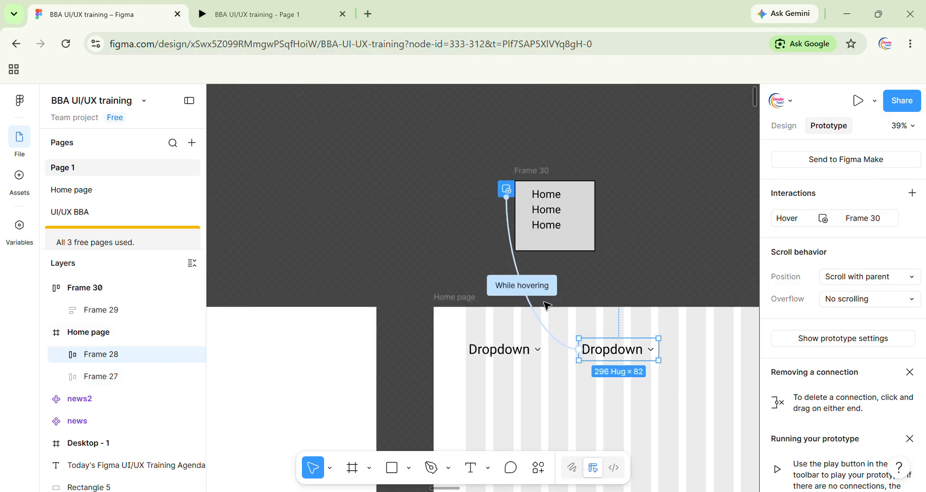
scroll(540, 294, "up", 3)
scroll(507, 286, "up", 1)
left_click(506, 286)
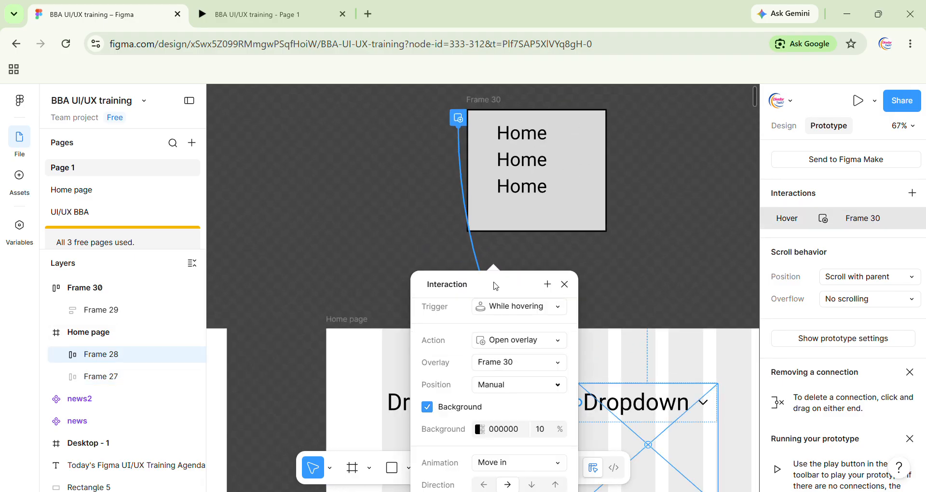
scroll(705, 412, "down", 5)
scroll(705, 411, "right", 2)
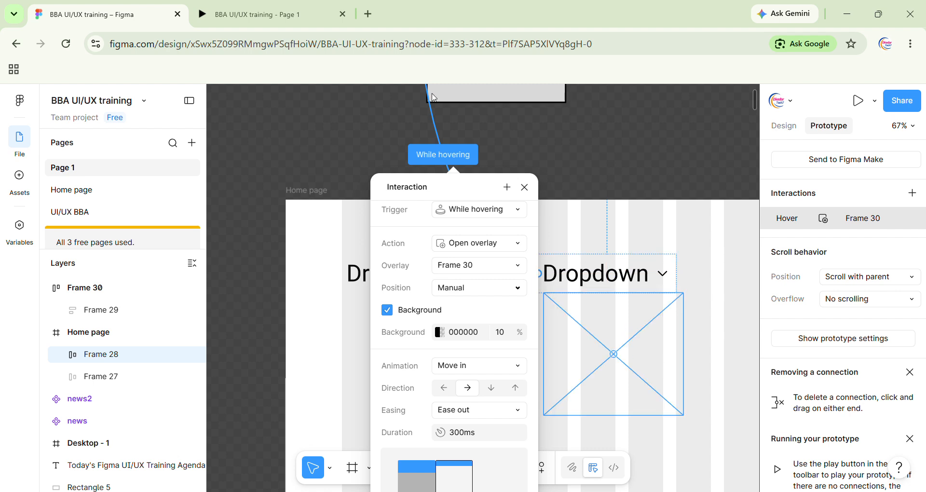
Test the overlays of both Dropdown headings in the prototype preview, and return to the design file
left_click(219, 6)
mouse_move(364, 186)
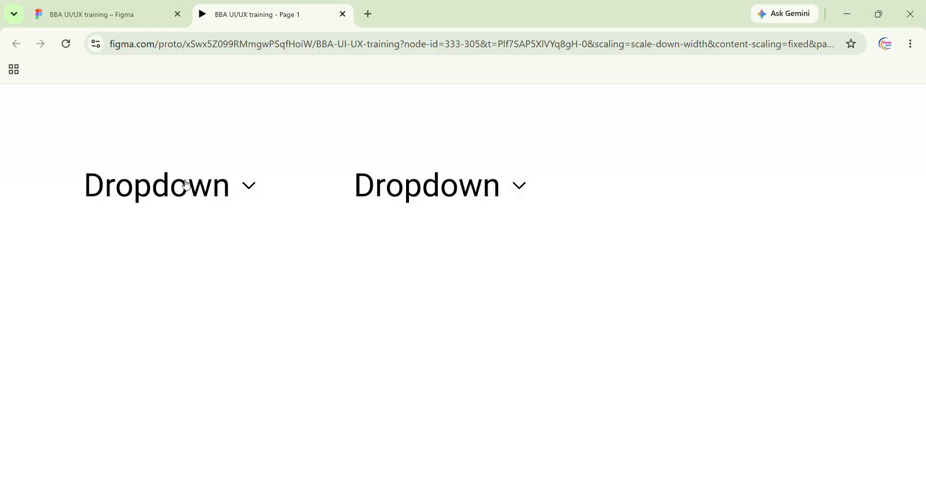
mouse_move(184, 185)
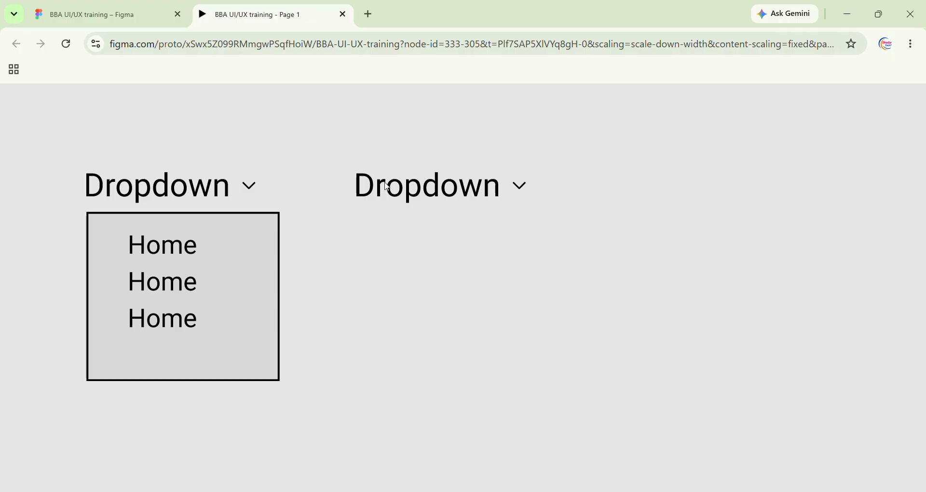
left_click(572, 217)
mouse_move(469, 191)
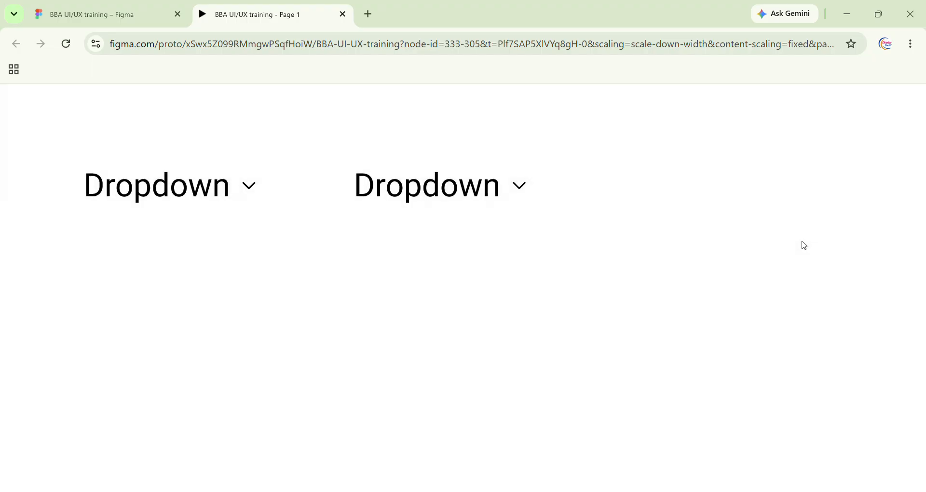
mouse_move(497, 191)
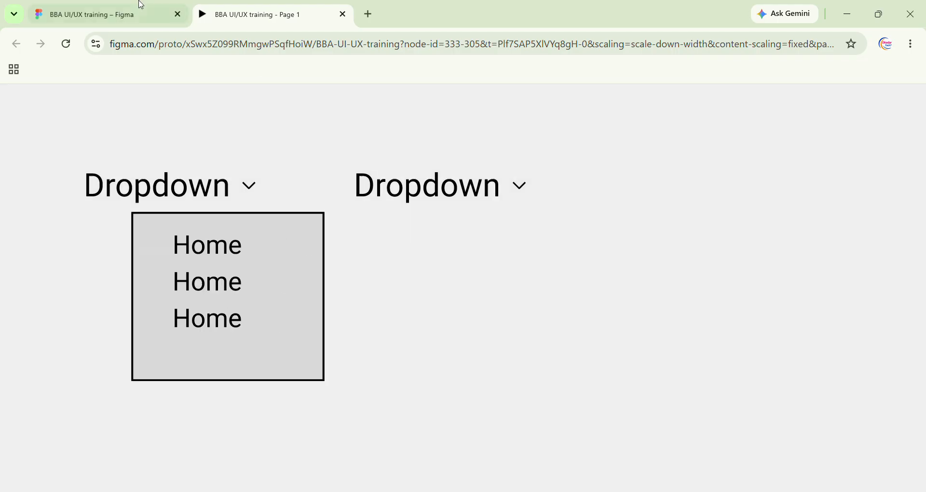
left_click(96, 15)
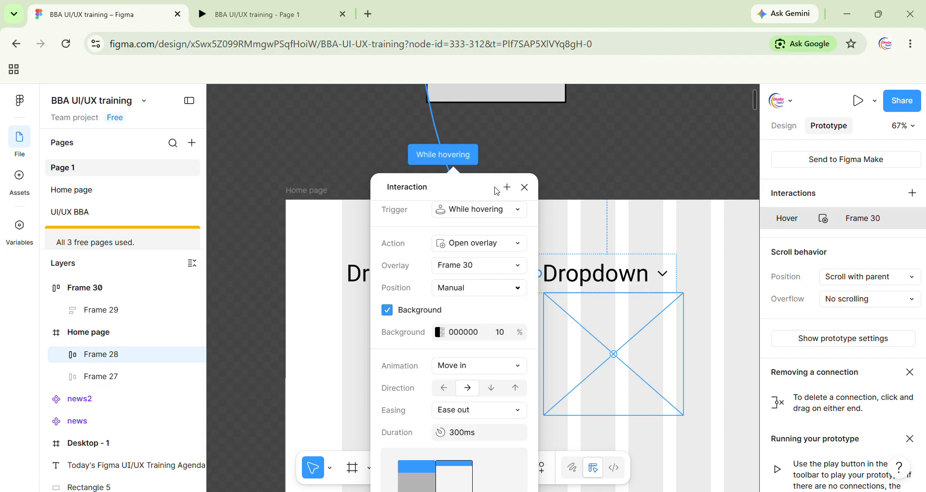
Close the hover interaction settings and review the list in Today's Figma UI/UX Training Agenda
left_click(528, 188)
scroll(709, 281, "down", 5)
scroll(711, 283, "down", 3)
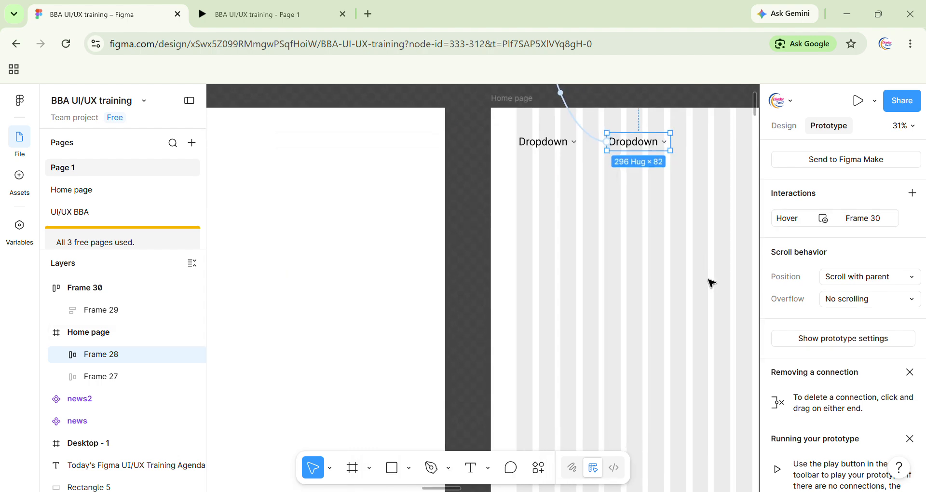
scroll(711, 283, "down", 5)
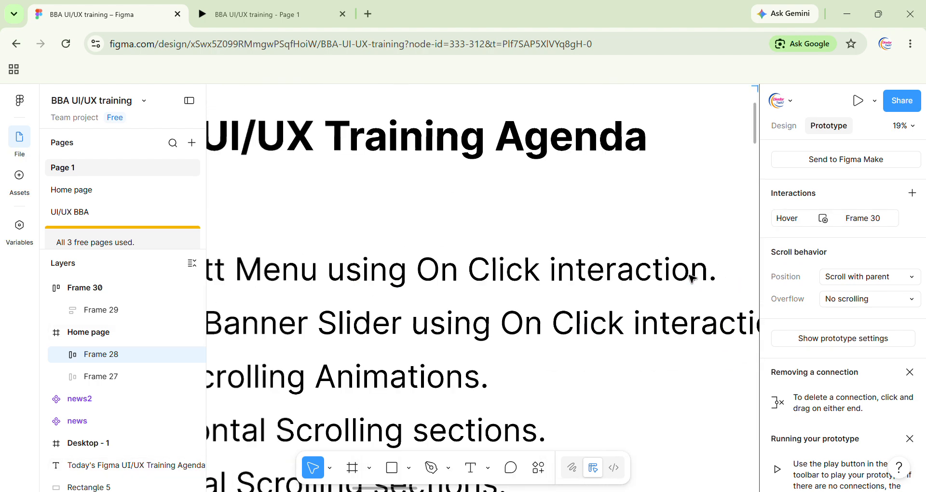
scroll(692, 278, "down", 5)
scroll(590, 292, "up", 2)
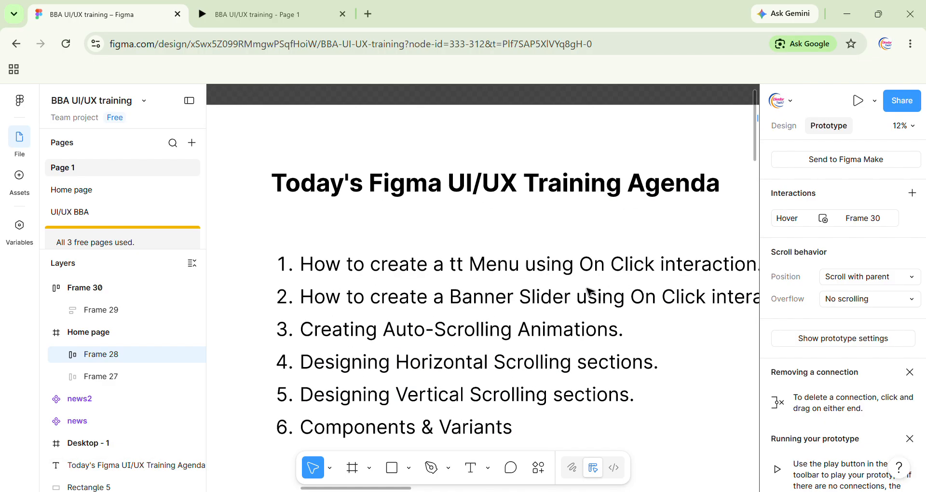
scroll(590, 292, "right", 3)
scroll(590, 290, "right", 8)
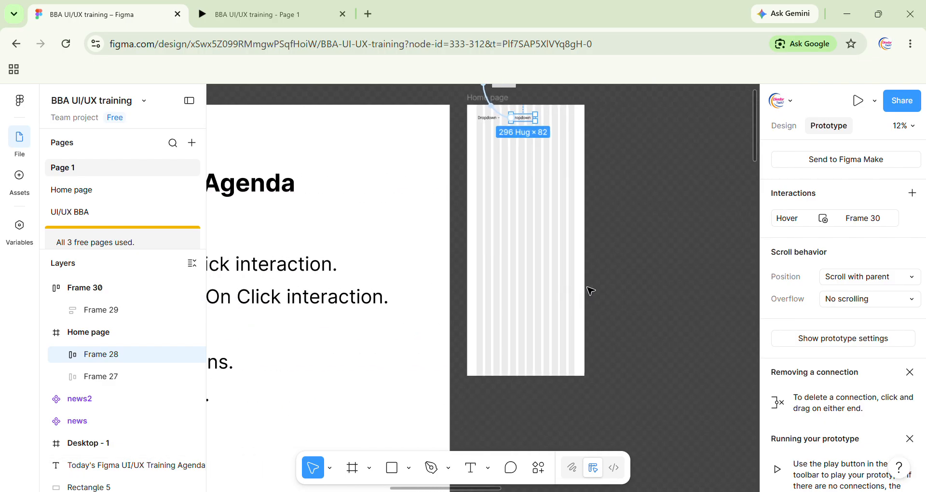
Switch to design mode and draw a full-width banner rectangle, 1440 × 517, below the Dropdown headings on the Home page frame
scroll(584, 289, "up", 3)
left_click(776, 133)
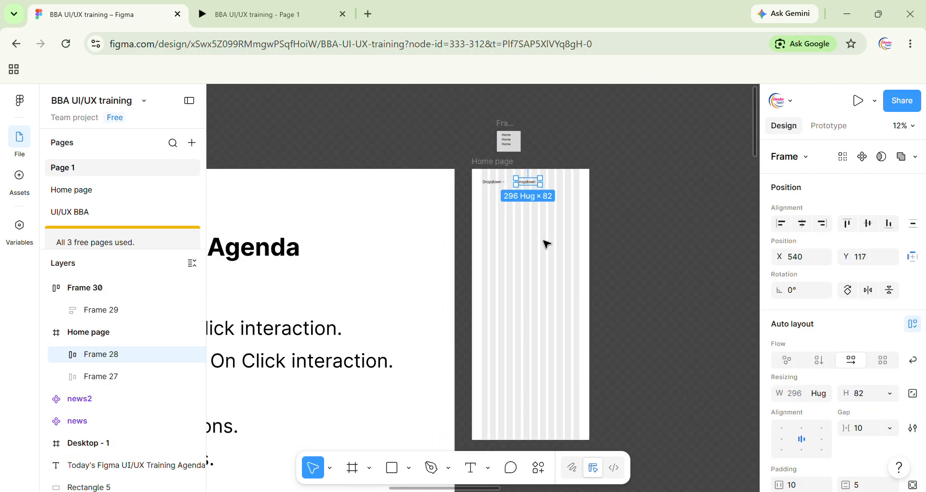
scroll(546, 241, "up", 5)
scroll(546, 241, "up", 3)
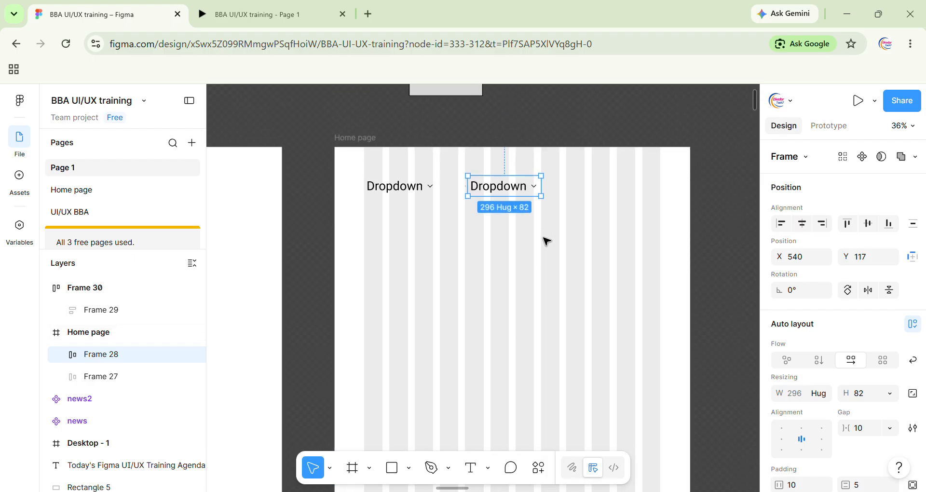
scroll(570, 279, "up", 2)
right_click(568, 277)
left_click(607, 276)
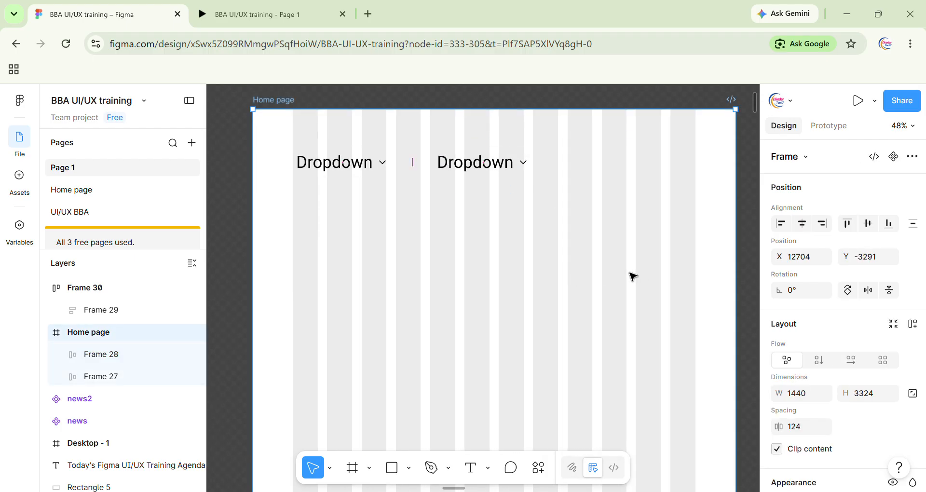
key("r")
left_click_drag(263, 225, 744, 374)
left_click_drag(488, 222, 487, 202)
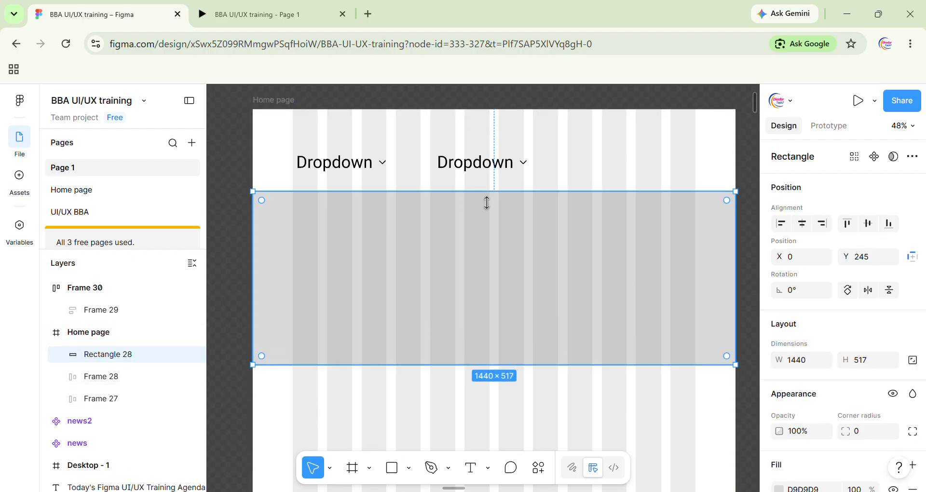
Fill the banner rectangle with the AI chip photo from the technology images in the Unsplash plugin, and close the plugin
left_click(538, 468)
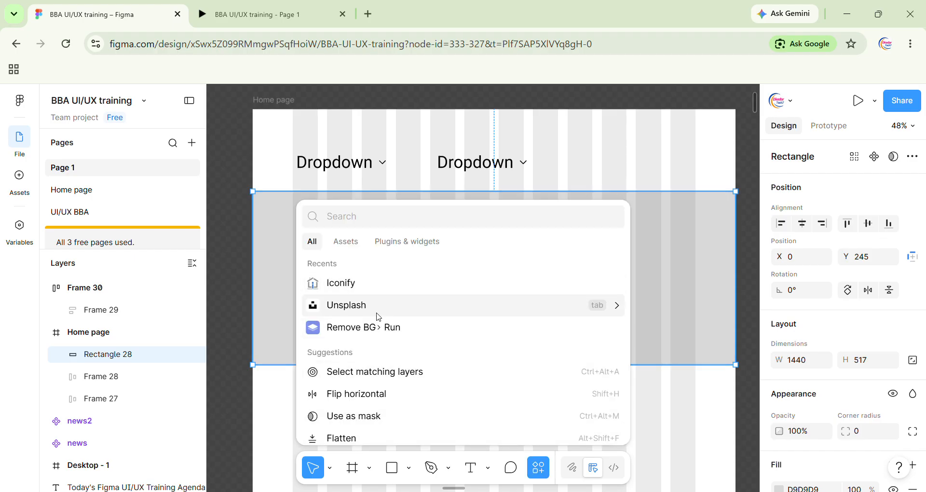
left_click(379, 307)
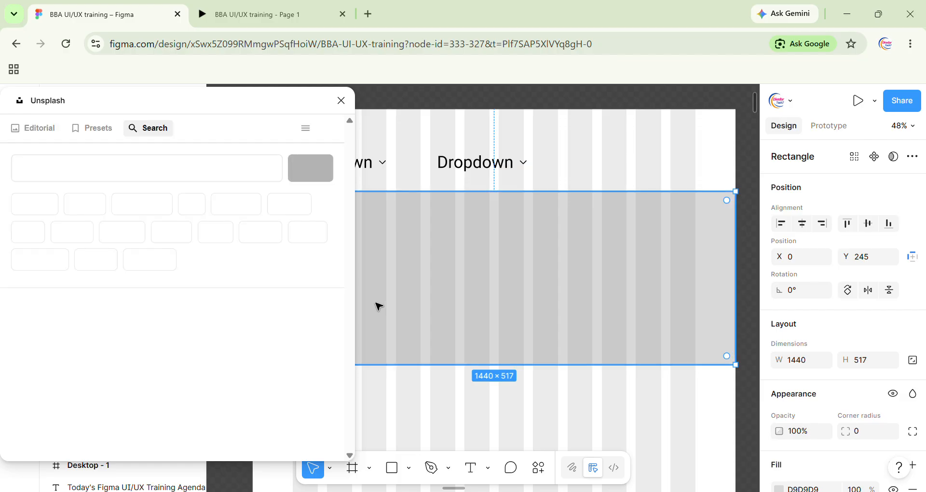
left_click(132, 268)
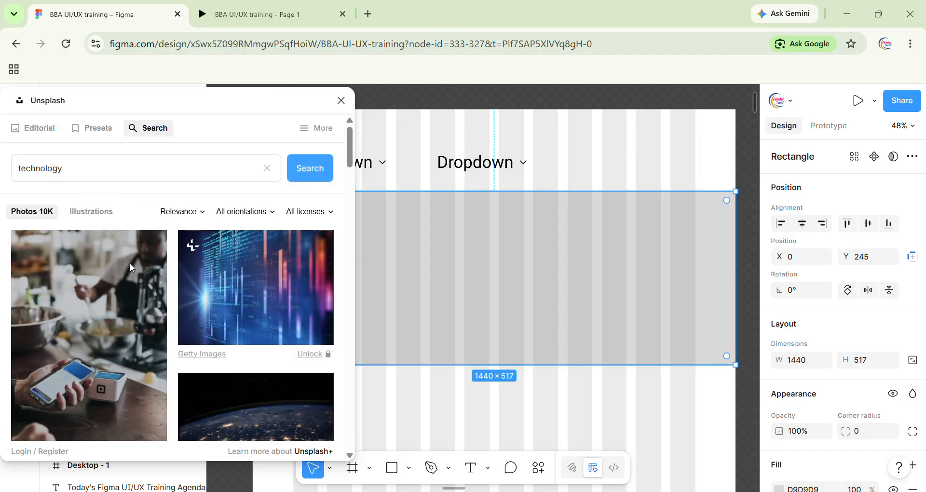
scroll(267, 328, "down", 8)
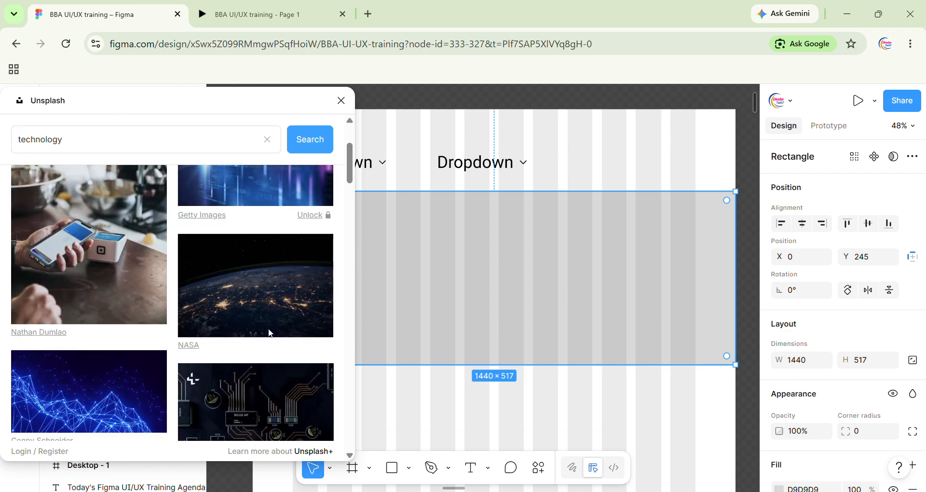
scroll(268, 328, "down", 2)
left_click(241, 294)
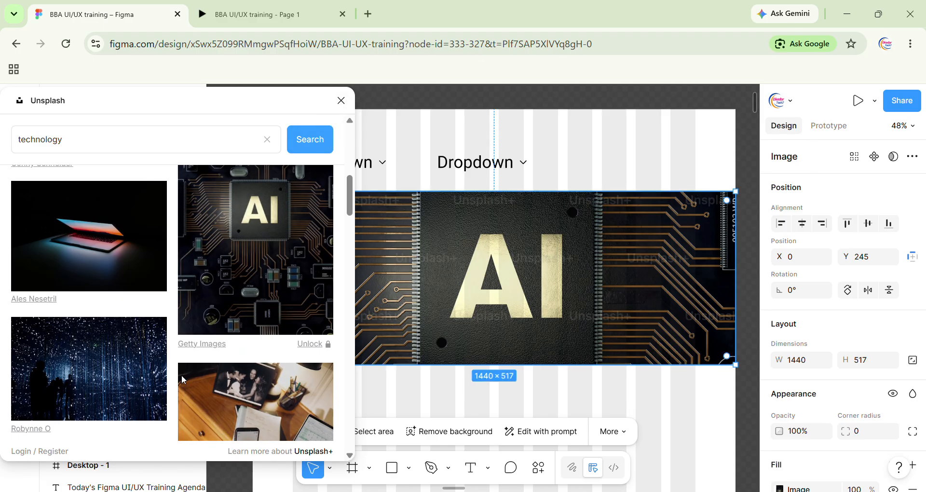
scroll(189, 382, "down", 3)
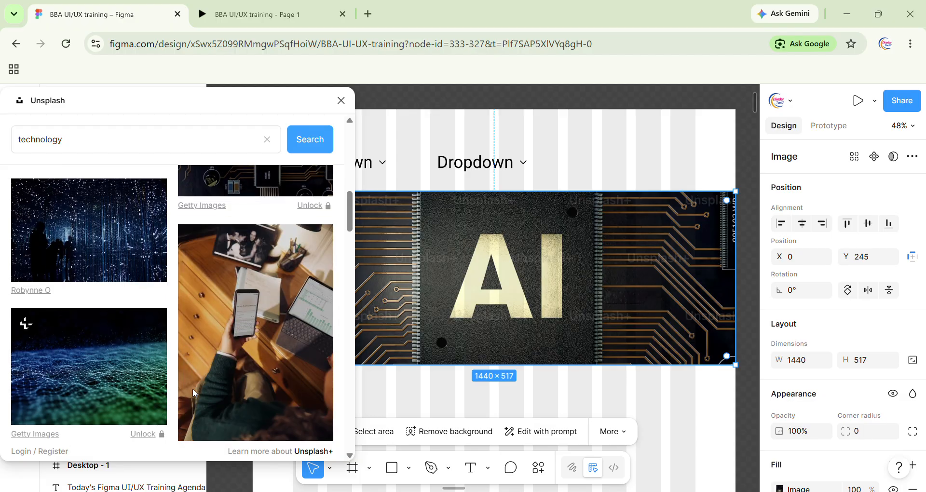
left_click(344, 101)
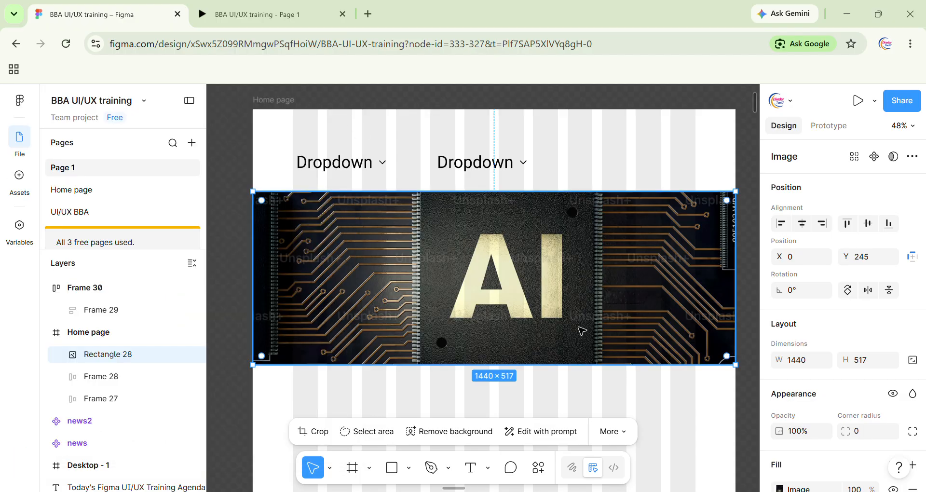
Darken the AI chip banner image by strongly lowering the exposure of its image fill, and close the fill settings
mouse_move(262, 291)
left_mouse_down()
mouse_move(273, 291)
mouse_move(262, 288)
left_mouse_up()
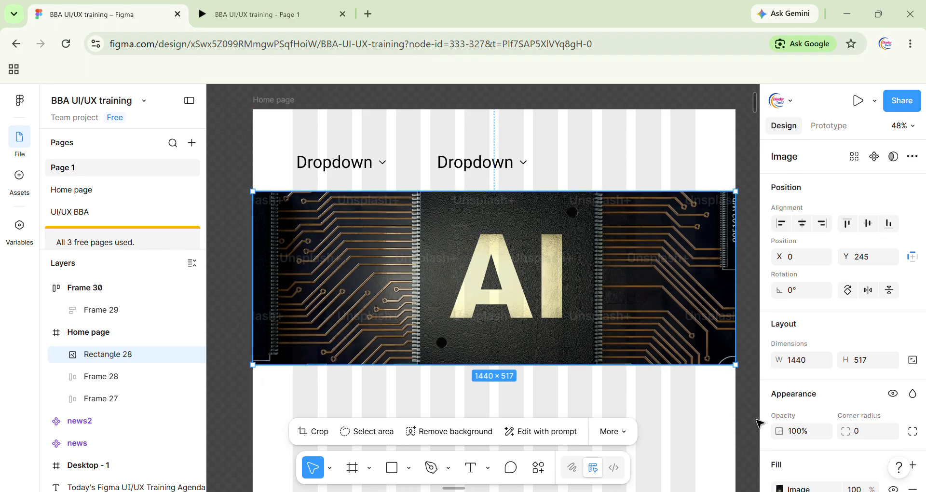
scroll(772, 381, "down", 3)
left_click(780, 350)
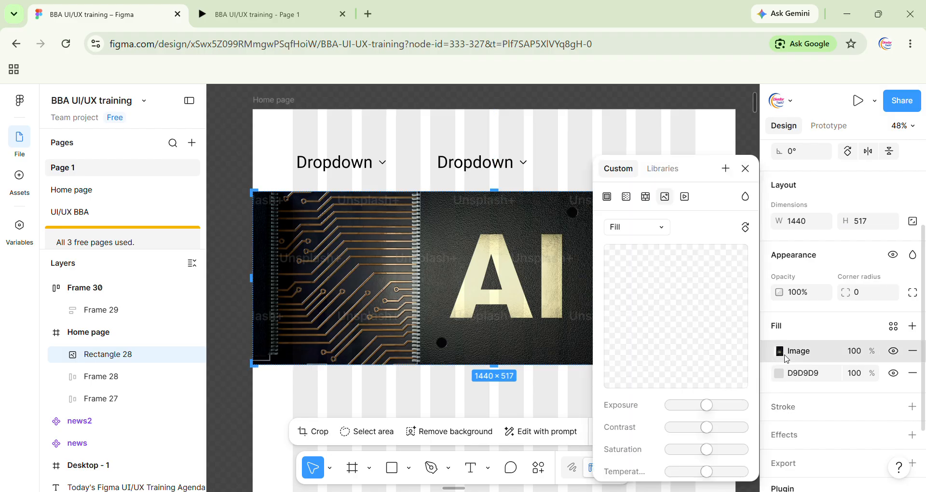
left_click_drag(702, 405, 677, 405)
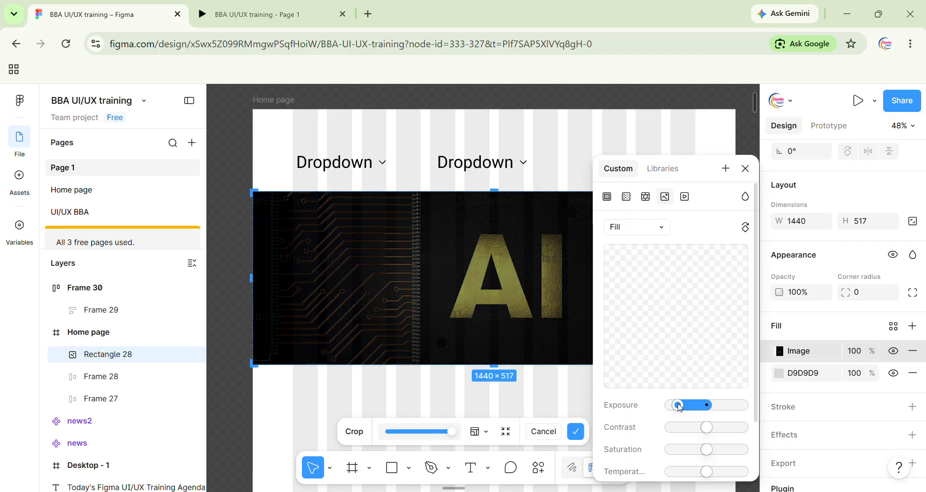
left_click(745, 168)
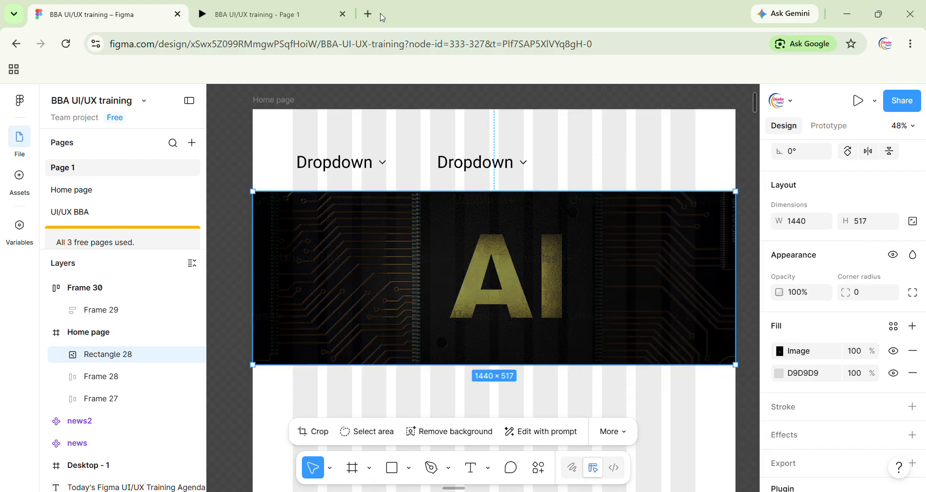
Search the web for "lorem ipsum" in a new browser tab, open lipsum.com and copy the Latin quote below its title
left_click(368, 14)
type("lorem ipsum")
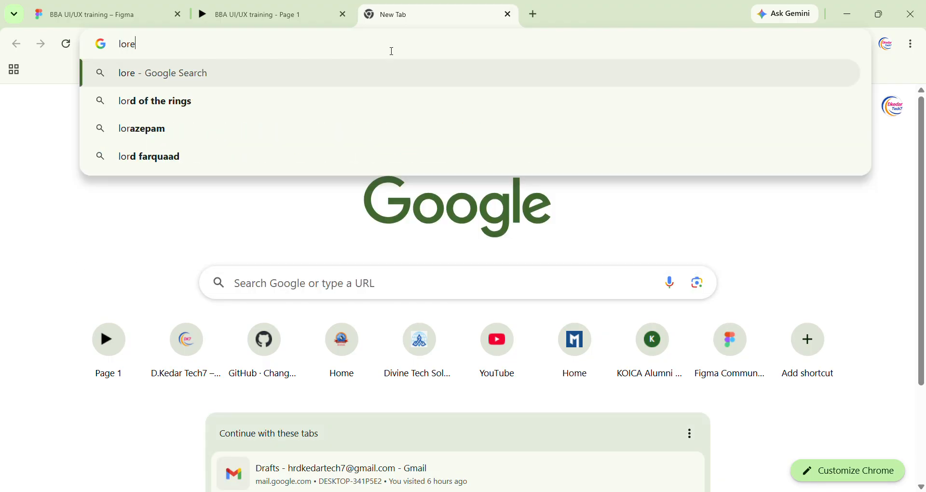
key("Return")
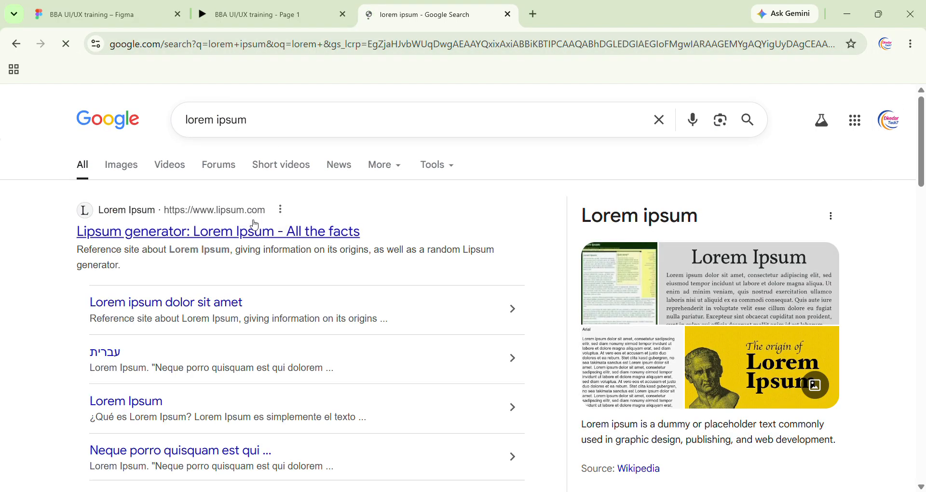
middle_click(254, 224)
left_click(534, 4)
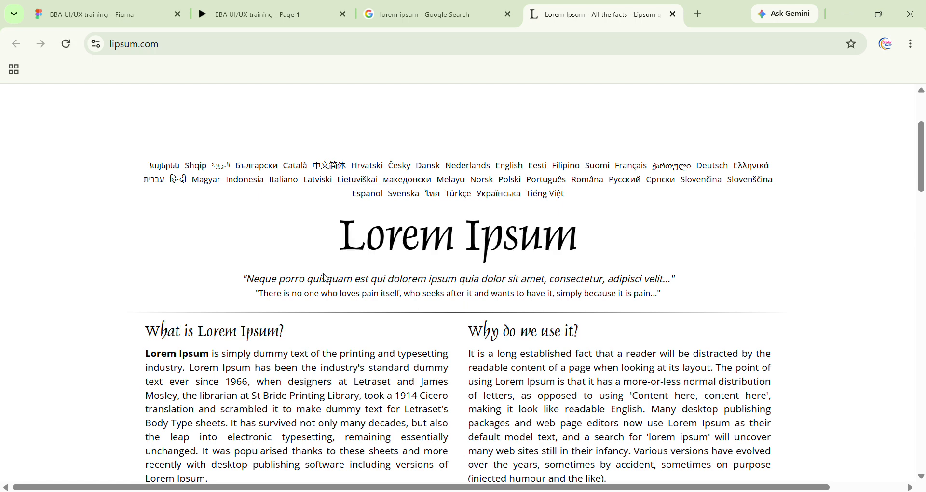
left_click_drag(245, 279, 460, 282)
left_click_drag(591, 280, 662, 280)
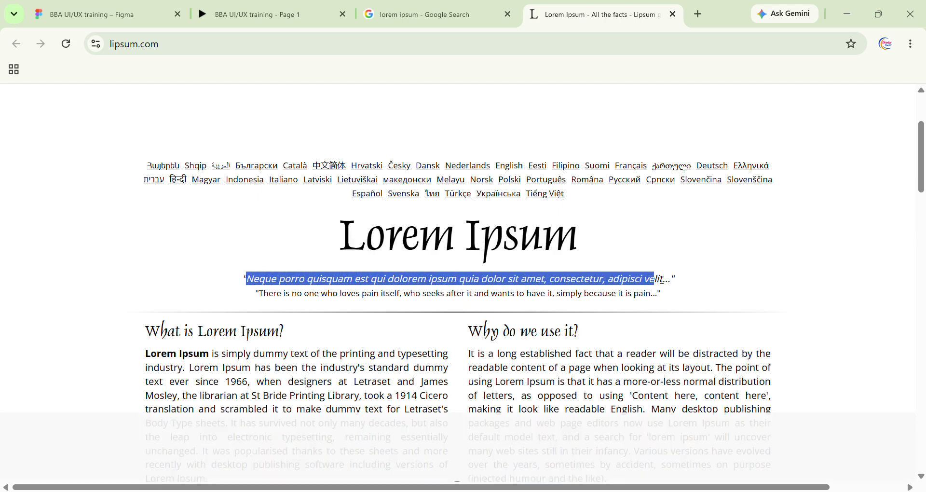
Return to the Figma design file and add the copied "Neque porro quisquam..." quote as text over the banner image
left_click(251, 15)
left_click(171, 8)
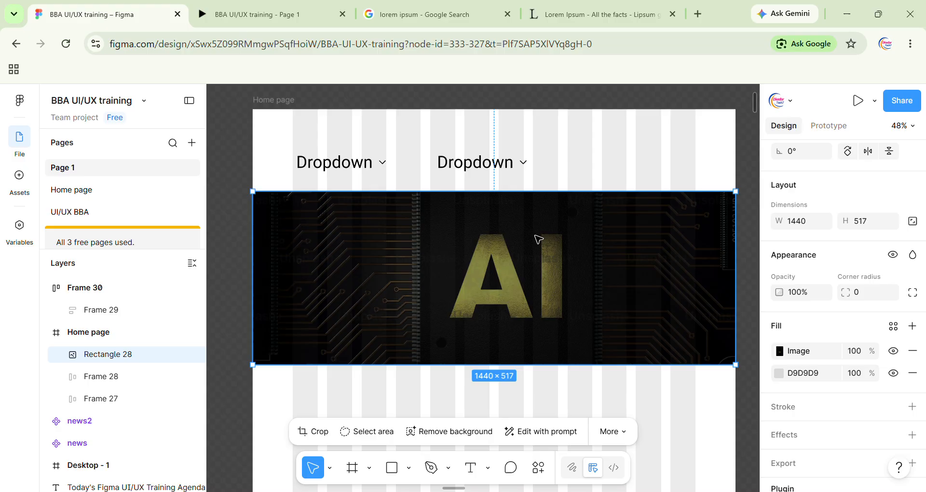
key("t")
left_click(389, 256)
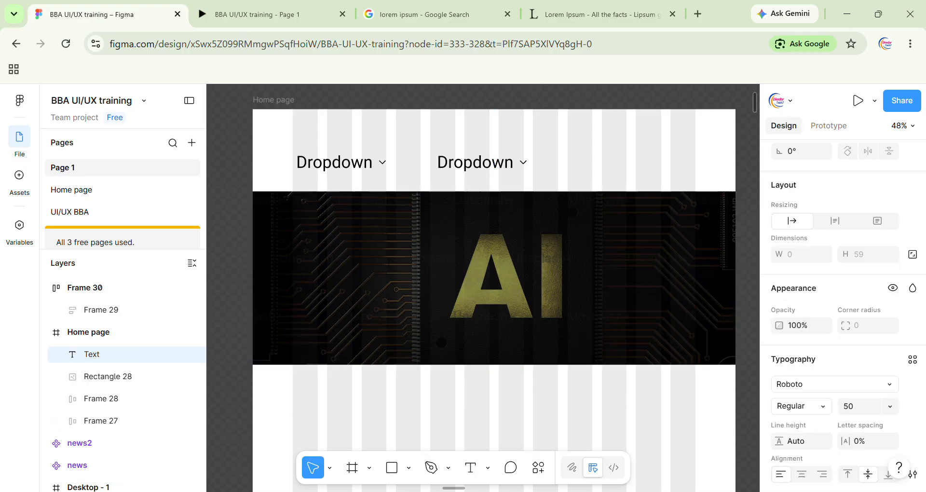
key("ctrl+v")
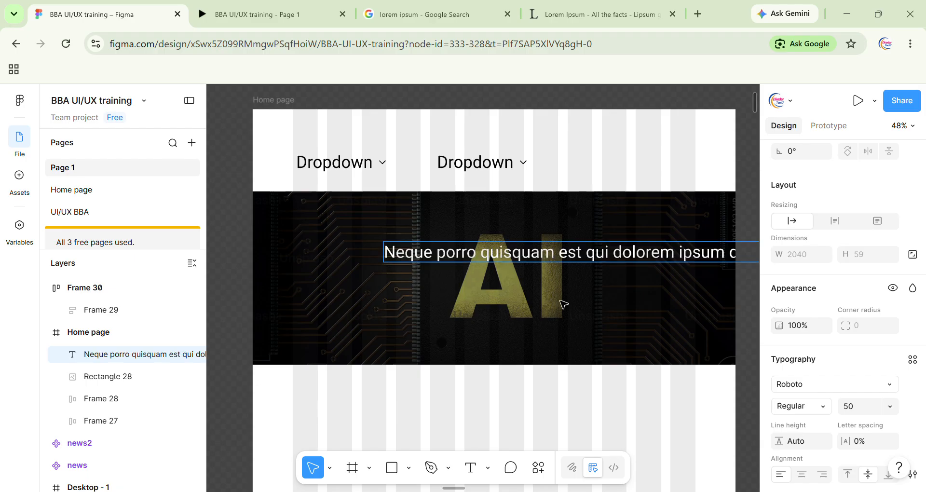
Move the banner text within the Home page frame and break it into two lines before "quia"
left_click_drag(725, 258, 623, 264)
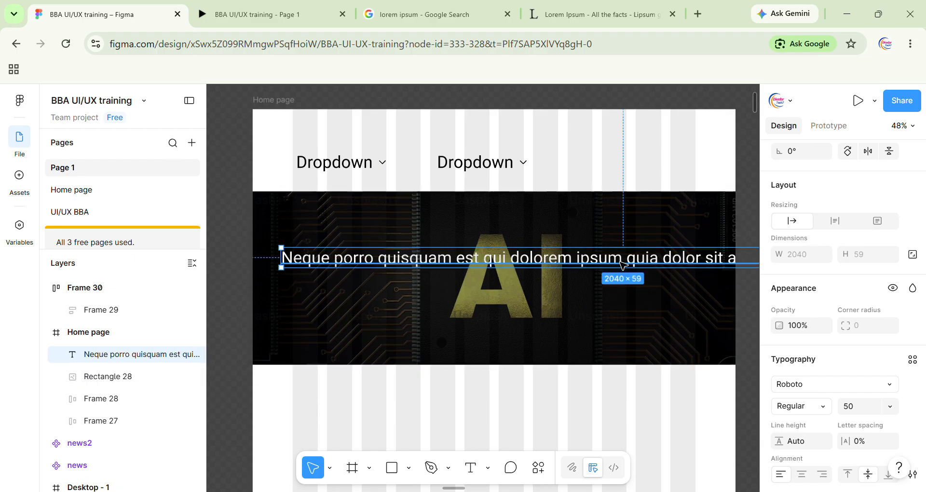
double_click(631, 262)
left_click(627, 260)
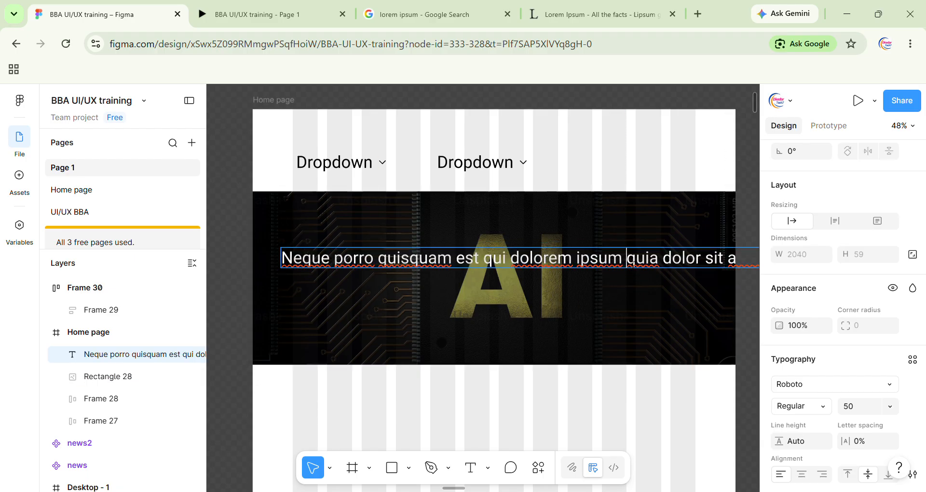
key("Return")
key("Escape")
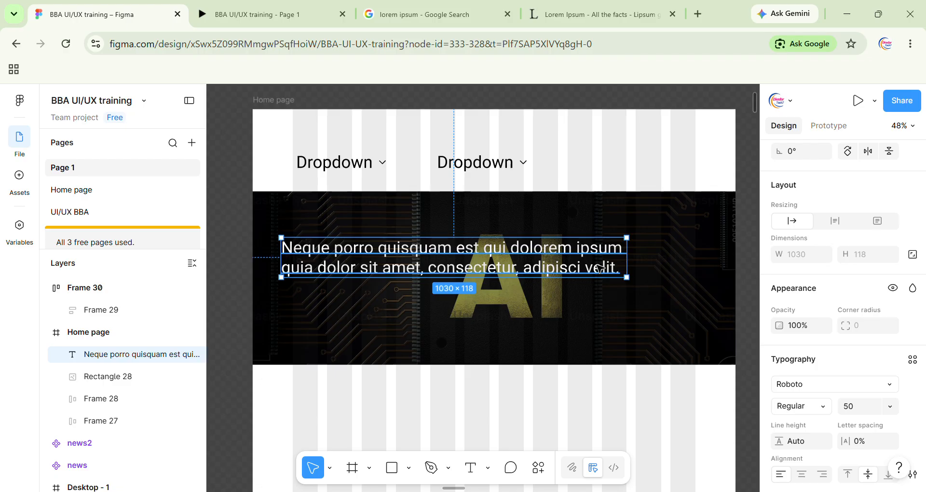
Shift the banner text slightly down, enlarge it to font size 59 and make it bold
left_click_drag(588, 267, 583, 280)
double_click(584, 280)
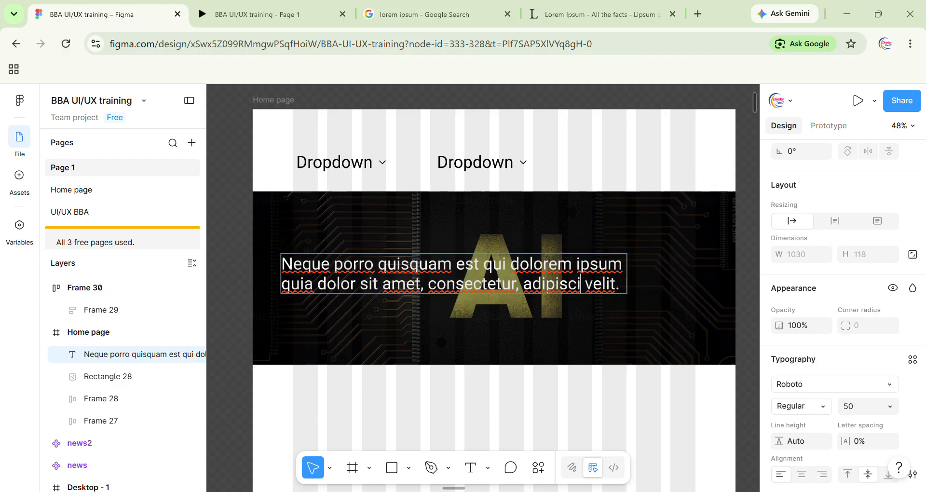
key("ctrl+shift+period")
key("ctrl+shift+period")
key("ctrl+shift+period")
key("ctrl+shift+period")
key("ctrl+shift+period")
key("ctrl+shift+period")
key("ctrl+shift+period")
key("ctrl+shift+period")
key("ctrl+shift+period")
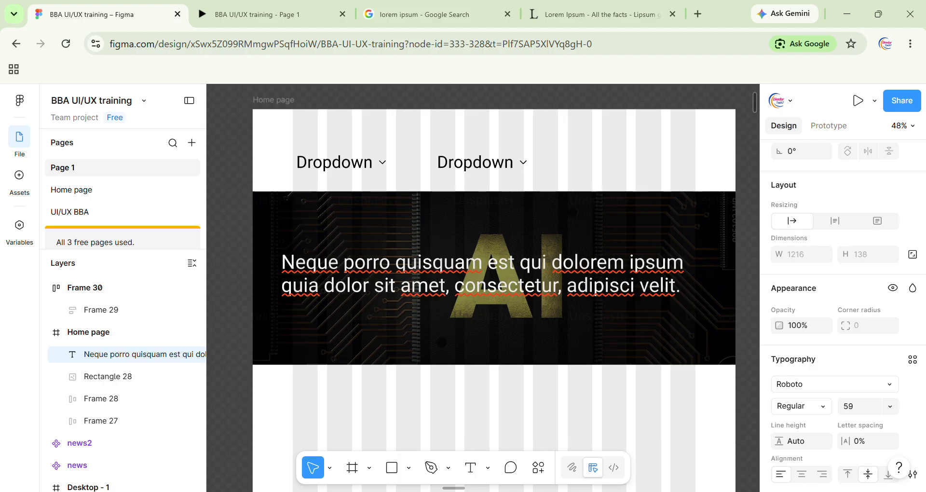
key("ctrl+b")
key("Escape")
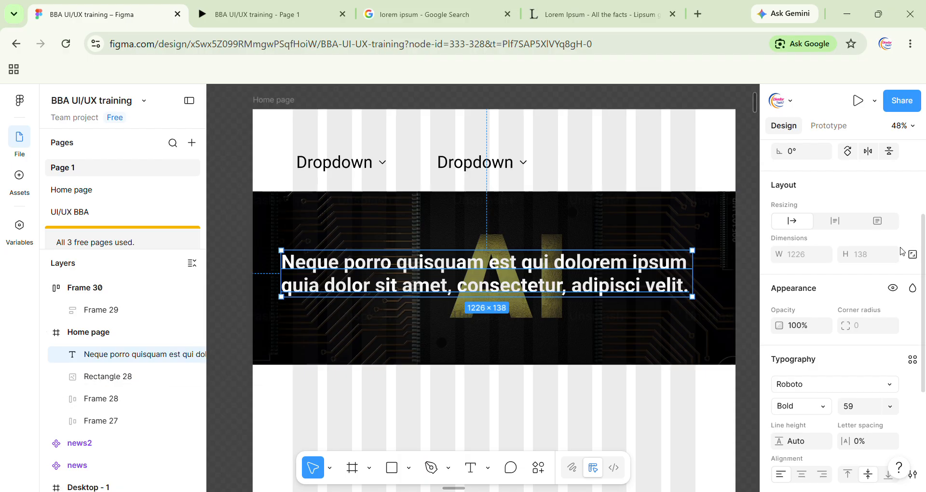
Center the banner text horizontally on the page and vertically against the banner rectangle
scroll(901, 251, "up", 2)
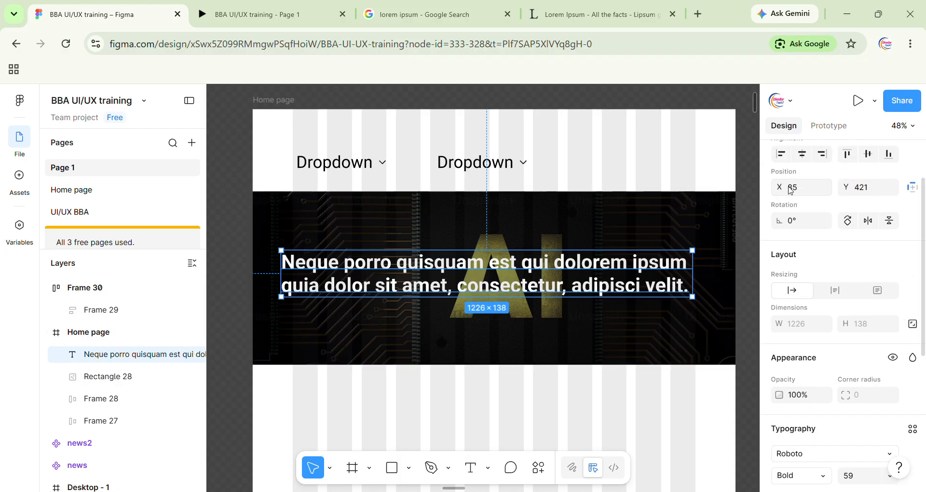
left_click(803, 153)
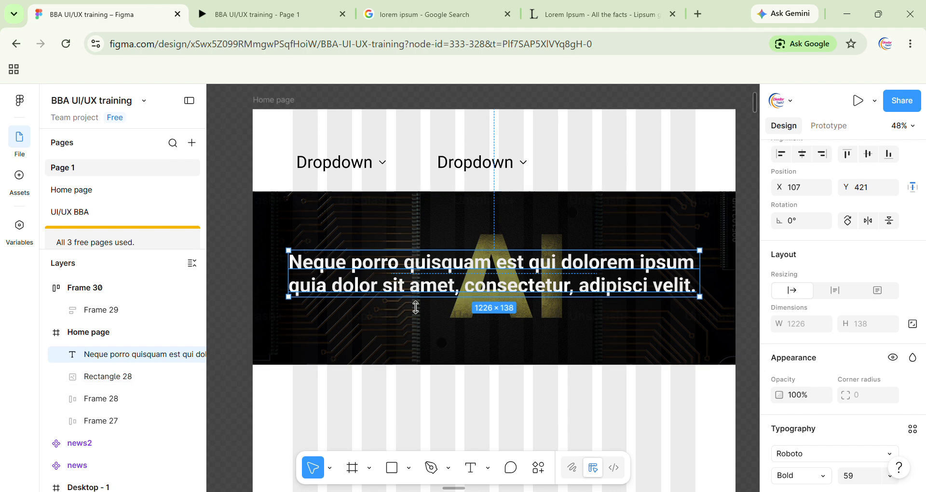
left_click(867, 154)
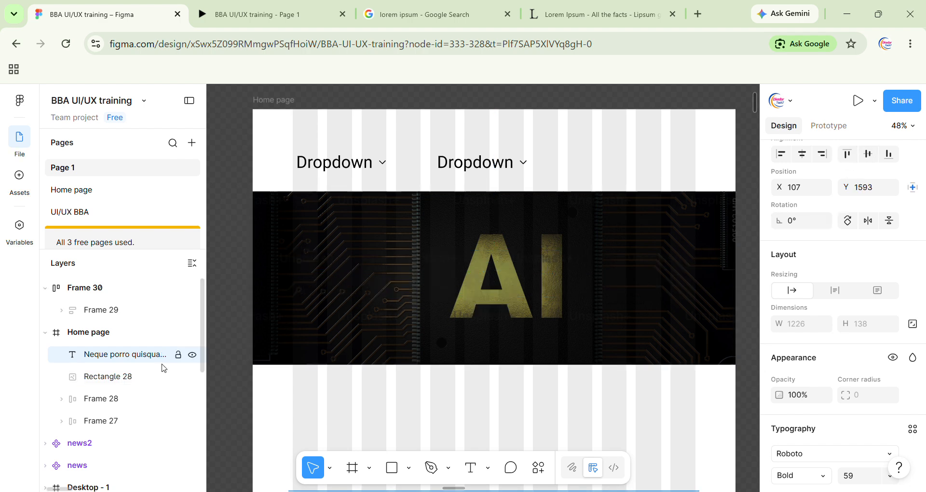
key("ctrl+z")
left_click(109, 376)
left_click(106, 360, "shift")
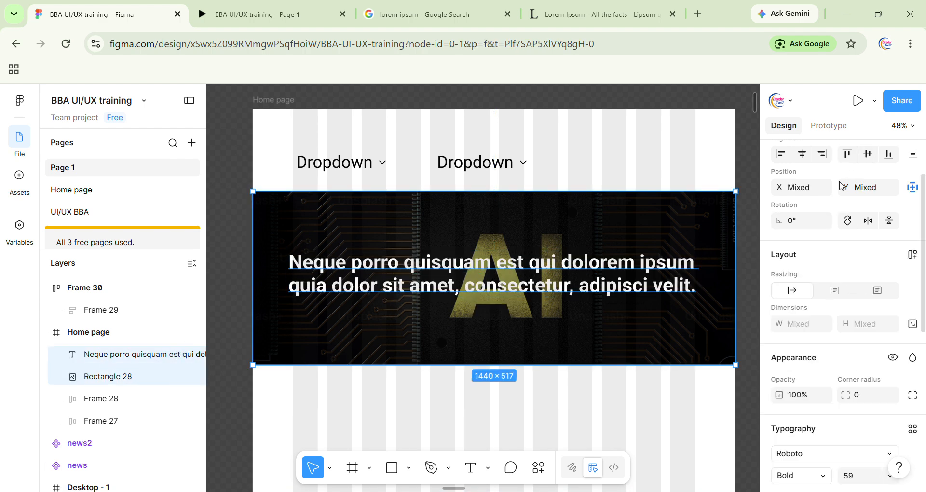
Check the banner and its text in the prototype preview, and return to the design file
left_click(260, 15)
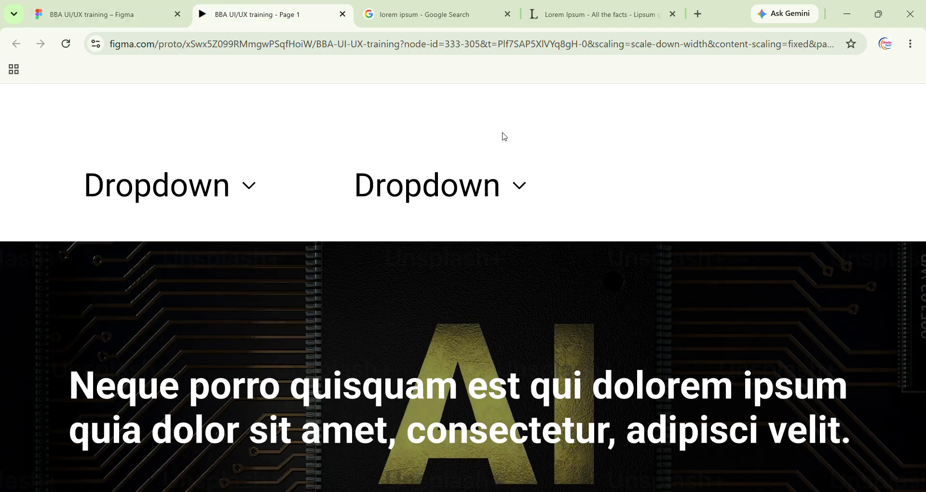
scroll(654, 277, "down", 3)
scroll(655, 280, "up", 3)
key("ctrl+shift+Tab")
Move both Dropdown headings up together to Y 45 on the Home page frame
left_click(357, 173)
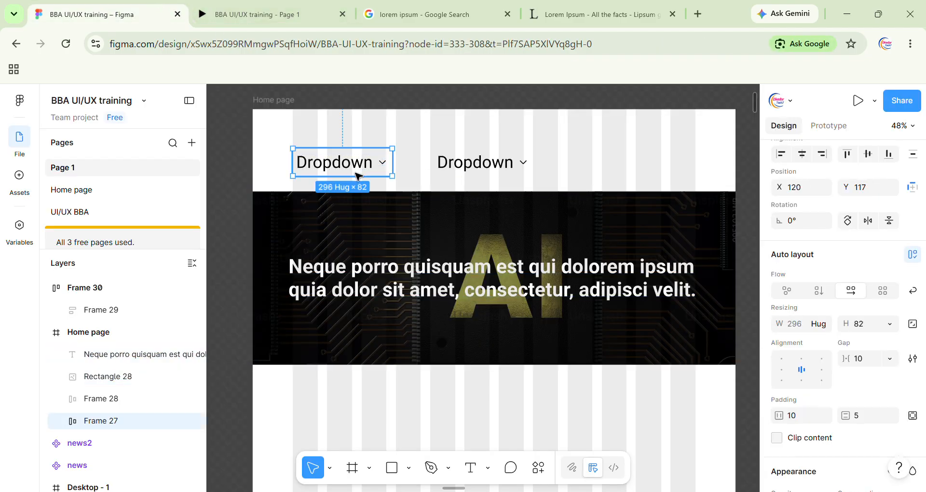
left_click(470, 166, "shift")
key("Up")
key("Up")
key("Up")
key("Up")
key("Up")
key("Up")
key("Up")
key("Up")
key("Up")
key("Up")
key("Up")
key("Up")
key("Up")
key("Up")
key("Up")
key("Up")
key("Up")
key("Up")
key("Up")
key("Up")
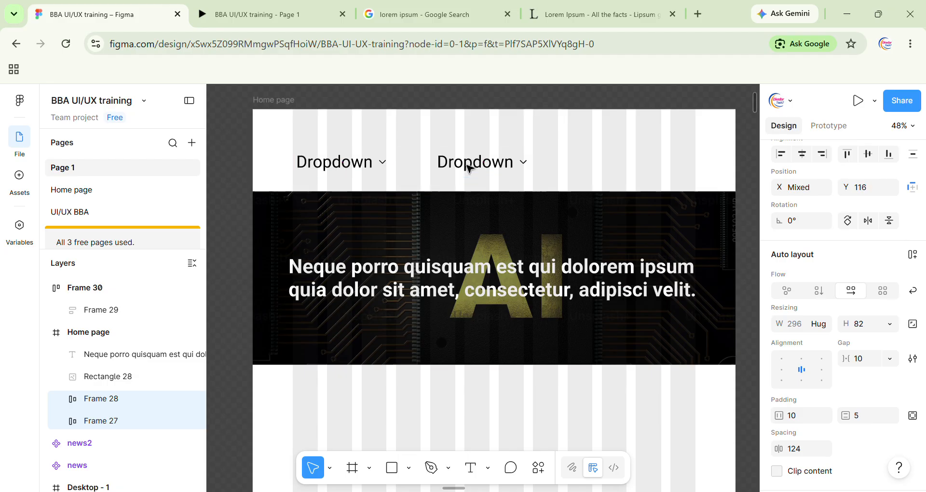
key("Up")
key("Up")
key("Up")
key("Up")
key("Up")
key("Up")
key("Up")
key("Up")
key("Up")
key("Up")
key("Up")
key("Up")
key("Up")
key("Up")
key("Up")
key("Up")
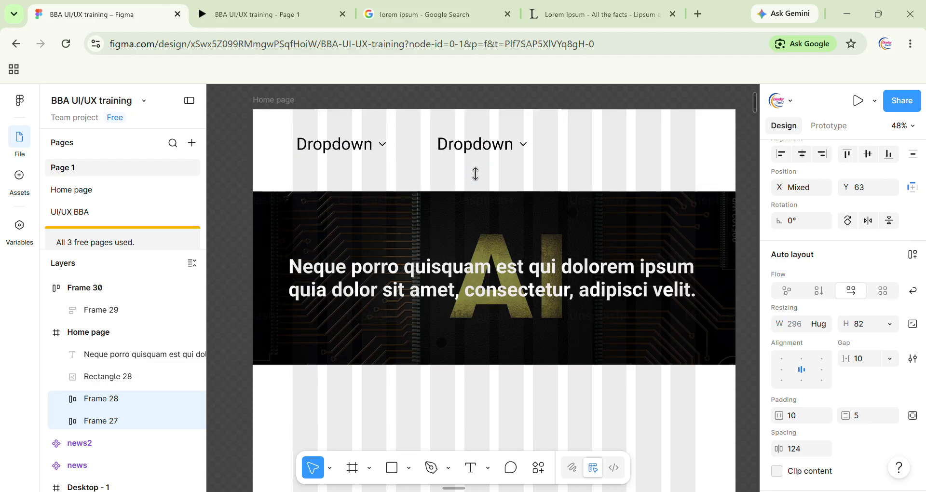
key("alt")
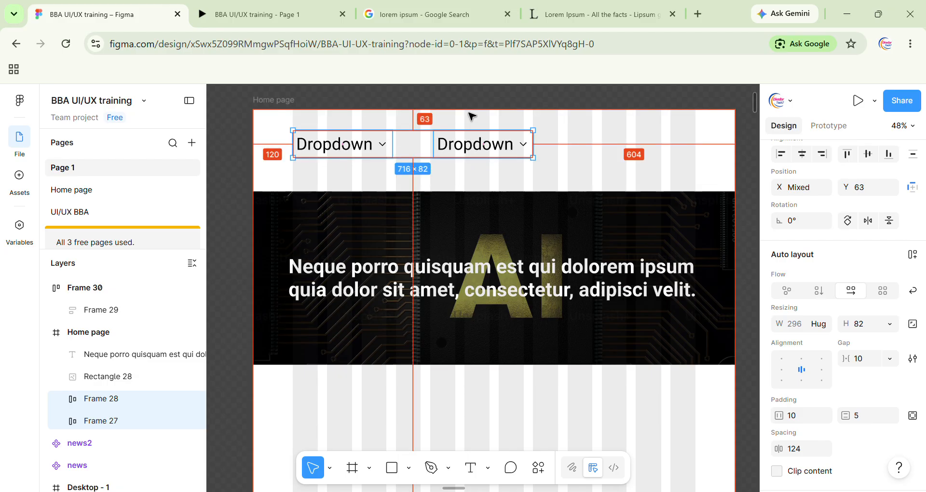
key("Up")
key("Up")
key("Up")
key("Up")
key("Up")
key("Up")
key("Up")
key("Up")
key("Up")
key("Up")
key("Up")
key("Up")
key("Up")
key("Up")
key("Up")
key("Up")
key("Up")
key("Up")
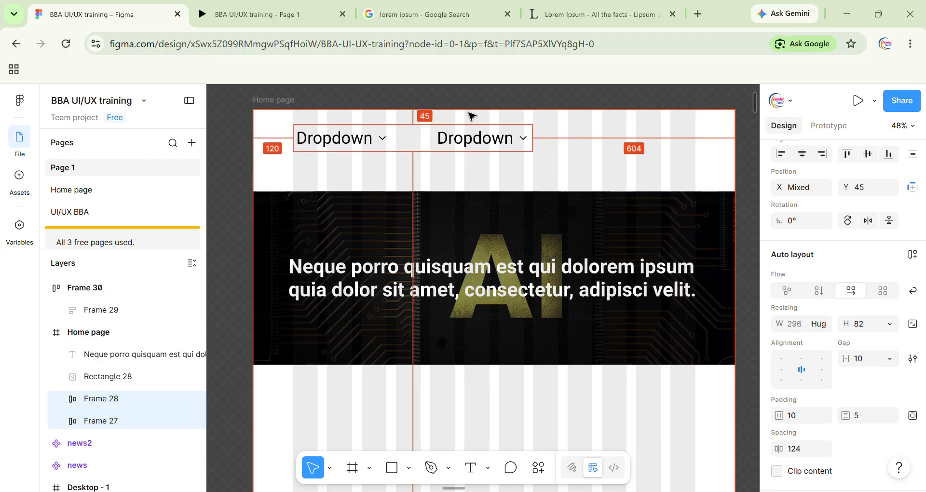
Group the banner rectangle with its text
left_click(544, 238)
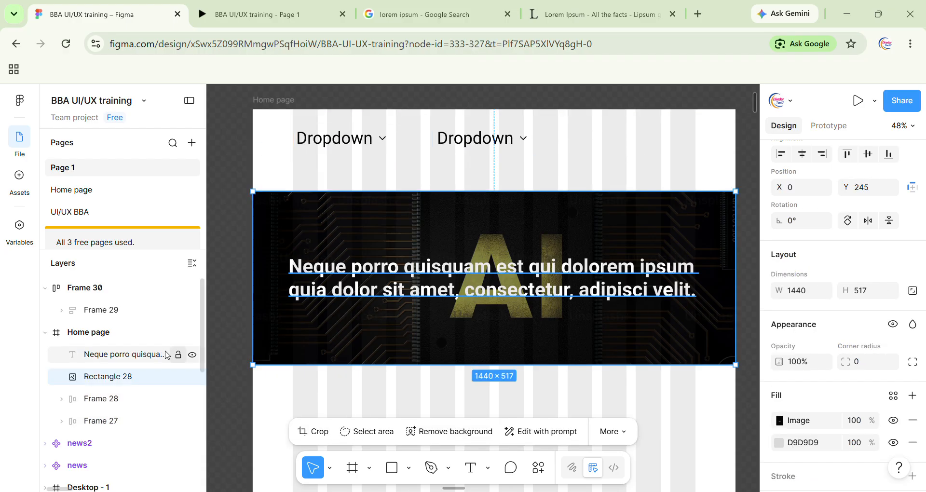
left_click(141, 357, "shift")
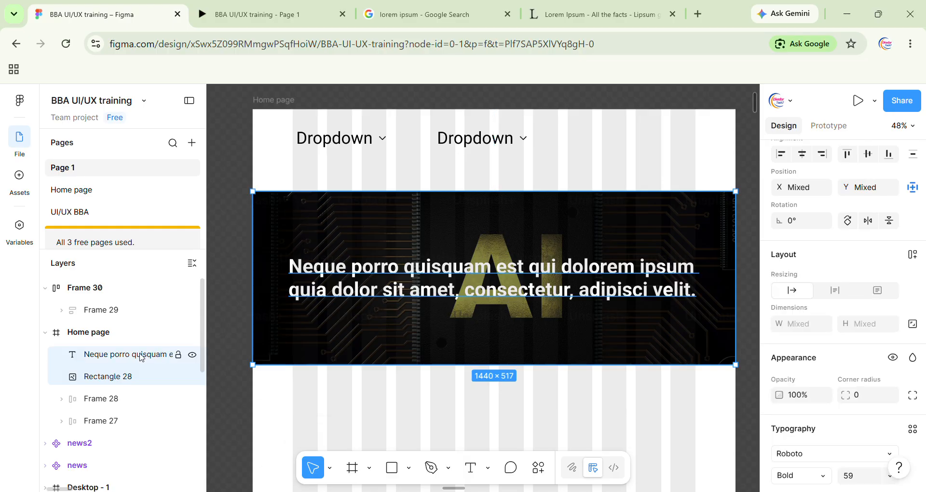
key("ctrl+g")
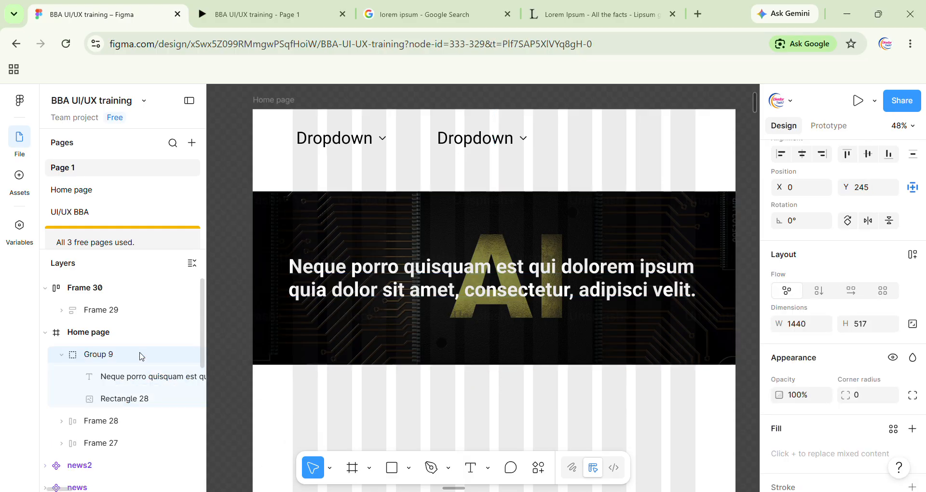
Move the banner group up to Y 182, closer to the Dropdown headings
key("alt")
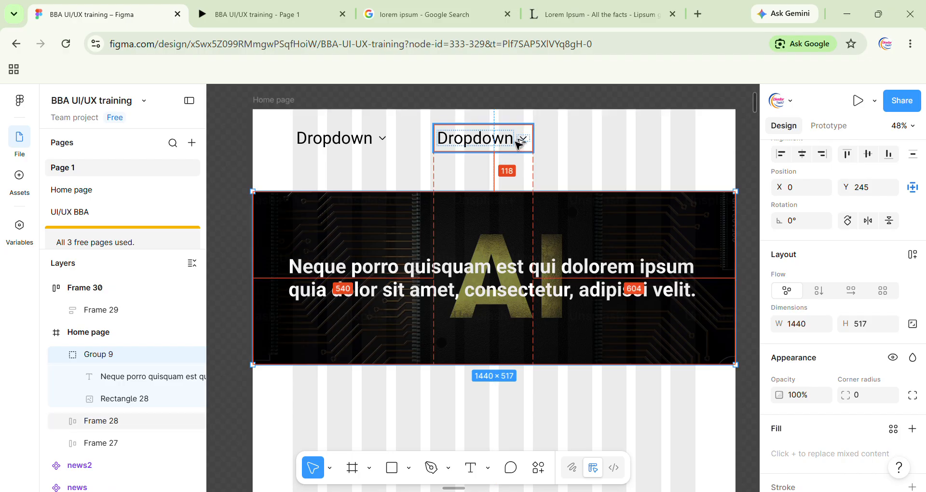
key("Up")
key("Up")
key("Up")
key("Up")
key("Up")
key("Up")
key("Up")
key("Up")
key("Up")
key("Up")
key("Up")
key("Up")
key("Up")
key("Up")
key("Up")
key("Up")
key("Up")
key("Up")
key("Up")
key("Up")
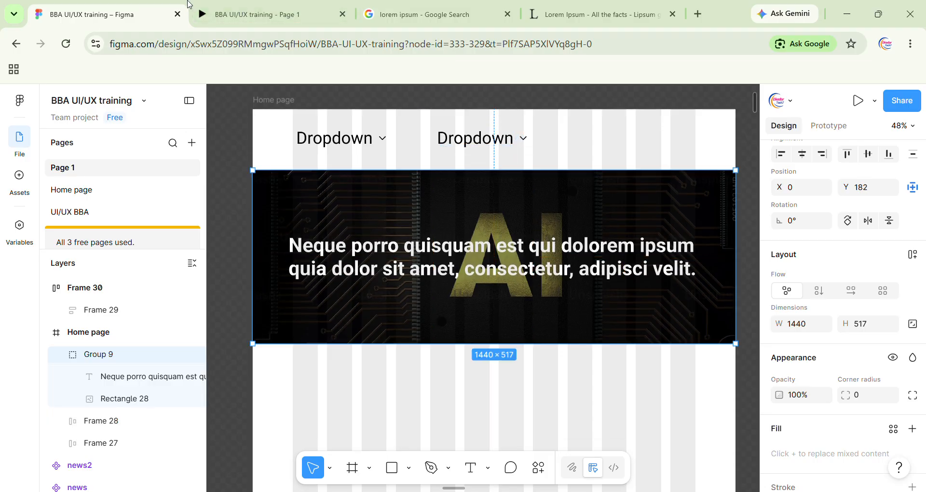
Check the reduced spacing between headings and banner in the prototype preview, and return to the design file
left_click(274, 4)
scroll(628, 313, "down", 1)
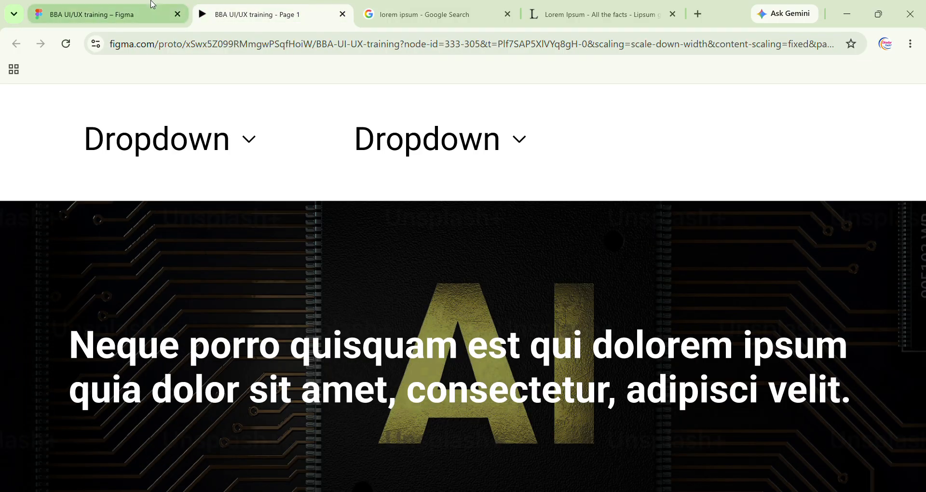
left_click(106, 15)
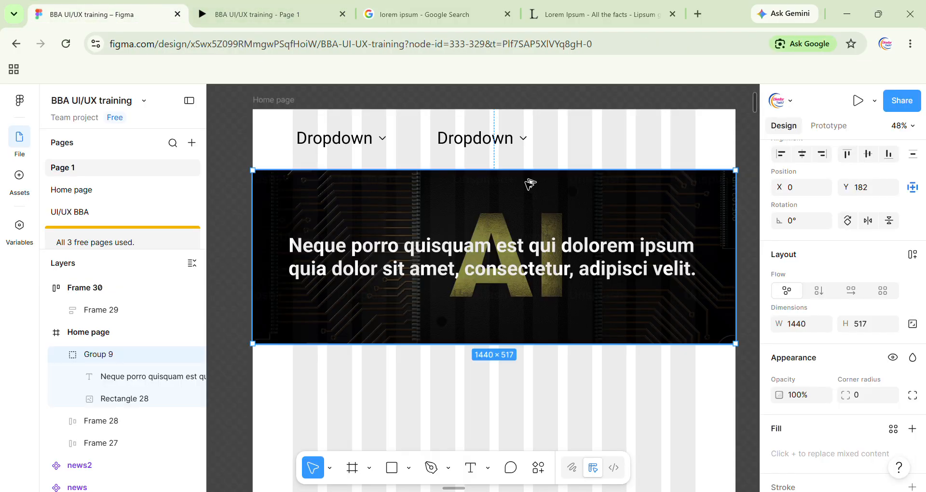
Move the banner group further up to Y 168, measuring its distance to the second Dropdown heading
key("alt")
key("Up")
key("Up")
key("Up")
key("Up")
key("Up")
key("Up")
key("Up")
key("Up")
key("Up")
key("Up")
key("Up")
key("Up")
key("Up")
key("Up")
key("Up")
key("Up")
key("Up")
key("Up")
key("Up")
key("Up")
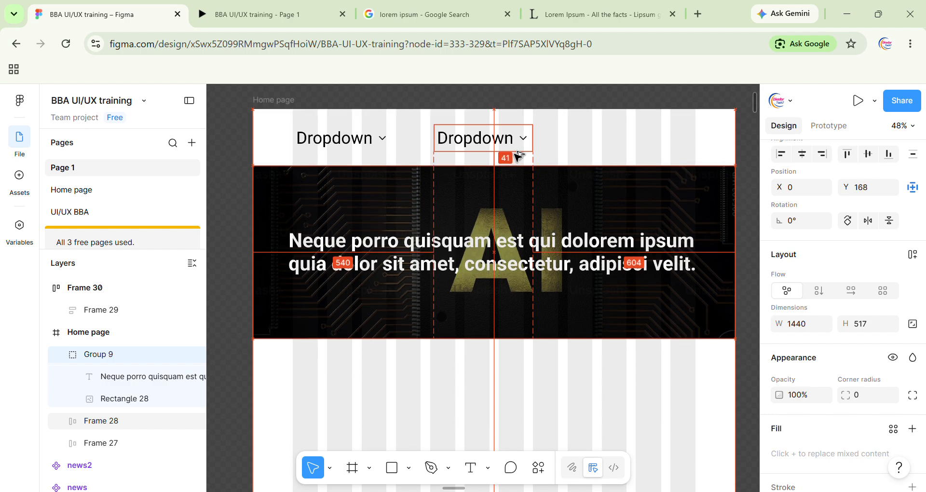
Move the banner group up to Y 146 and check its spacing below the headings in the prototype preview
left_click(260, 14)
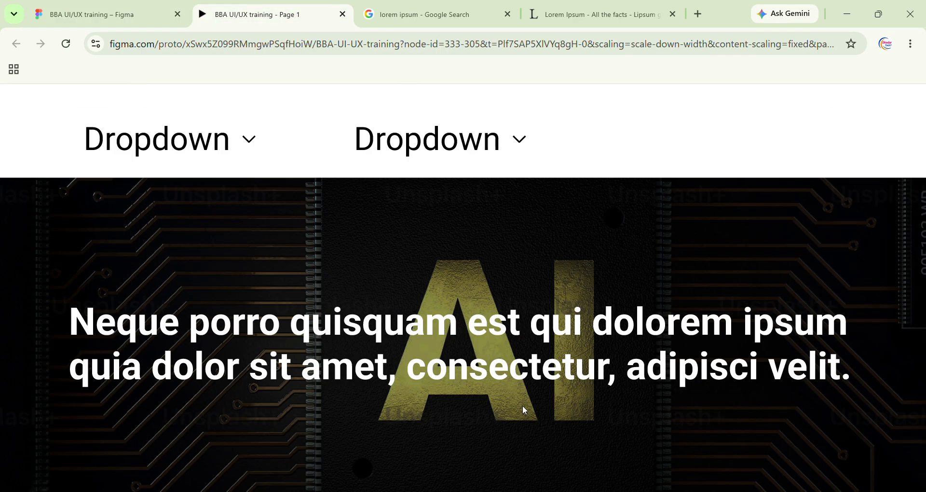
key("ctrl+shift+Tab")
scroll(567, 282, "up", 1)
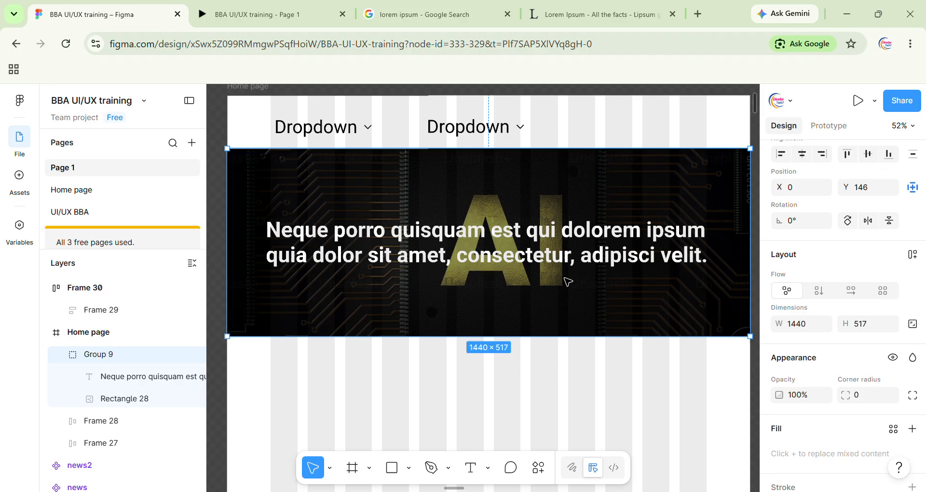
Draw a 56 × 56 circle on the banner just past the end of the text, at about X 1354, Y 368
scroll(567, 282, "down", 2)
key("o")
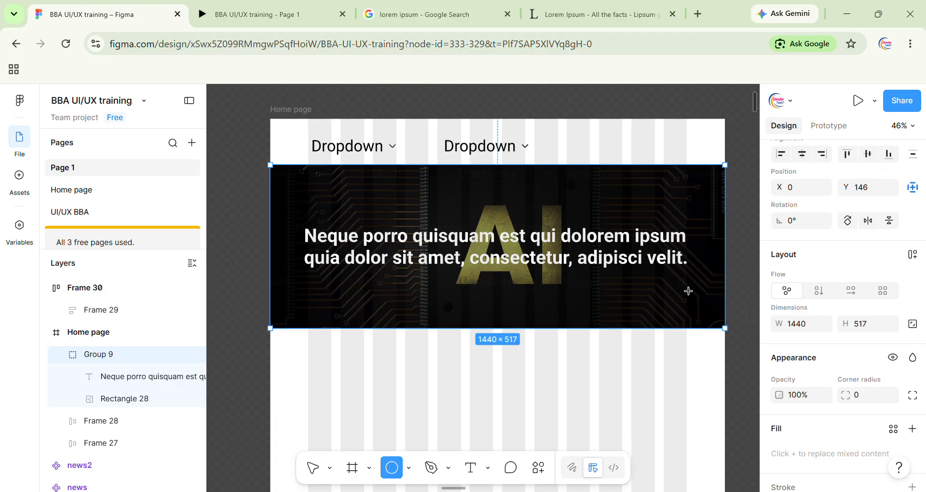
scroll(726, 272, "up", 3)
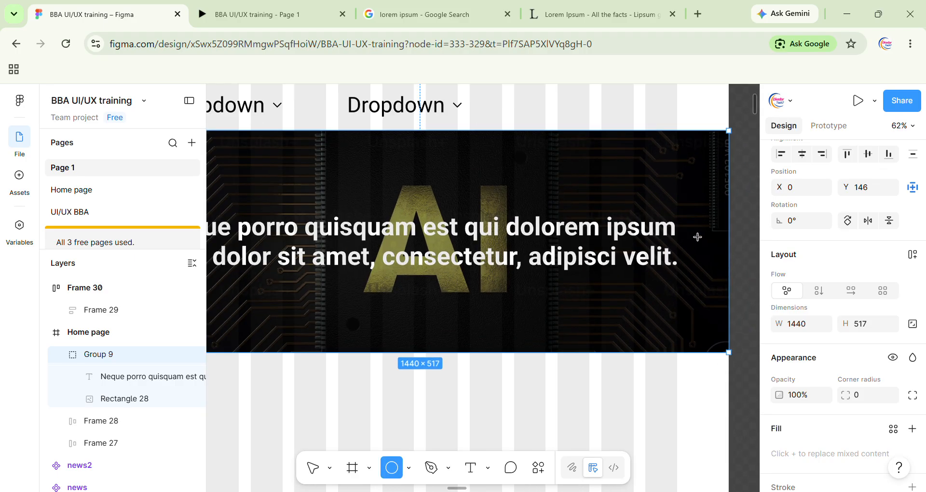
left_click_drag(702, 237, 727, 259)
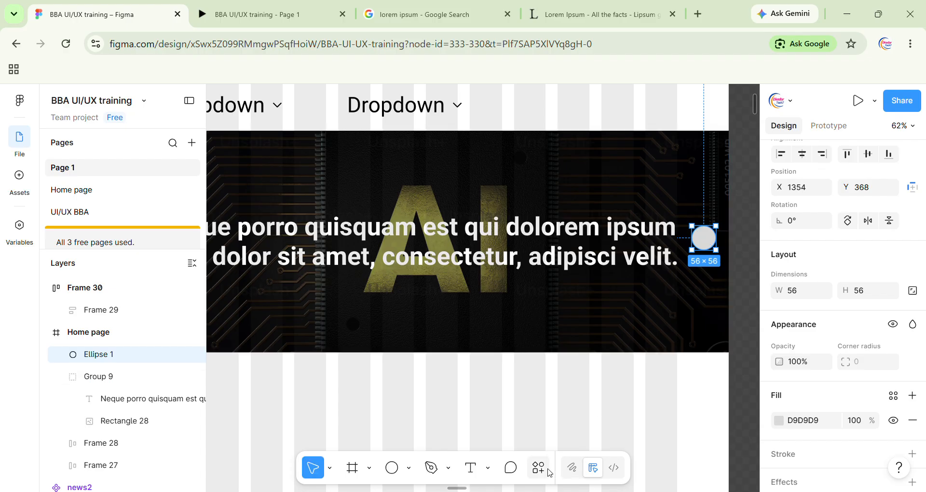
Import the weui arrow-outlined icon, a chevron pointing right, with the Iconify plugin and close the plugin
left_click(531, 471)
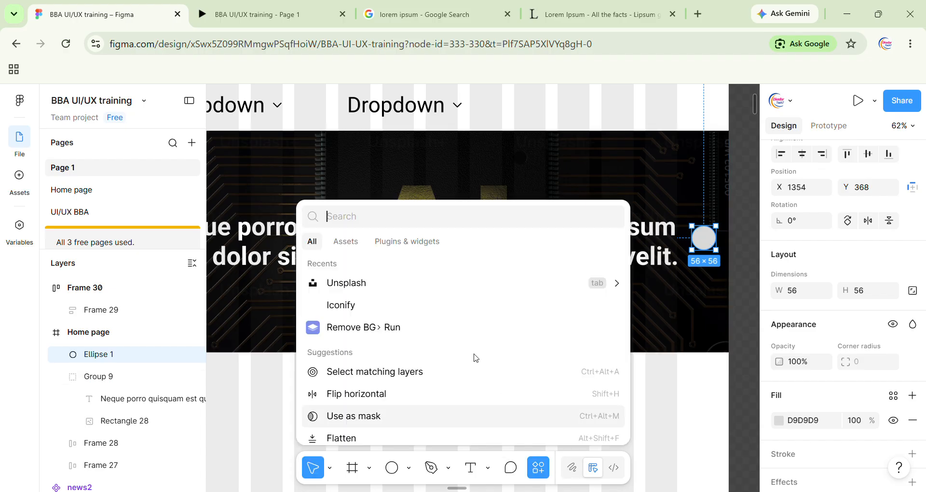
left_click(364, 308)
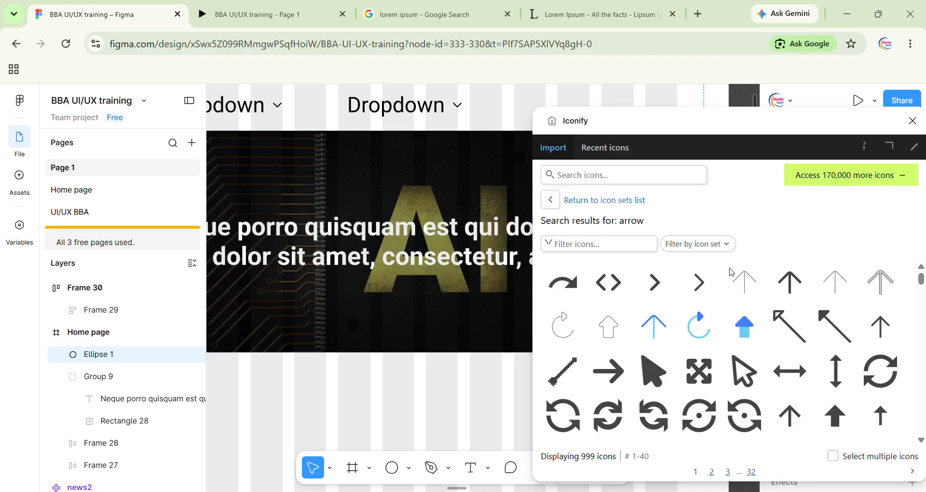
left_click(699, 282)
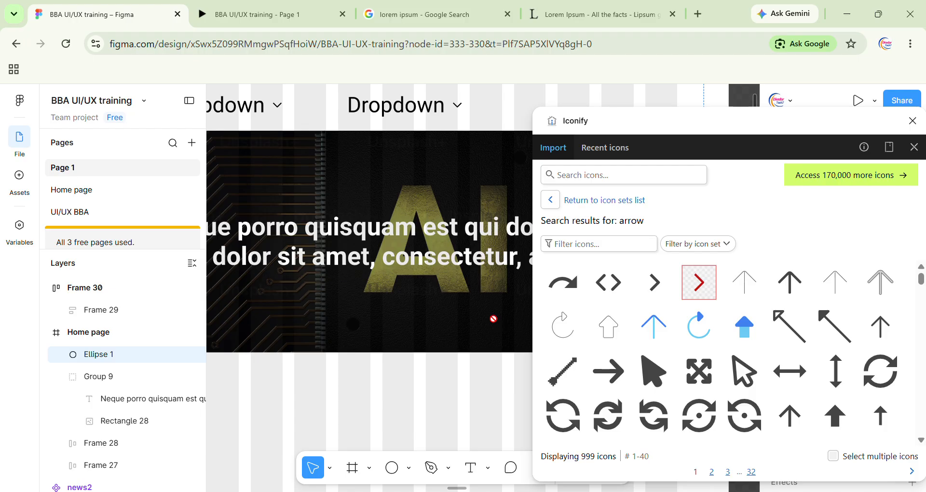
left_click(913, 121)
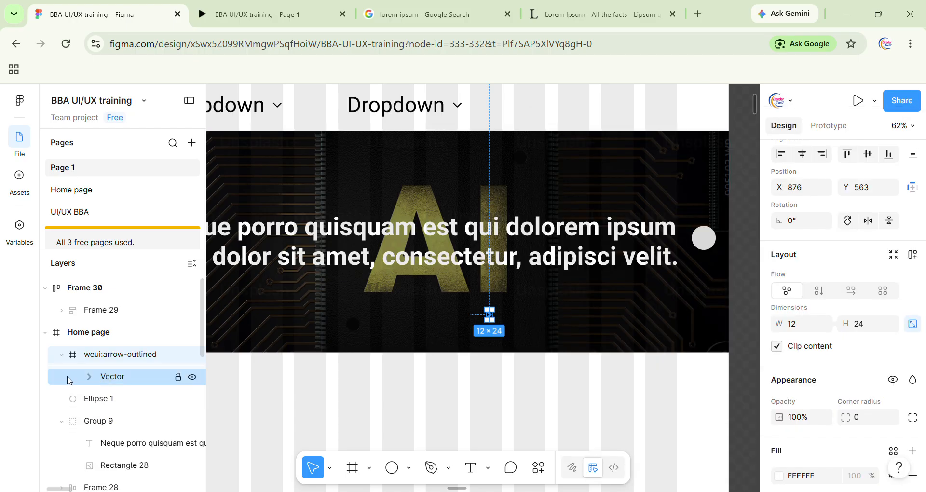
Group the imported arrow icon with the circle
left_click(61, 355)
left_click(99, 376)
left_click(107, 359, "shift")
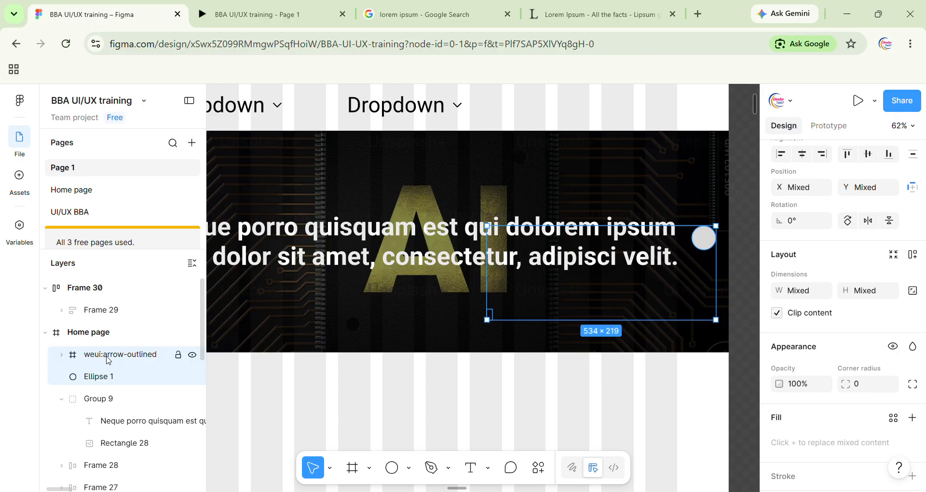
key("ctrl+g")
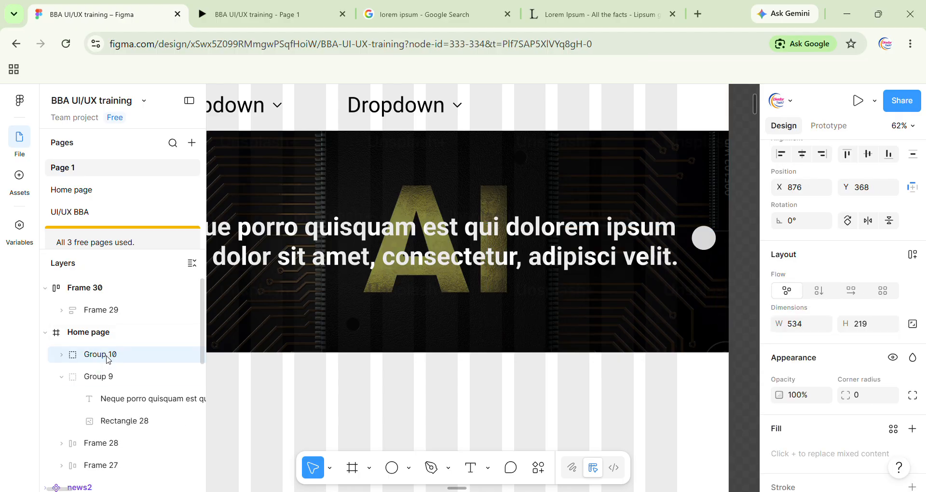
Centre the arrow icon and the circle on each other horizontally and vertically
left_click(61, 354)
left_click(136, 377)
left_click(115, 399, "shift")
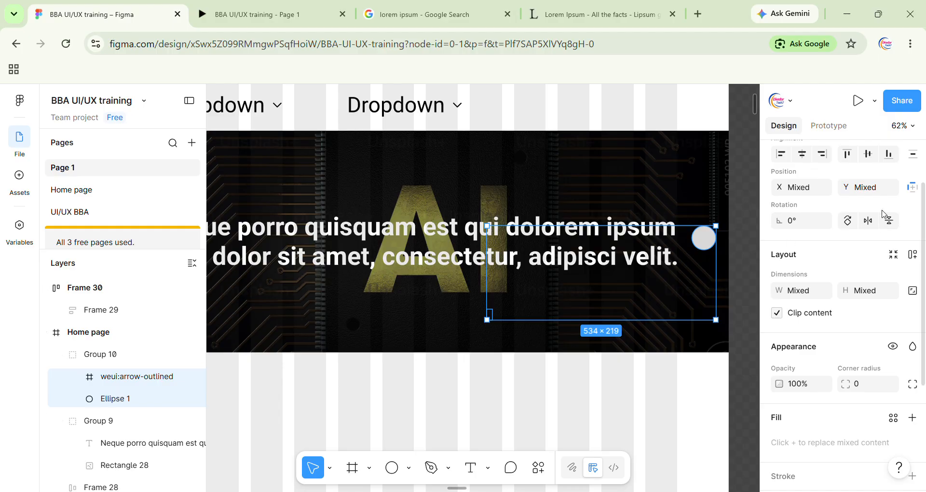
scroll(883, 214, "up", 3)
left_click(868, 223)
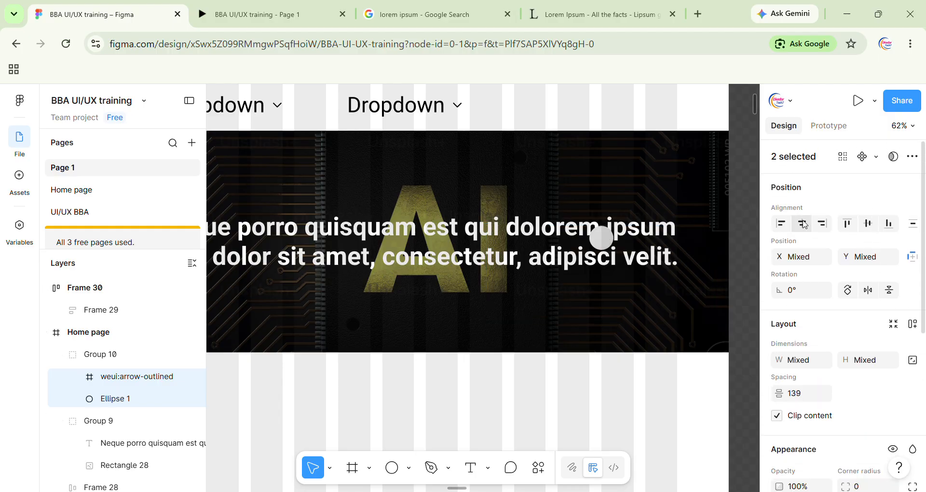
left_click(868, 226)
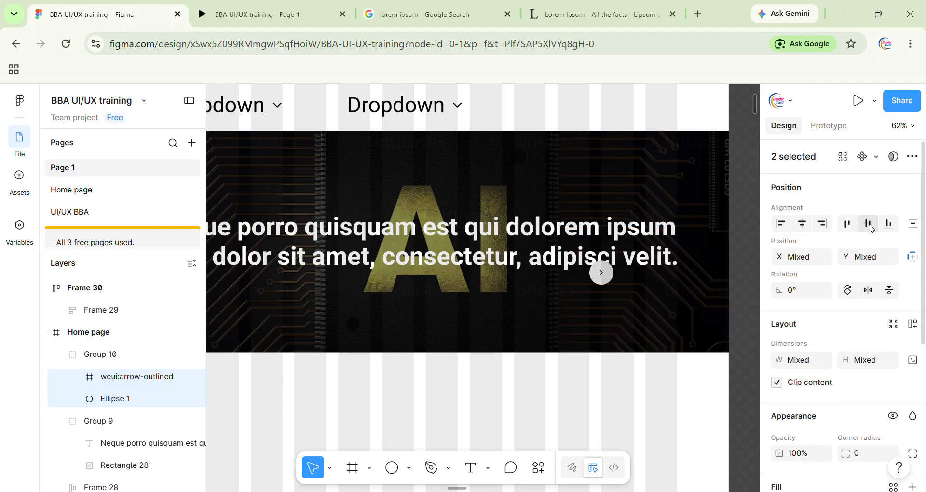
Scale the arrow icon up proportionally to 19 × 38 inside the circle
left_click(120, 383)
scroll(598, 270, "up", 5)
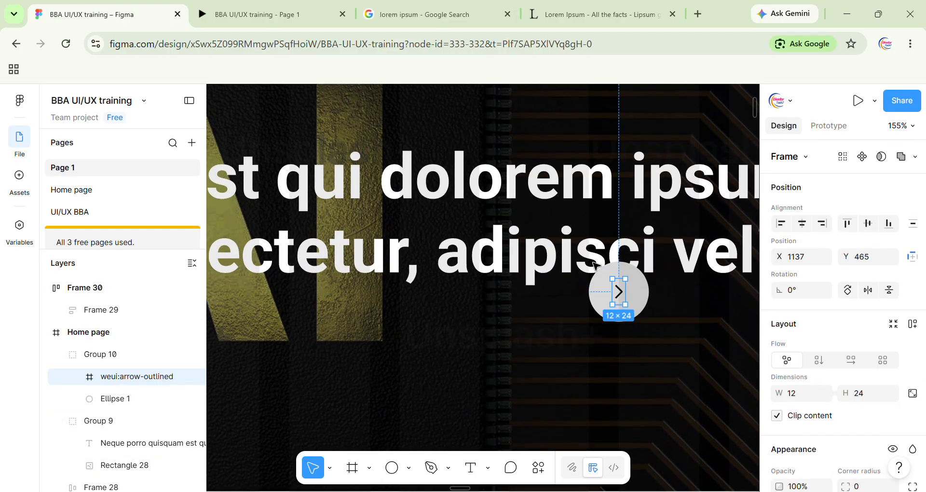
key("k")
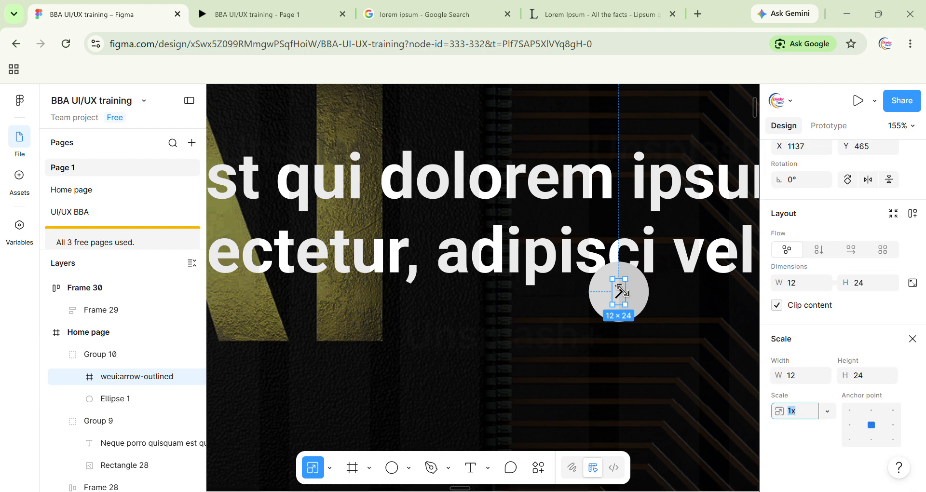
left_click_drag(622, 292, 622, 292)
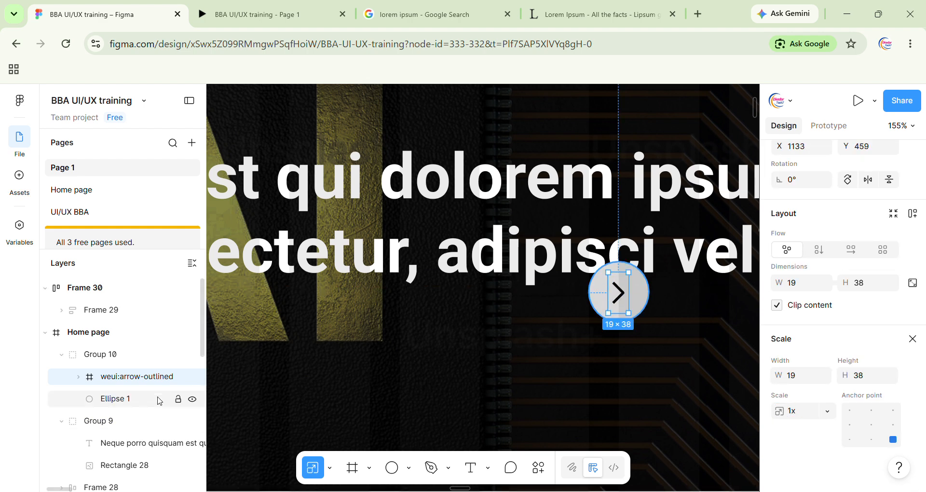
Realign the enlarged arrow icon to the circle's horizontal and vertical centres
left_click(125, 398)
left_click(145, 376, "shift")
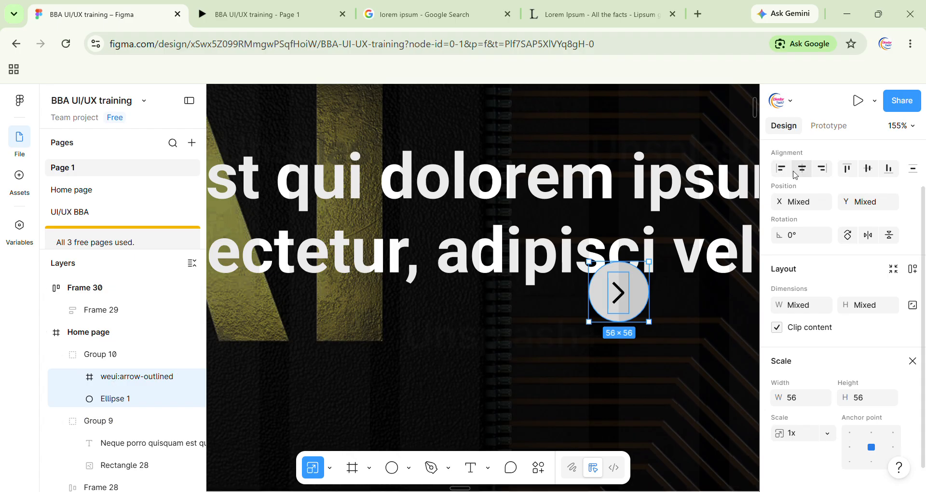
left_click(802, 170)
left_click(868, 170)
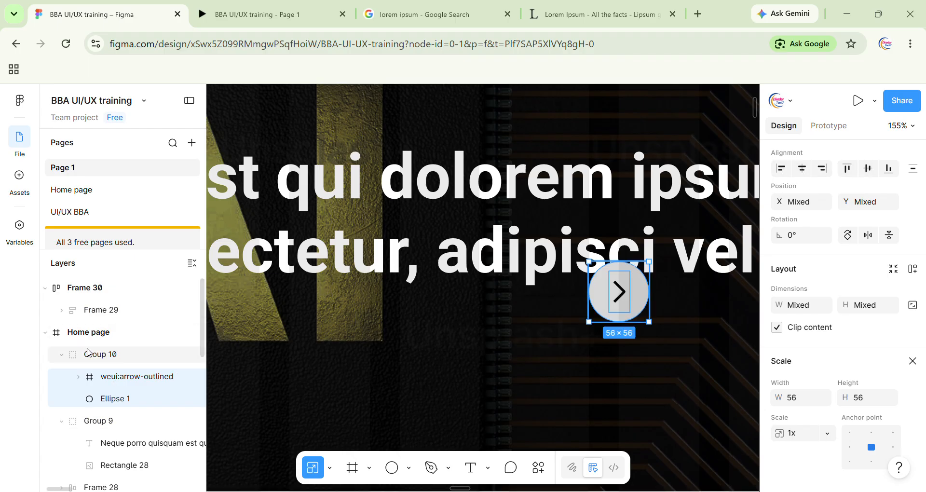
Convert the arrow button group into an auto layout frame
left_click(88, 354)
scroll(562, 309, "down", 4)
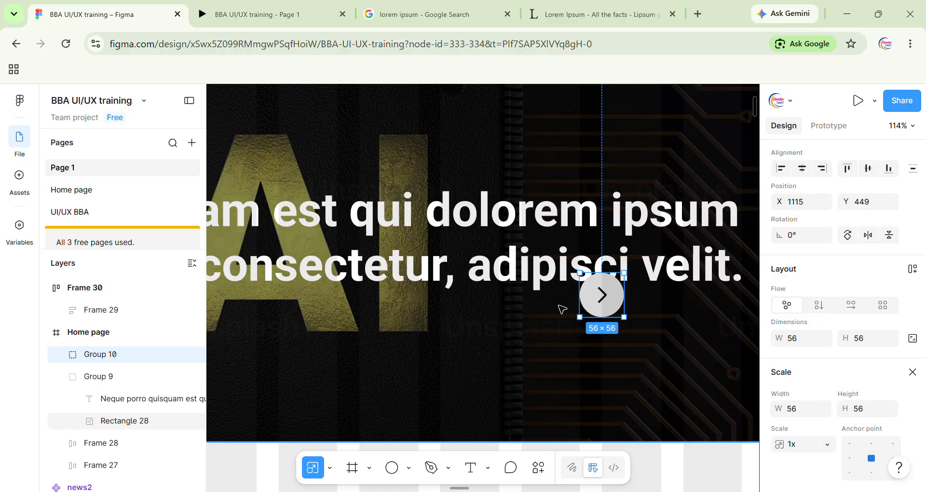
key("shift+a")
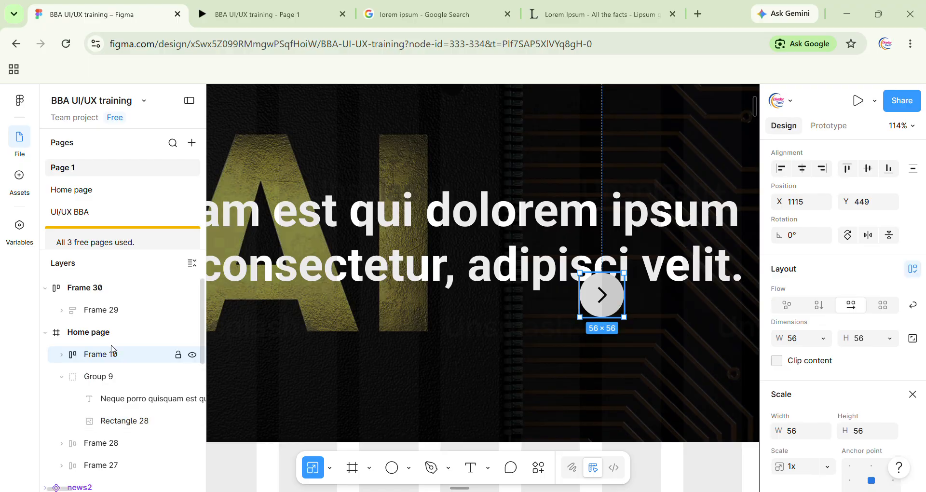
Move the arrow button to the banner's right edge beside the text, at about X 1362, Y 376
scroll(652, 315, "down", 5)
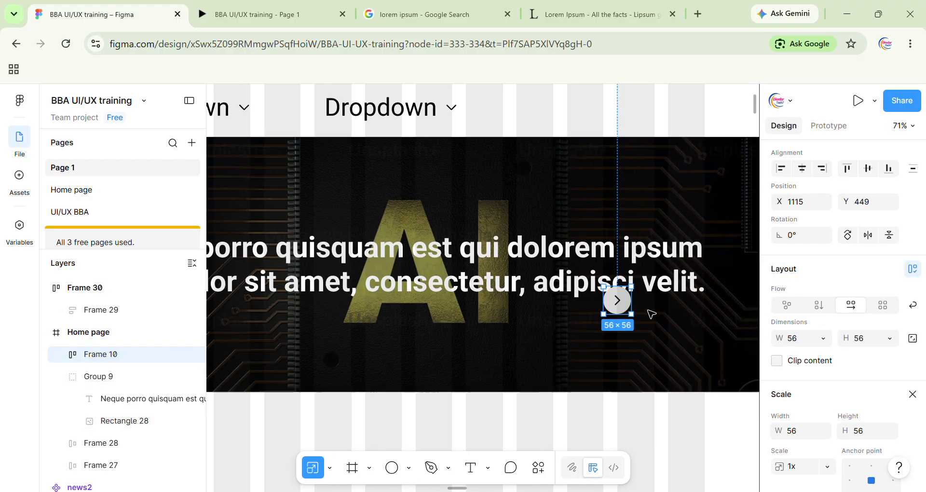
scroll(651, 315, "right", 3)
left_click_drag(474, 308, 594, 271)
Duplicate the arrow button to the banner's left edge, at about X 25, Y 366
scroll(591, 268, "down", 5)
scroll(627, 277, "left", 2)
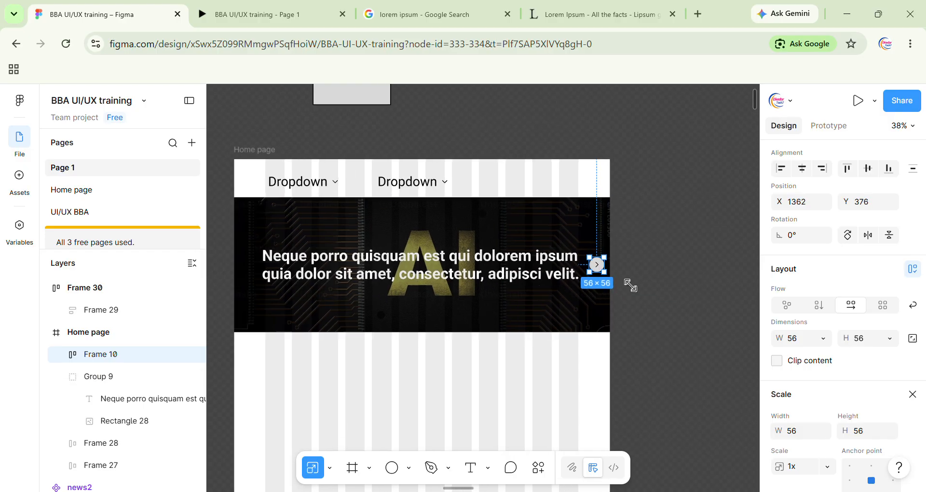
left_click_drag(609, 267, 259, 266)
scroll(261, 269, "up", 5)
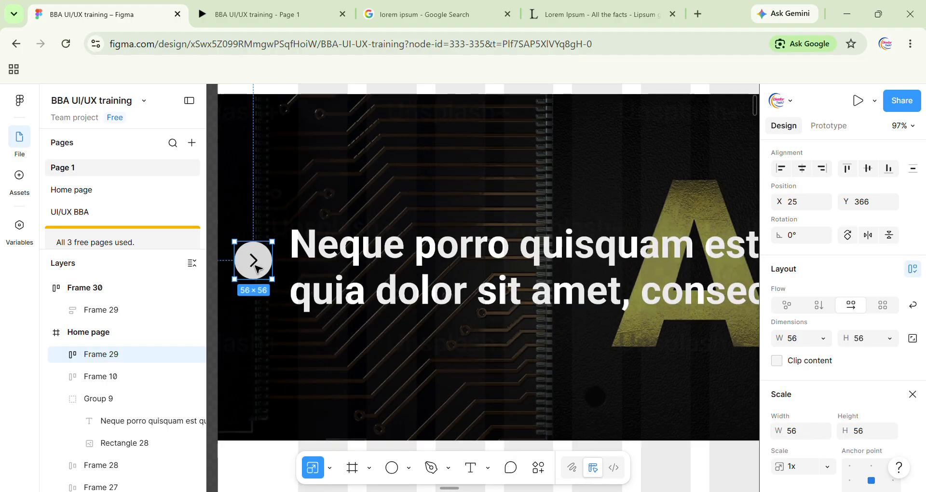
Rotate the arrow icon inside the duplicated button by 180° so it points left
scroll(263, 268, "left", 1)
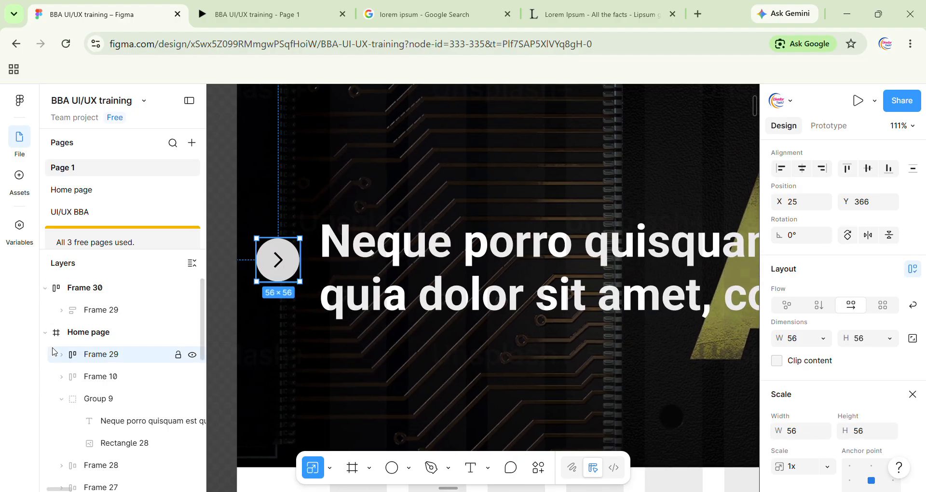
key("Return")
left_click(76, 377)
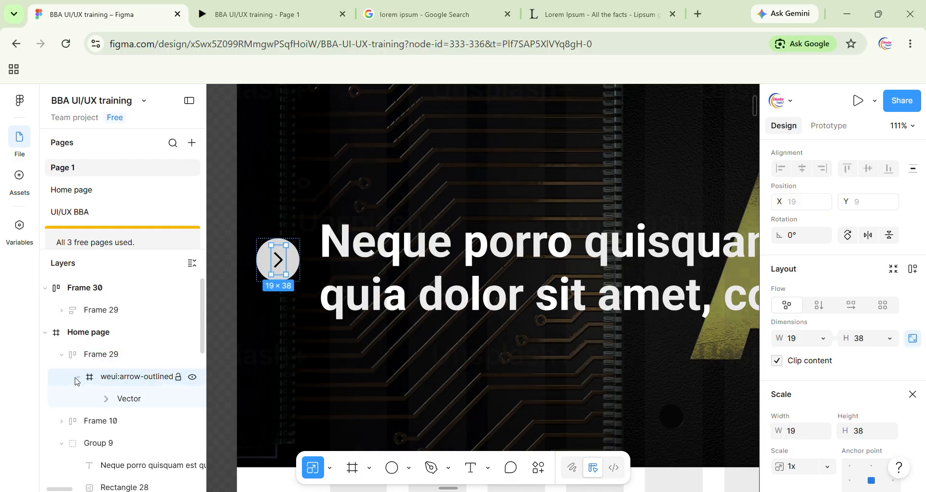
scroll(263, 271, "up", 5)
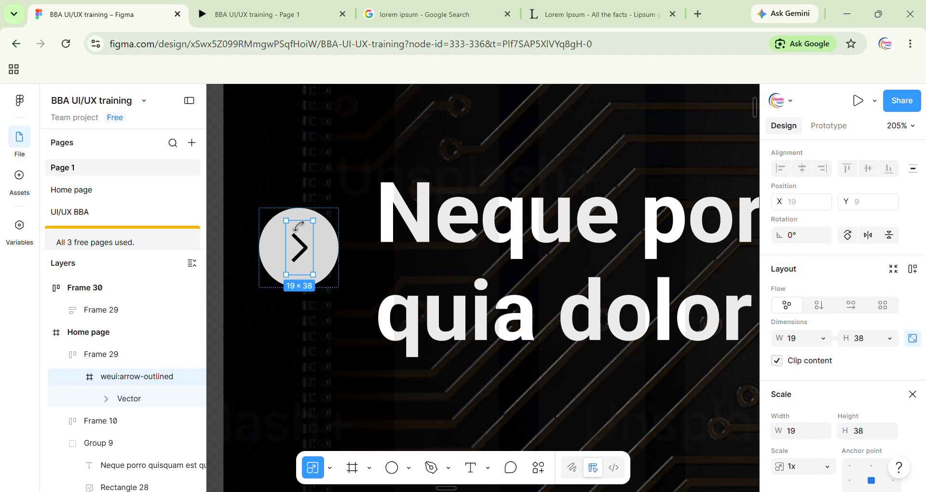
left_click_drag(299, 225, 316, 273)
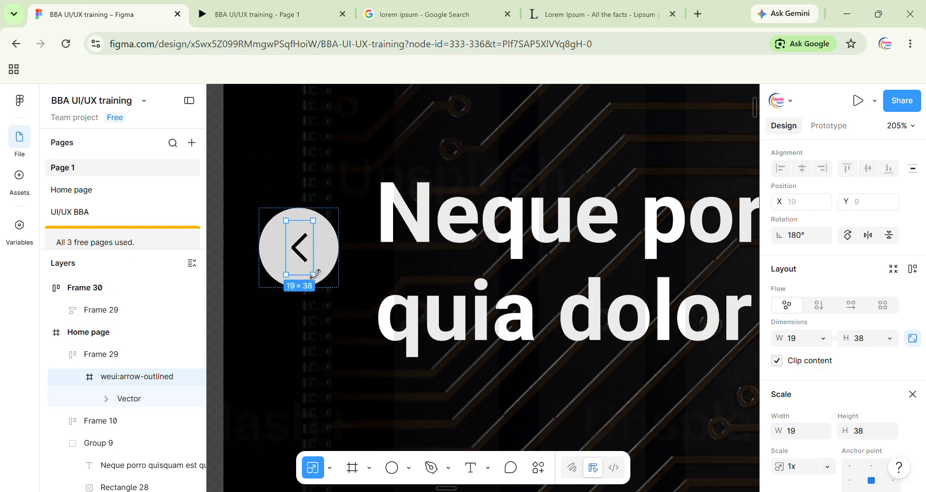
Collapse the expanded layers and align the bottom edges of the two arrow buttons at Y 376
scroll(595, 275, "down", 6, "ctrl")
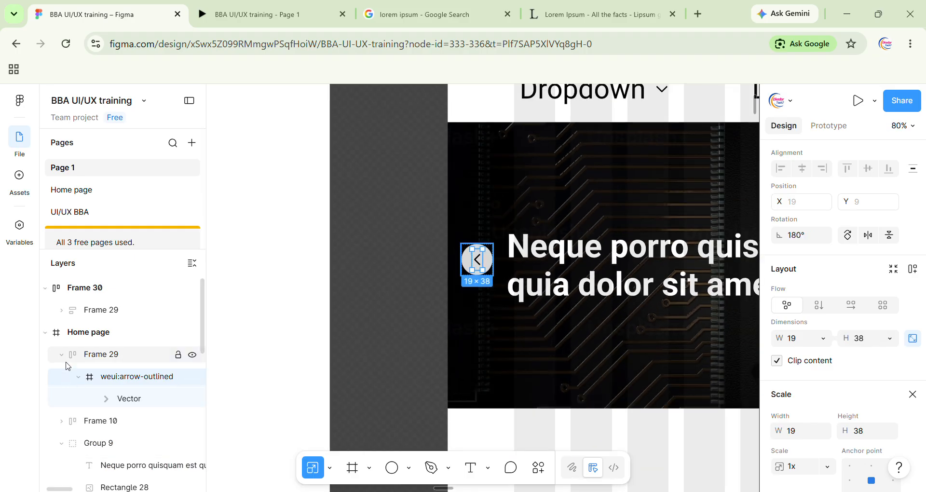
left_click(61, 354)
scroll(707, 341, "down", 5, "ctrl")
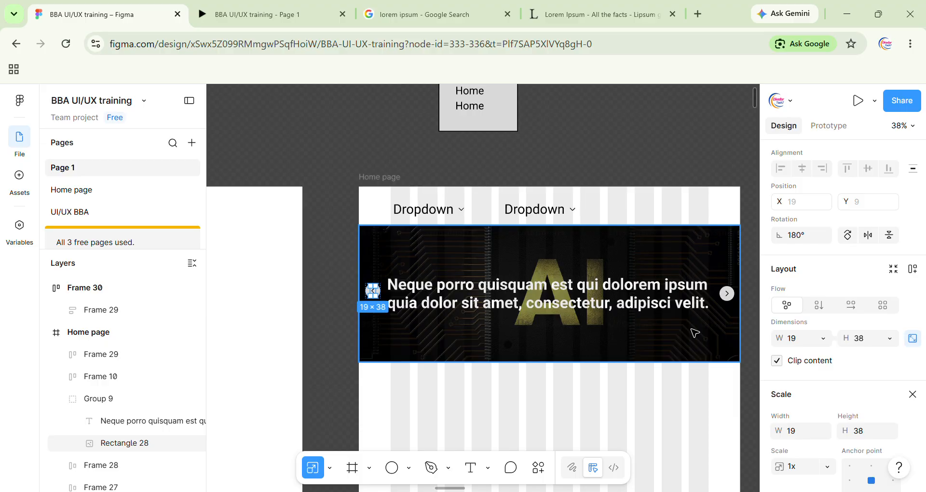
left_click(61, 399)
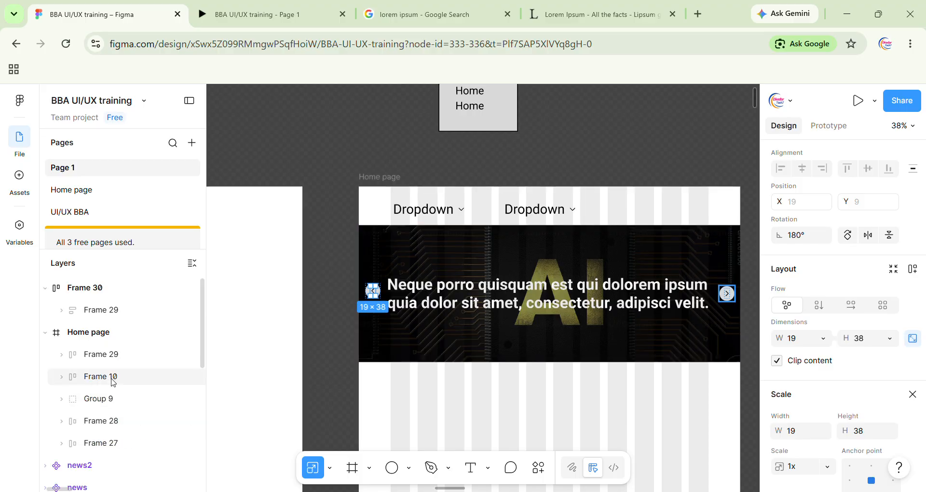
left_click(115, 379)
left_click(114, 355, "shift")
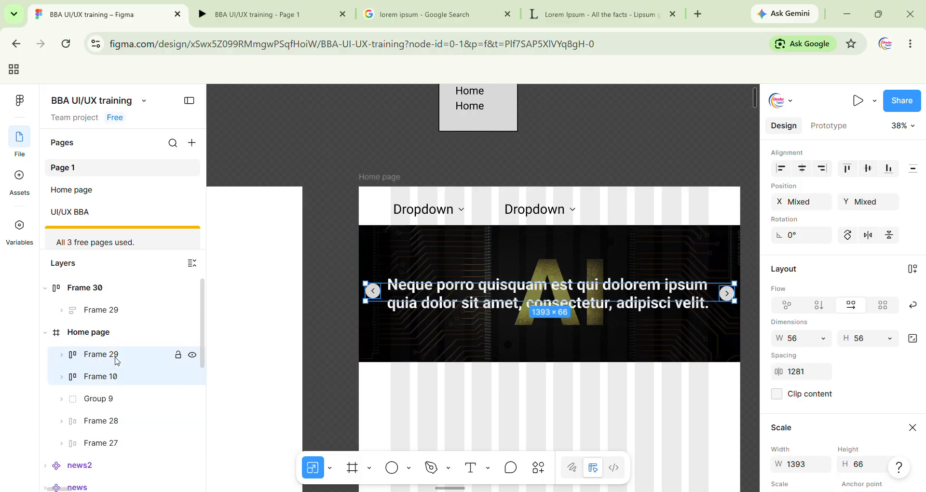
left_click(891, 168)
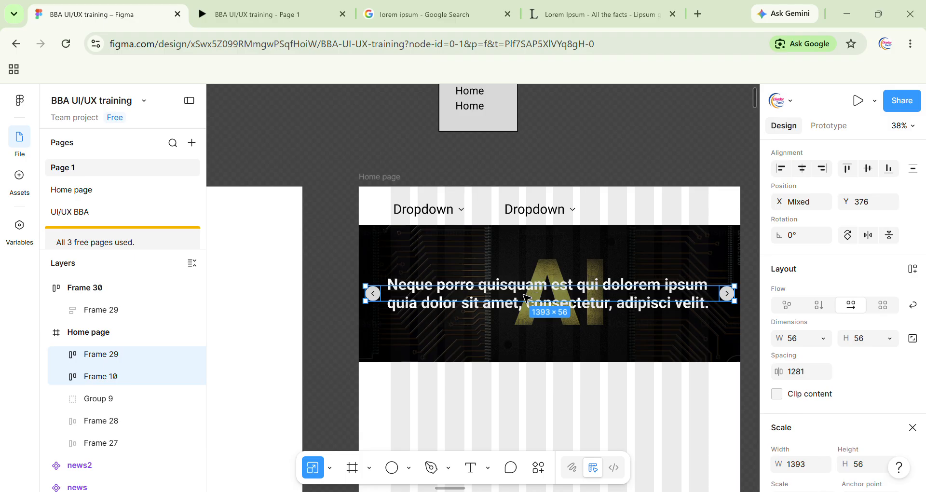
Check both arrow buttons on the banner in the prototype preview and return to the design file
left_click(256, 15)
left_click(905, 345)
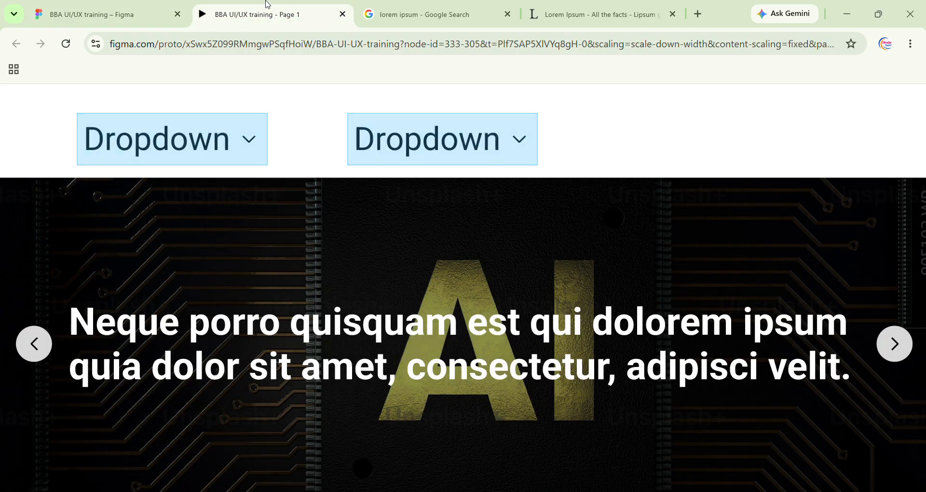
left_click(128, 6)
scroll(633, 302, "down", 2)
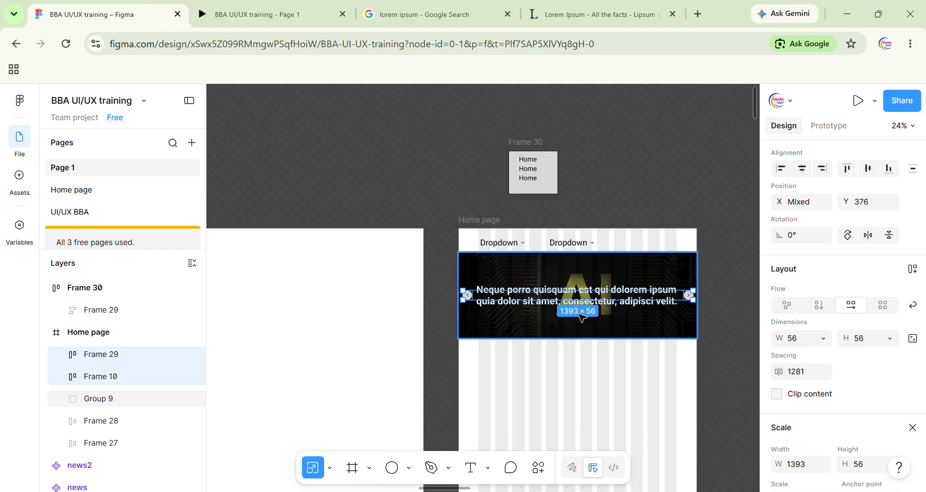
Wrap the banner group and its two arrow buttons together in a new frame on the Home page
scroll(647, 304, "right", 3)
left_click(664, 307)
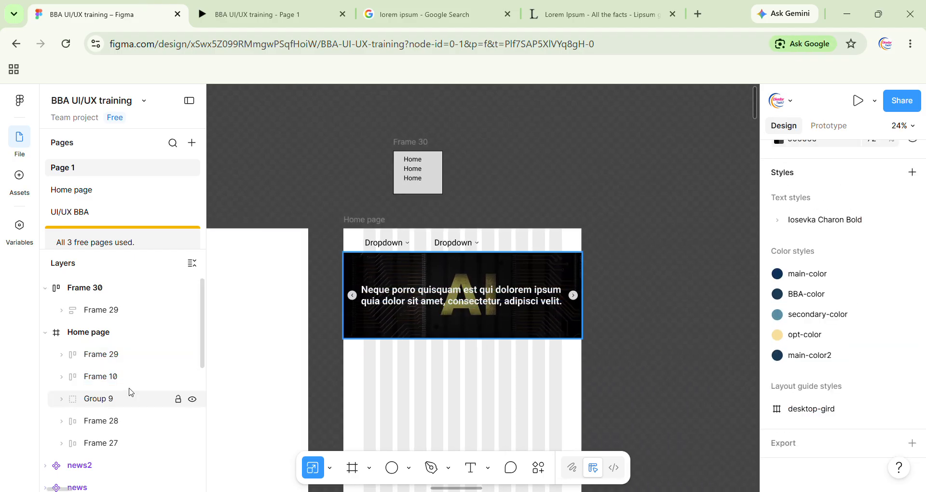
left_click(93, 398)
left_click(99, 377, "shift")
left_click(103, 359, "shift")
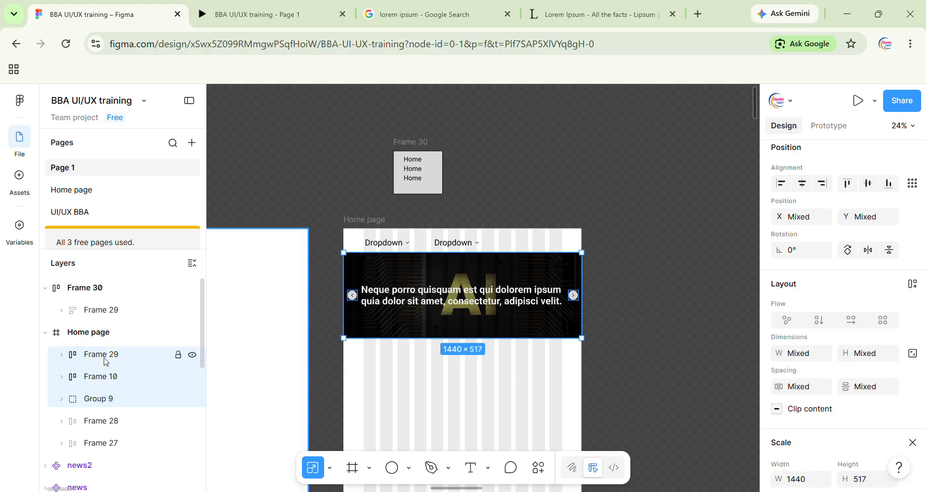
right_click(105, 361)
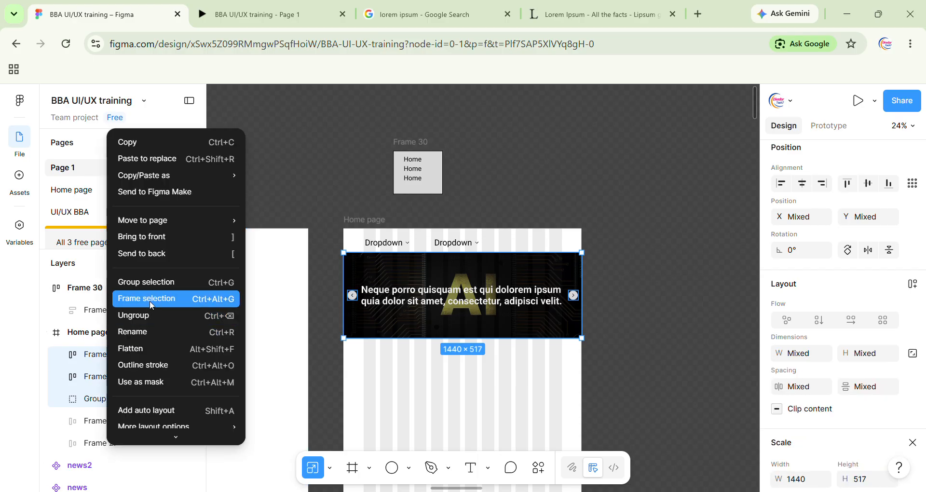
left_click(127, 298)
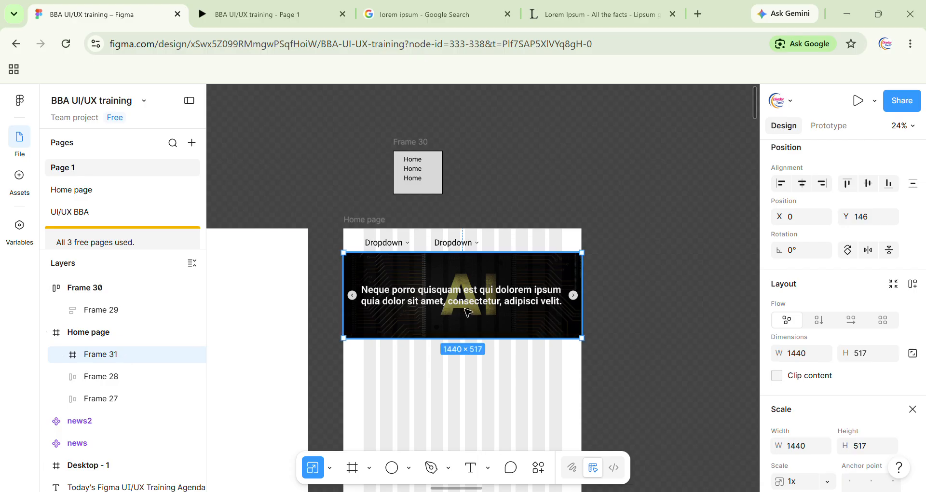
Duplicate the framed banner outside the Home page at X 14333, Y -4210, and place another copy below it at Y -3531
scroll(708, 305, "down", 3)
scroll(688, 305, "right", 4)
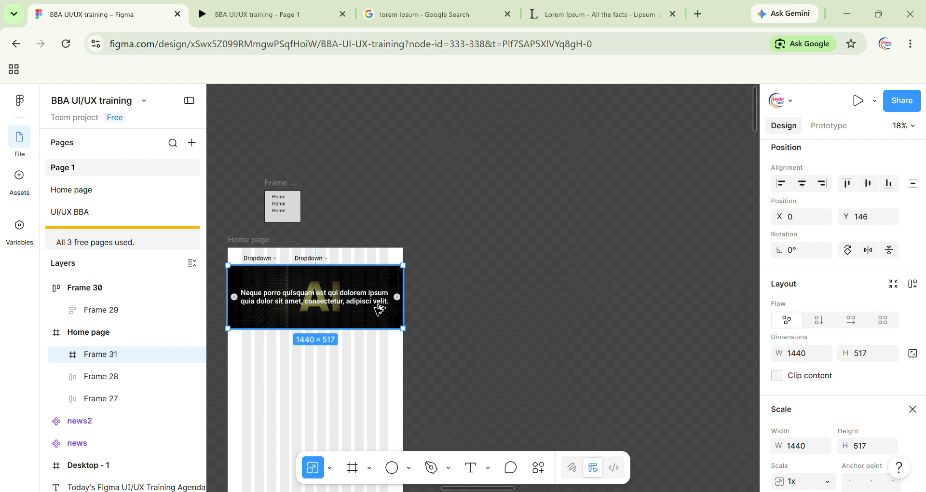
left_click_drag(360, 311, 558, 181)
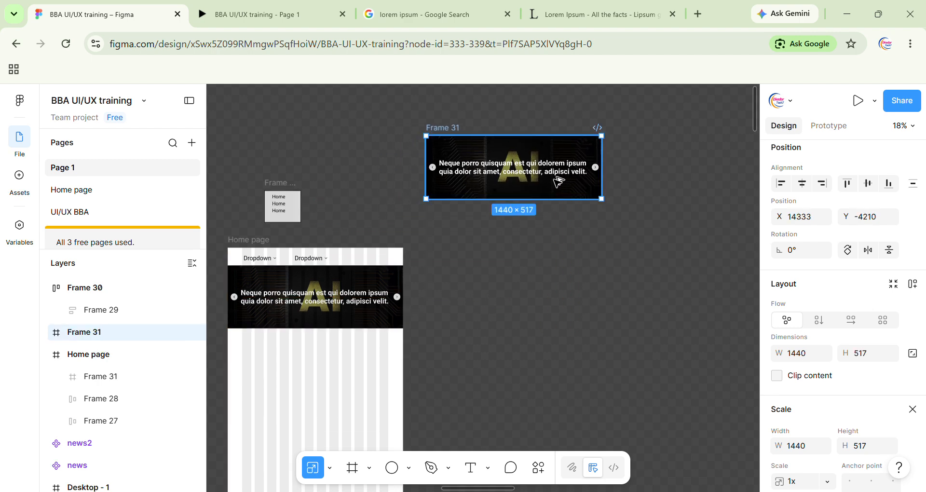
scroll(550, 178, "up", 3)
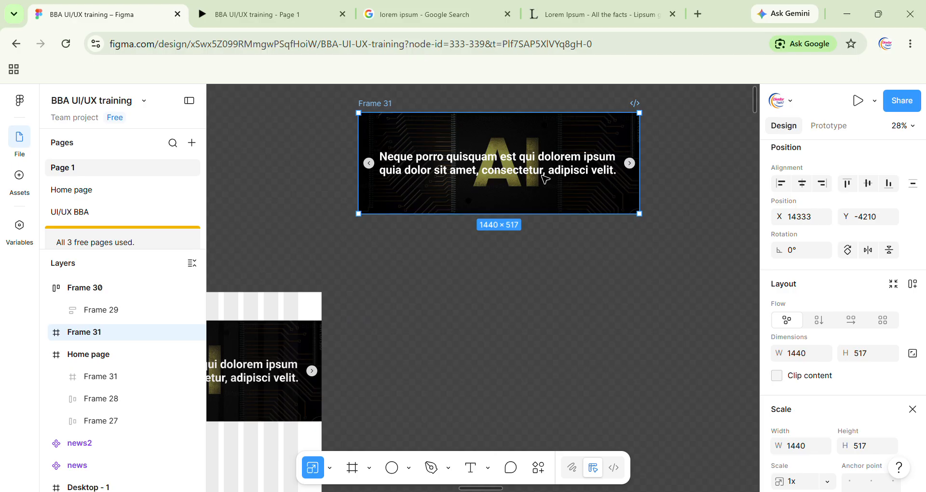
left_click_drag(545, 179, 528, 306)
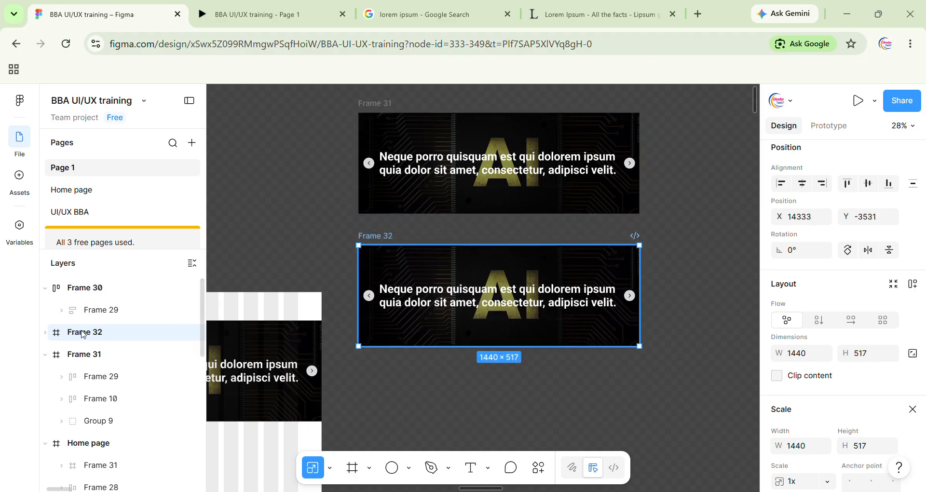
Collapse the expanded frame layers and combine the two banner copies outside the Home page into a component set
left_click(46, 288)
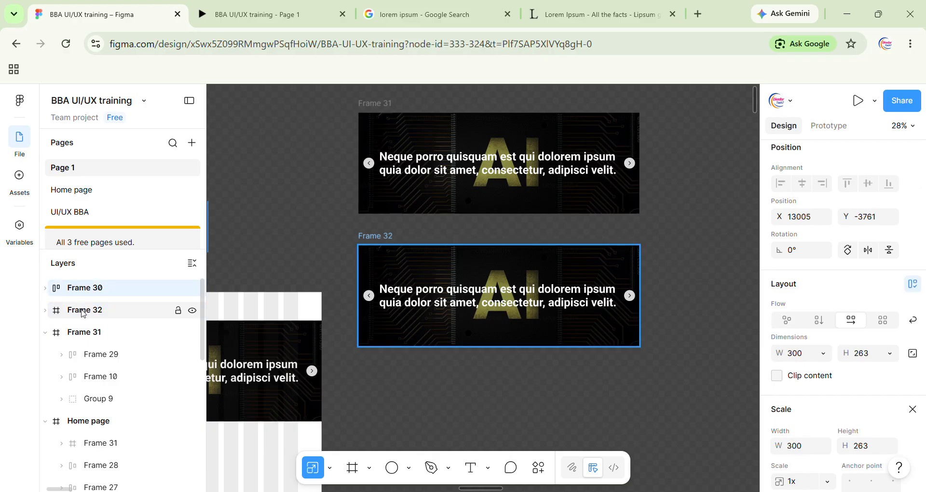
left_click(53, 336)
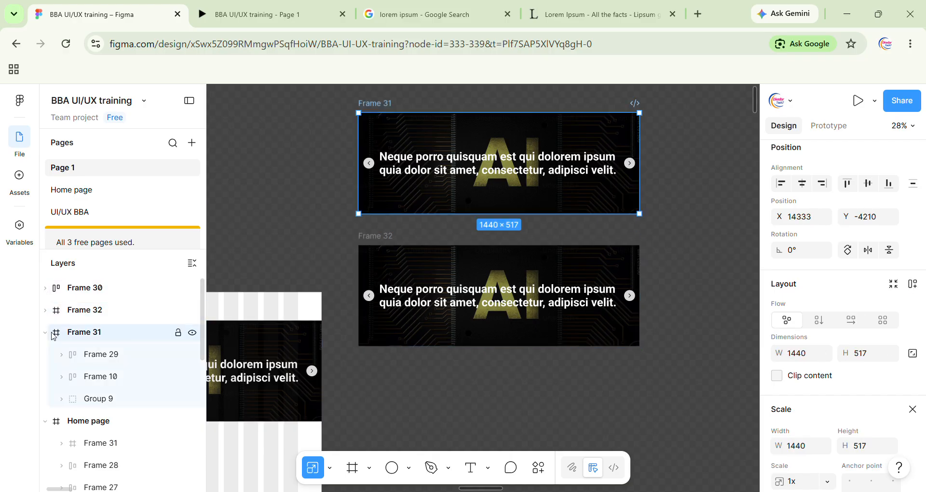
left_click(46, 332)
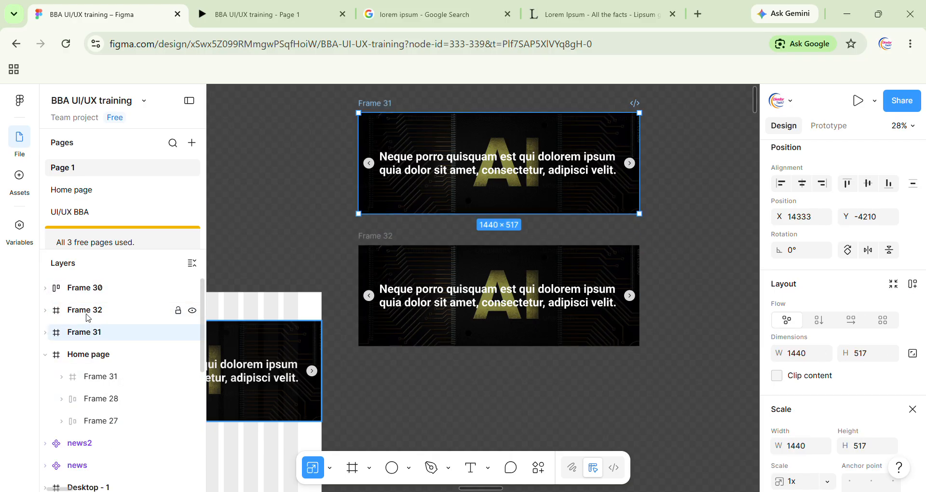
left_click(88, 318, "shift")
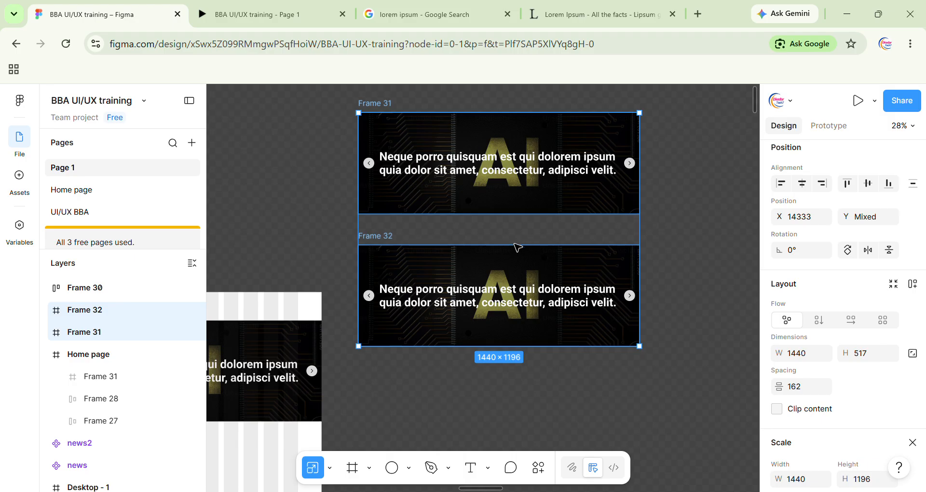
left_click(872, 104)
left_click(724, 167)
scroll(727, 215, "up", 3)
scroll(726, 220, "down", 2)
scroll(726, 220, "down", 1)
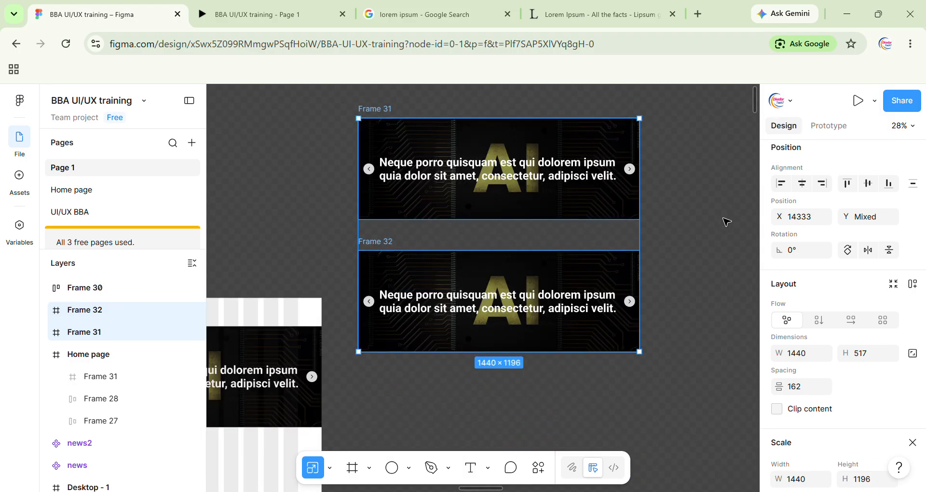
right_click(494, 225)
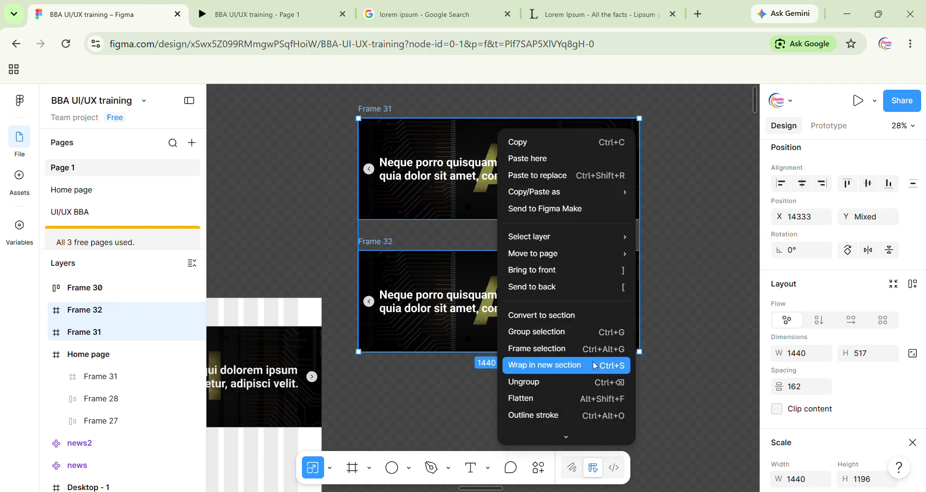
left_click(718, 230)
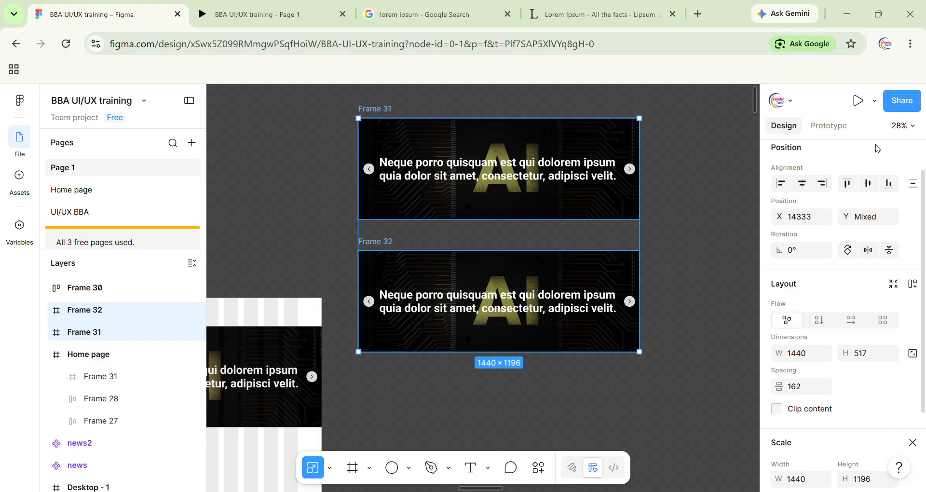
scroll(809, 167, "up", 1)
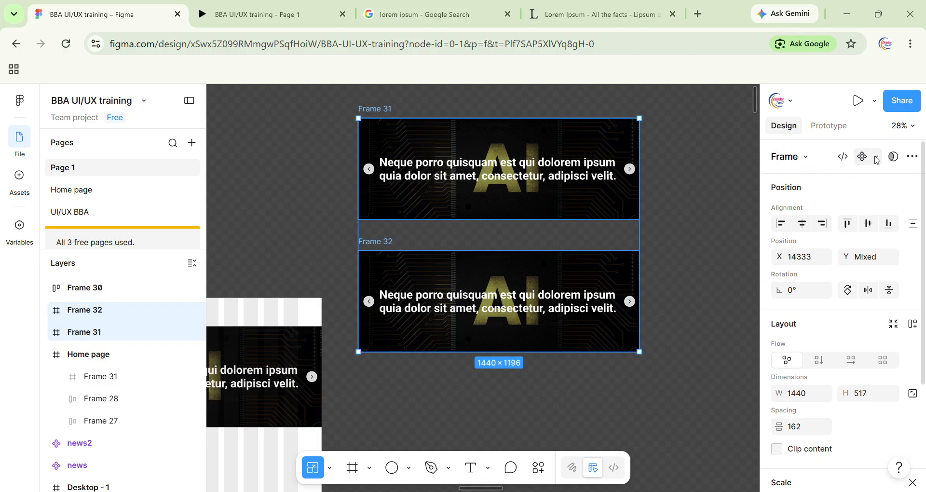
left_click(877, 157)
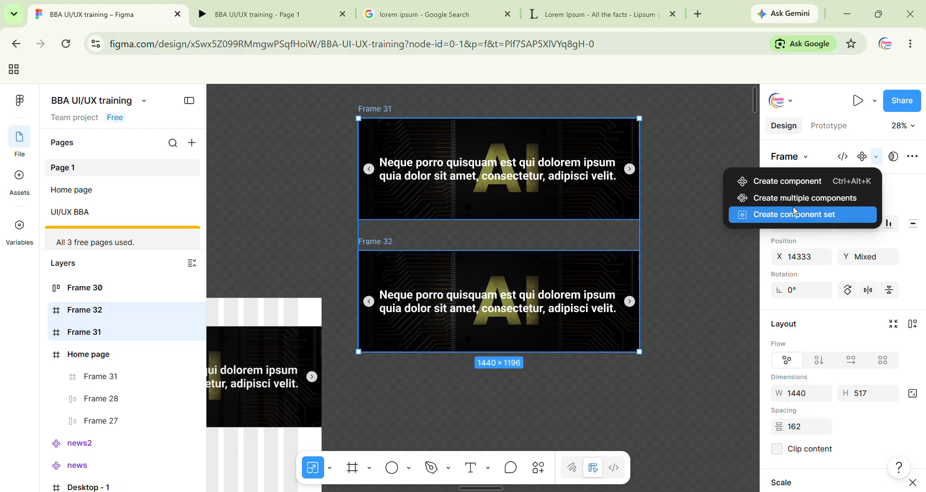
left_click(796, 220)
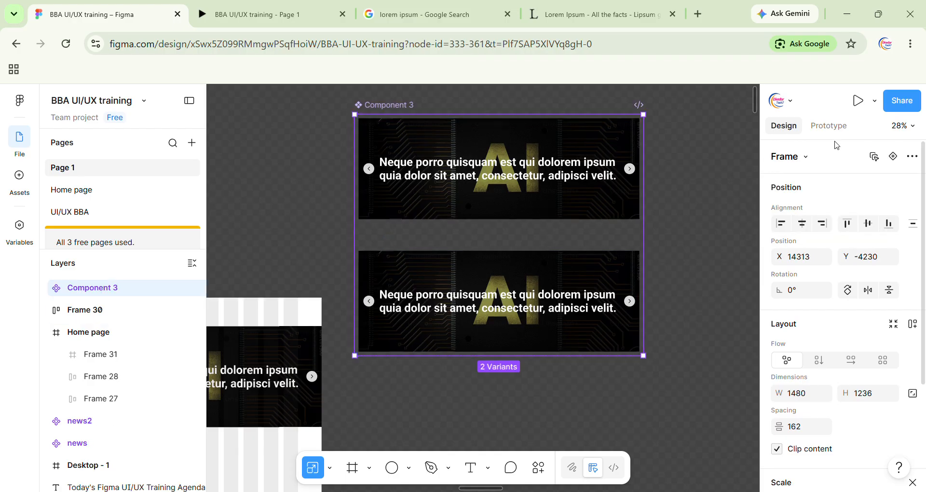
Connect the upper banner variant to the lower one with a Change to interaction triggered After delay
left_click(826, 126)
scroll(536, 203, "up", 3)
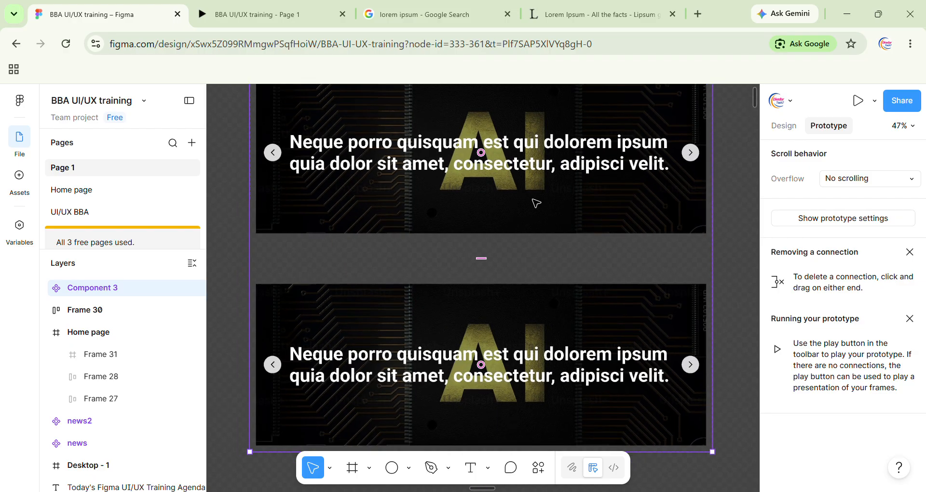
left_click_drag(481, 233, 275, 123)
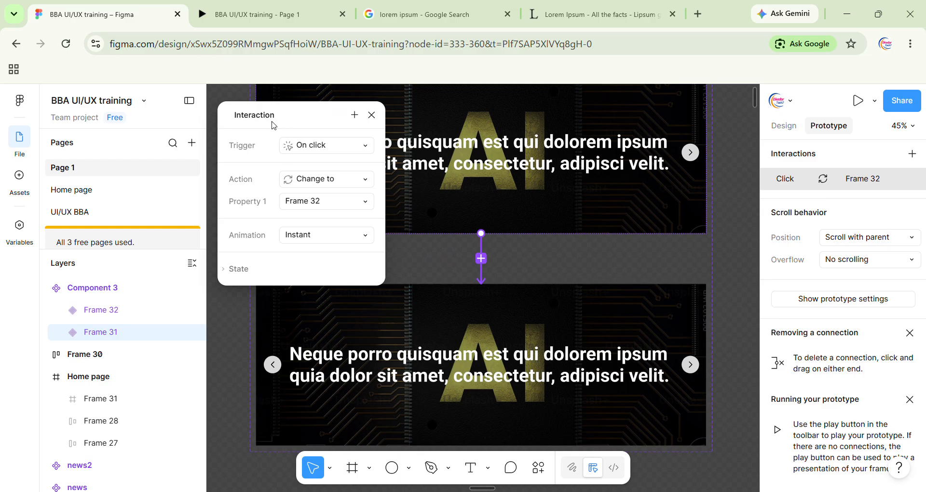
left_click(320, 147)
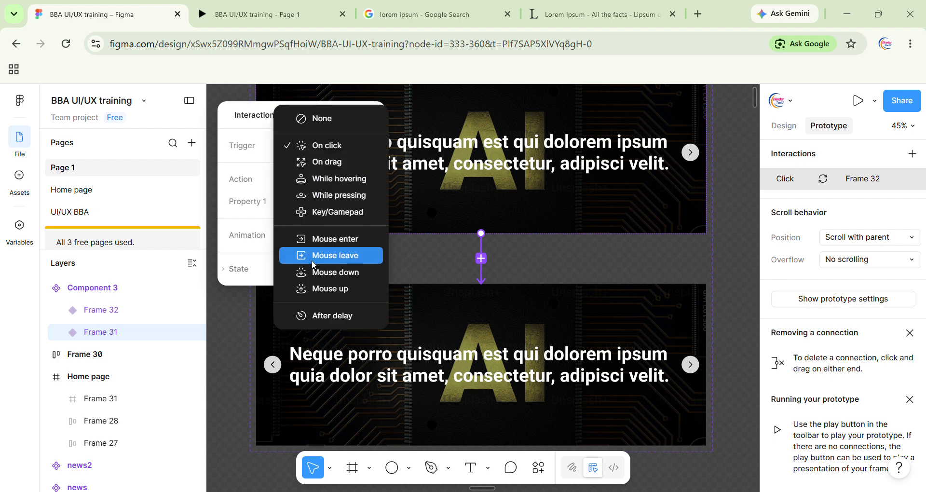
left_click(324, 318)
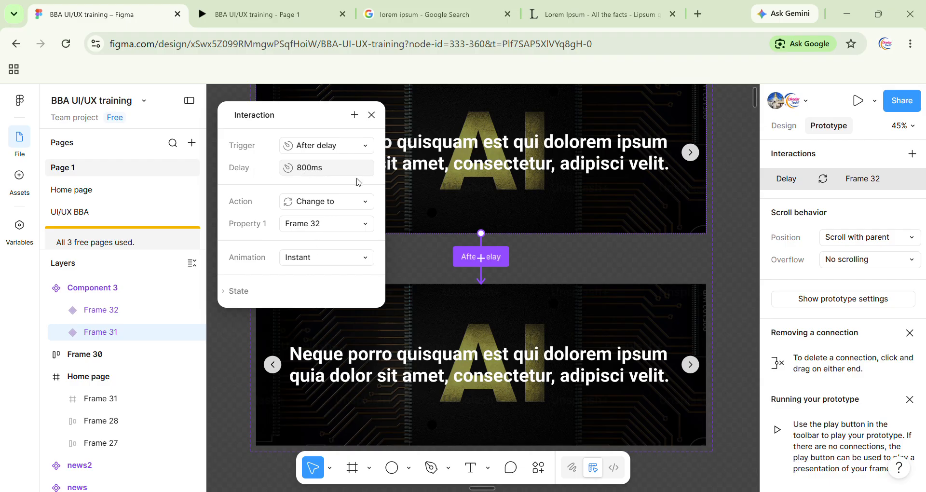
Set the upper variant's transition to Smart animate with Linear easing and a duration of 600 ms
left_click(311, 257)
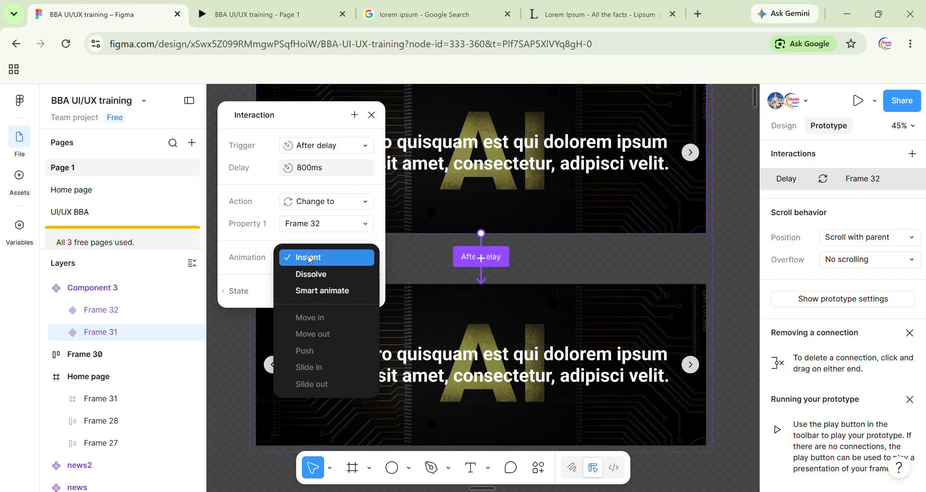
left_click(314, 292)
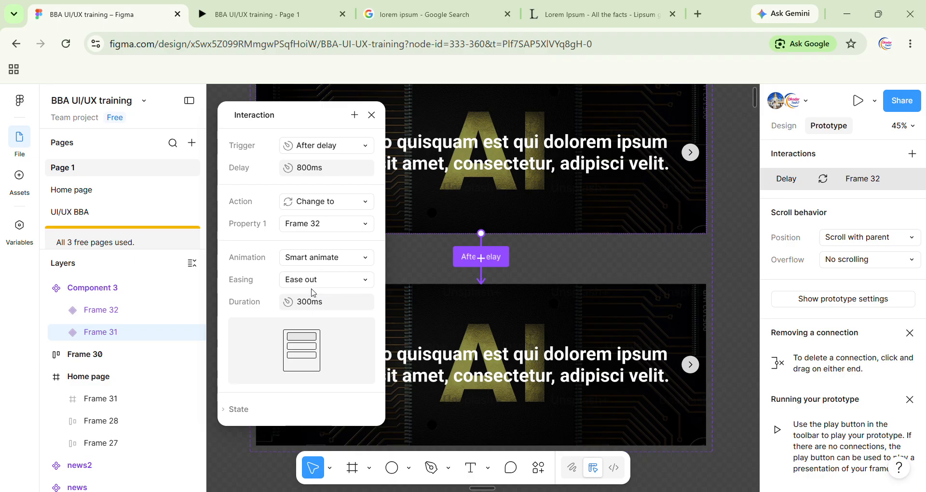
left_click(312, 281)
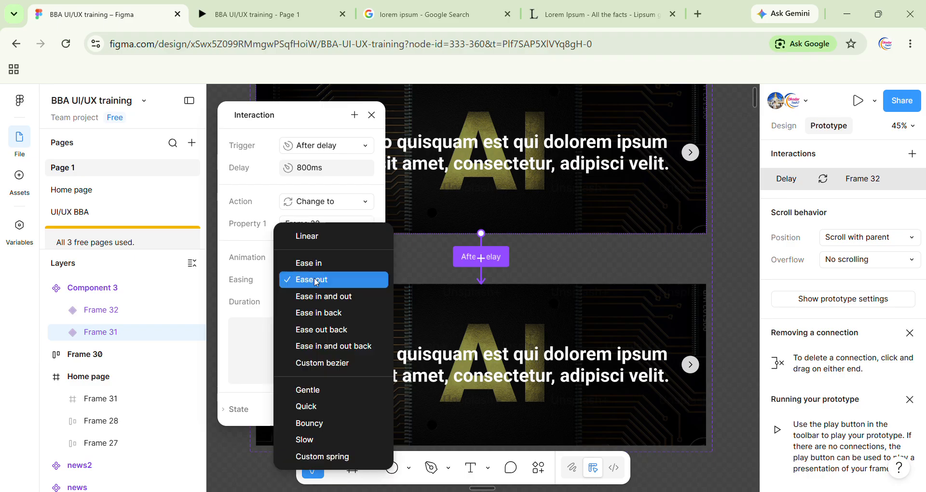
left_click(319, 242)
left_click(307, 302)
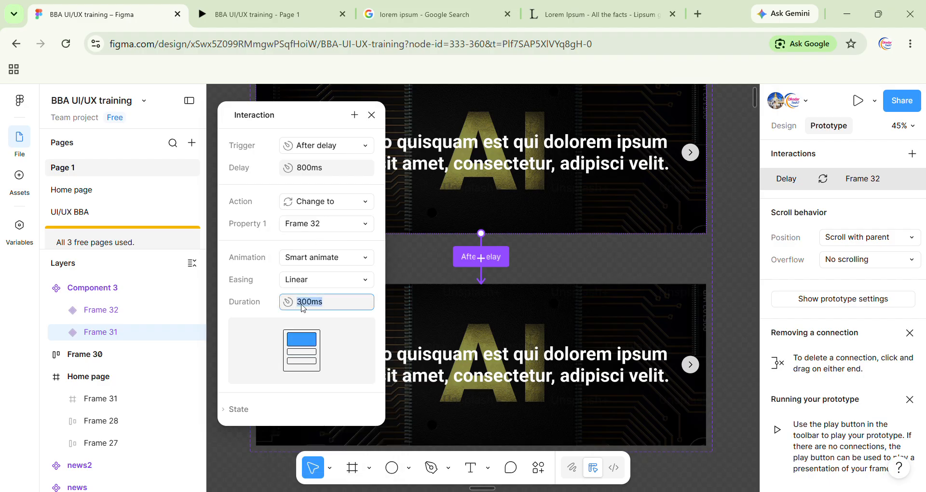
left_click(302, 302)
key("BackSpace")
type("6")
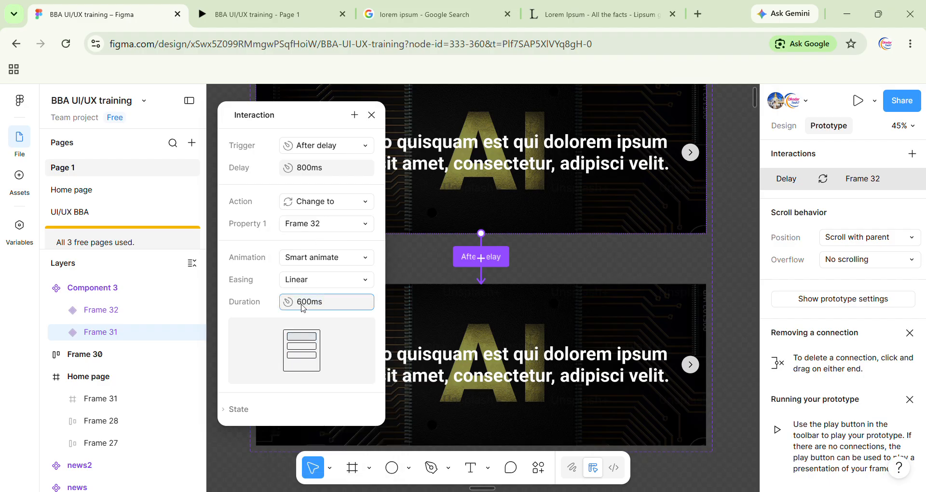
Set the upper variant's trigger delay to 1200 ms and close the interaction settings
left_click(302, 168)
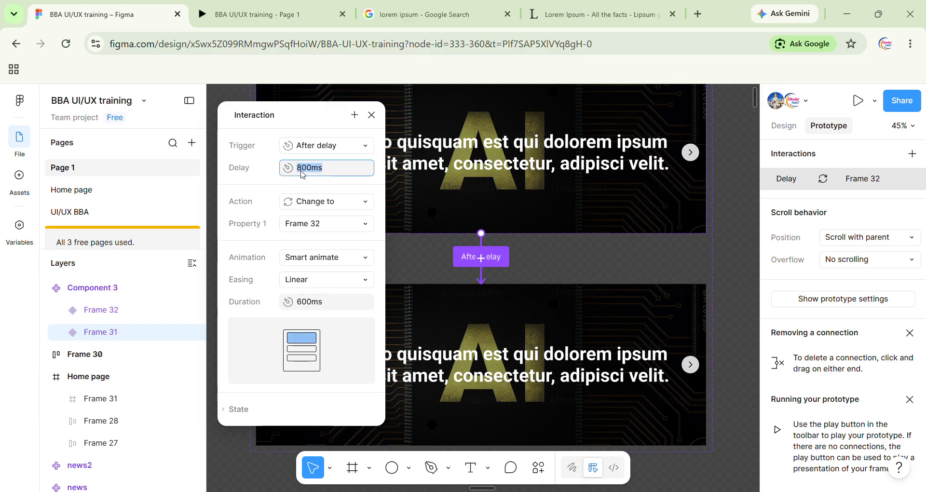
left_click(302, 169)
key("BackSpace")
type("12")
key("Return")
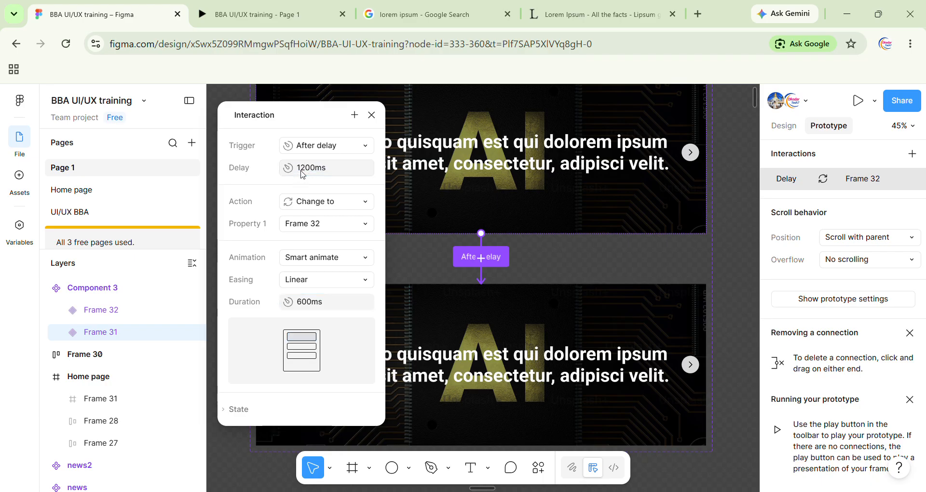
left_click(576, 293)
Connect the lower banner variant back to the upper one with the trigger set to After delay
left_click_drag(492, 285, 564, 218)
left_click_drag(430, 246, 336, 184)
left_click(393, 226)
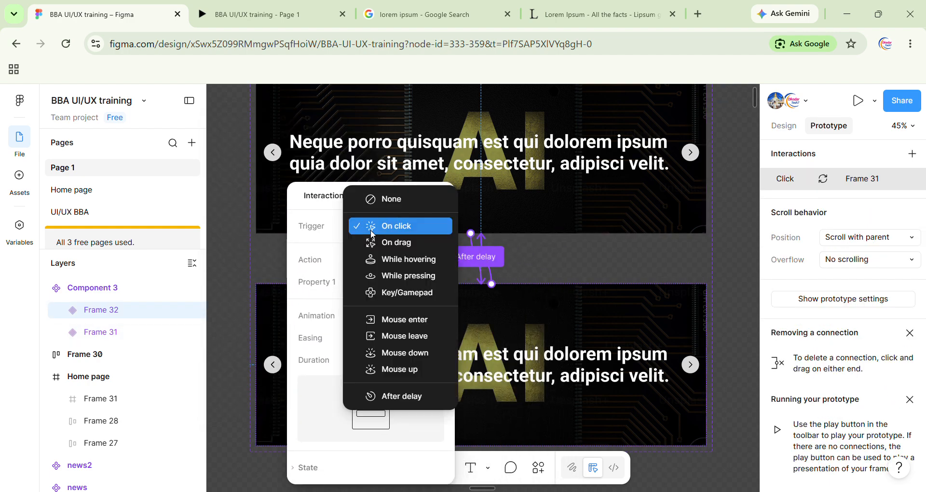
left_click(407, 395)
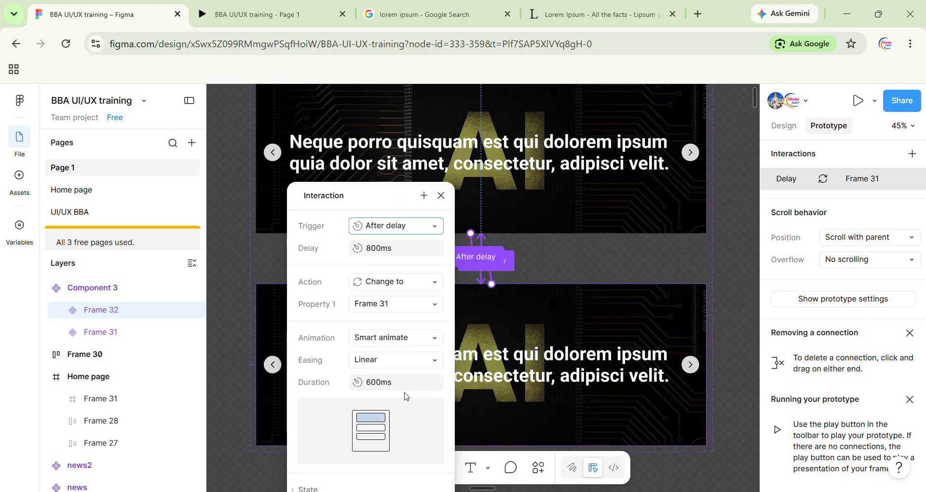
Set the animation of the lower variant's return interaction to Instant and close the interaction settings
left_click(372, 252)
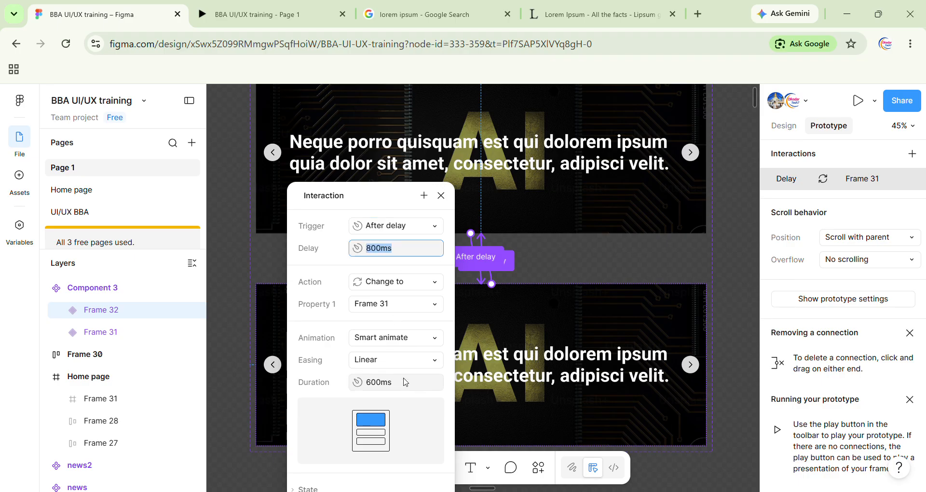
left_click(402, 358)
left_click(402, 358)
left_click(403, 347)
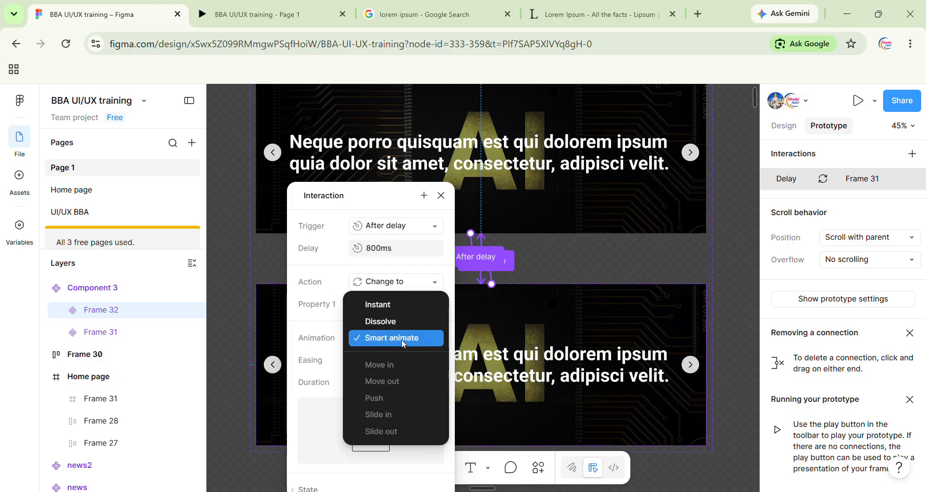
left_click(392, 304)
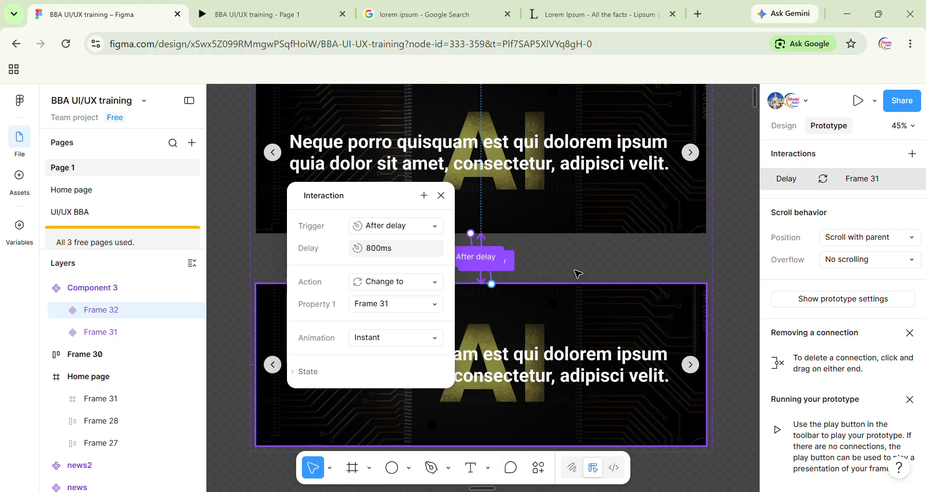
left_click(600, 263)
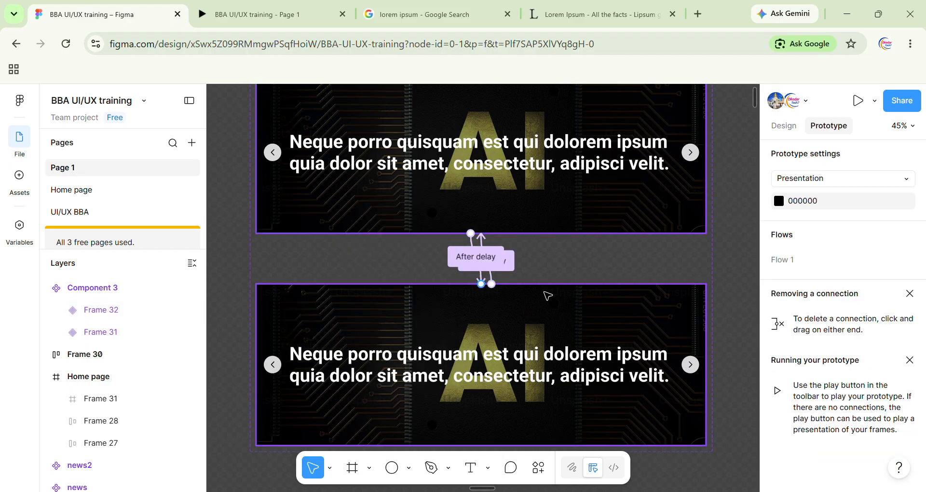
Check the banner in the running prototype preview and return to the design file
scroll(548, 294, "down", 2)
left_click(306, 6)
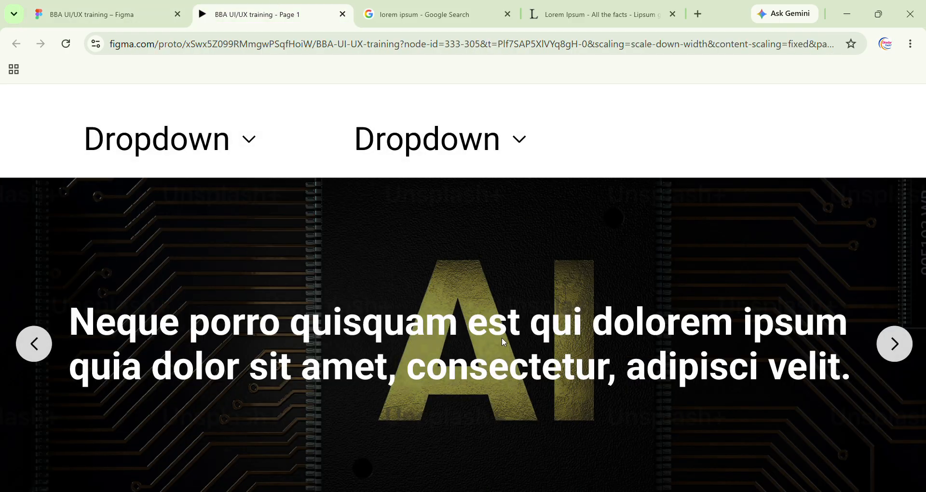
key("ctrl+shift+Tab")
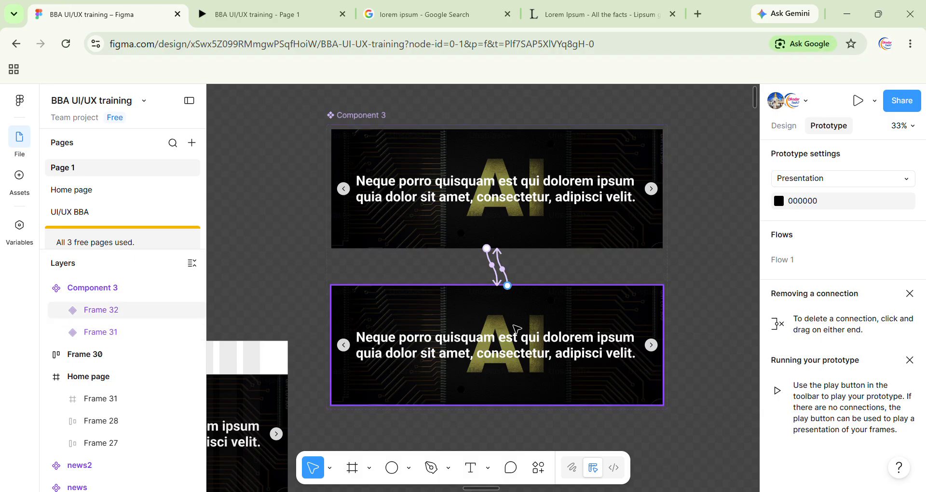
Replace the image of Rectangle 28 in the lower banner variant with the night lakeside village photo from Unsplash's wallpaper category
scroll(517, 330, "up", 2)
left_click(446, 306)
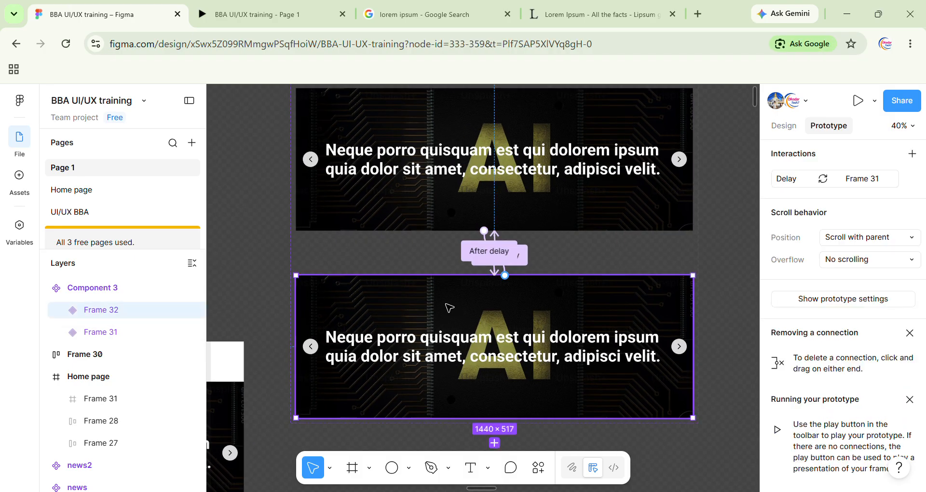
left_click(538, 467)
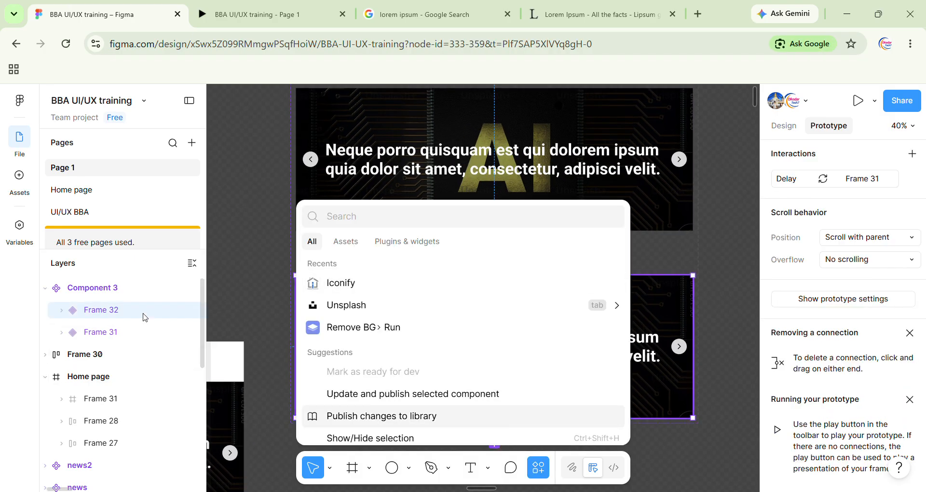
left_click(61, 310)
left_click(113, 376)
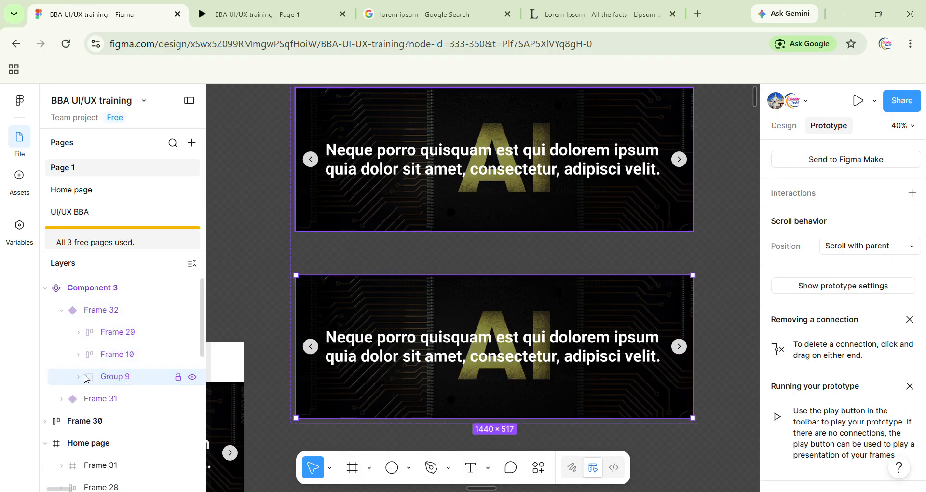
left_click(78, 377)
left_click(121, 421)
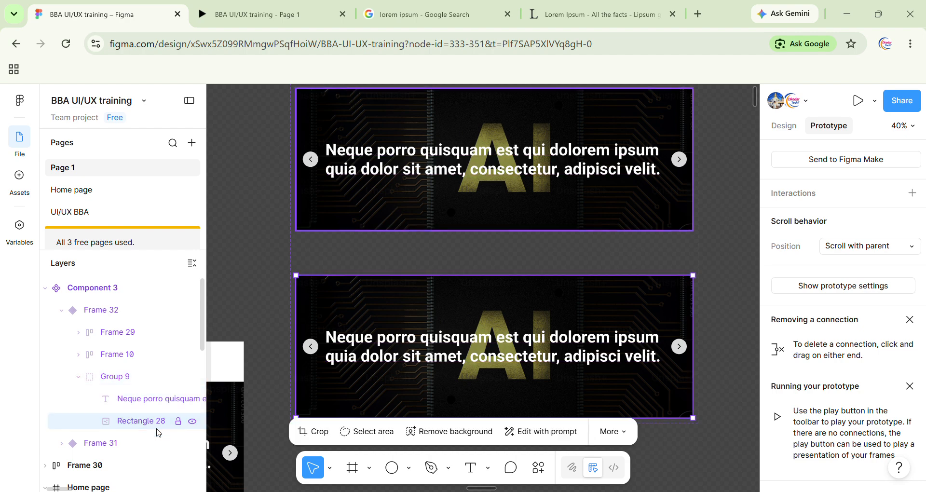
left_click(539, 468)
left_click(386, 307)
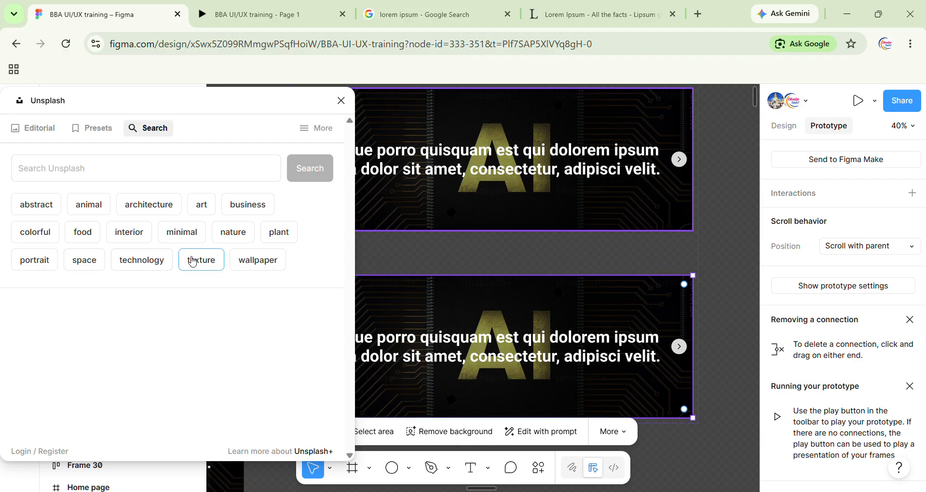
left_click(254, 260)
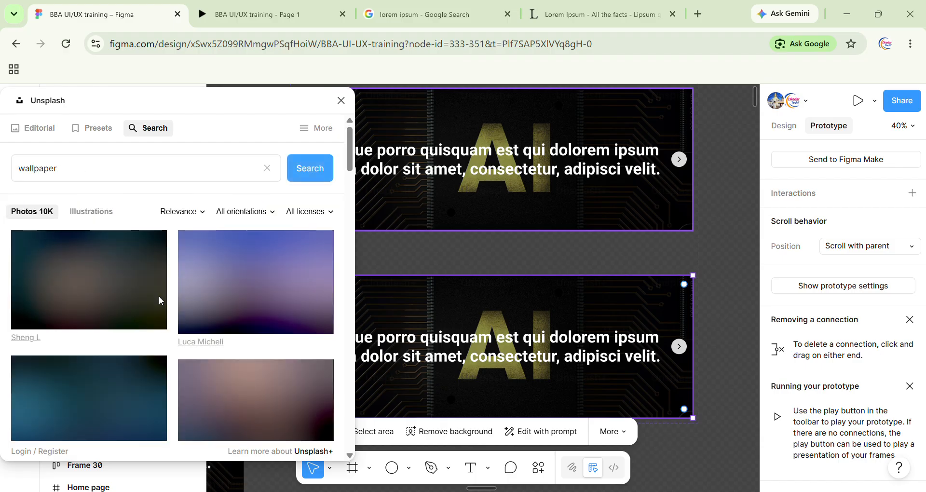
left_click(92, 280)
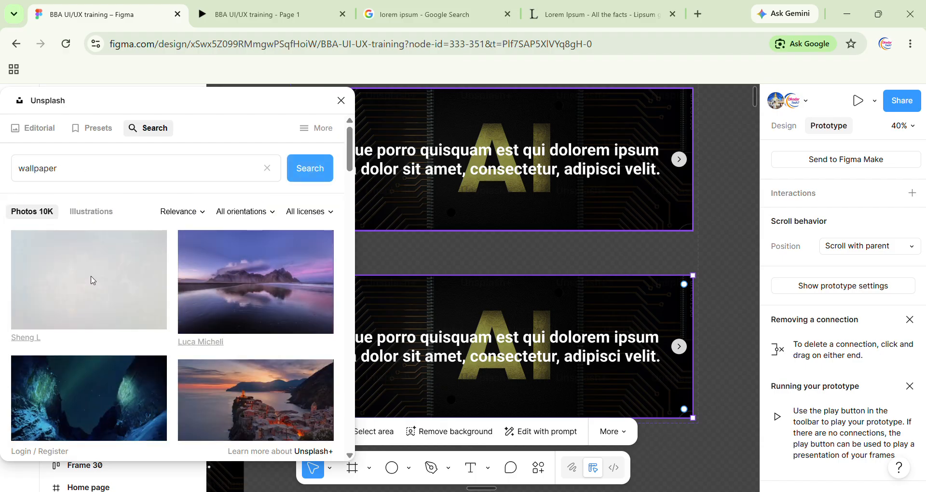
Close Unsplash and apply the secondary-color style to the whole headline text of the lower banner variant
double_click(576, 357)
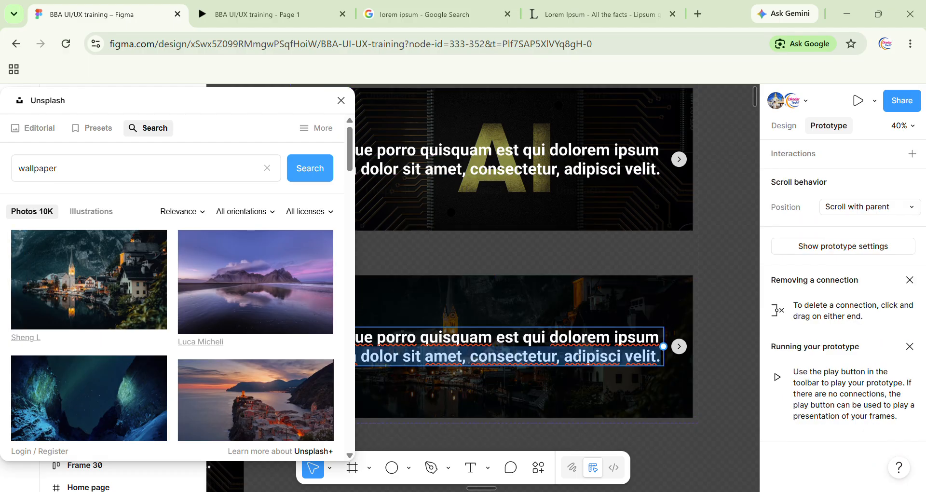
left_click(574, 357)
triple_click(574, 357)
triple_click(574, 356)
left_click(341, 100)
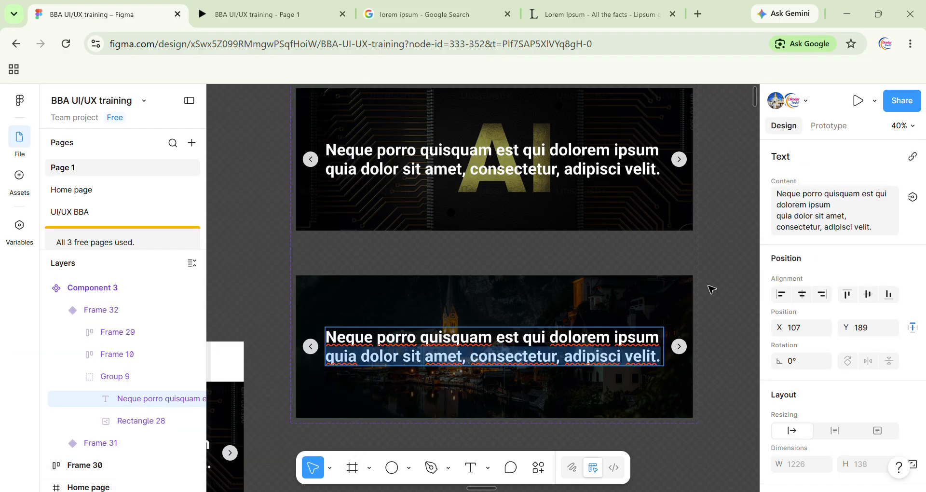
key("ctrl+a")
scroll(803, 421, "down", 5)
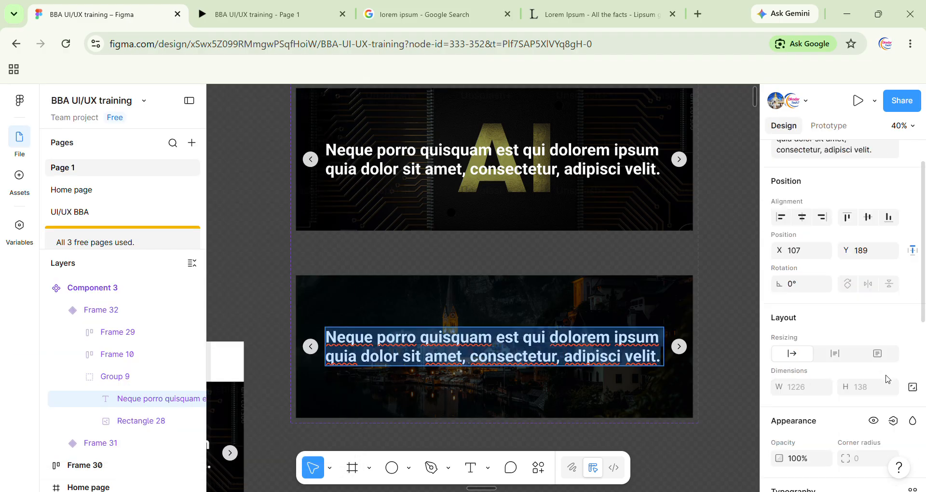
scroll(803, 421, "down", 3)
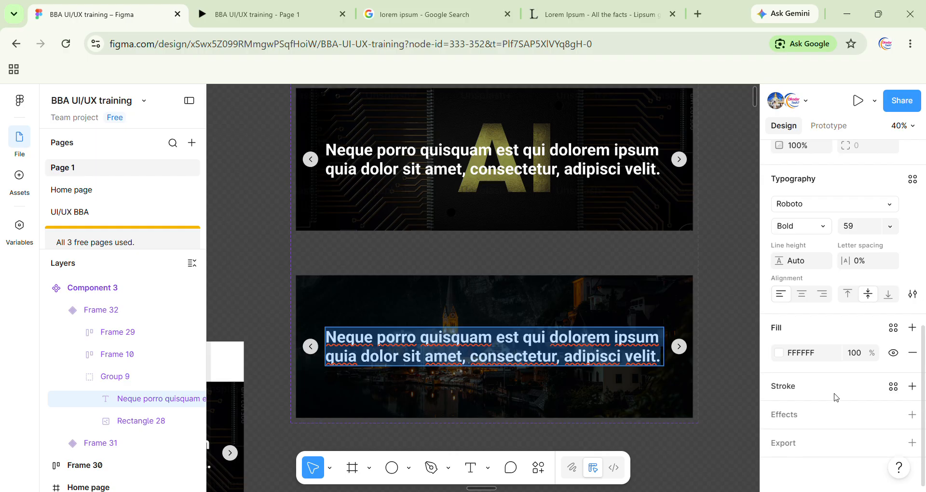
left_click(893, 327)
left_click(642, 332)
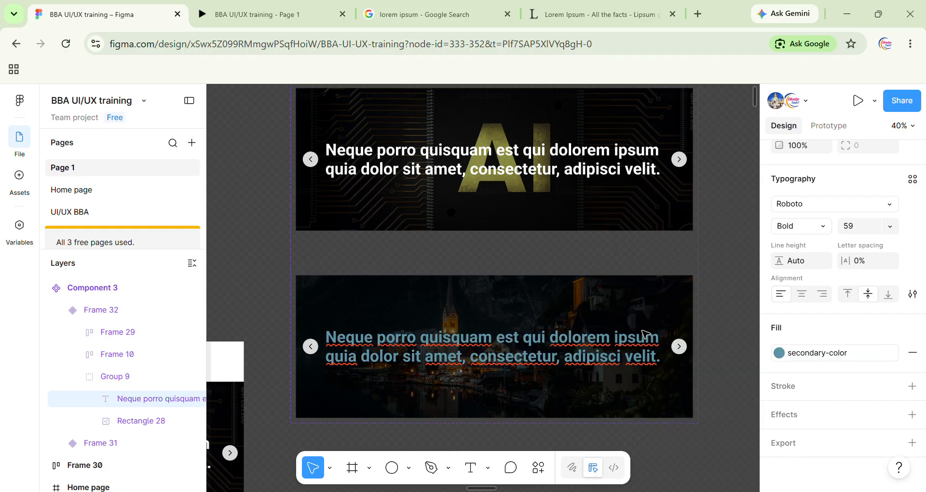
Rename the Component 3 component set as banner
scroll(645, 333, "down", 5)
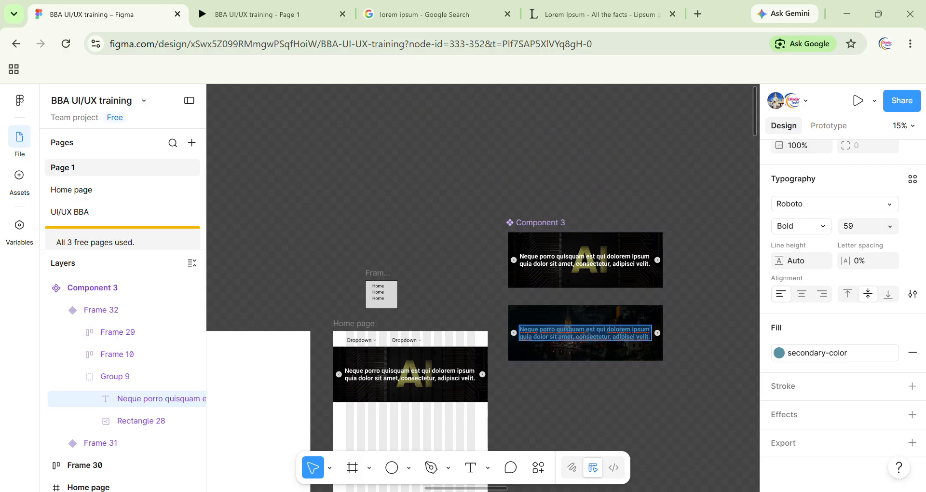
left_click(551, 225)
double_click(550, 224)
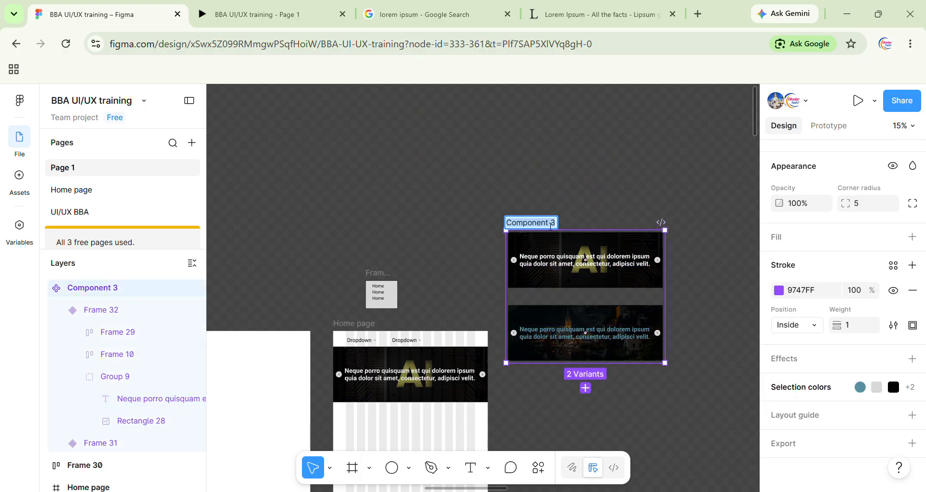
type("abnner")
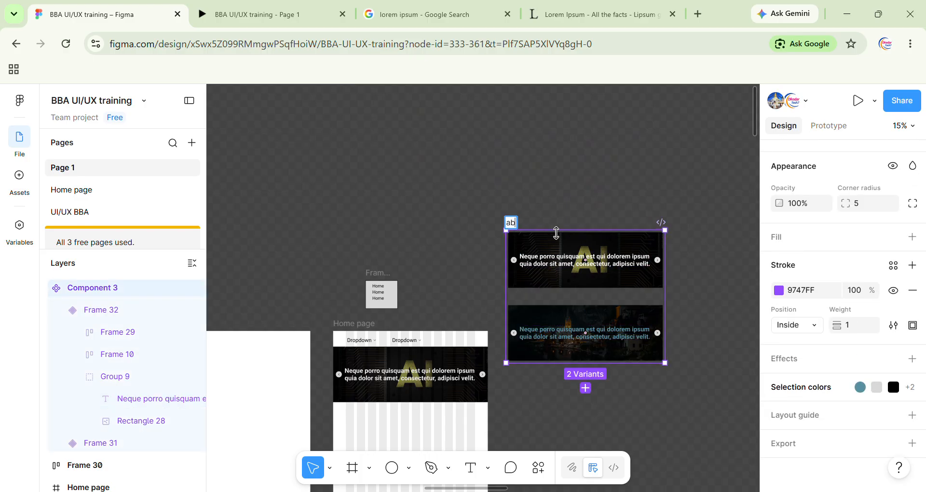
key("BackSpace")
key("BackSpace")
key("BackSpace")
key("BackSpace")
type("banner")
key("Return")
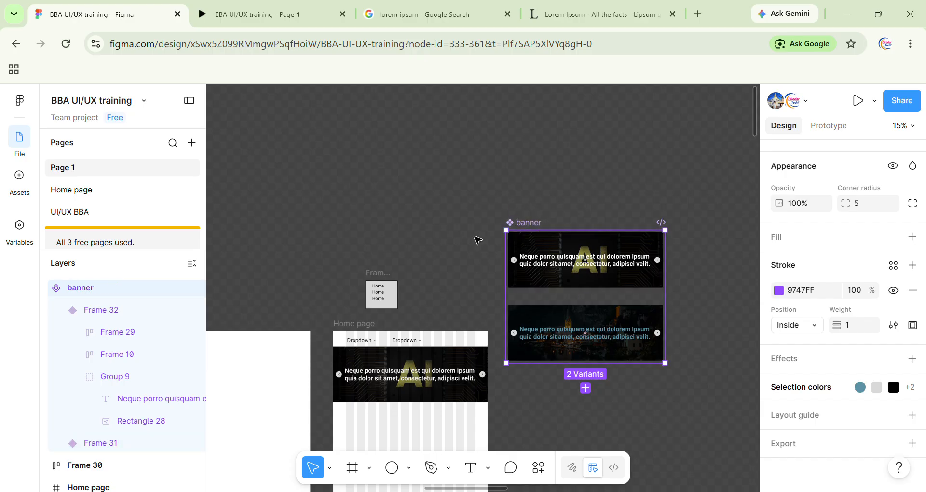
Delete the old image banner from the Home page frame
scroll(476, 239, "down", 2)
scroll(476, 240, "left", 2)
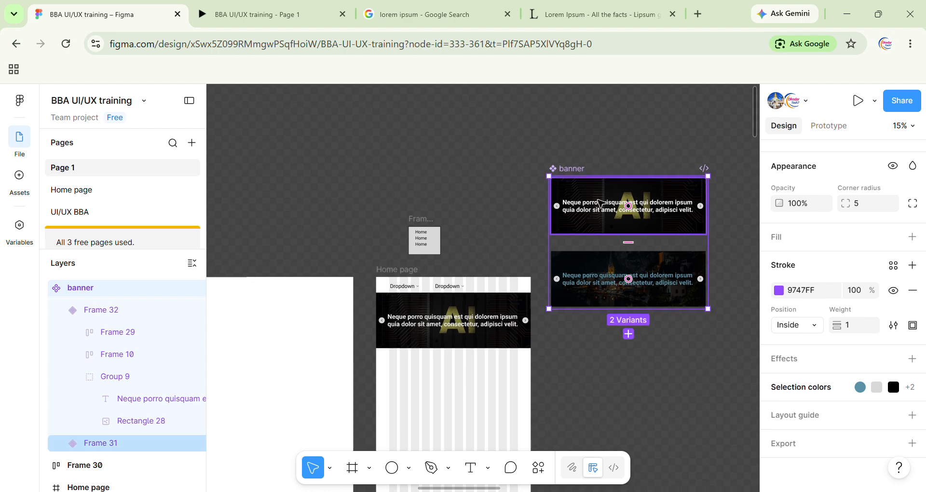
scroll(452, 327, "up", 3)
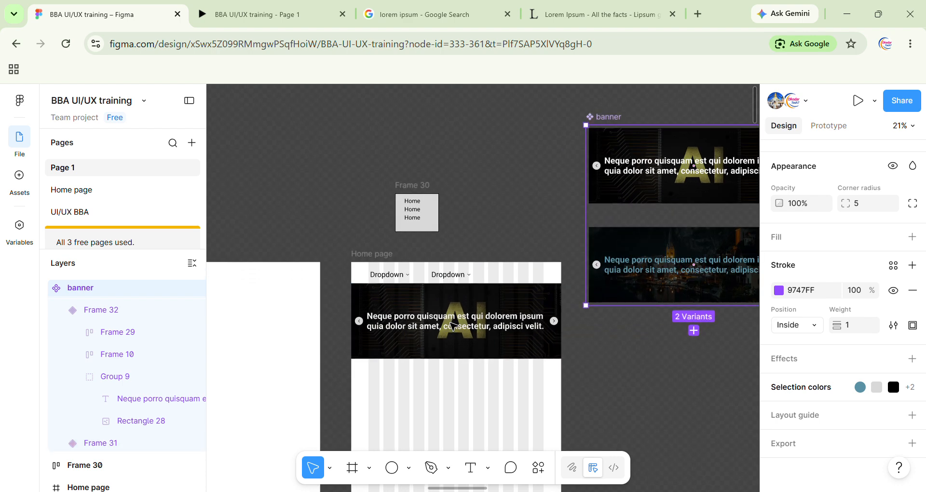
left_click(452, 326)
key("Delete")
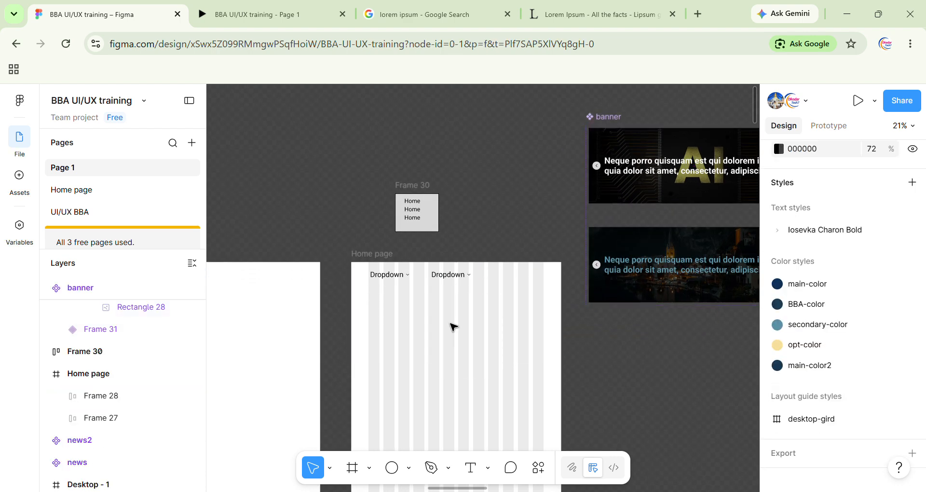
Search the assets for "banner" and insert an instance of the banner component that has two variants
scroll(453, 327, "up", 1)
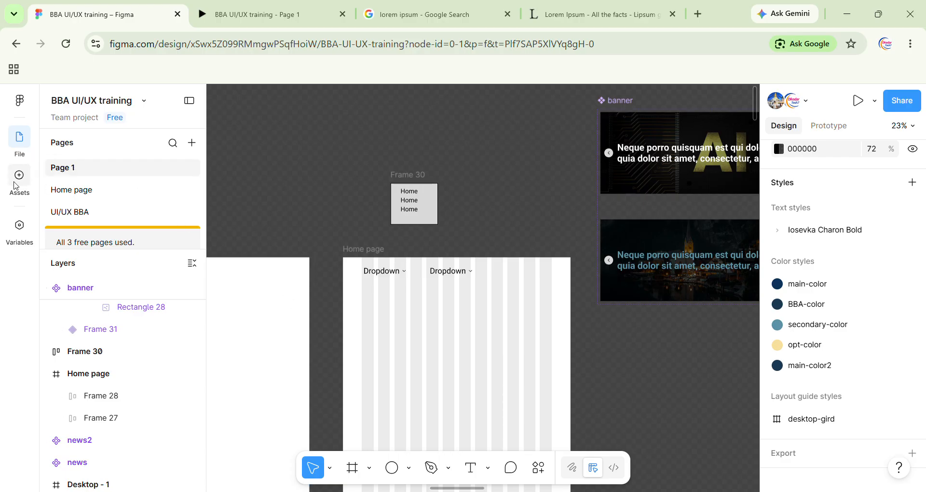
left_click(14, 186)
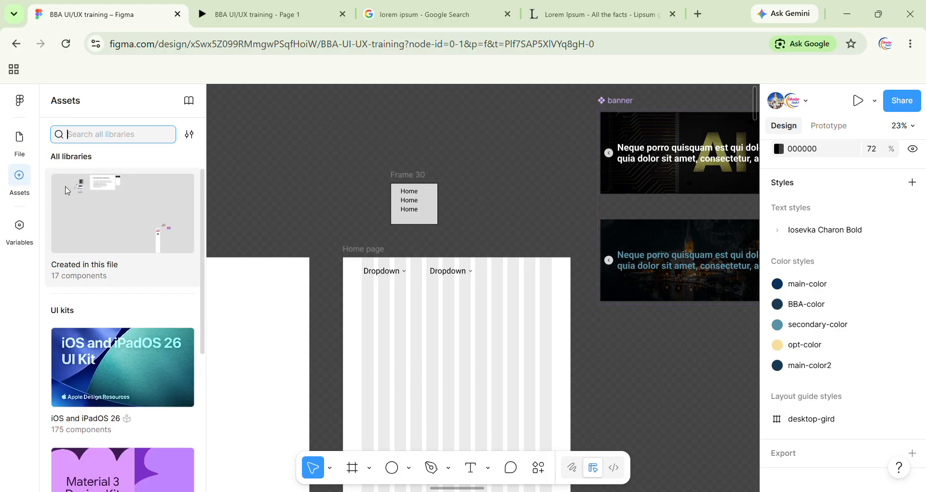
left_click(433, 219)
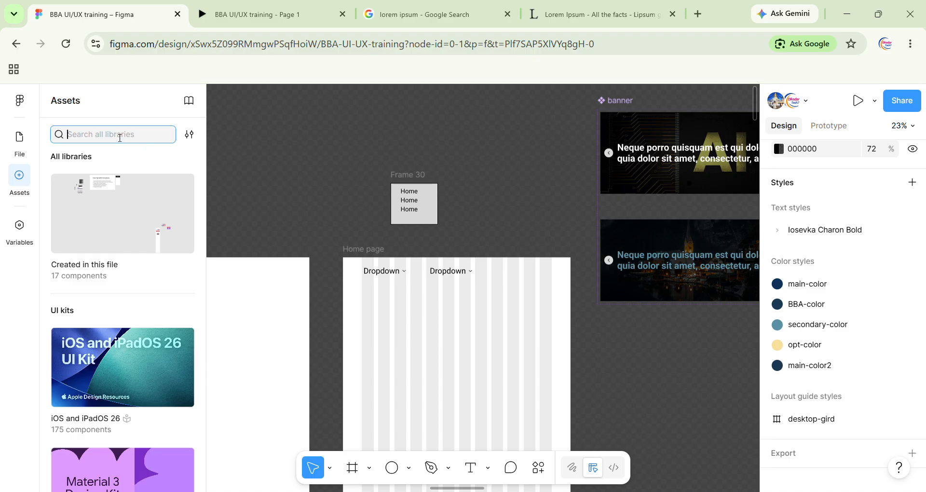
type("banner")
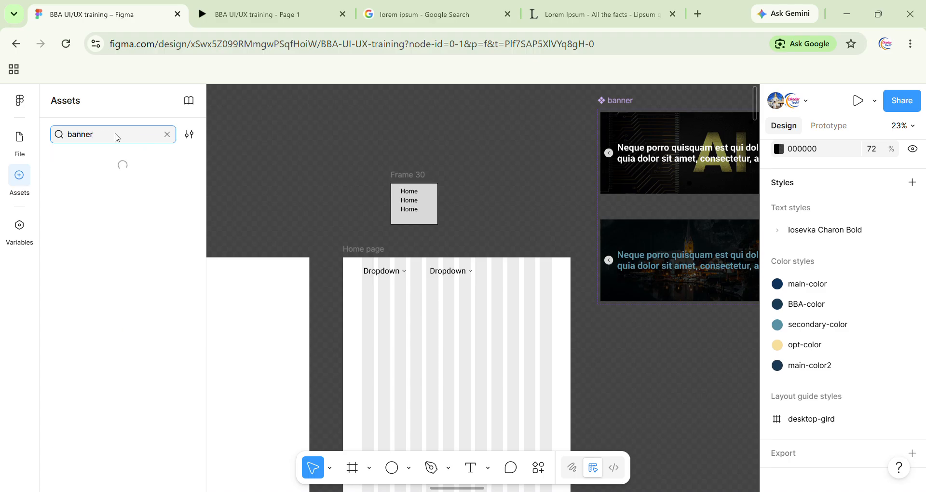
left_click(53, 182)
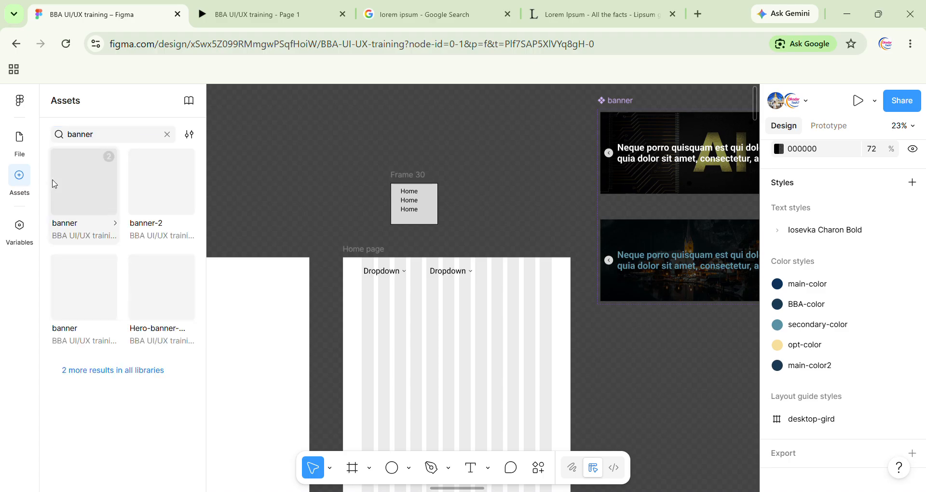
left_click(54, 184)
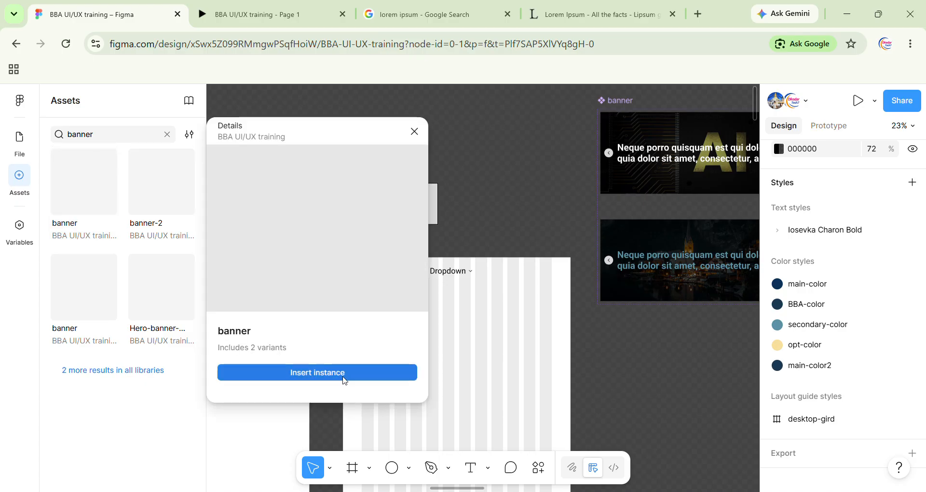
left_click(337, 384)
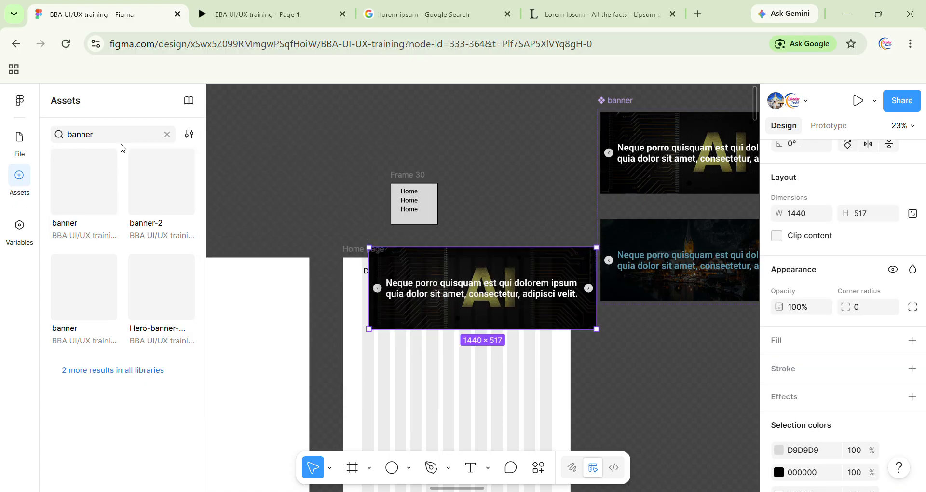
Move the banner instance below the dropdowns, aligned to the Home page frame's width, and collapse the banner component set's layers
left_click(19, 137)
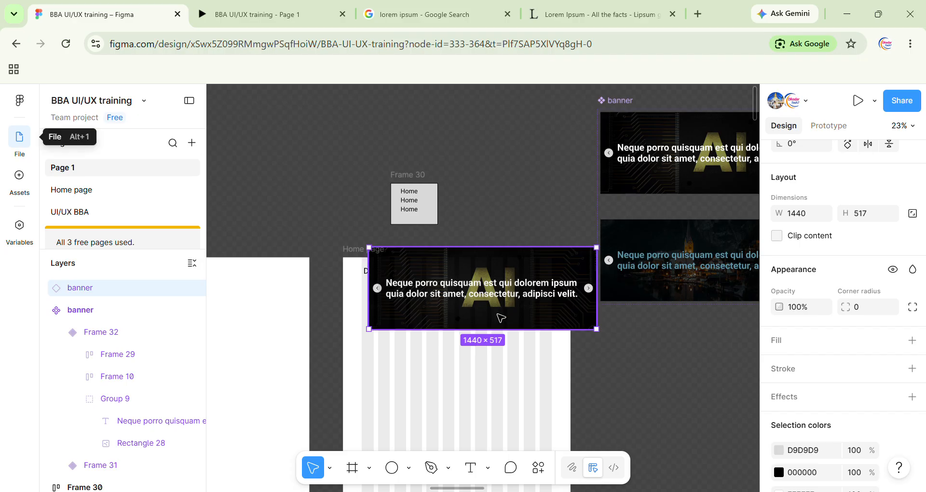
left_click_drag(542, 266, 515, 316)
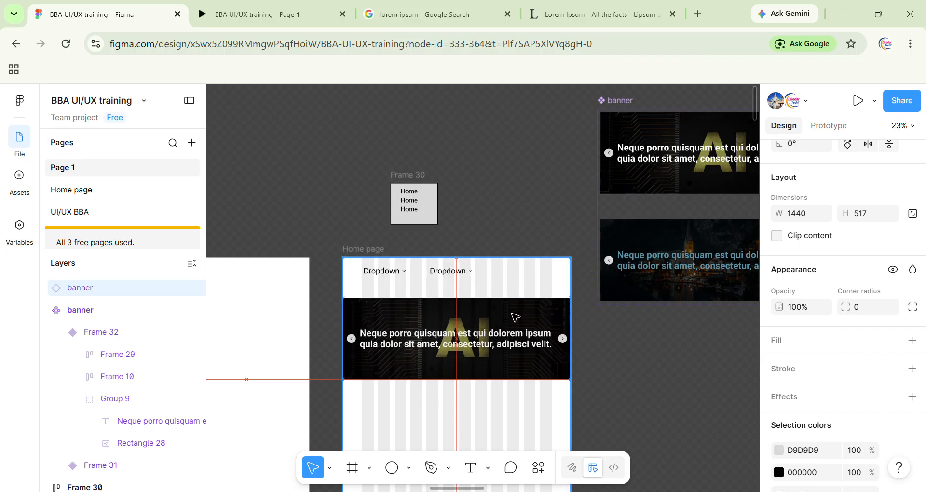
left_click(48, 310)
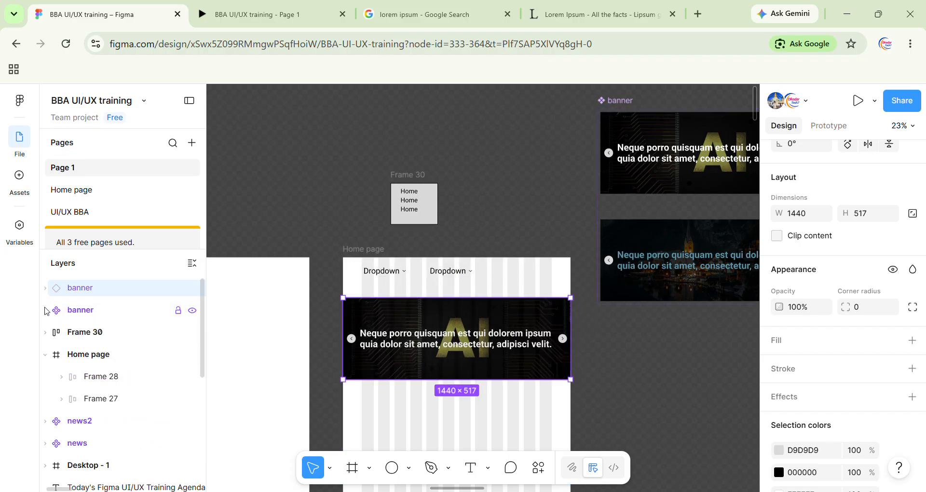
Inspect the placed banner instance, check the prototype preview and return to the design file
scroll(541, 333, "up", 5)
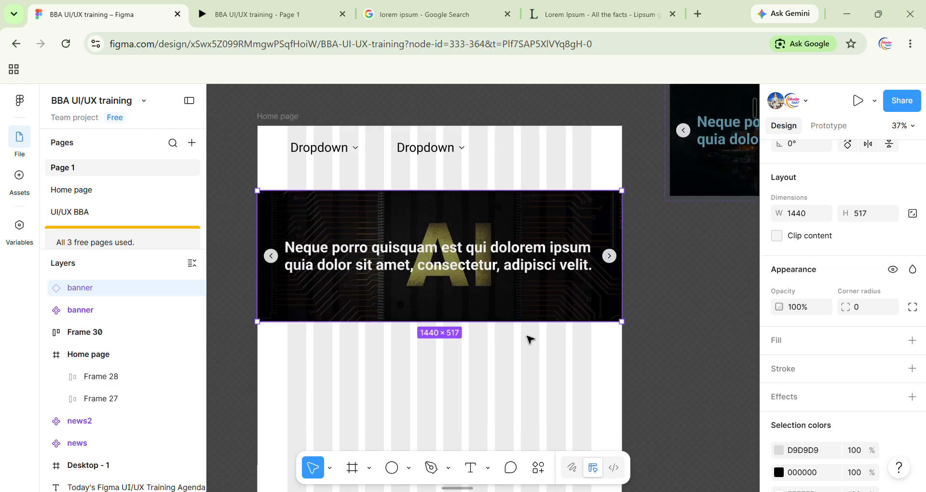
scroll(530, 339, "up", 2)
scroll(529, 339, "left", 1)
scroll(530, 339, "up", 2)
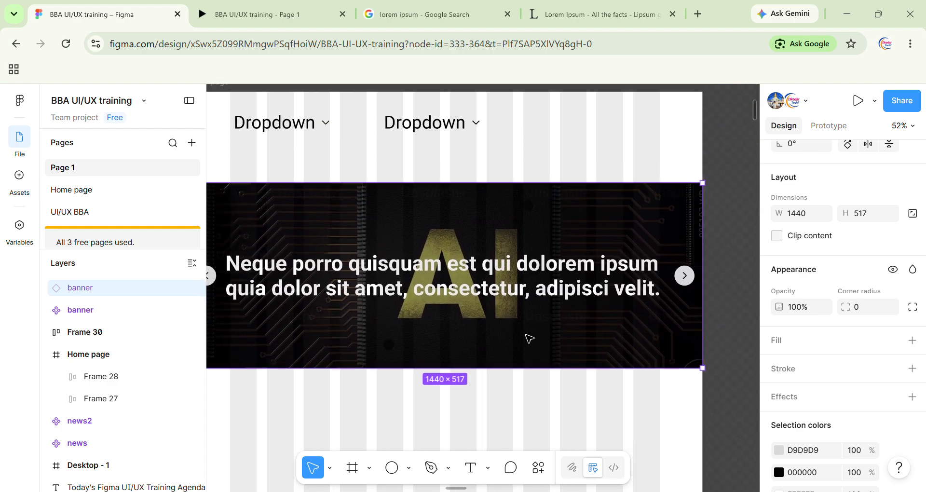
left_click(250, 4)
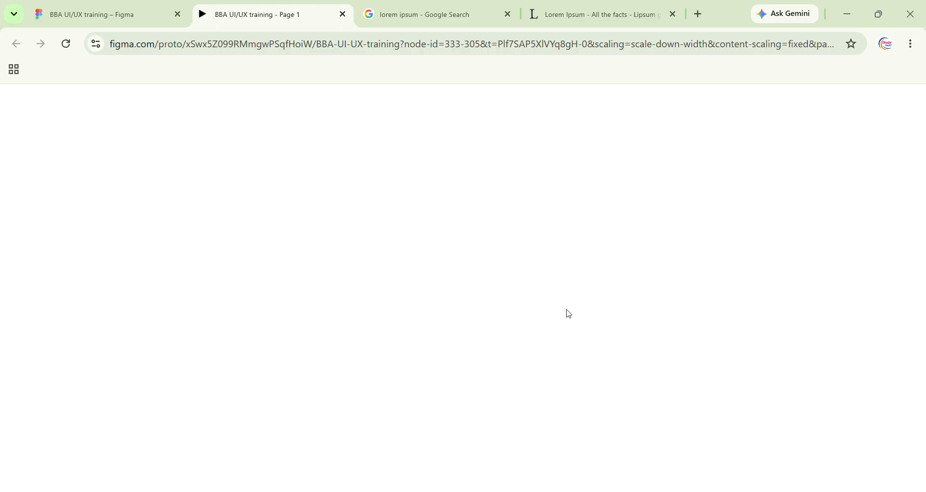
left_click(106, 15)
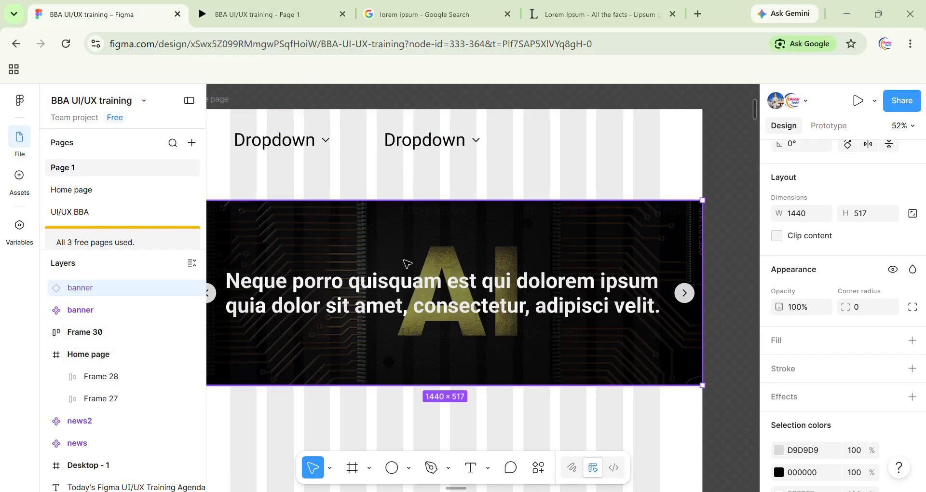
Nest the banner instance inside the Home page frame, above its two dropdown frames in the layer order
scroll(382, 266, "down", 5)
scroll(409, 263, "left", 1)
scroll(409, 262, "left", 1)
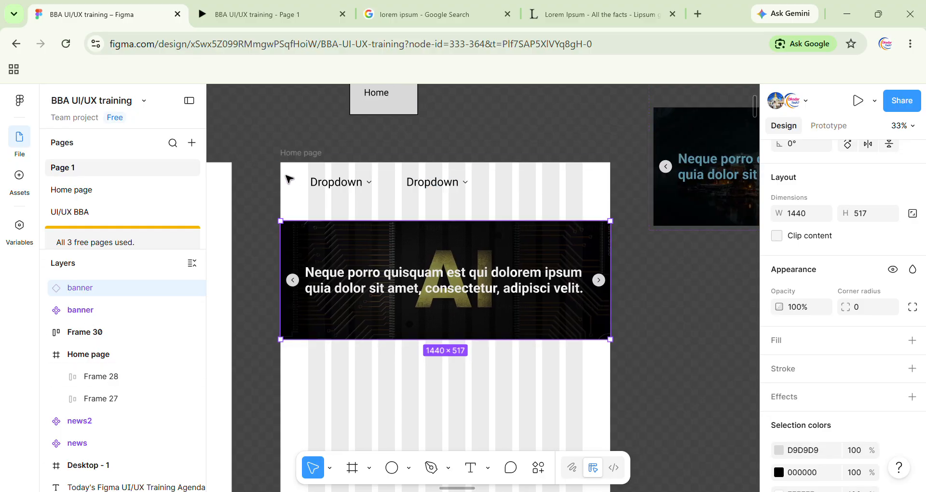
double_click(294, 155)
left_click(374, 152)
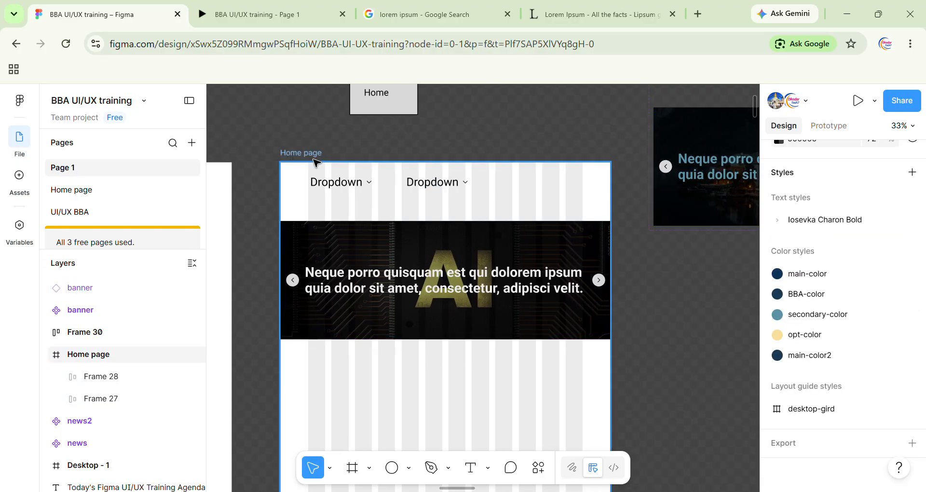
left_click_drag(95, 291, 107, 356)
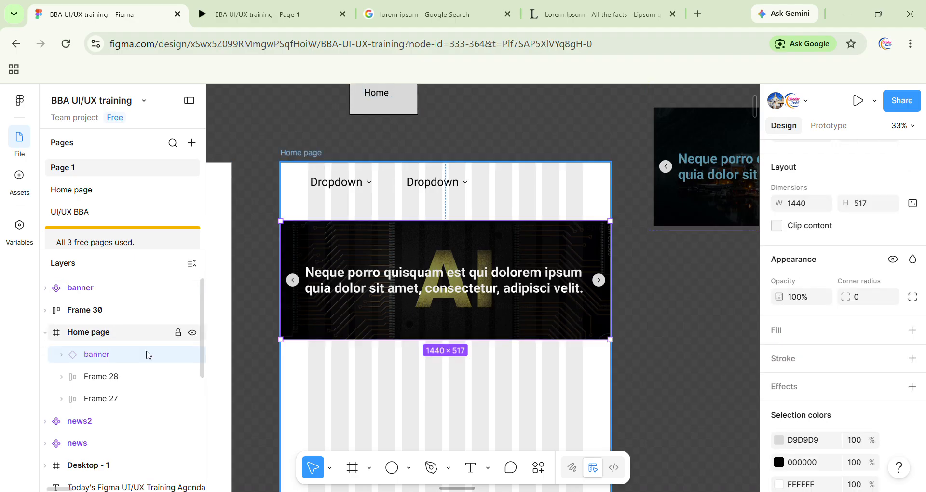
scroll(861, 218, "up", 5)
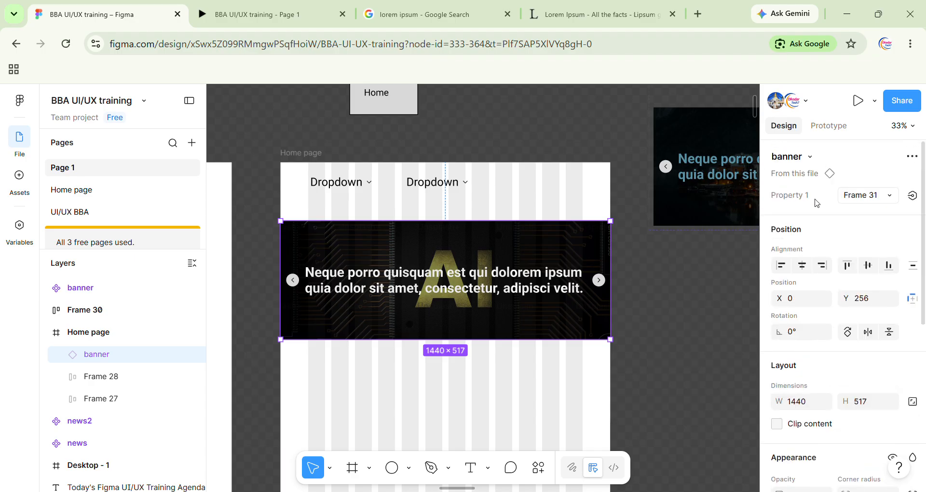
View the banner in the prototype preview, reload the preview and return to the design file
key("ctrl+Tab")
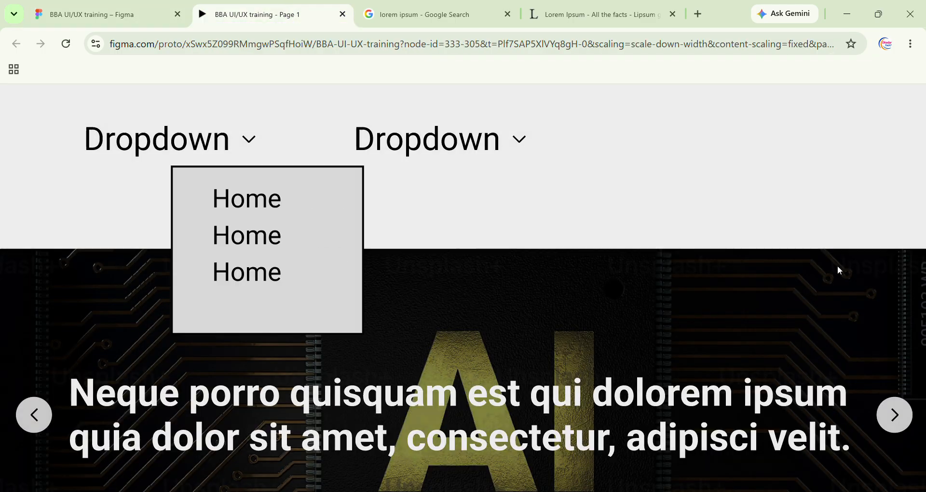
scroll(844, 217, "down", 2)
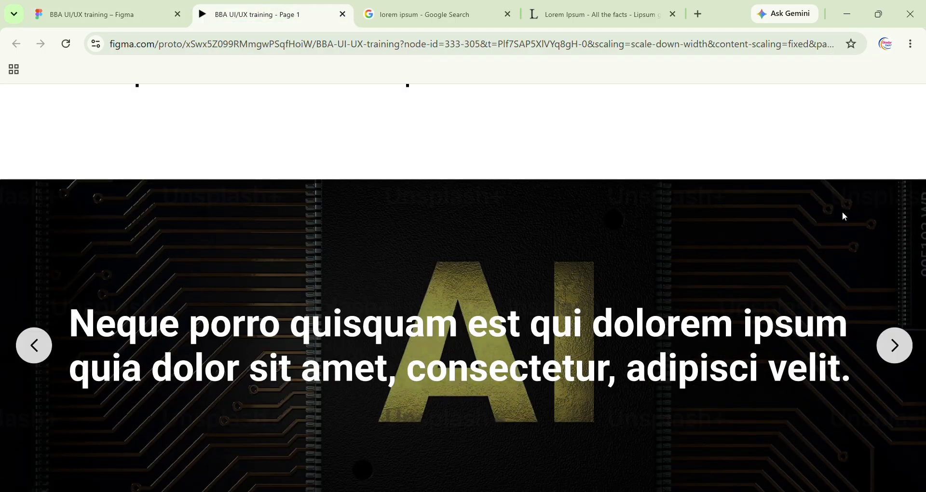
left_click(66, 44)
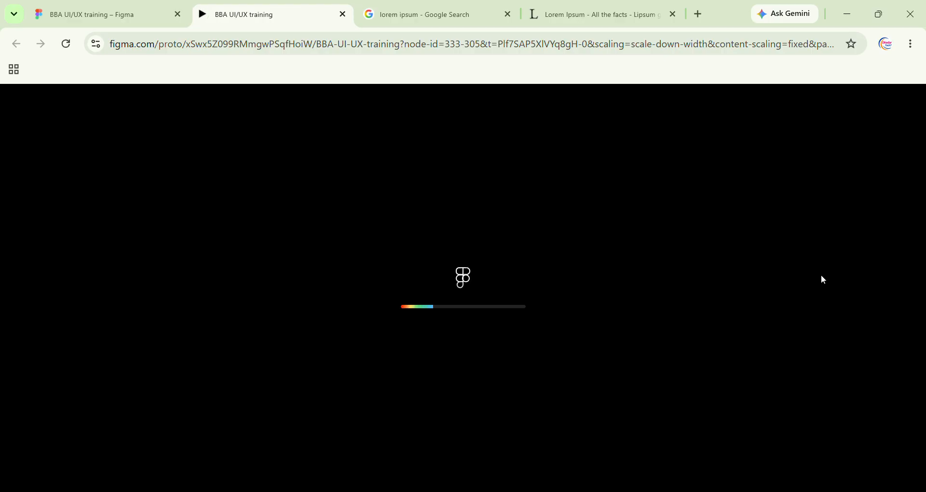
left_click(145, 10)
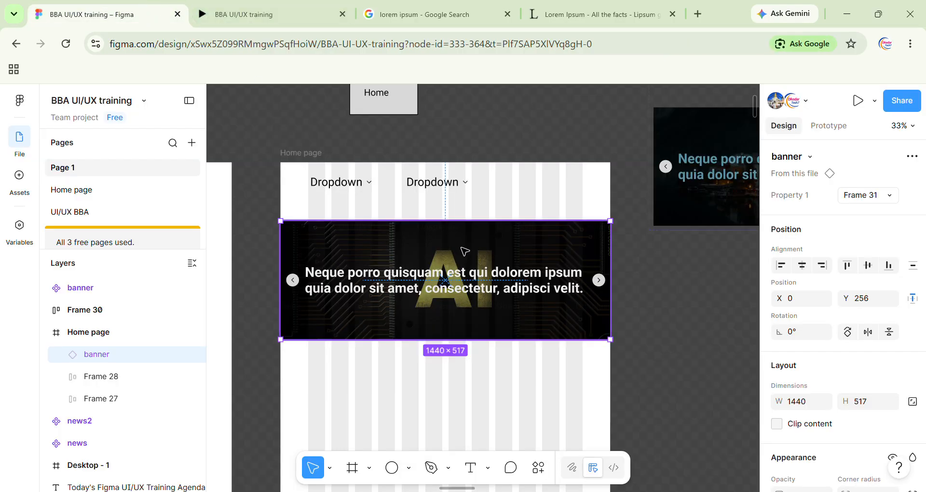
Move the banner instance up closer to the dropdowns, to Y 170 in the Home page frame
left_click_drag(462, 248, 465, 234)
key("alt")
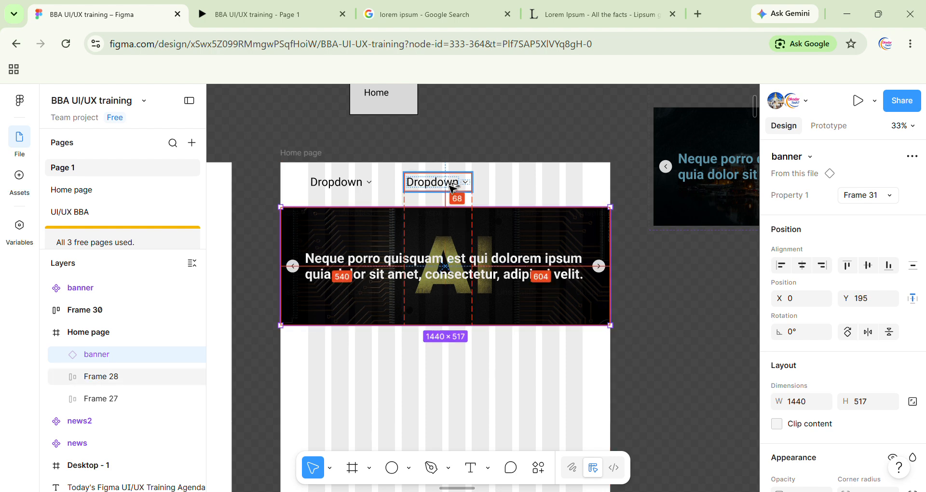
key("alt+Up")
key("alt+Up")
key("alt+Up")
key("alt+Up")
key("alt+Up")
key("alt+Up")
key("alt+Up")
key("alt+Up")
key("alt+Up")
key("alt+Up")
key("alt+Up")
key("alt+Up")
key("alt+Up")
key("alt+Up")
key("alt+Up")
key("alt+Up")
key("alt+Up")
key("alt+Up")
key("alt+Up")
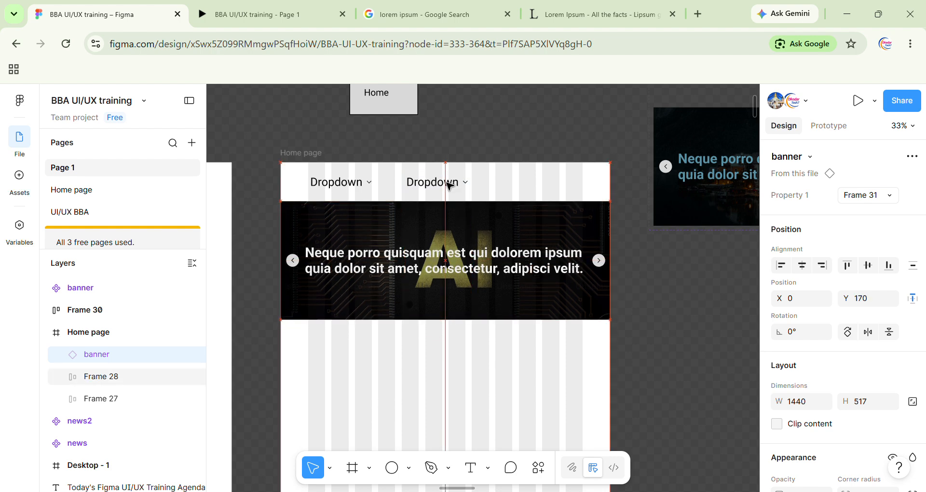
Check the repositioned banner in the prototype preview and return to the design file
left_click(260, 14)
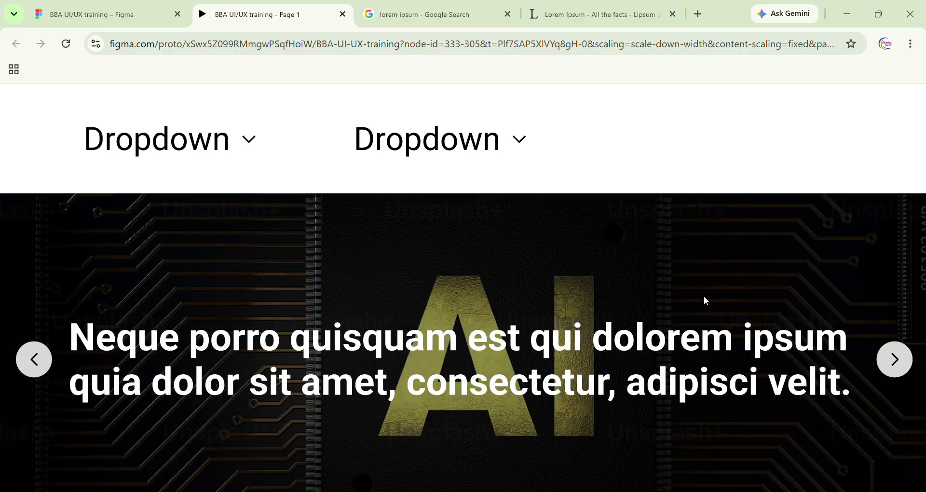
scroll(853, 383, "down", 2)
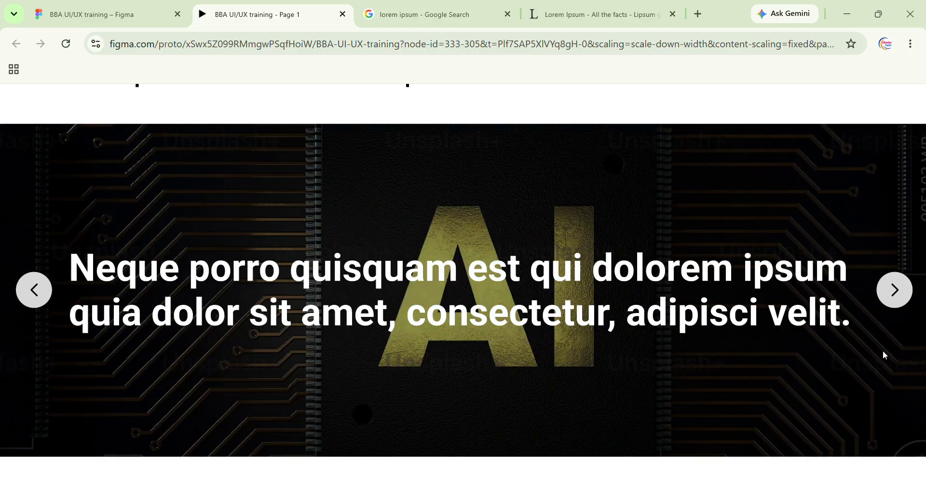
left_click(152, 4)
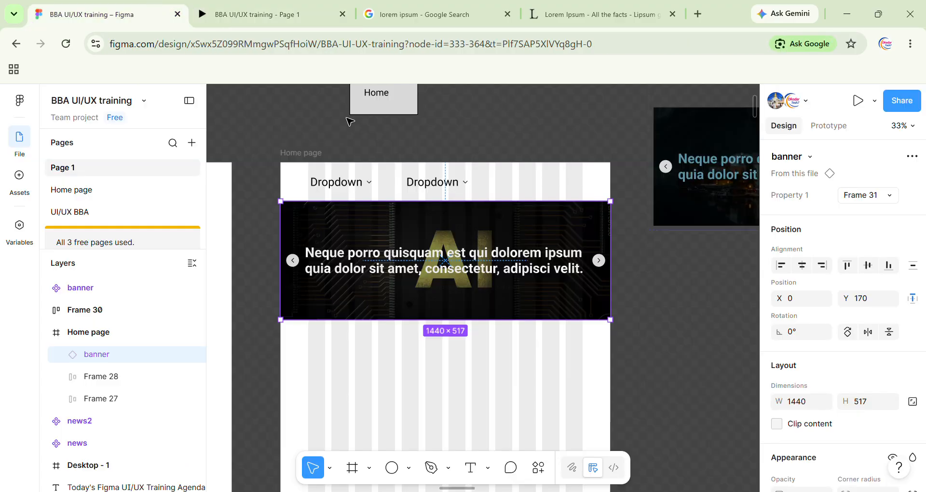
Prototype both arrow buttons of the AI banner variant to change to Frame 32 on click with an Instant animation
scroll(538, 217, "right", 6)
scroll(538, 216, "up", 4)
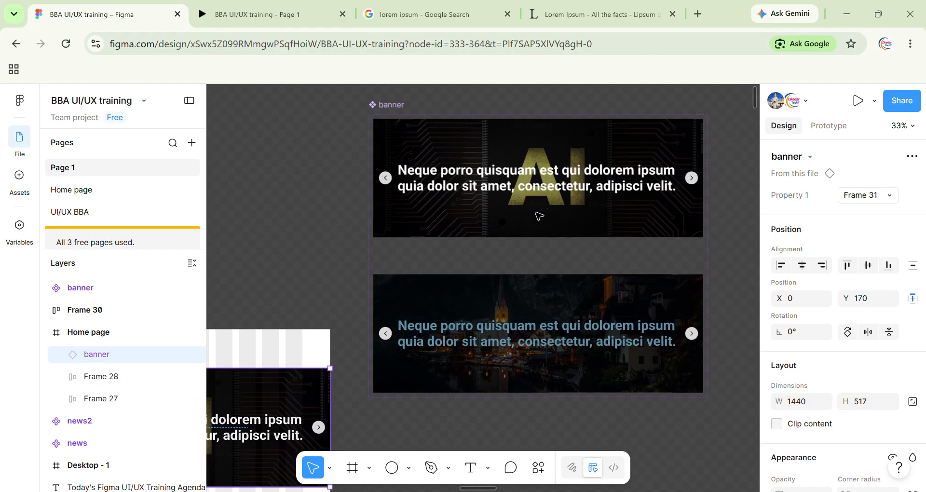
scroll(591, 221, "up", 2)
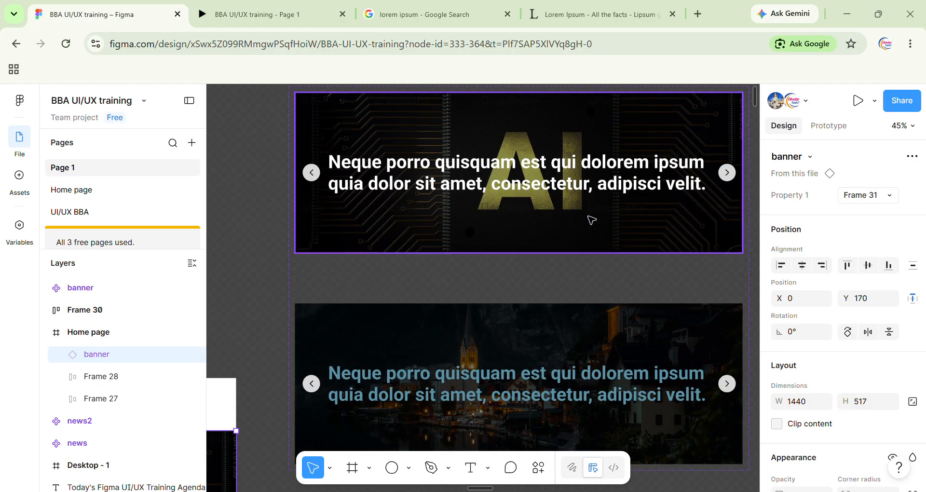
left_click(820, 126)
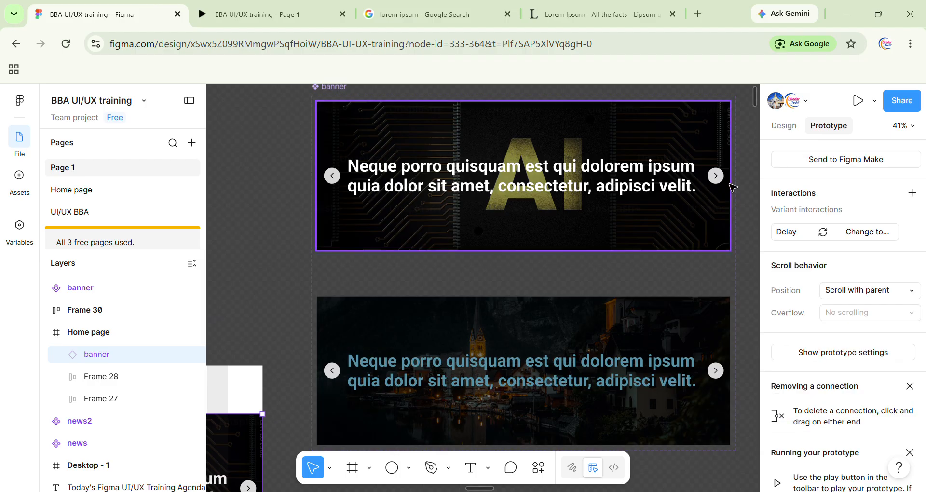
left_click(716, 177, "ctrl")
left_click_drag(719, 184, 676, 316)
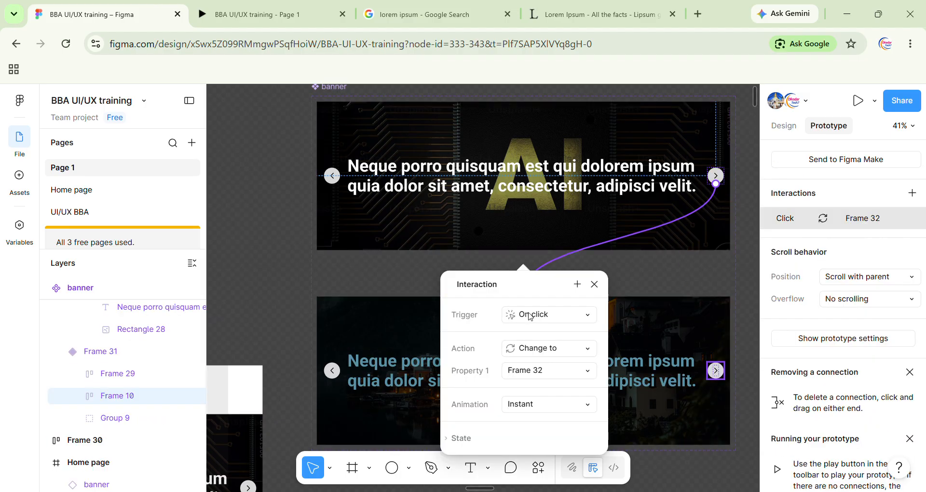
left_click(337, 183)
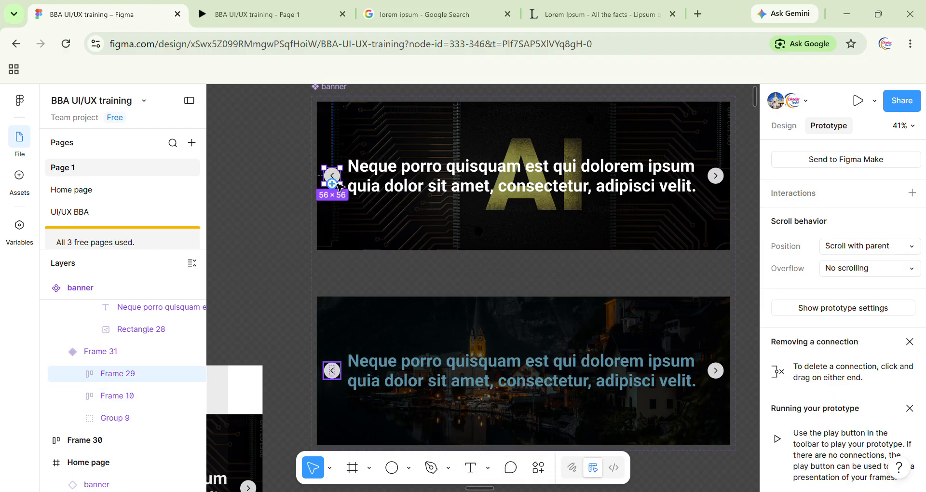
left_click_drag(332, 183, 420, 344)
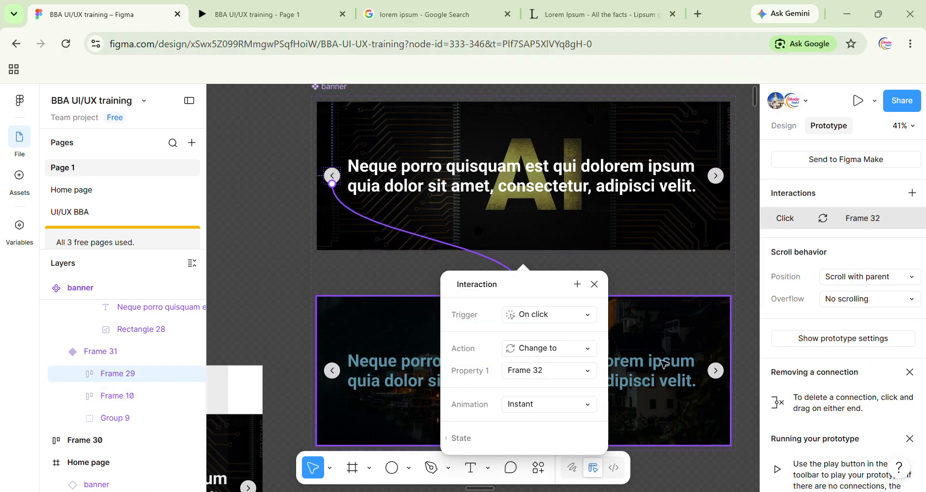
Prototype both arrow buttons of the night-town banner variant to change to Frame 31 on click with an Instant animation
left_click(716, 371)
left_click_drag(716, 363, 555, 203)
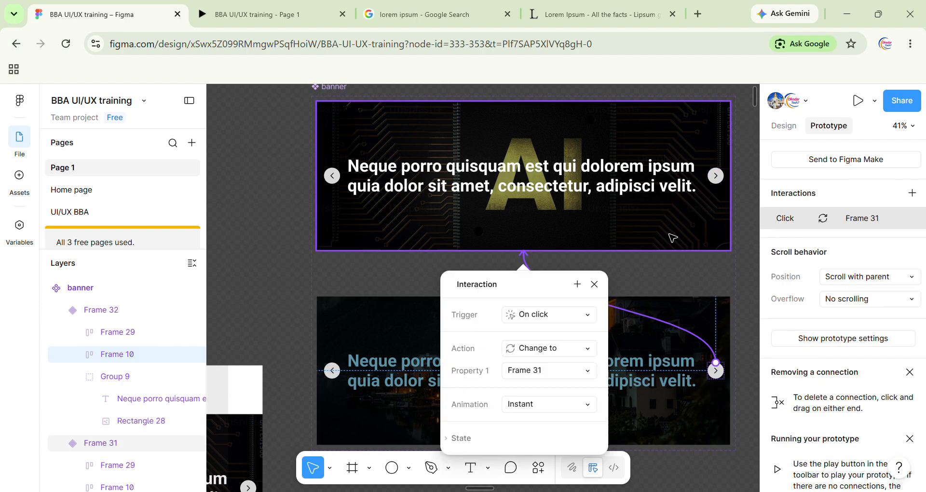
left_click(332, 370)
left_click_drag(340, 370, 382, 248)
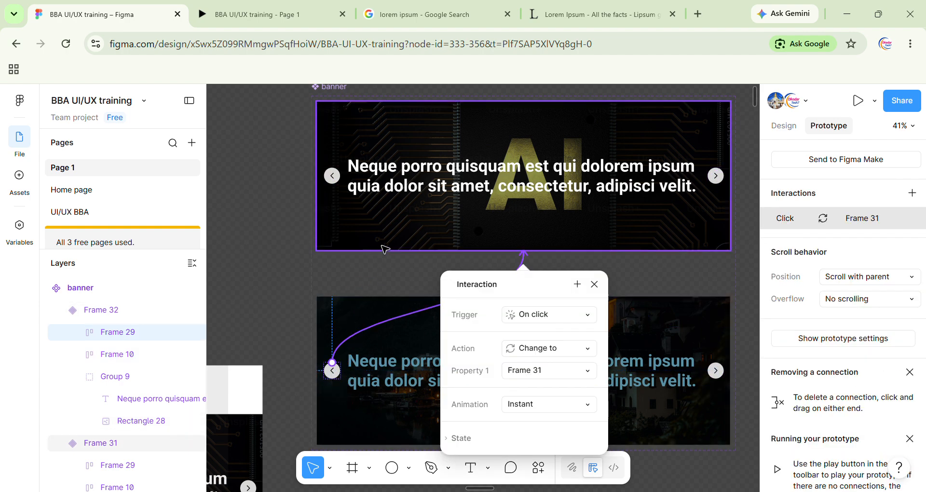
left_click(786, 125)
Test the banner's next and previous arrows repeatedly in the prototype preview
key("ctrl+Tab")
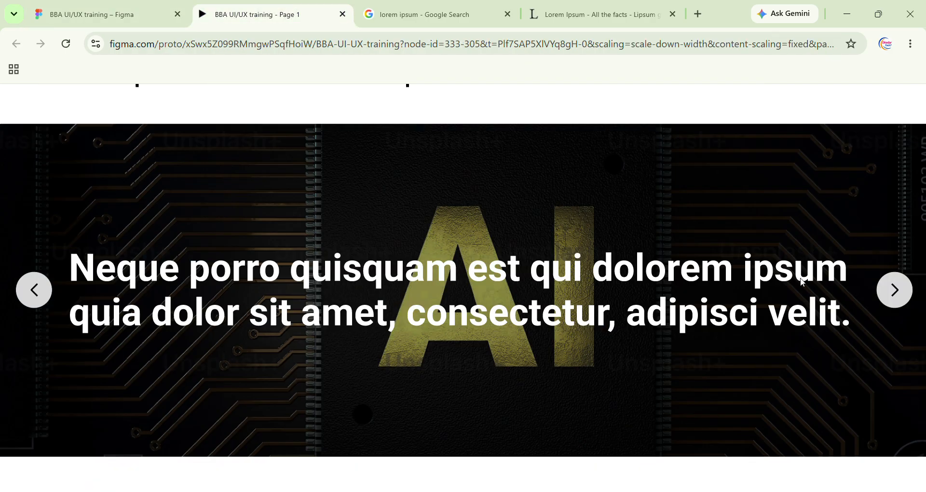
left_click(899, 295)
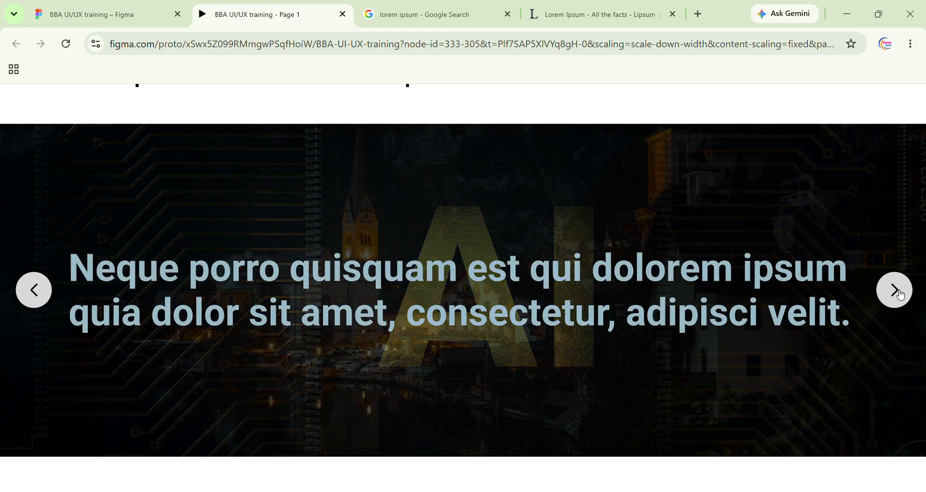
left_click(900, 295)
left_click(901, 295)
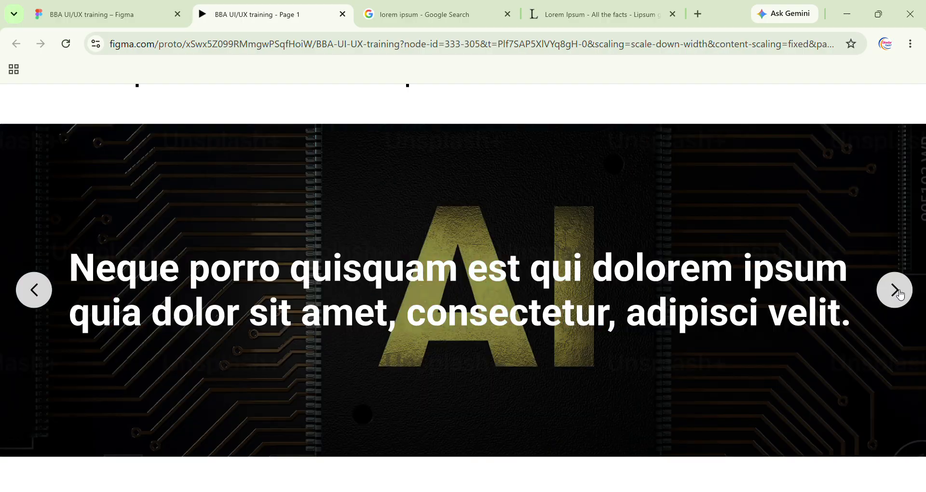
left_click(900, 295)
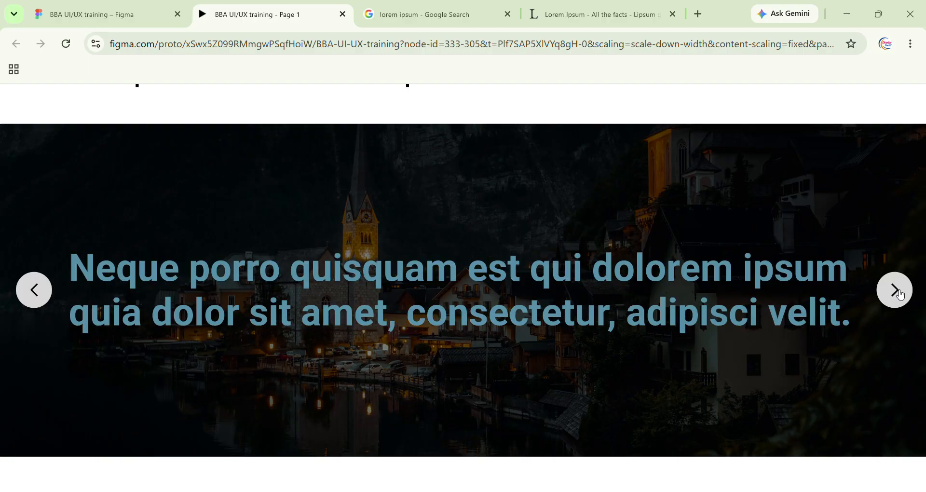
left_click(39, 296)
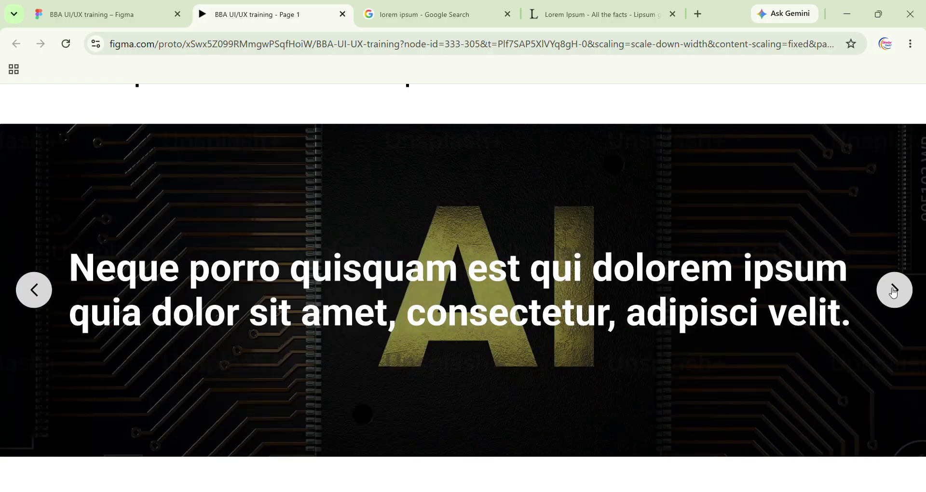
left_click(29, 298)
left_click(29, 298)
left_click(52, 293)
left_click(52, 292)
left_click(53, 293)
left_click(52, 293)
left_click(52, 293)
left_click(889, 294)
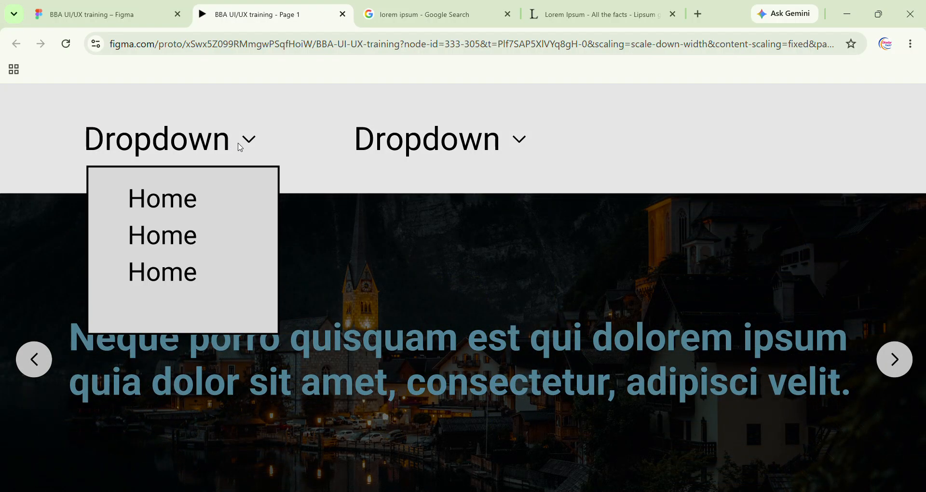
Test the dropdown overlay together with the banner's next arrow in the prototype preview
mouse_move(502, 141)
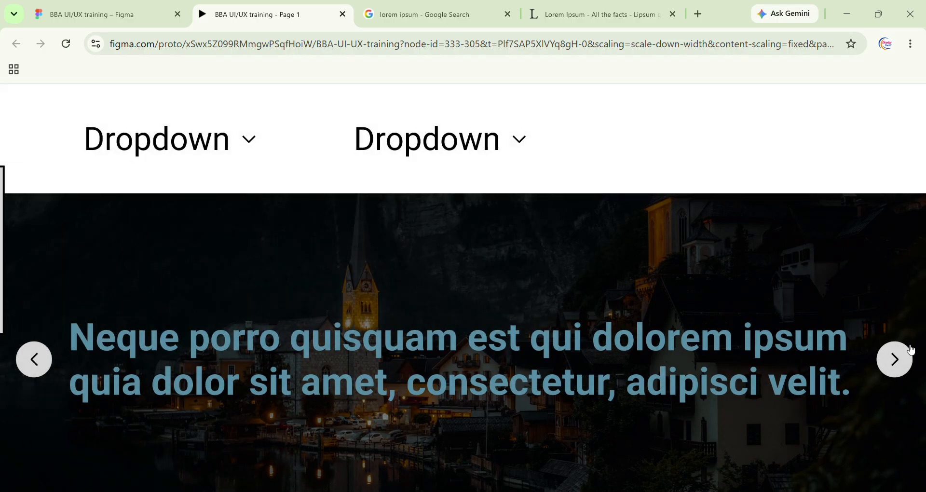
left_click(900, 367)
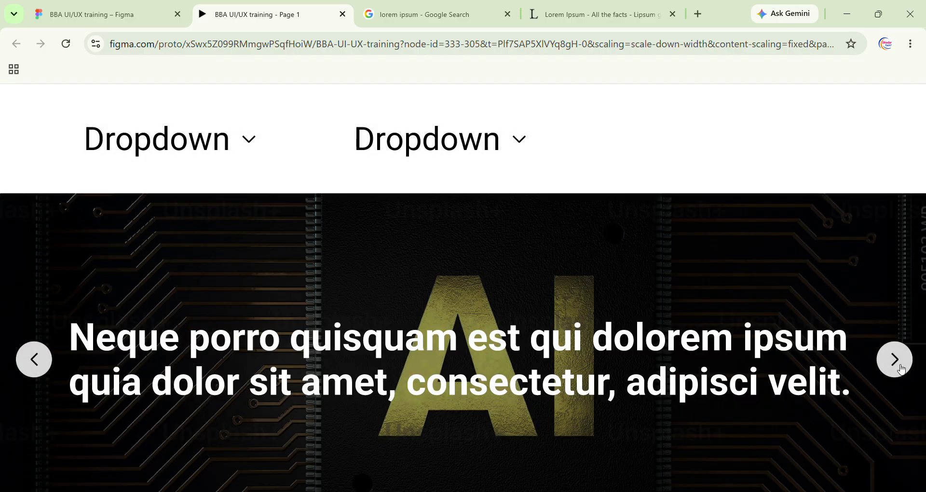
left_click(901, 369)
left_click(903, 368)
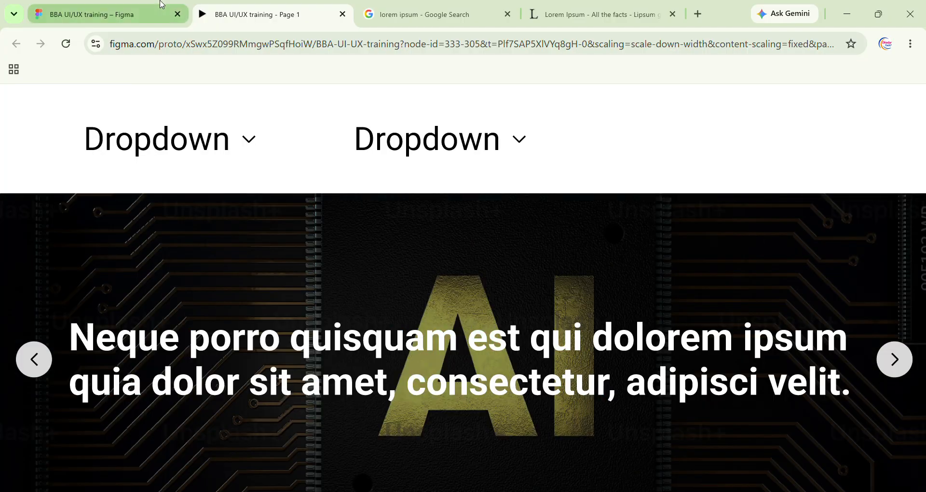
Return to the design file and review the Home page layout and the list of training agenda topics
left_click(96, 15)
scroll(667, 235, "down", 5)
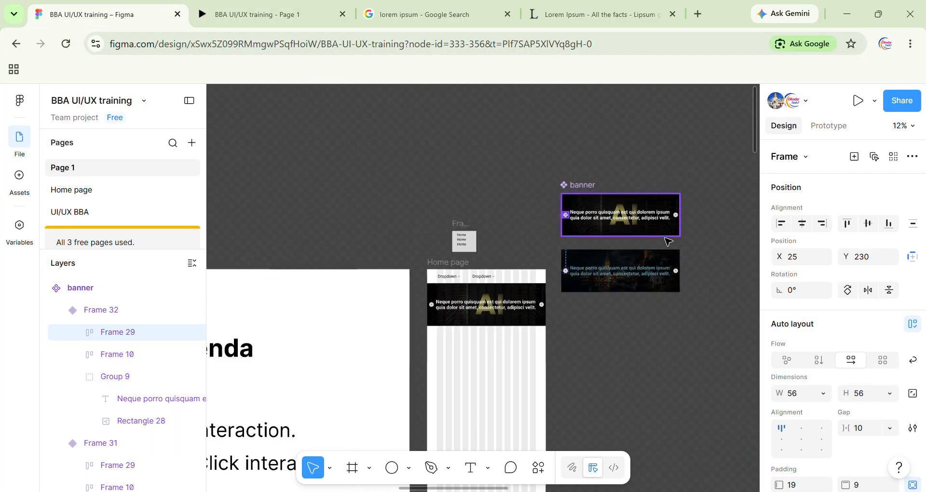
scroll(530, 351, "up", 6)
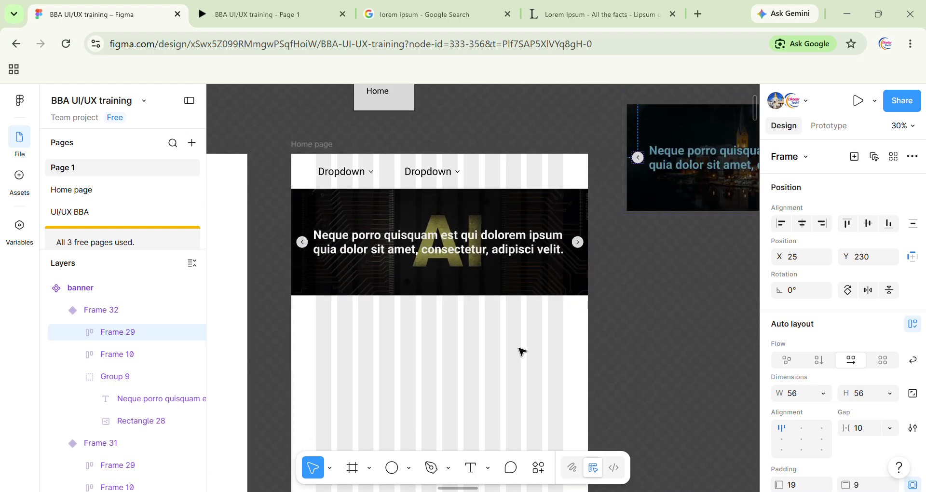
scroll(416, 307, "down", 2)
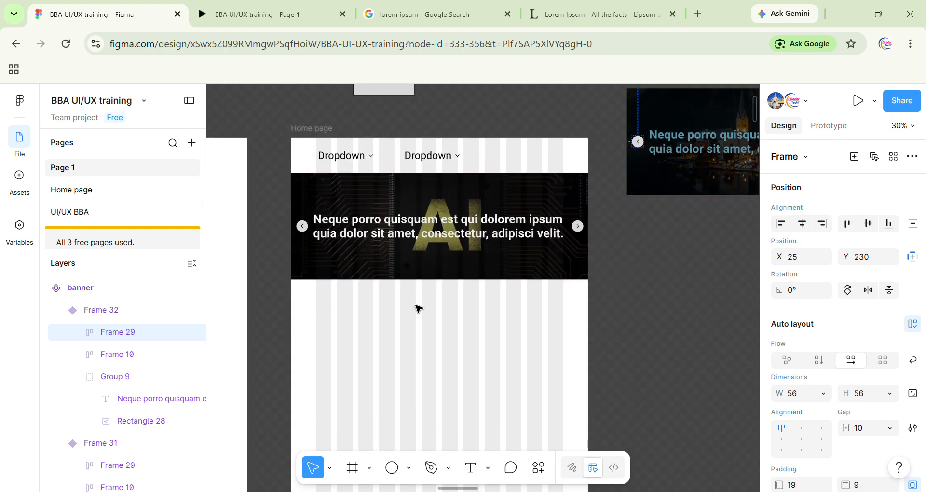
scroll(416, 307, "left", 6)
scroll(418, 309, "down", 5)
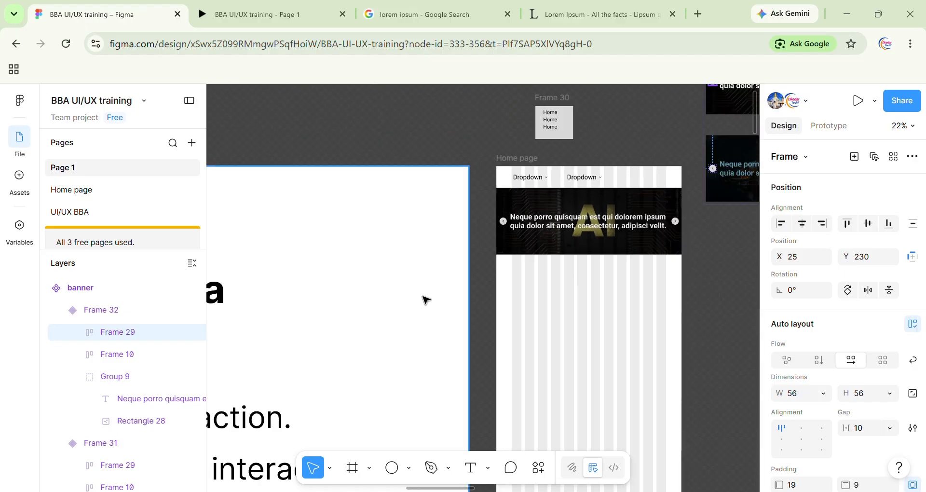
scroll(428, 295, "down", 3)
scroll(428, 295, "left", 5)
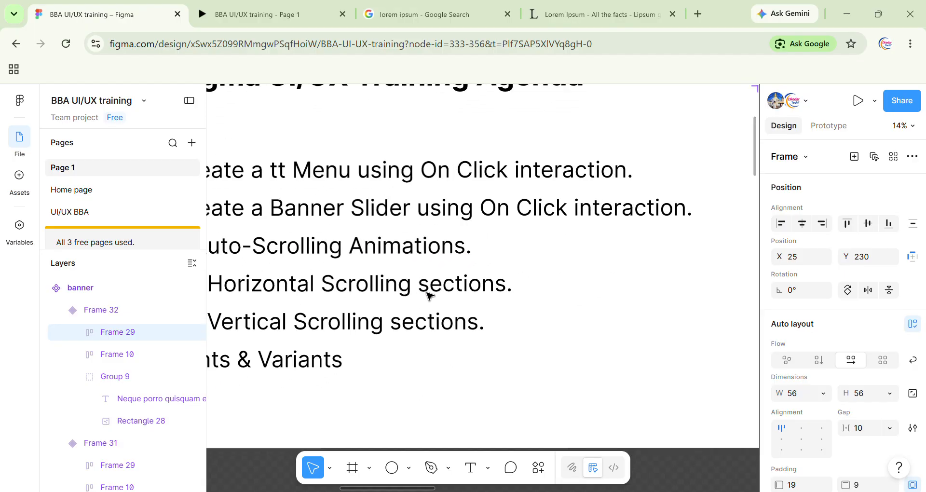
Draw a 381 × 214 rectangle below the Home page banner, spanning the first four layout-grid columns
scroll(428, 296, "left", 3)
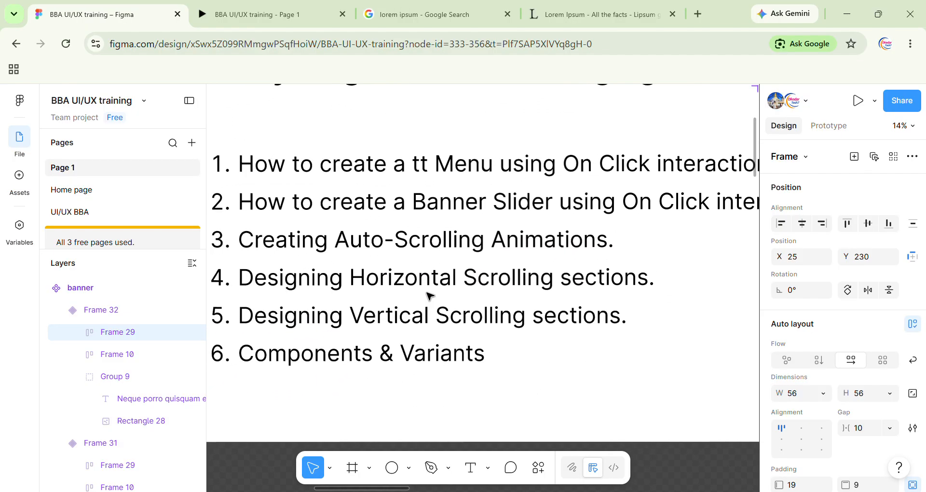
scroll(429, 295, "right", 8)
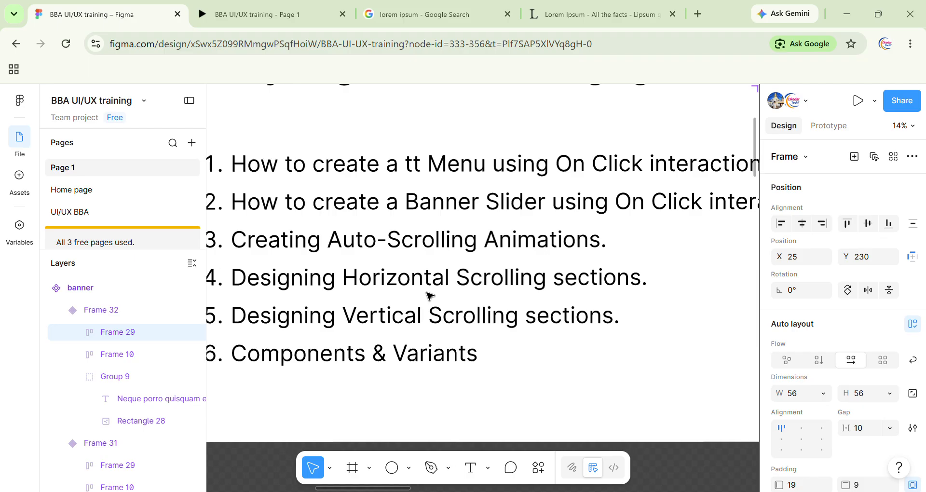
scroll(429, 295, "up", 4)
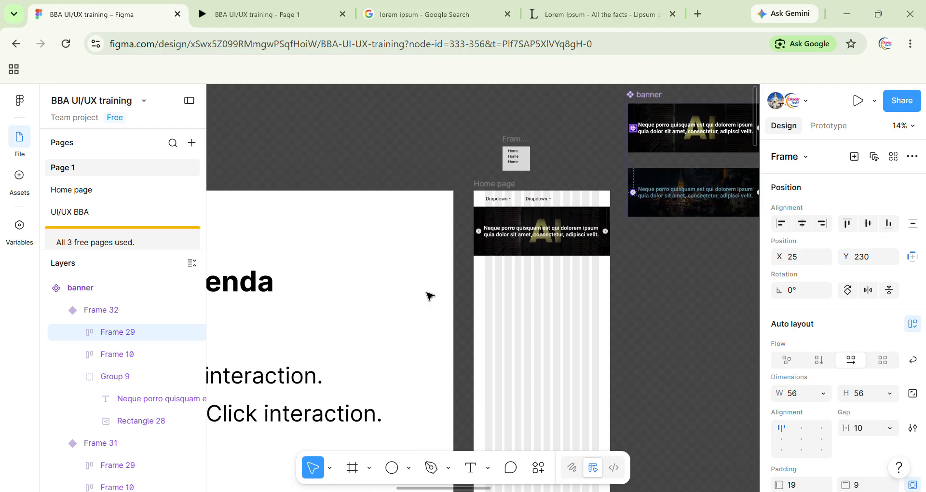
scroll(424, 298, "up", 5)
scroll(419, 303, "up", 2)
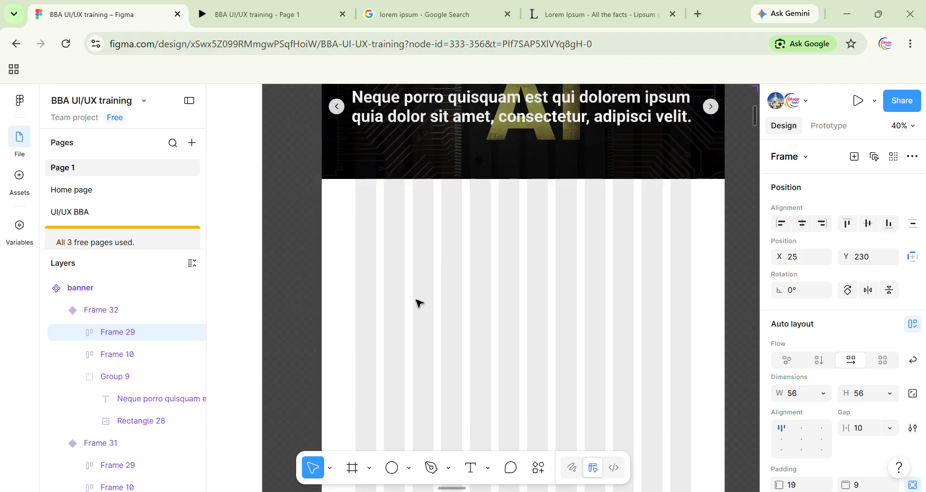
scroll(419, 303, "right", 2)
scroll(420, 303, "up", 2)
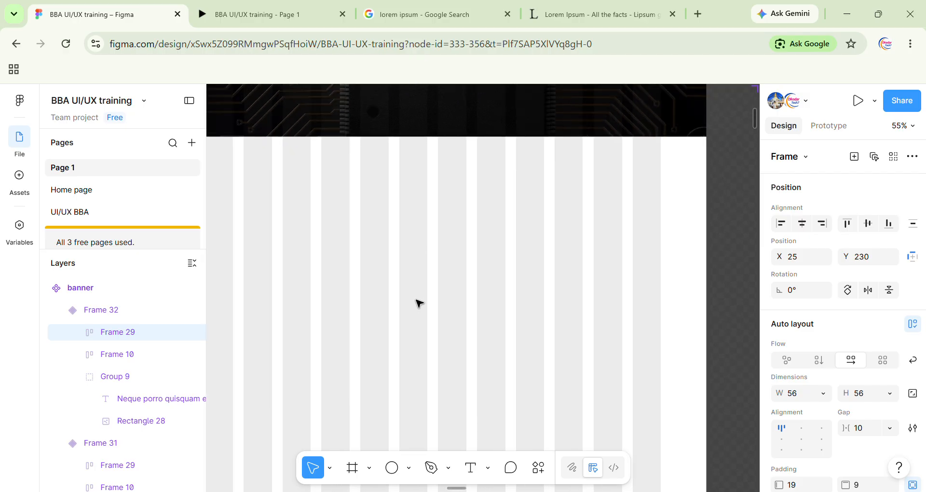
scroll(418, 302, "down", 4)
scroll(419, 300, "left", 2)
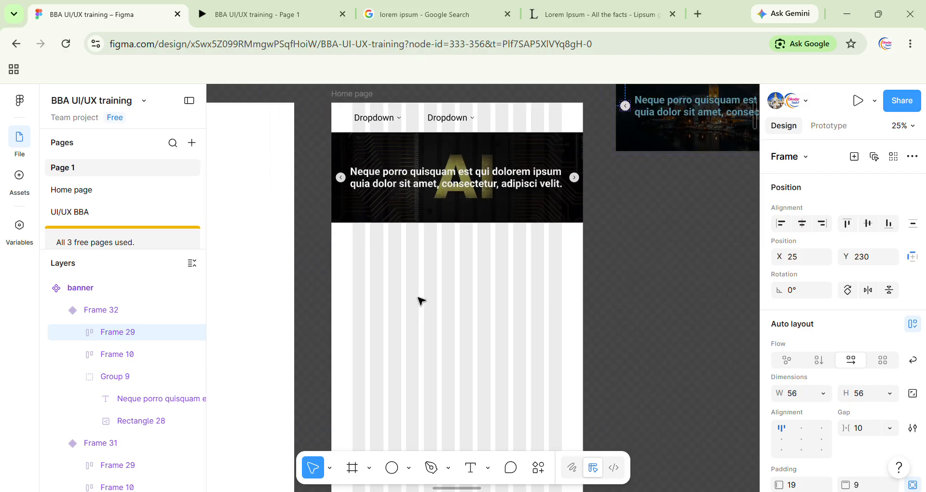
key("r")
mouse_move(372, 277)
left_mouse_down()
mouse_move(412, 310)
mouse_move(455, 312)
mouse_move(435, 311)
left_mouse_up()
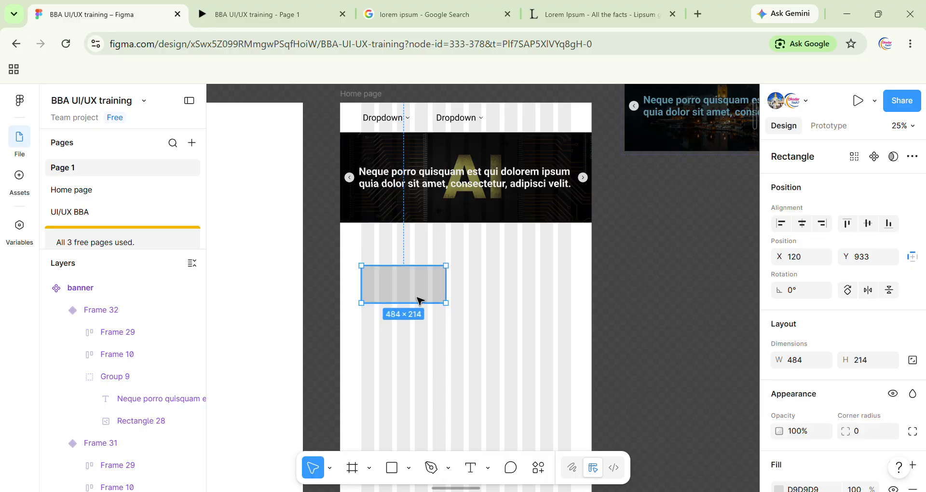
scroll(433, 299, "up", 5)
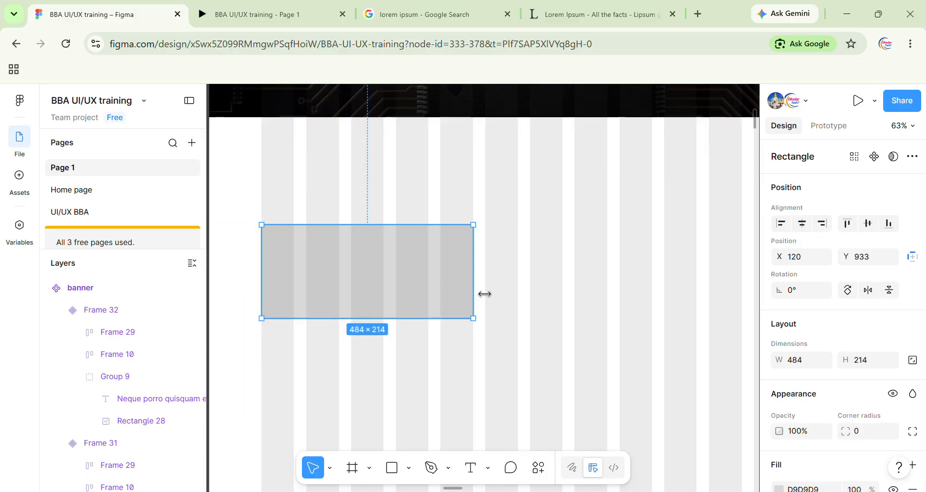
left_click_drag(485, 294, 434, 288)
Duplicate the rectangle twice along the same row, placing the copies at X 529 and X 939 on the grid
left_click_drag(343, 275, 523, 276)
scroll(529, 277, "down", 2)
scroll(508, 279, "right", 5)
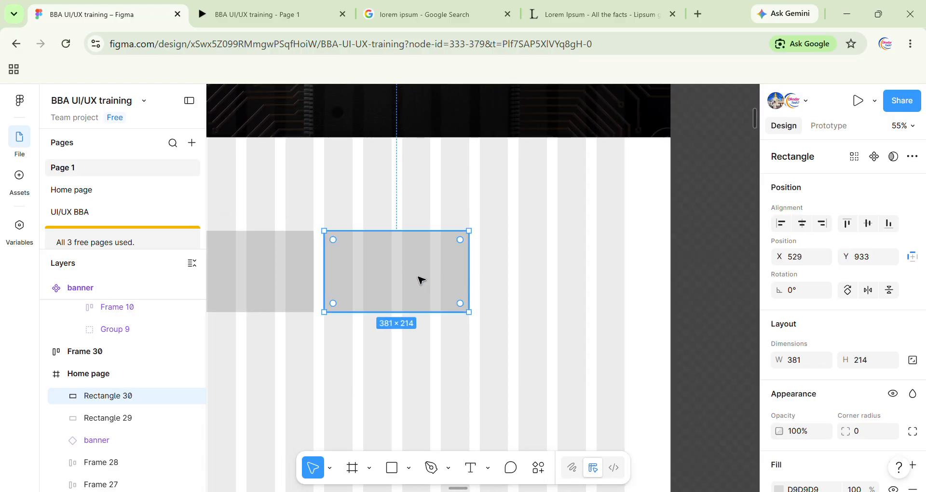
left_click_drag(422, 279, 568, 273)
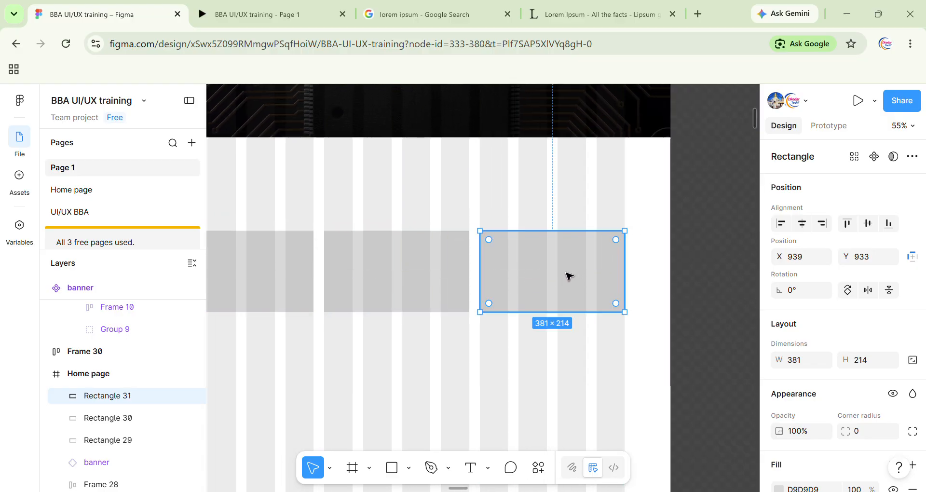
Fill the middle rectangle with FF3E3E and the third one with 000000 at 60% opacity
scroll(564, 274, "down", 3)
left_click(459, 273)
scroll(827, 389, "down", 3)
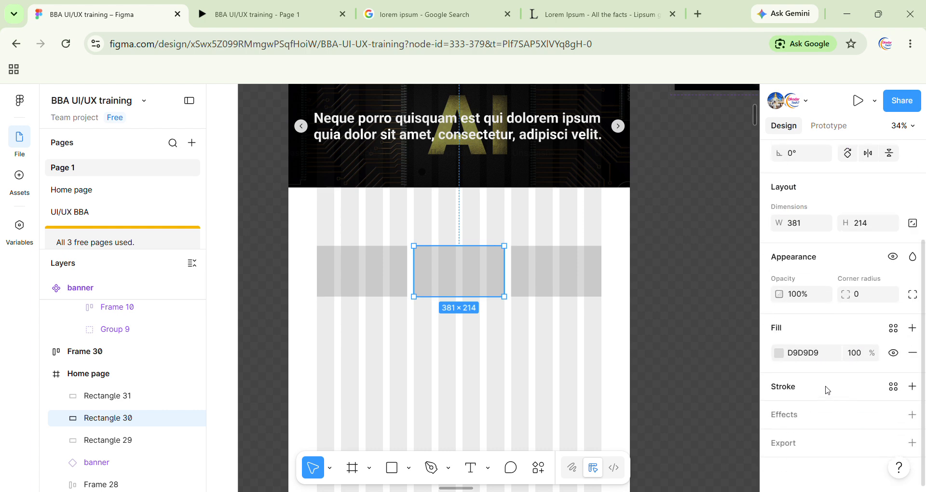
left_click(779, 353)
left_click(676, 477)
left_click(560, 290)
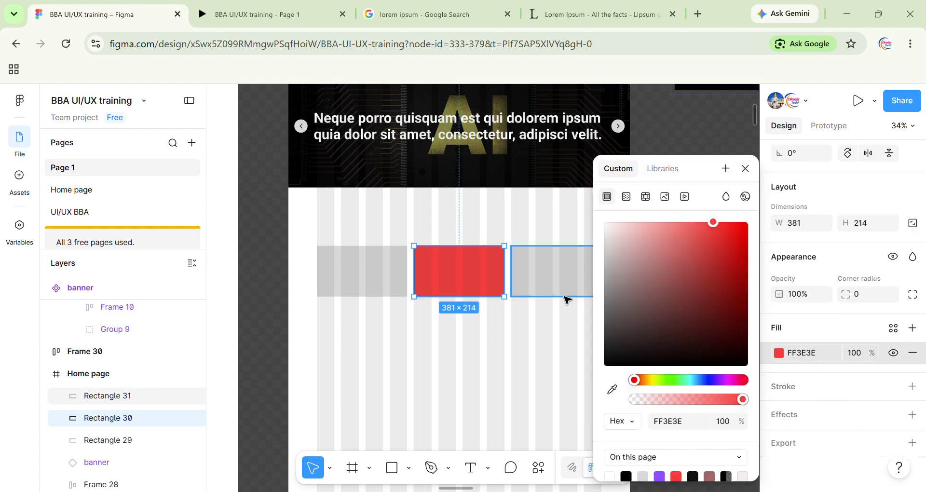
left_click(779, 353)
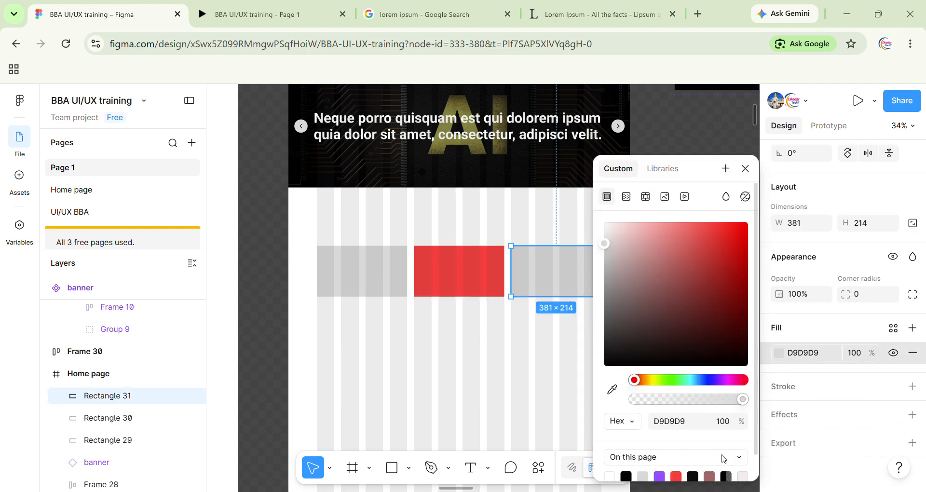
left_click(726, 477)
left_click(746, 169)
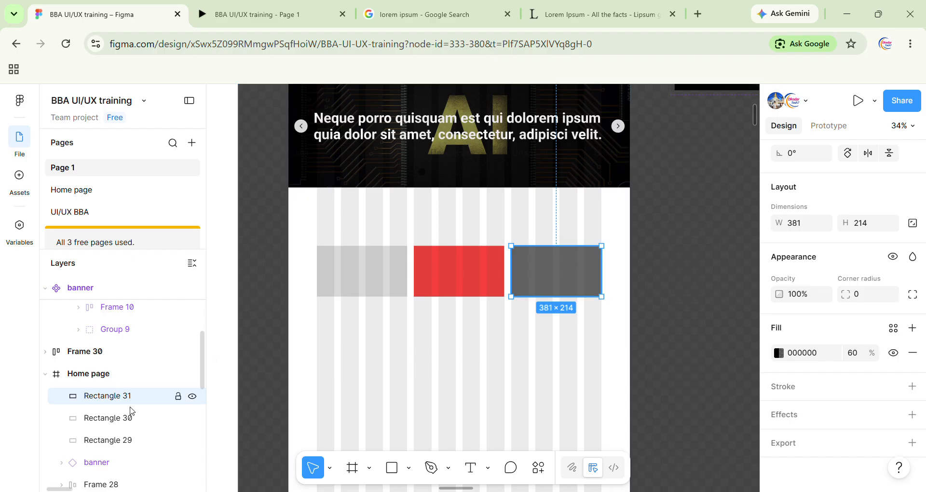
Wrap the three rectangles in a horizontal auto layout frame and expand its layers
left_click(109, 440, "shift")
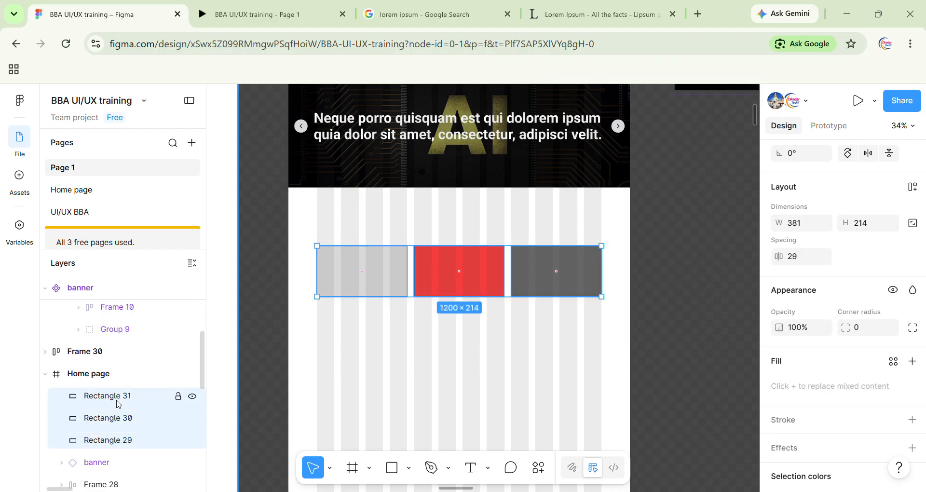
key("shift+a")
left_click(61, 397)
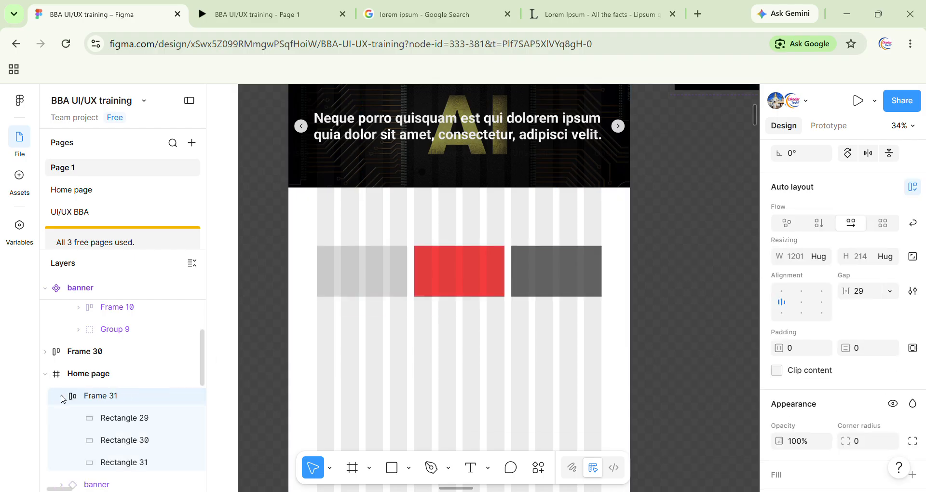
left_click(116, 417)
scroll(632, 269, "down", 3)
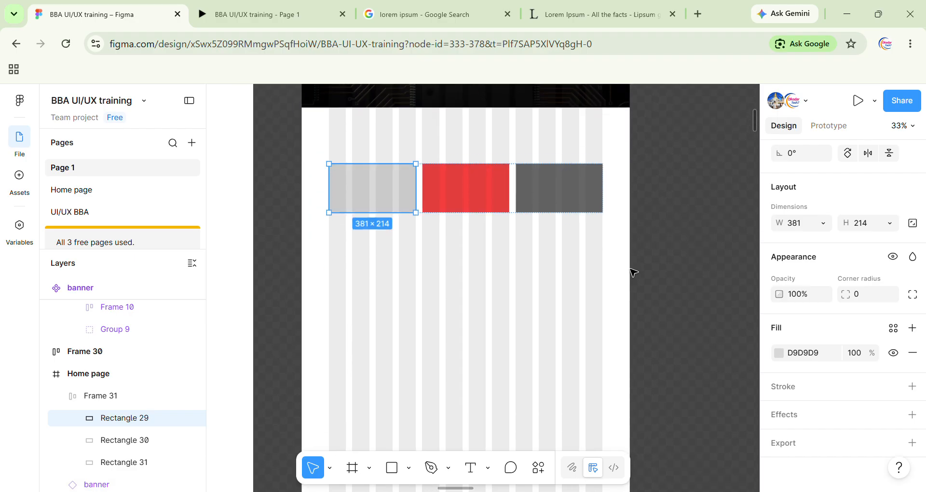
left_click(136, 462, "shift")
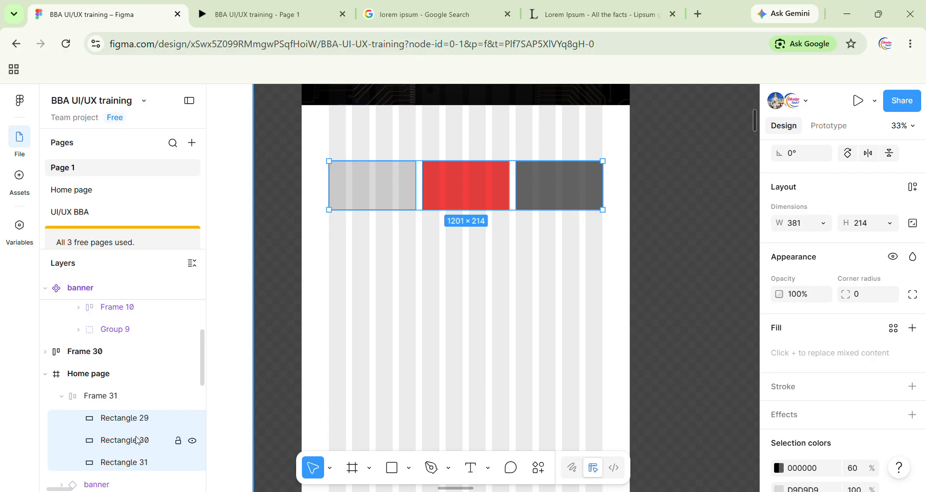
type("Neque porro quisquam est qui dolorem ipsum quia dolor sit amet, consectetur, adipisci velit.")
key("ctrl+z")
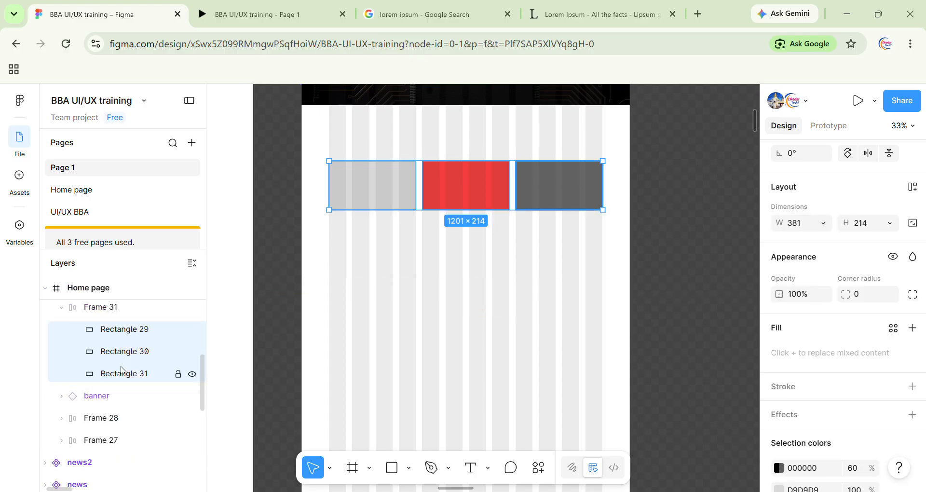
Duplicate the frame's three rectangles so the copies follow the originals in the auto layout row
left_click(136, 374)
scroll(121, 364, "up", 2)
left_click(121, 421)
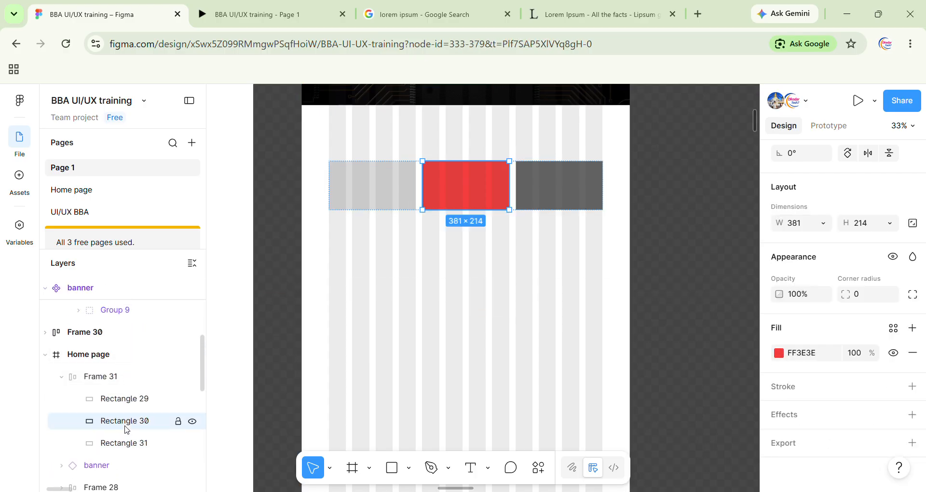
left_click(120, 399, "shift")
left_click(121, 444, "shift")
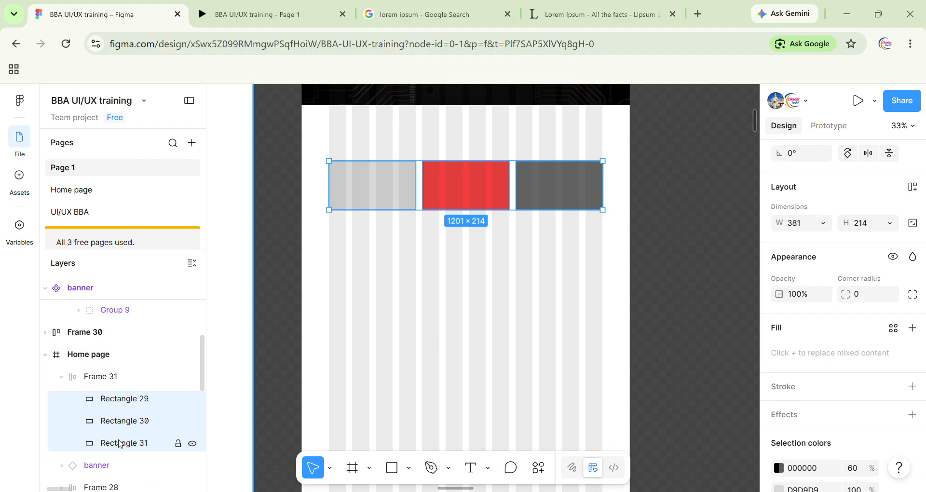
key("ctrl+d")
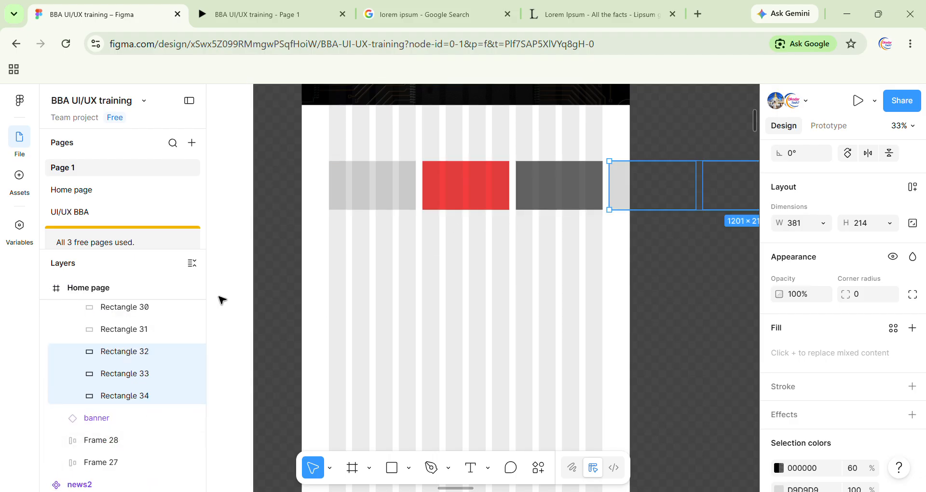
Move the rectangle row's frame out of the Home page onto the empty canvas below the banner variants
scroll(111, 338, "up", 3)
left_click(110, 331)
scroll(591, 261, "right", 3)
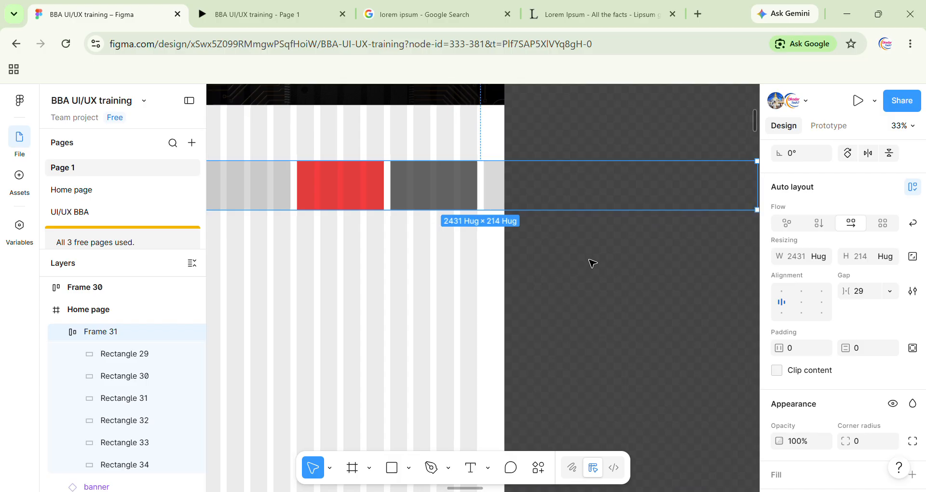
scroll(589, 261, "down", 4)
left_click_drag(483, 224, 667, 178)
scroll(665, 244, "right", 5)
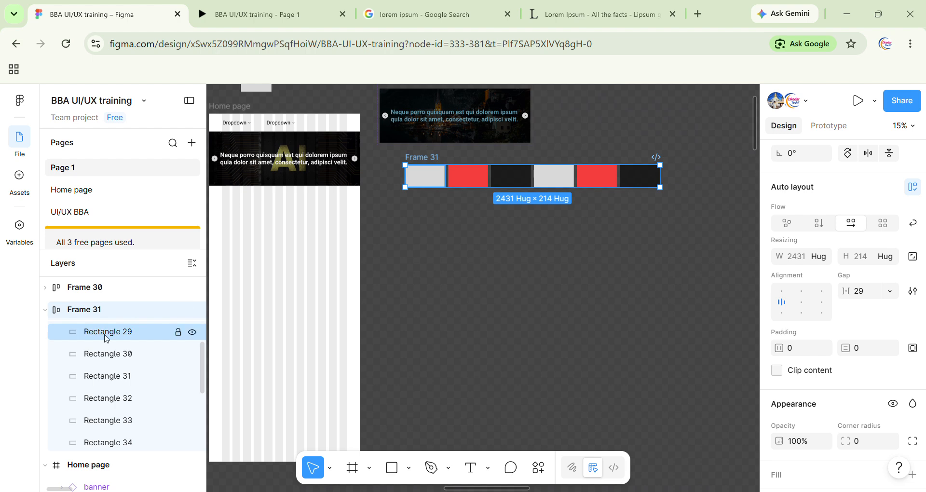
Add another set of three copied rectangles to the end of the auto layout row
key("ctrl+v")
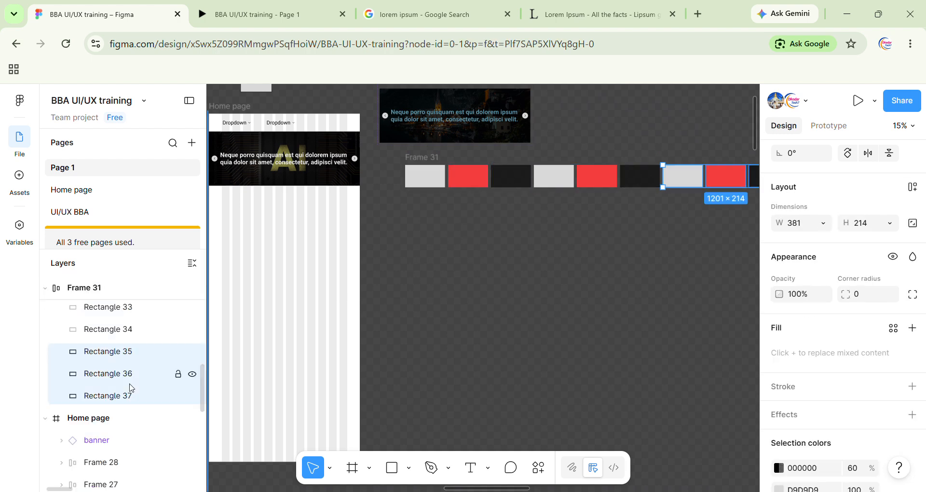
scroll(571, 296, "up", 1)
scroll(571, 296, "right", 1)
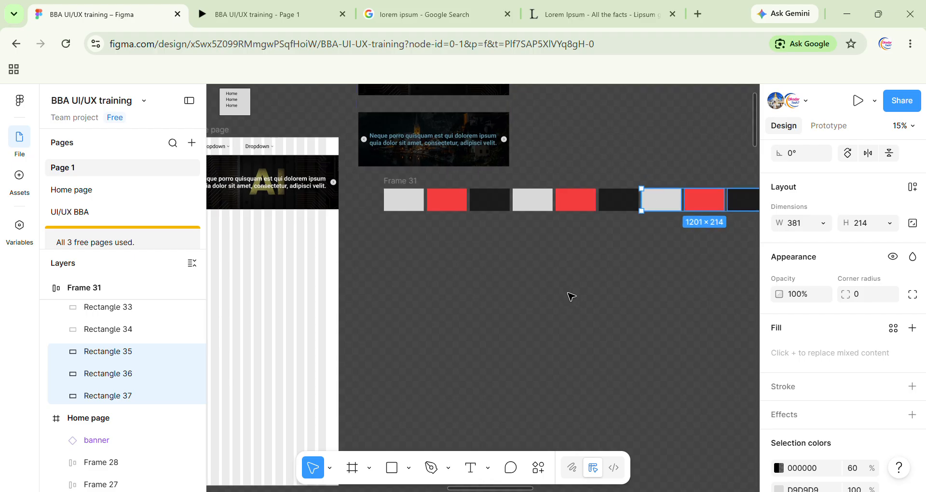
scroll(106, 352, "up", 5)
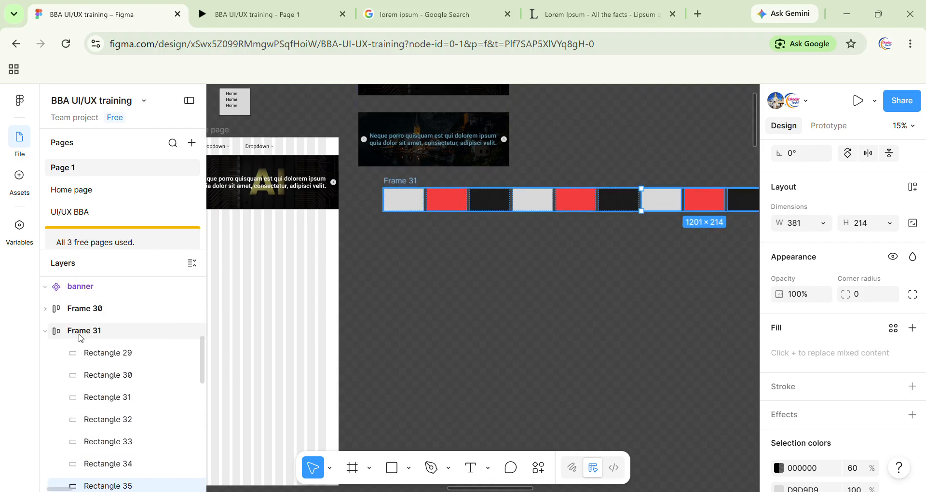
Adjust the position of the nine-rectangle frame and place a duplicate of it directly below
left_click(84, 346)
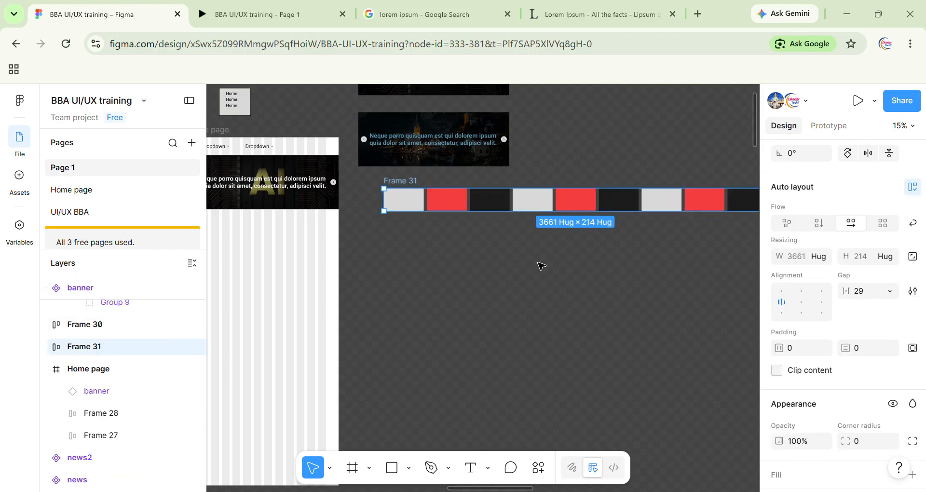
scroll(451, 229, "up", 3)
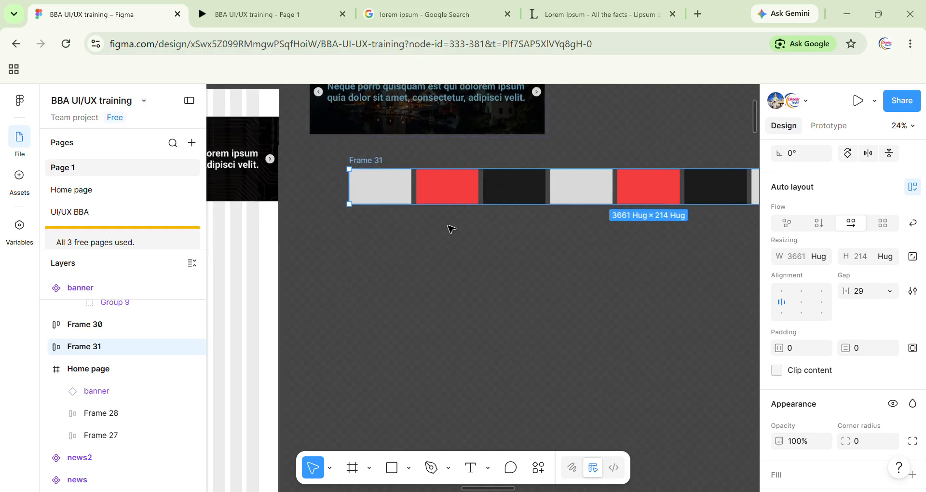
scroll(451, 229, "right", 3)
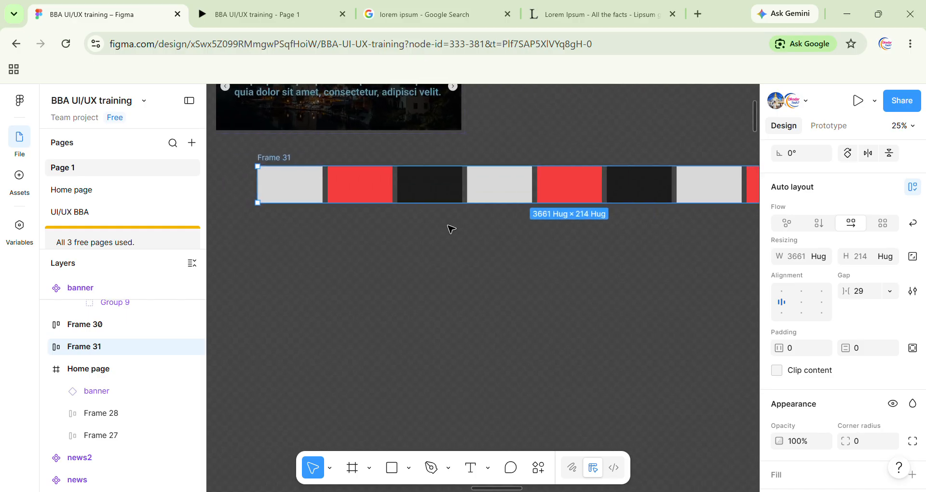
scroll(451, 229, "down", 4)
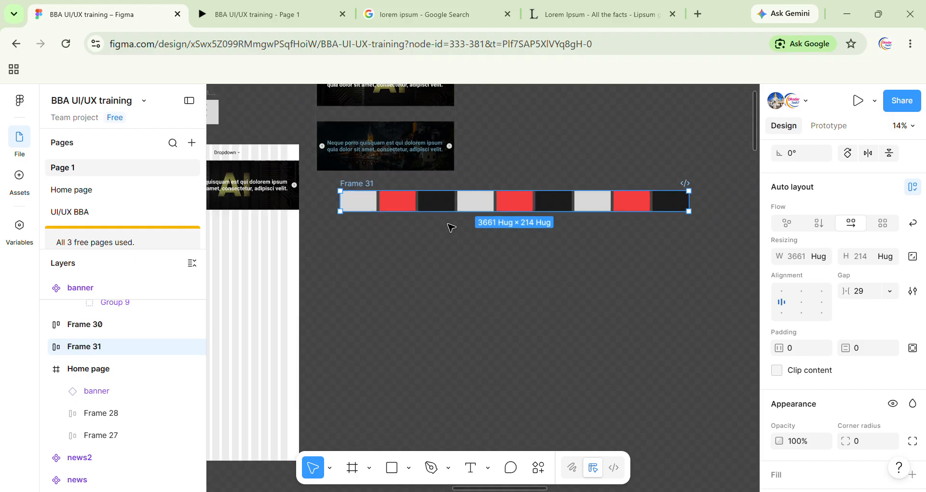
scroll(452, 228, "up", 2)
scroll(452, 226, "up", 1)
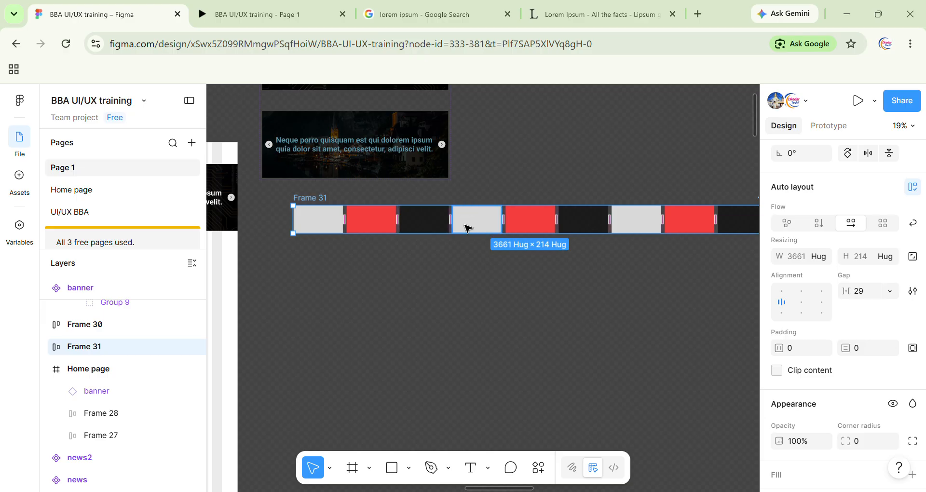
scroll(467, 228, "up", 2)
scroll(524, 303, "down", 3)
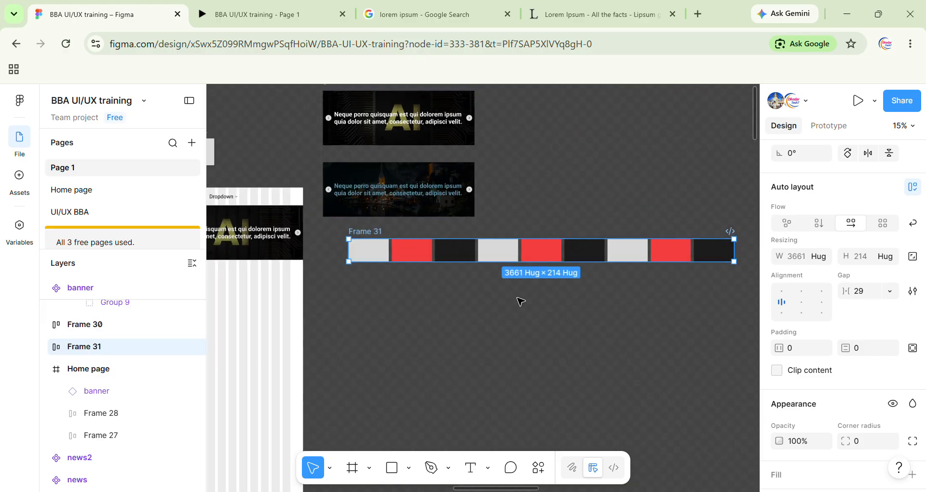
mouse_move(458, 257)
left_mouse_down()
mouse_move(512, 256)
mouse_move(473, 256)
left_mouse_up()
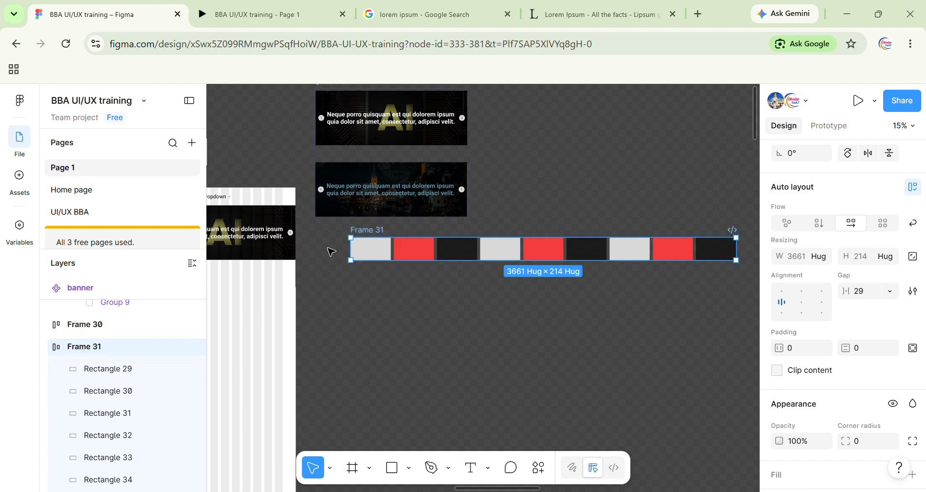
left_click_drag(369, 236, 369, 295, "alt")
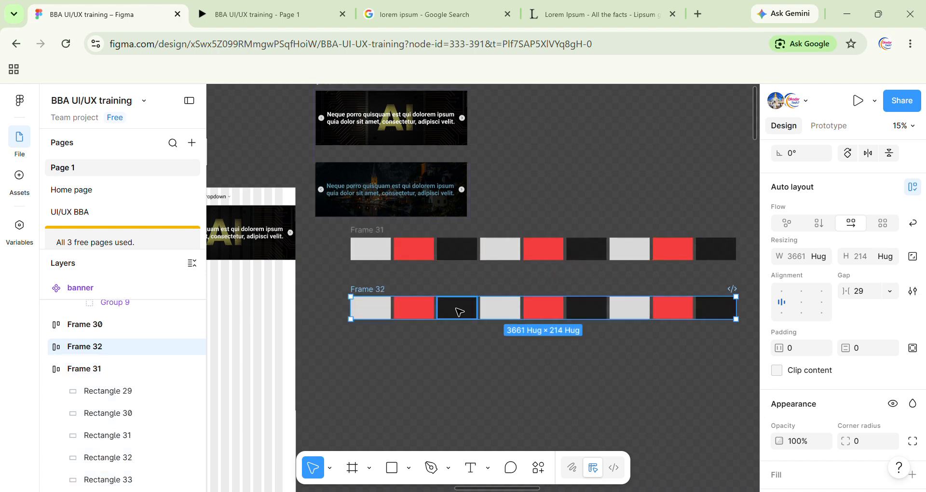
Try moving the duplicated nine-rectangle frame leftward so that it overlaps the Home page
left_click_drag(580, 311, 418, 296)
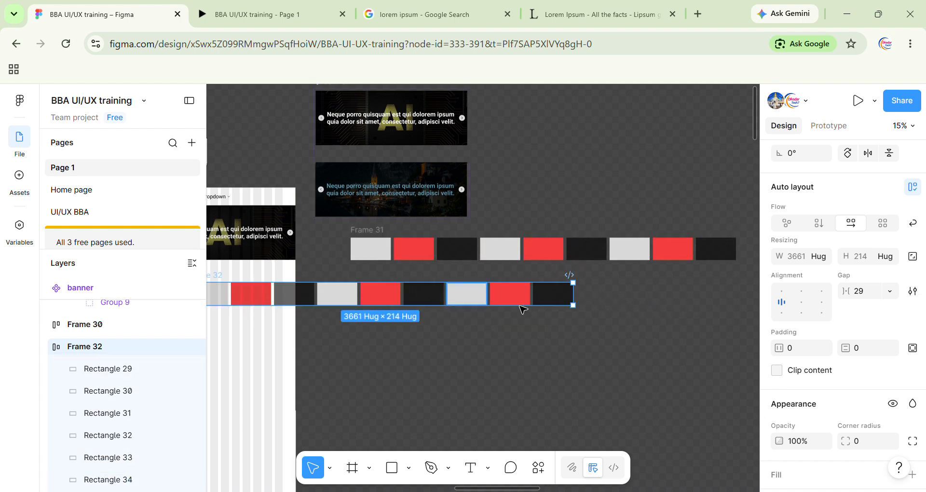
scroll(581, 302, "down", 1, "ctrl")
scroll(586, 306, "down", 2, "ctrl")
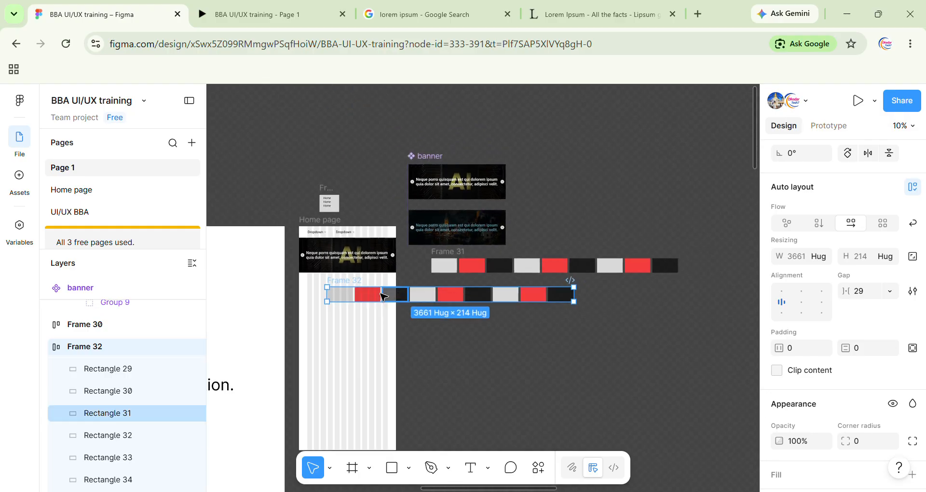
key("ctrl+z")
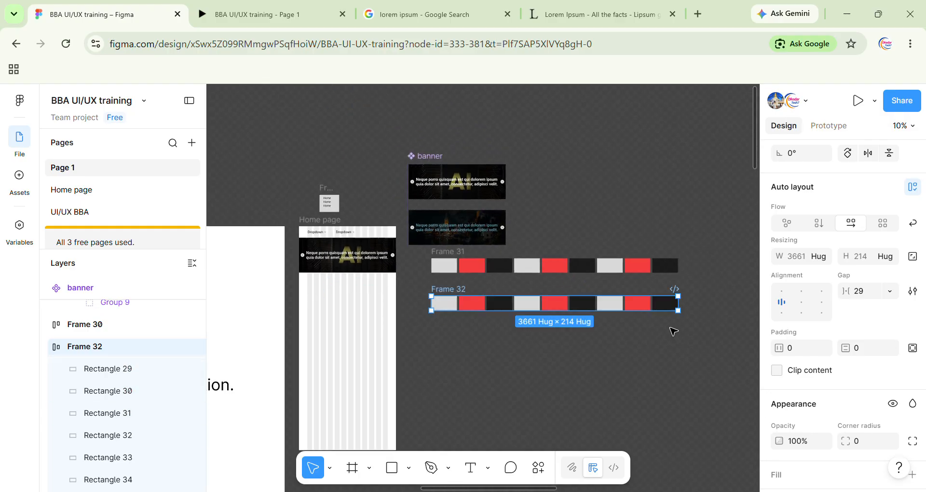
Undo the duplication of the nine-rectangle frame and collapse the original frame's list of rectangle layers
key("ctrl+z")
scroll(574, 309, "up", 4, "ctrl")
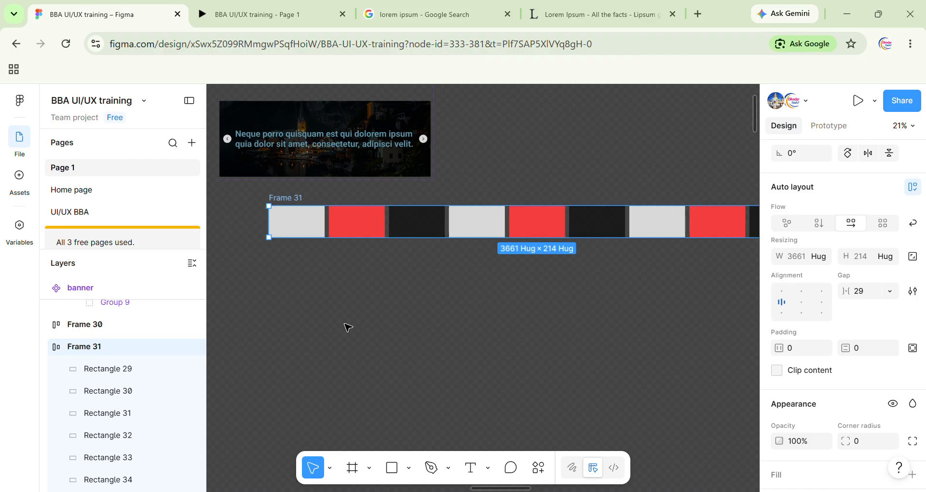
left_click(47, 347)
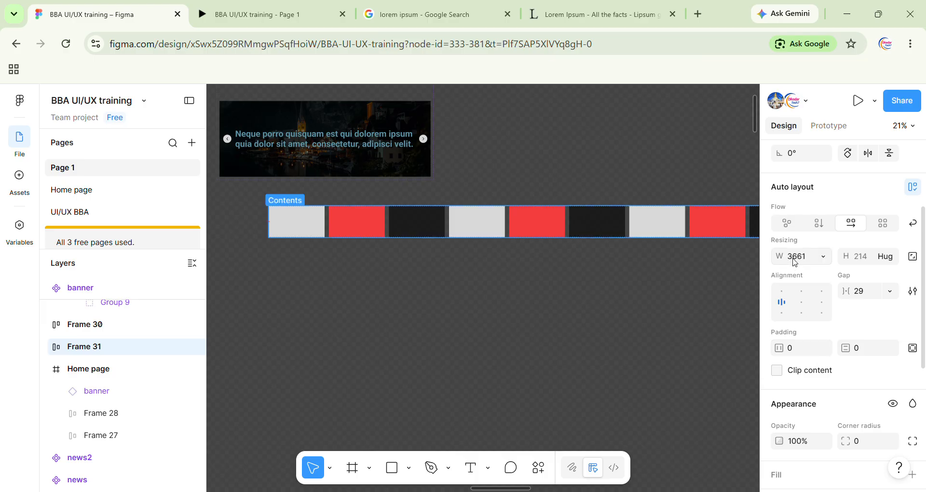
scroll(378, 277, "left", 7)
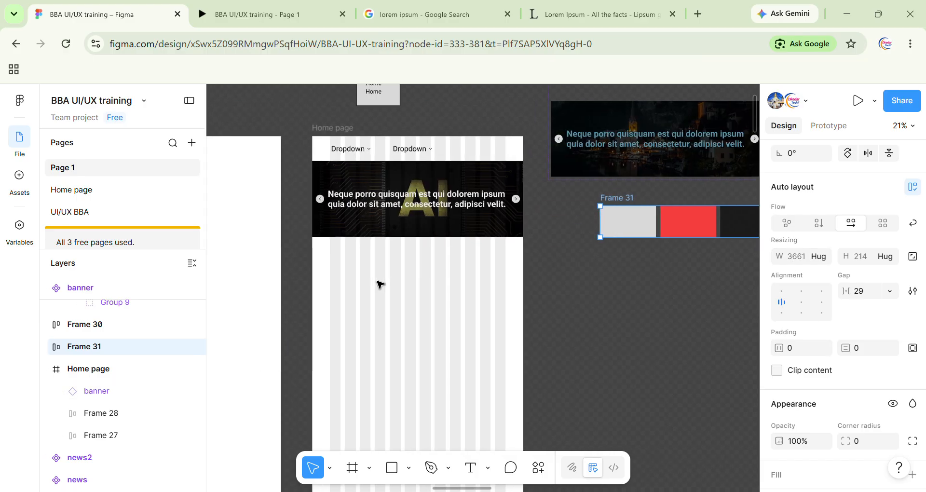
Try a 1200 × 354 rectangle spanning the Home page's layout columns below the banner, and undo it
left_click(379, 286)
left_click(341, 130)
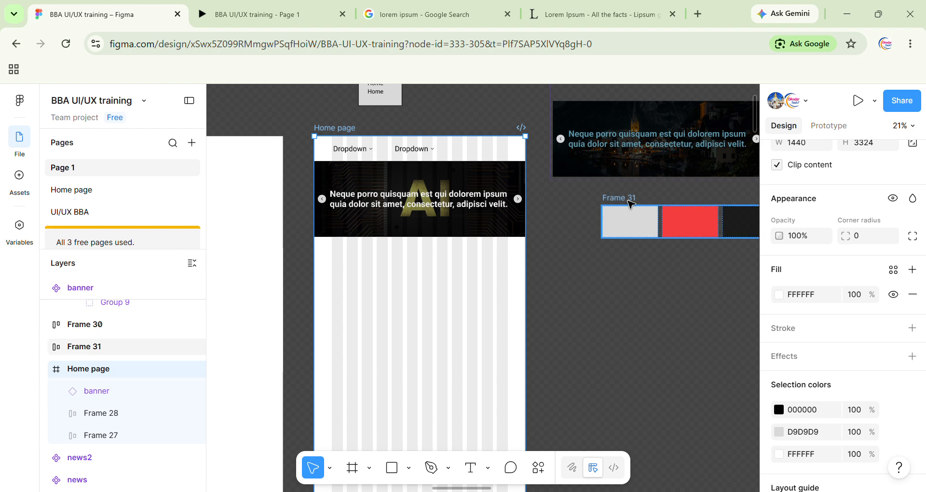
scroll(421, 319, "up", 5)
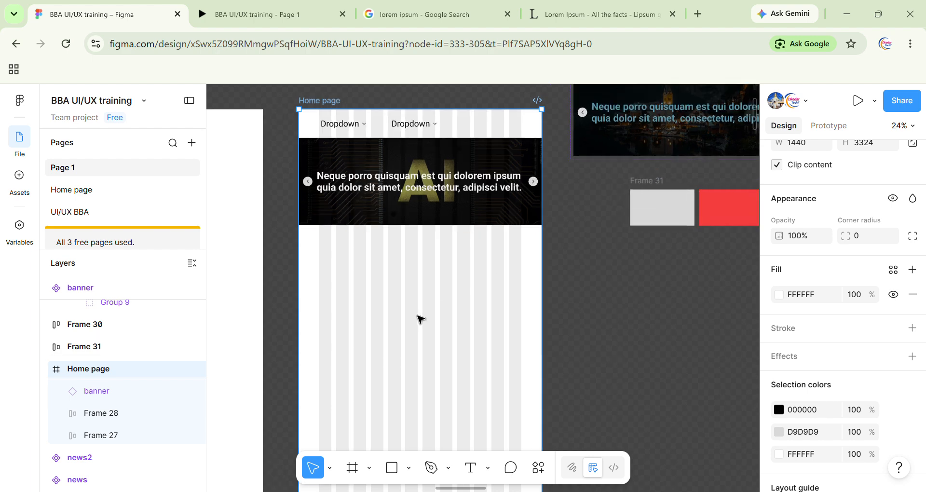
key("r")
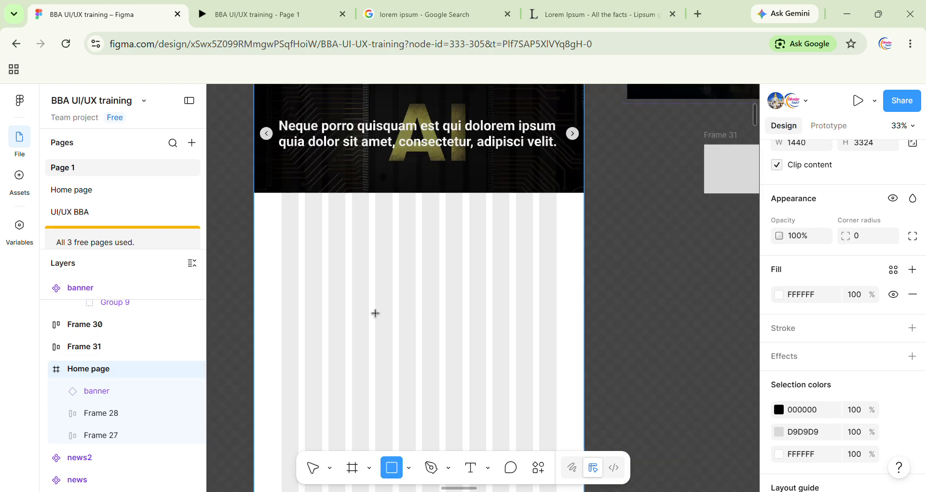
left_click_drag(281, 253, 566, 345)
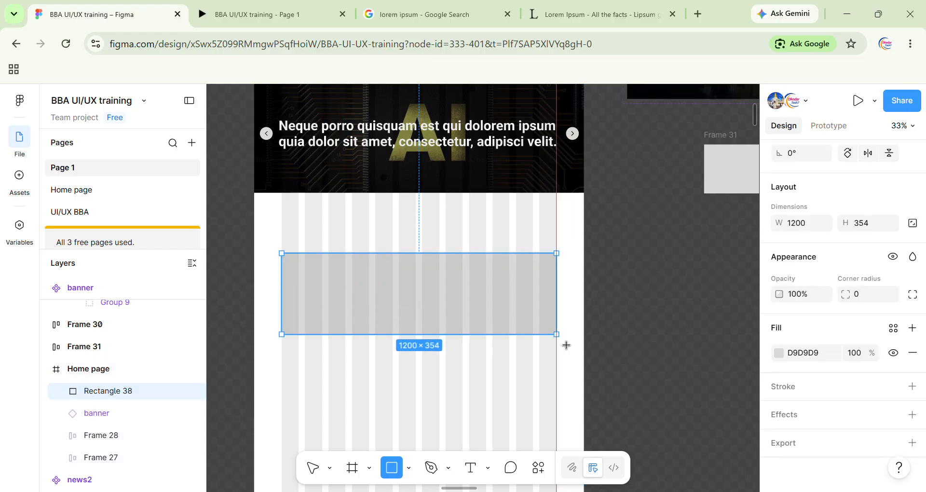
key("ctrl+z")
scroll(559, 337, "right", 5)
scroll(559, 337, "up", 2)
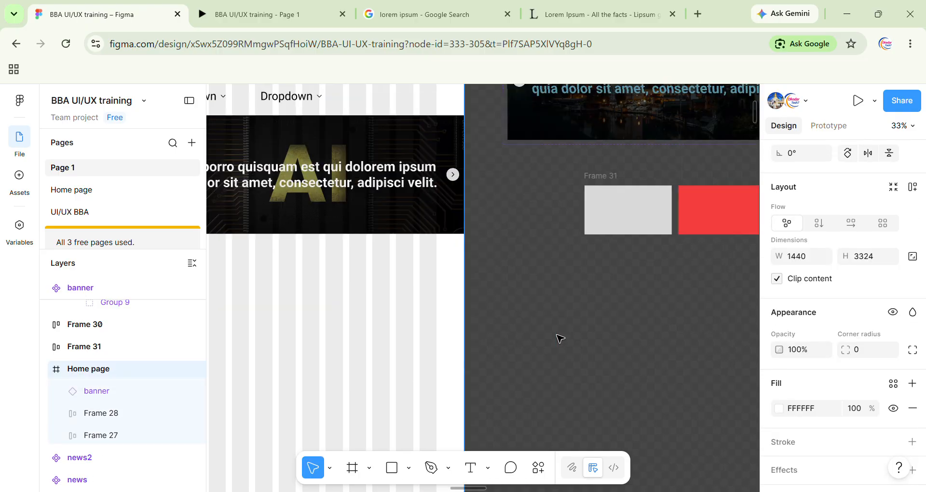
Wrap the auto-layout card strip Frame 31 in a new outer frame
left_click(468, 205)
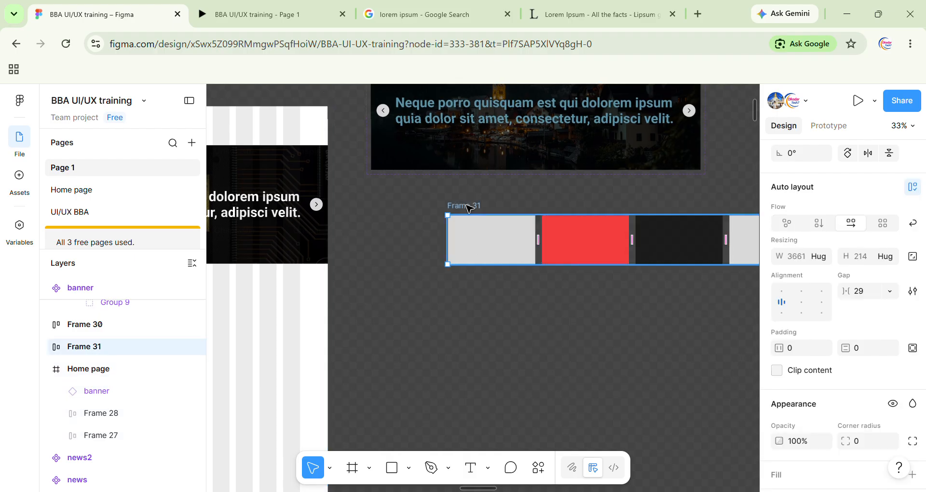
scroll(468, 207, "right", 10)
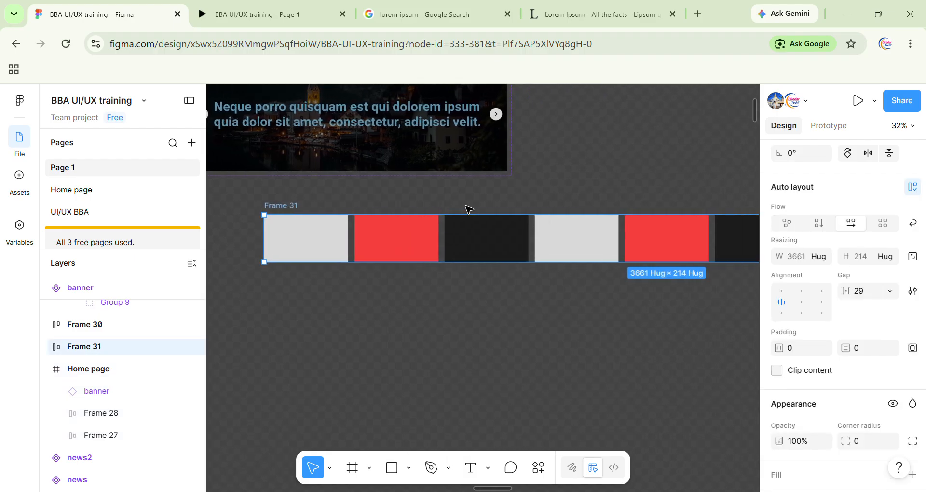
scroll(468, 208, "down", 5)
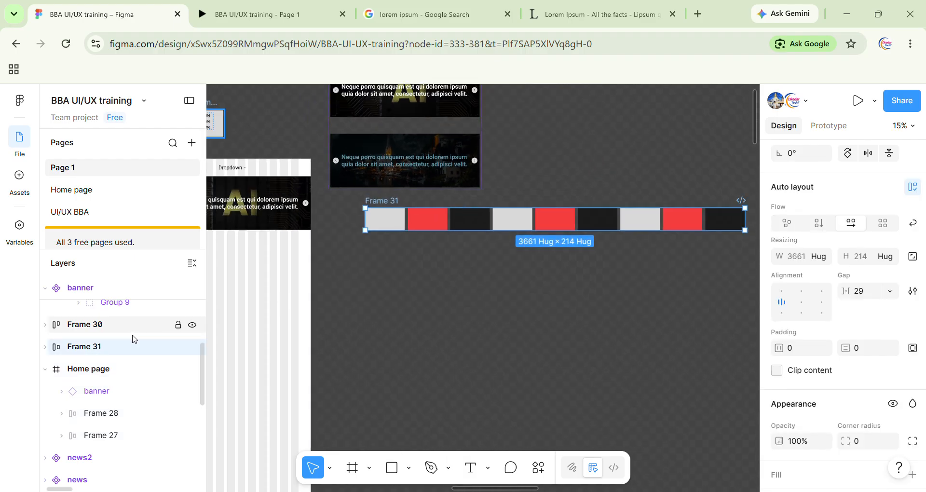
right_click(114, 345)
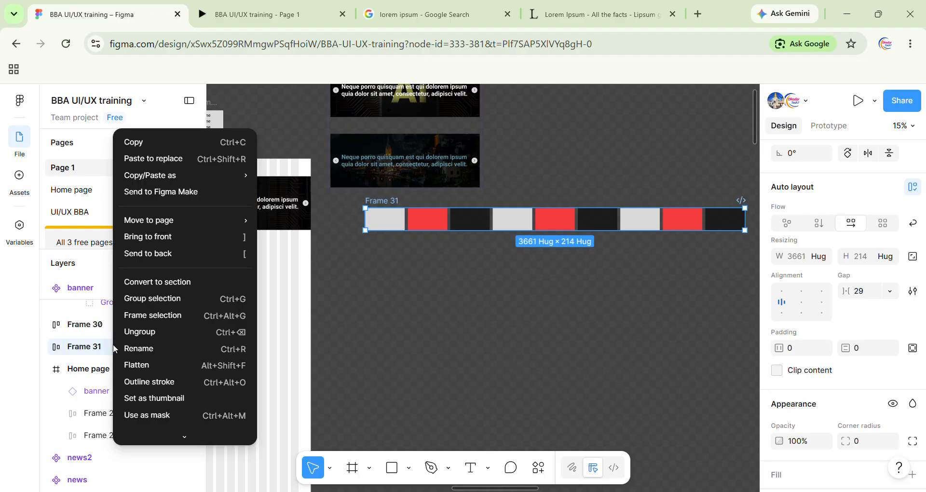
left_click(152, 315)
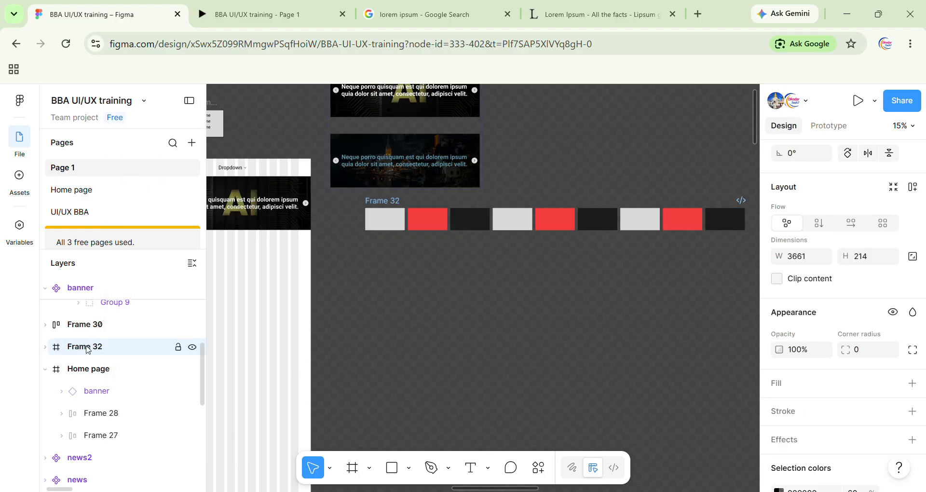
Set the width of the card strip's outer frame to 1200
left_click(88, 349)
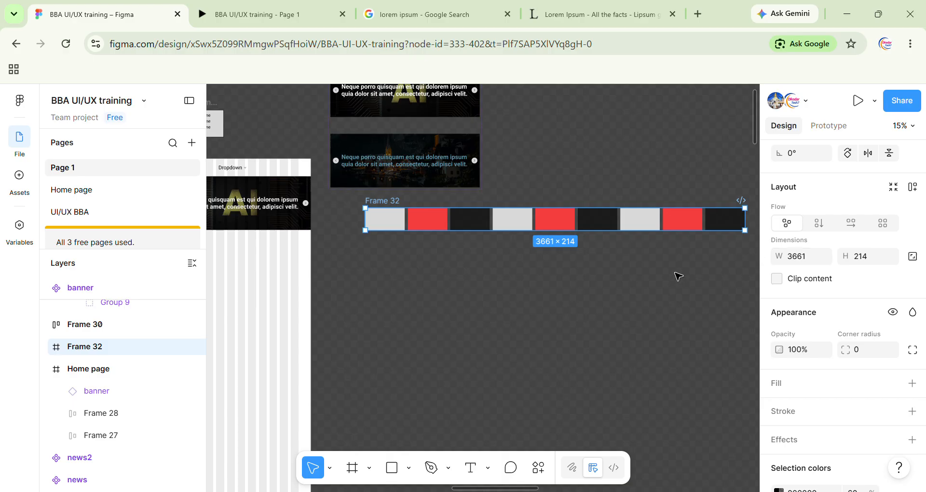
scroll(676, 270, "right", 3)
left_click(810, 260)
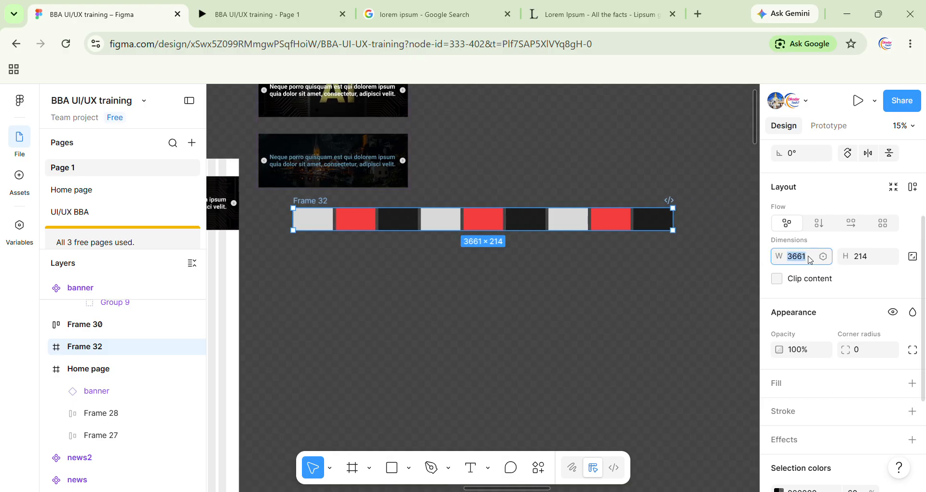
type("1200")
key("Return")
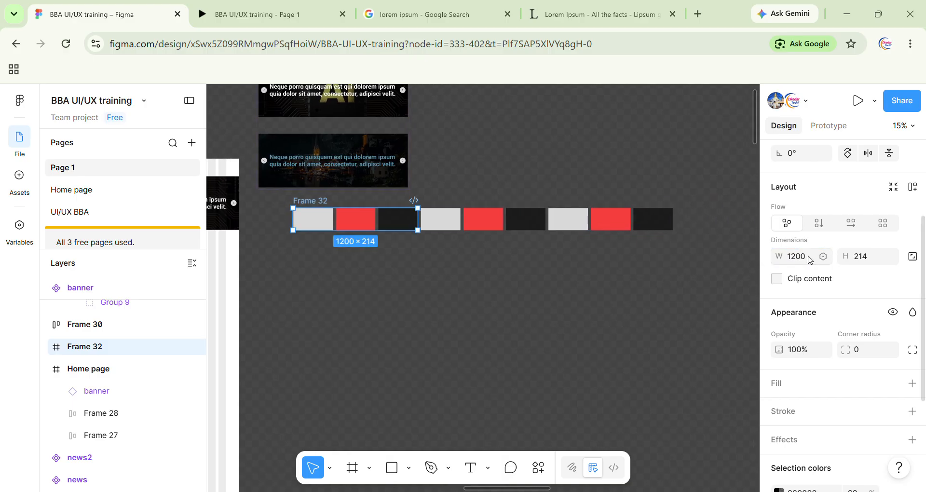
Turn on Clip content for the 1200-wide outer frame to hide the cards beyond its edge
scroll(526, 214, "up", 2)
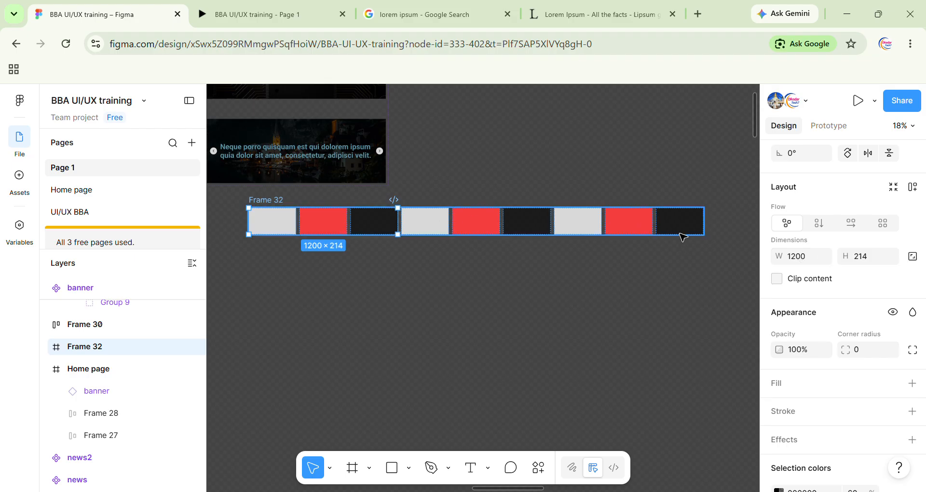
scroll(324, 231, "up", 5)
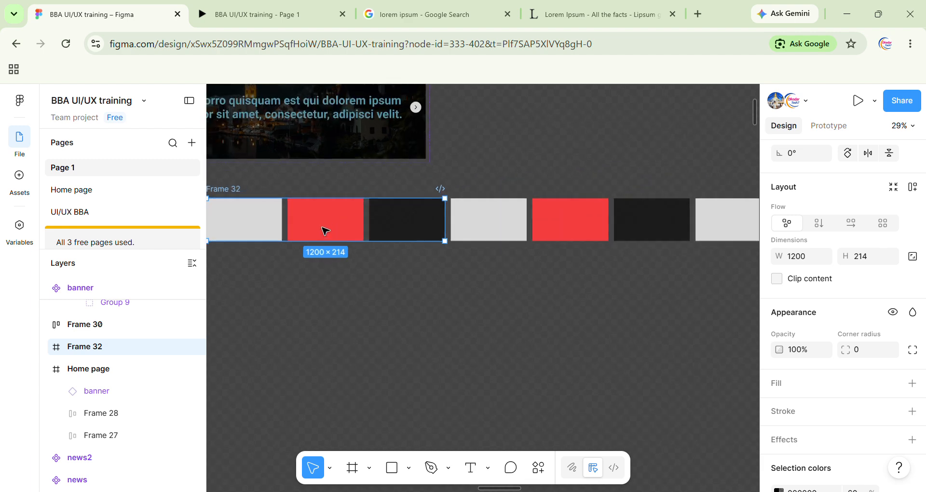
scroll(324, 230, "left", 3)
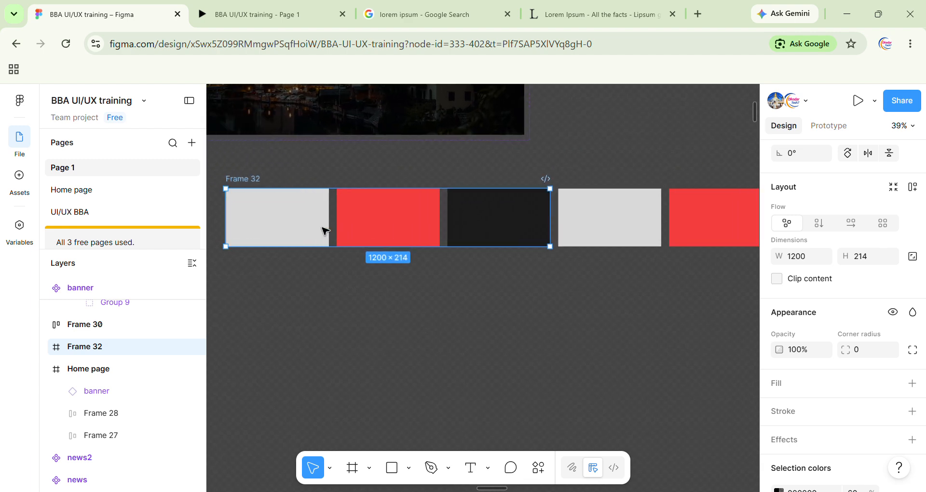
scroll(482, 308, "down", 2)
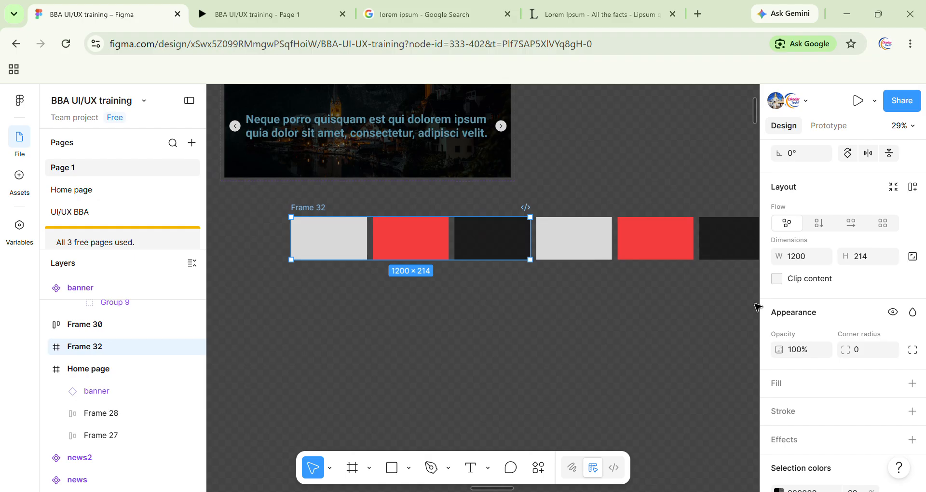
left_click(776, 279)
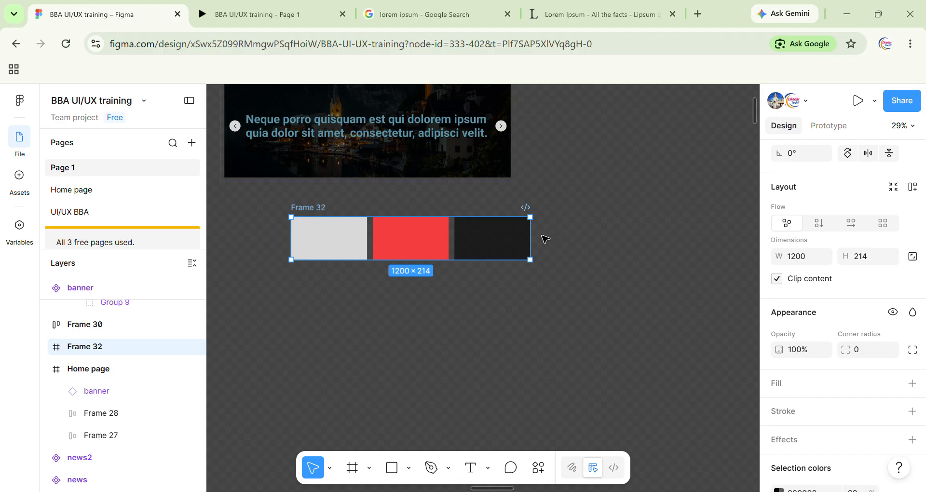
left_click(781, 280)
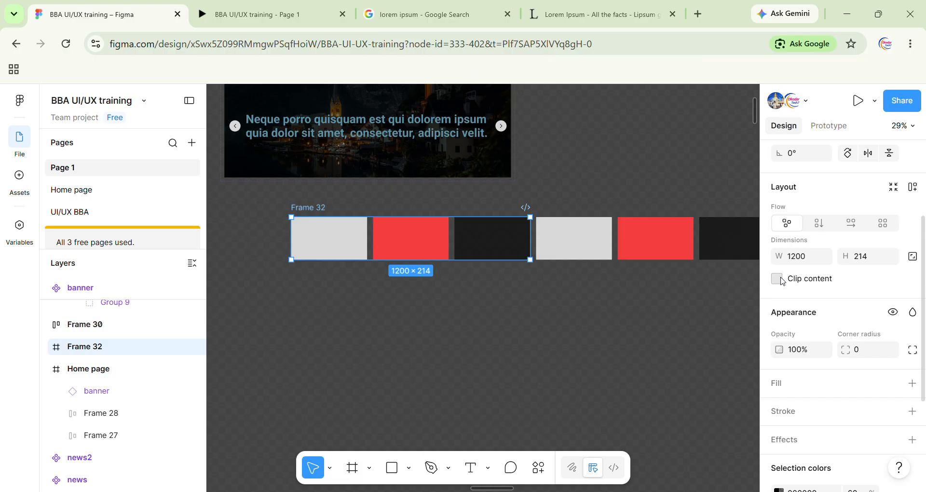
left_click(782, 281)
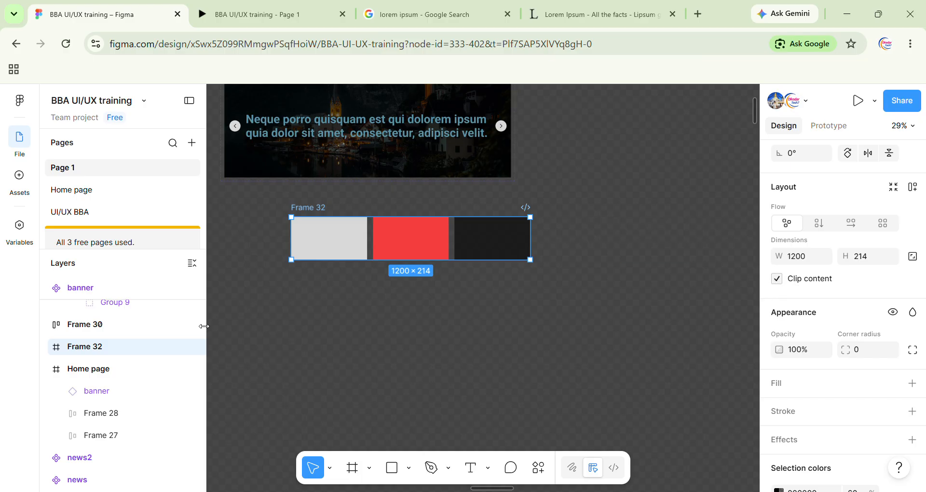
Duplicate the clipped card frame directly below the original and turn off Clip content on the copy
left_click_drag(319, 260, 316, 289)
key("ctrl+z")
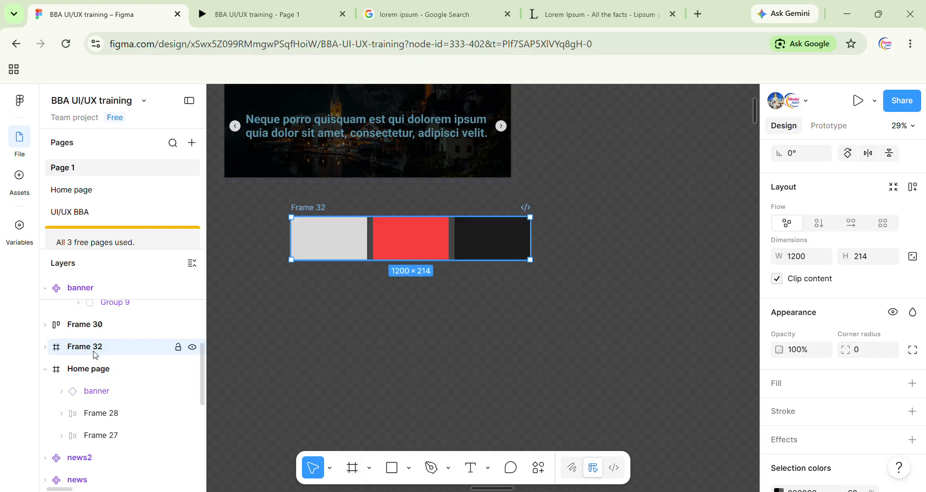
left_click_drag(307, 212, 309, 280)
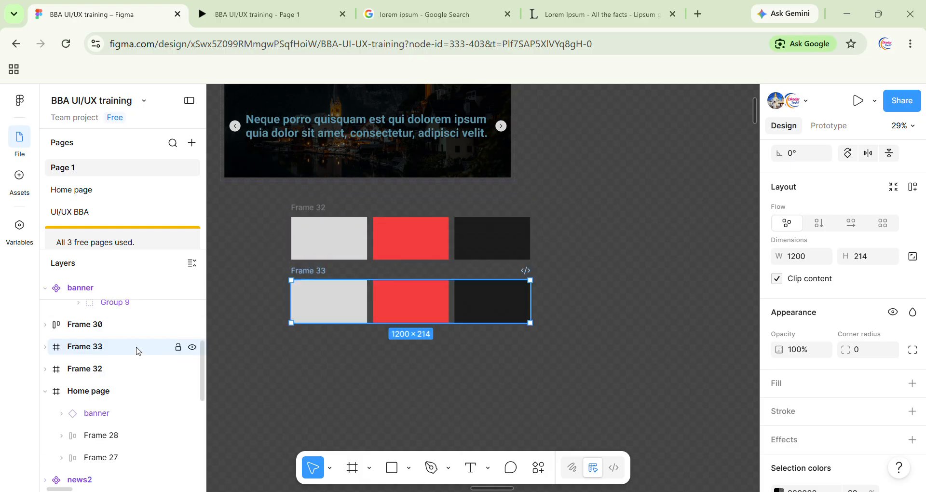
left_click(777, 279)
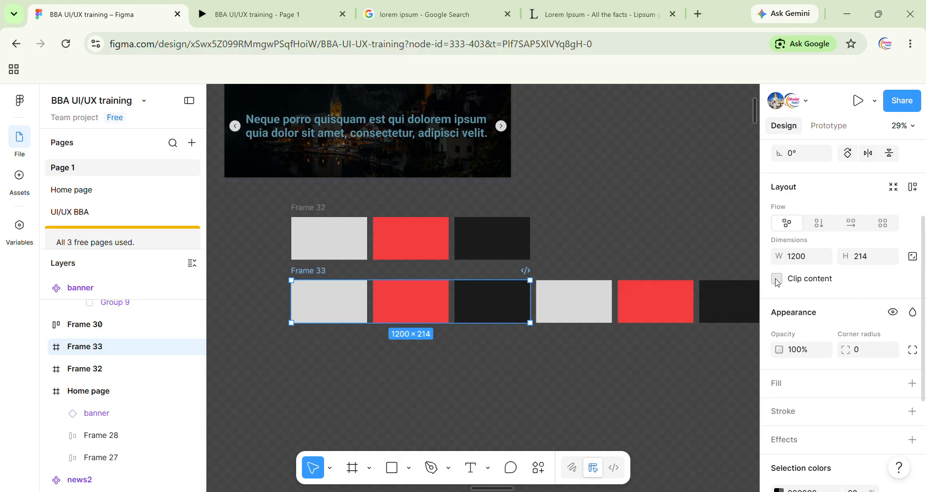
Move Frame 32 and its copy to the right, away from the banners, with their start edges aligned
scroll(673, 357, "down", 5)
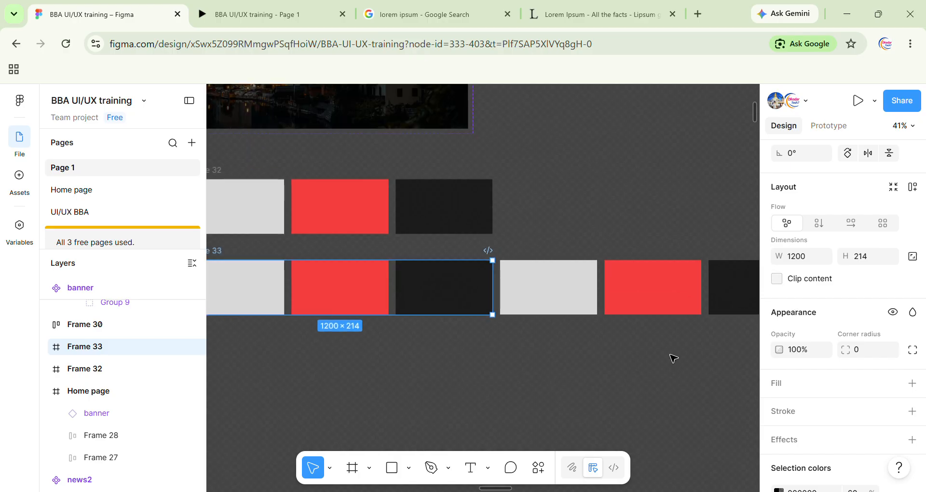
left_click_drag(467, 275, 614, 265)
scroll(477, 302, "right", 4)
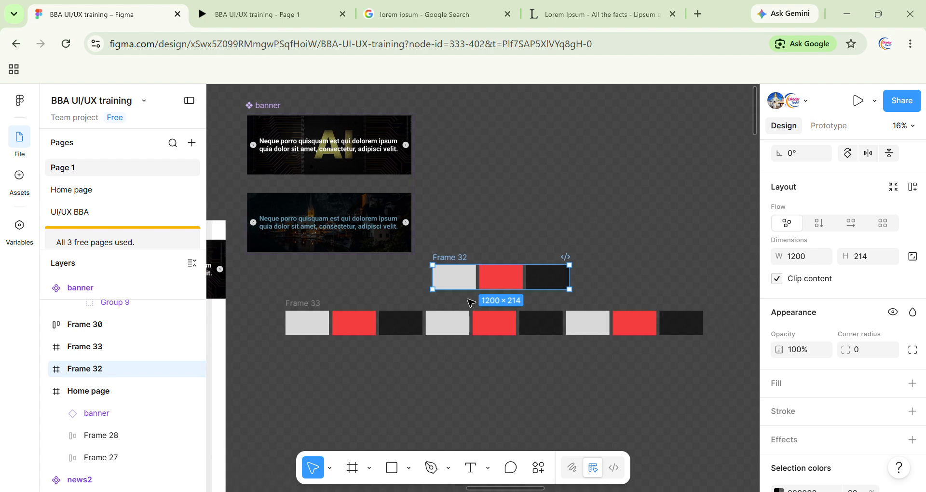
left_click_drag(312, 309, 463, 303)
scroll(459, 300, "up", 3)
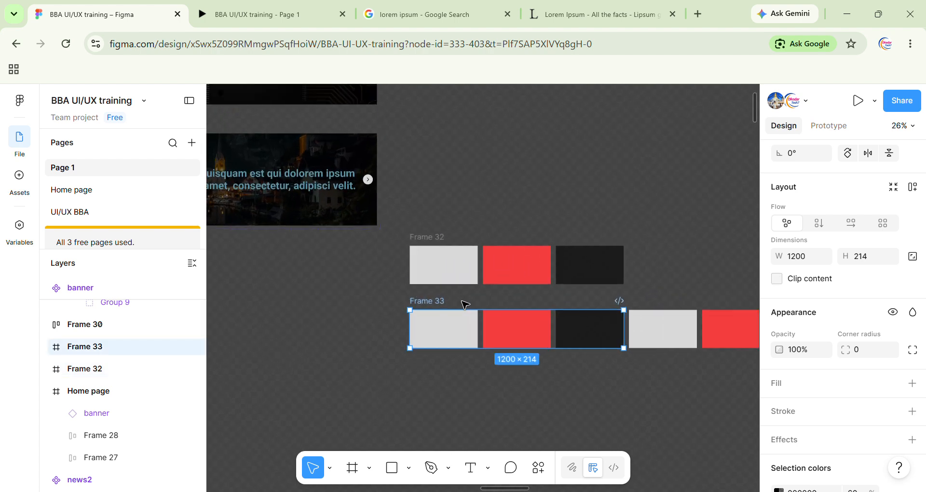
Try a line across the upper three-card frame with the Line tool, and undo it
scroll(670, 335, "right", 2)
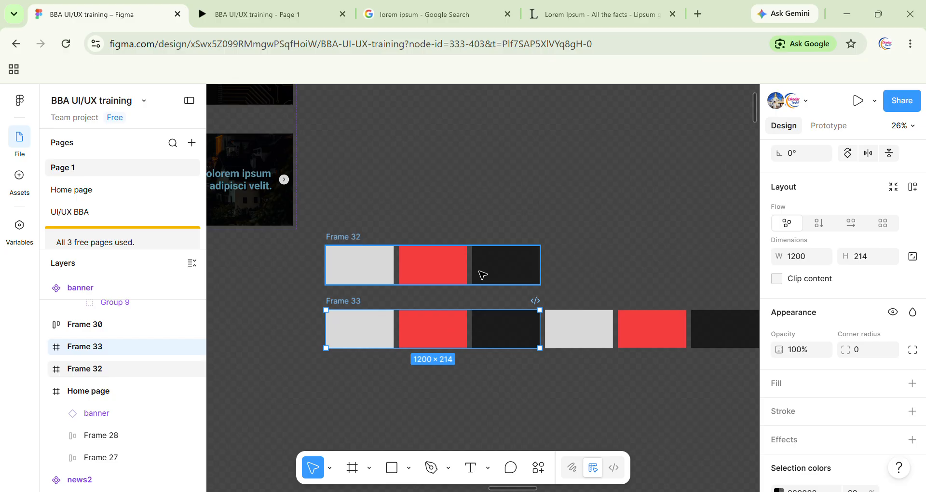
scroll(482, 275, "up", 3)
scroll(482, 275, "down", 3)
key("r")
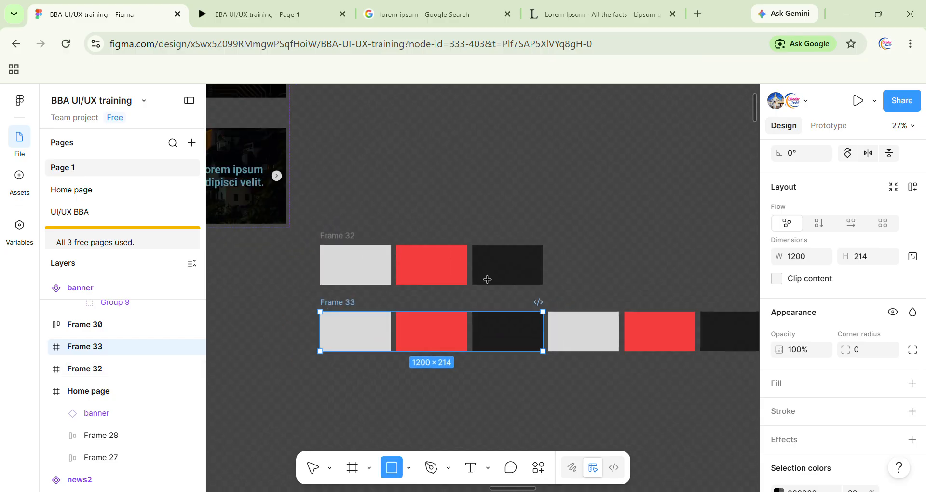
key("l")
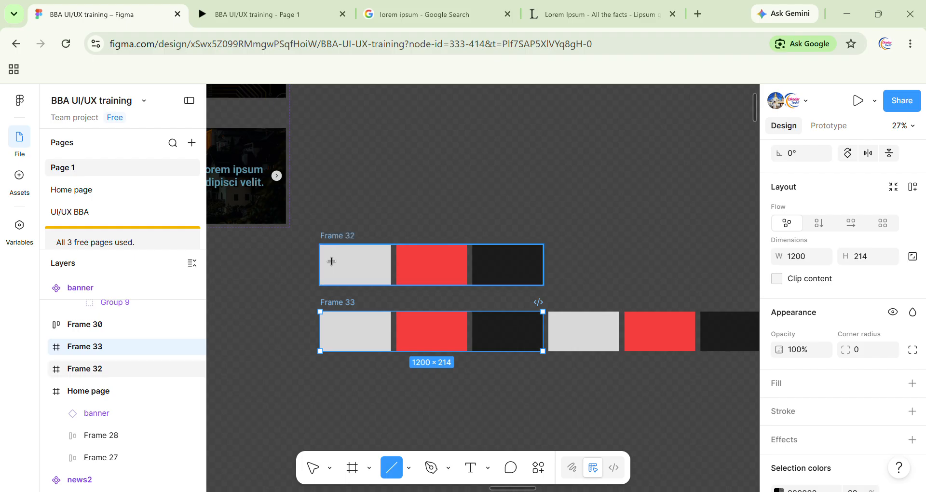
mouse_move(320, 233)
left_mouse_down()
mouse_move(329, 365)
mouse_move(504, 304)
mouse_move(556, 260)
mouse_move(544, 281)
mouse_move(551, 318)
mouse_move(545, 283)
left_mouse_up()
key("ctrl+z")
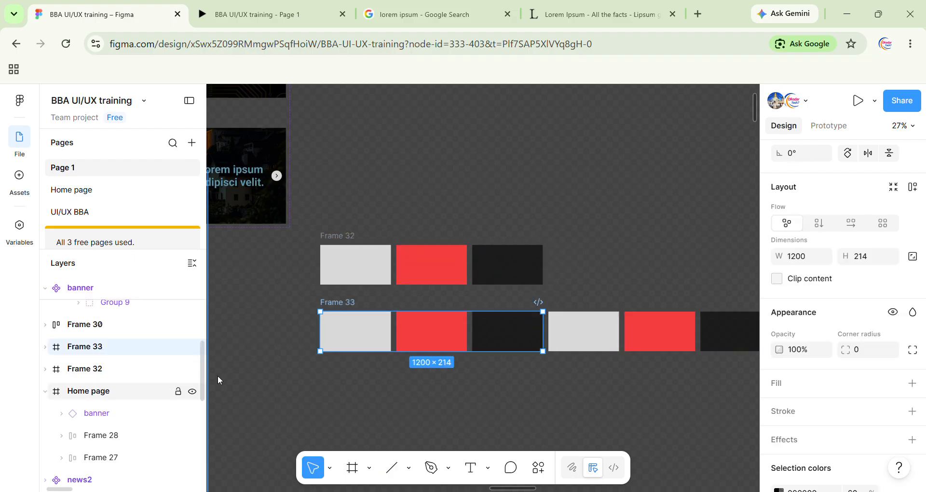
Preview Clip content on the lower card frame and turn it off again
left_click(777, 279)
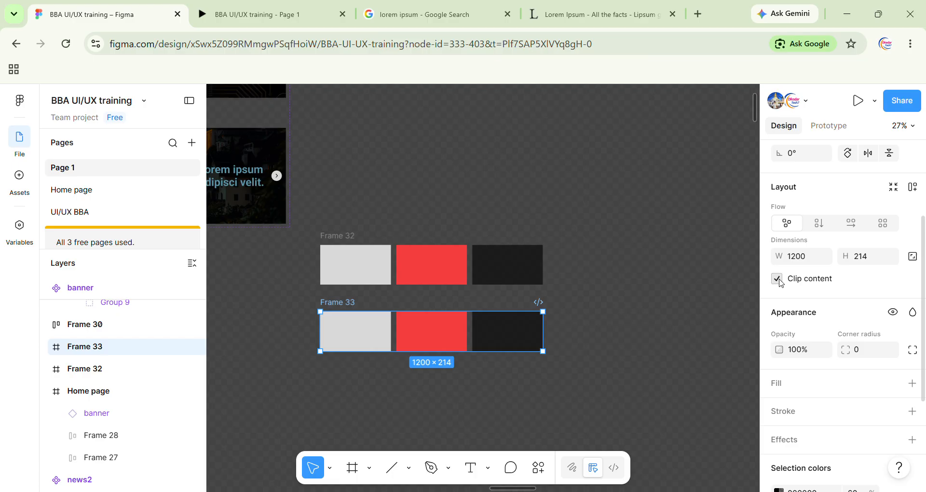
left_click(777, 279)
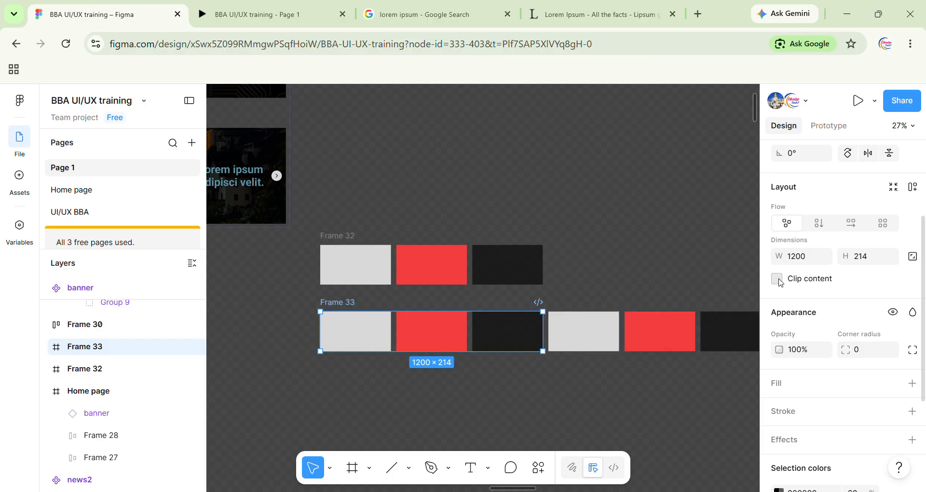
Shift the nested card row Frame 31 inside Frame 33 to the left until its last three cards line up with the frame
left_click(45, 346)
left_click(92, 368)
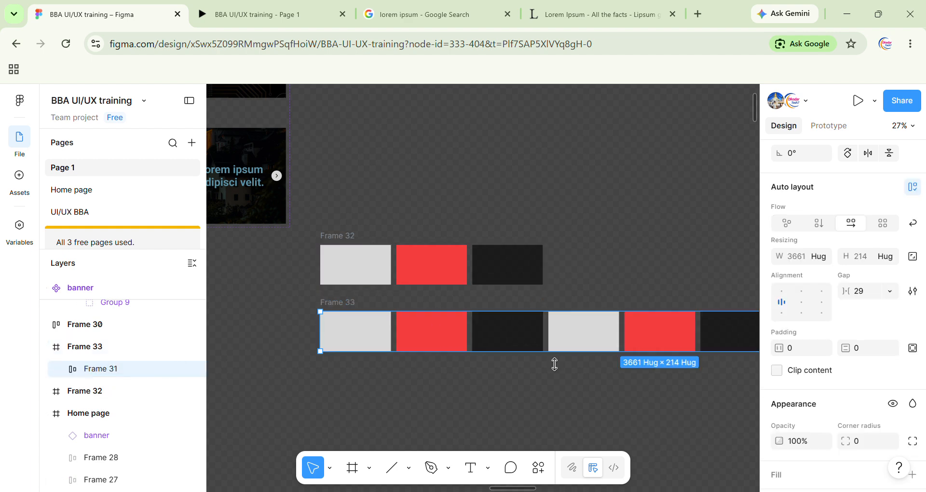
scroll(554, 364, "down", 3)
scroll(610, 293, "right", 1)
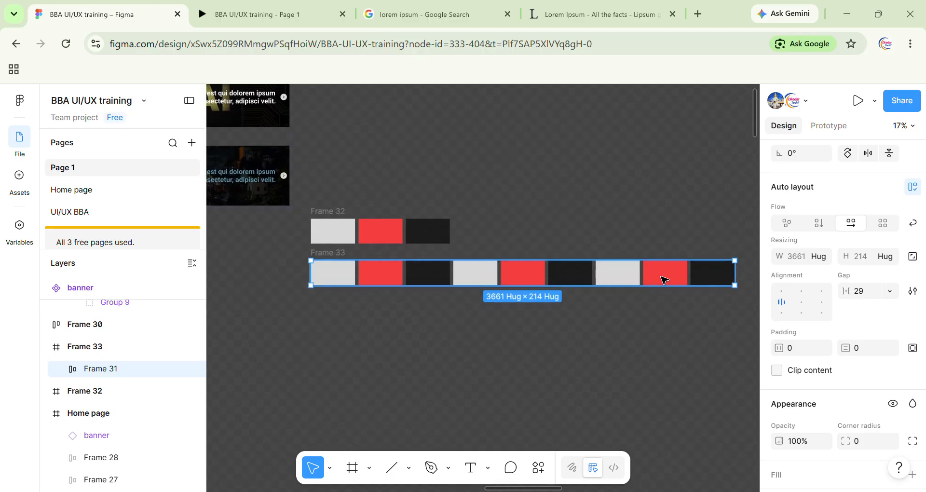
left_click_drag(665, 280, 409, 281)
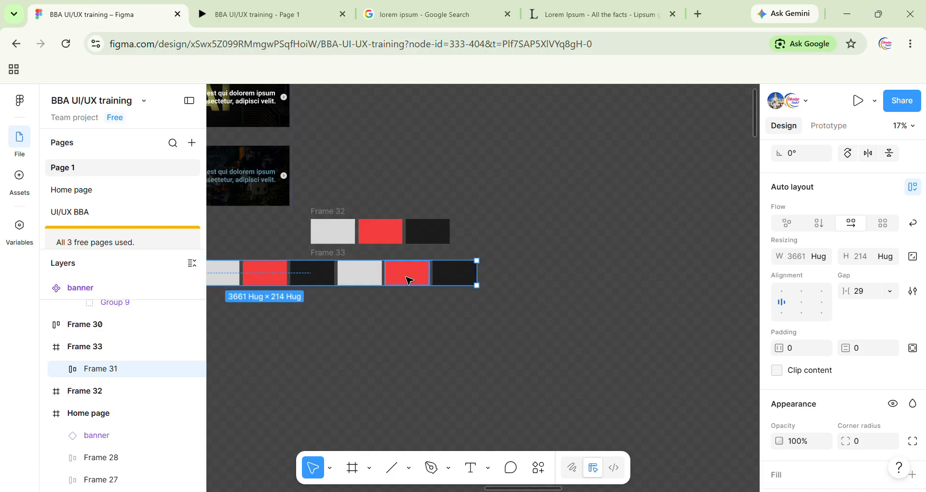
scroll(409, 280, "up", 5)
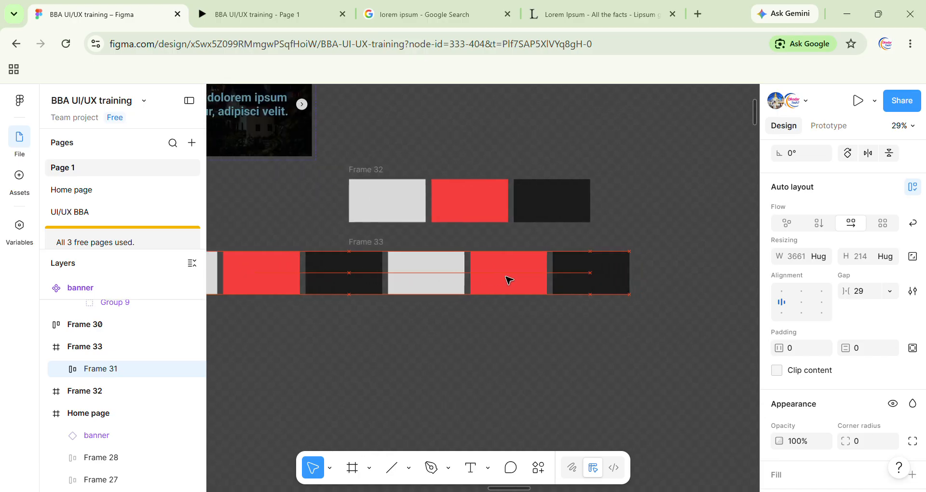
left_click_drag(509, 280, 477, 283)
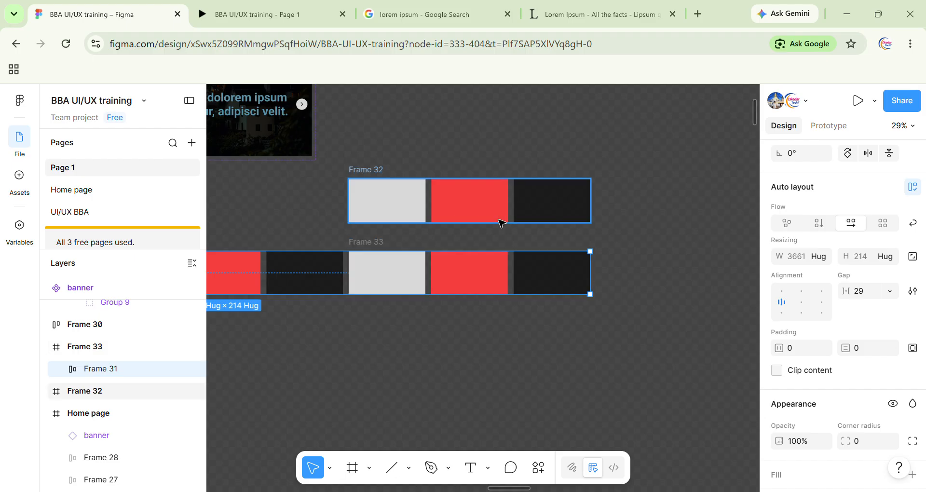
scroll(501, 223, "up", 2)
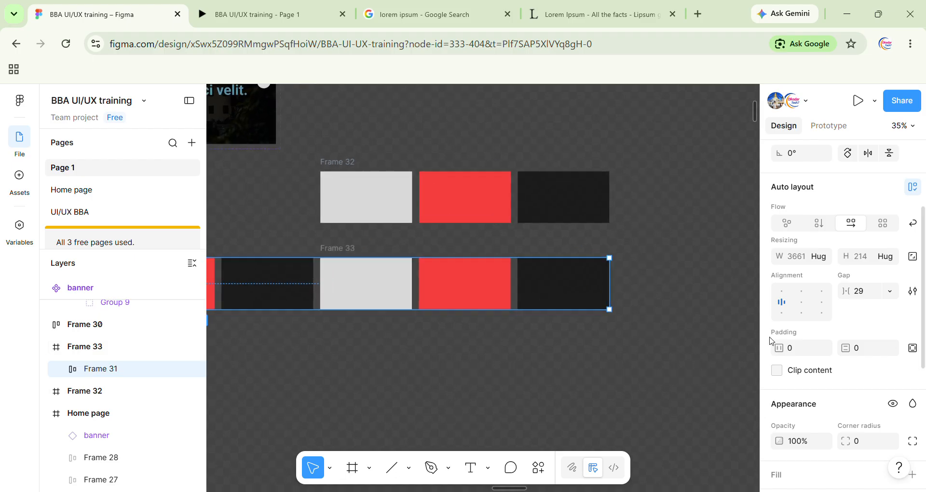
Turn on Clip content for Frame 33 so only its last three cards show
left_click(780, 370)
left_click(109, 348)
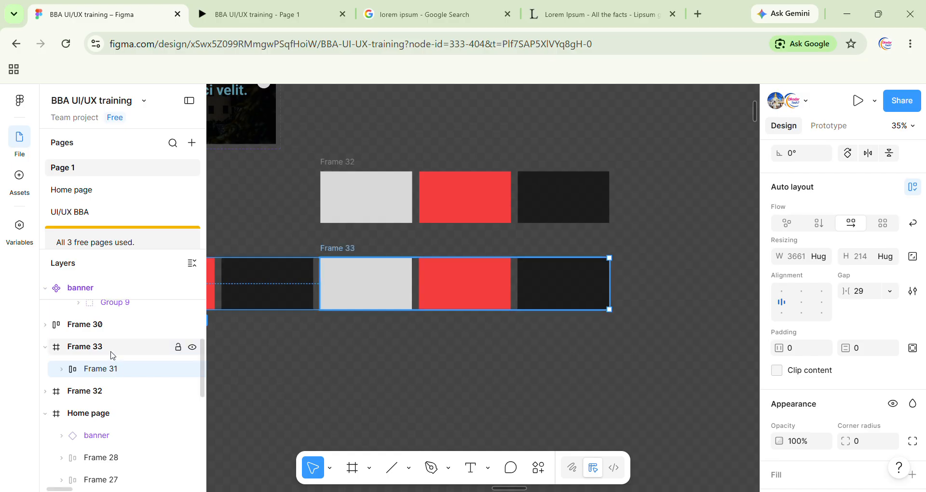
left_click(777, 279)
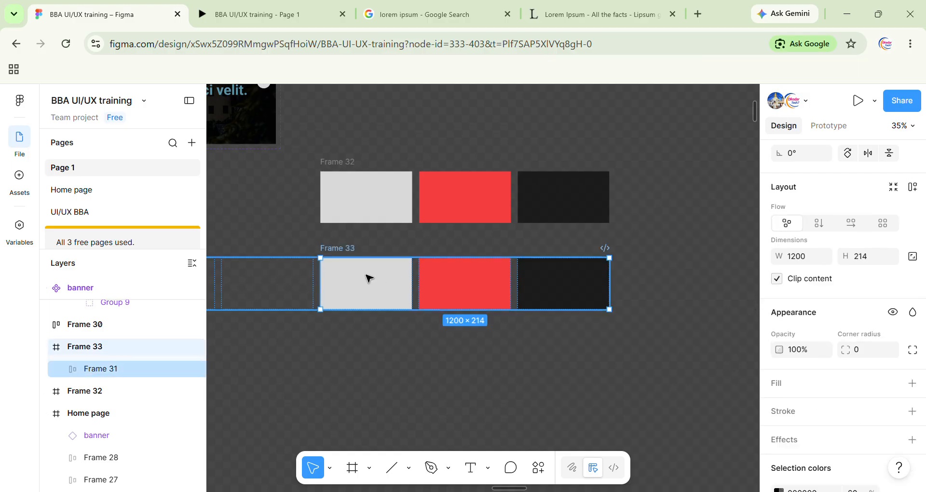
scroll(635, 263, "up", 2)
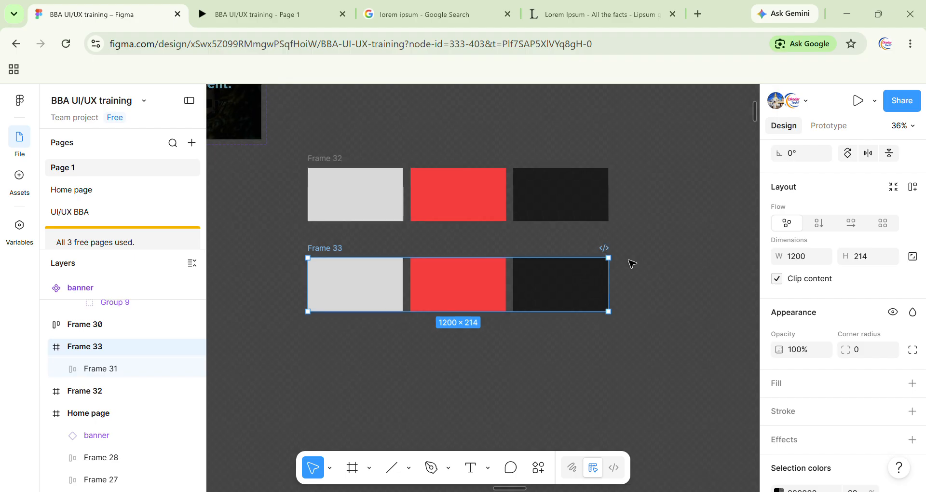
scroll(631, 262, "down", 2)
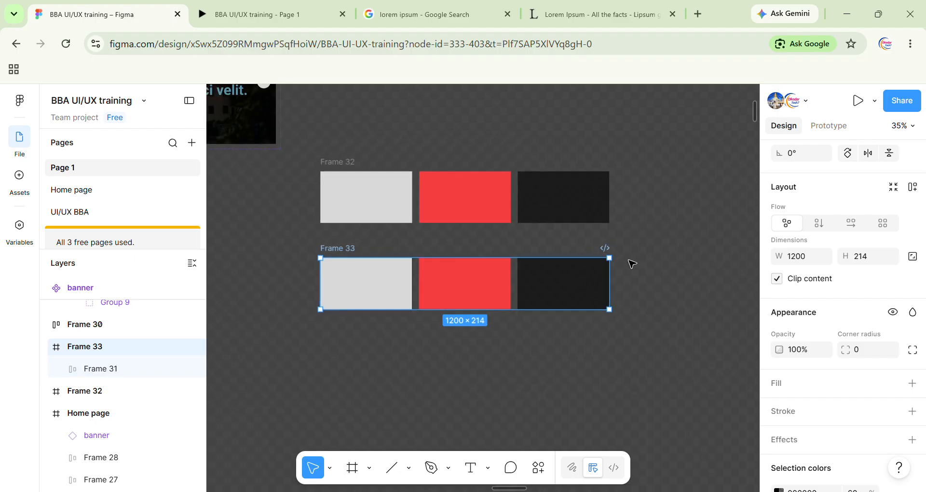
Combine Frame 32 and Frame 33 into a component set
left_click(45, 347)
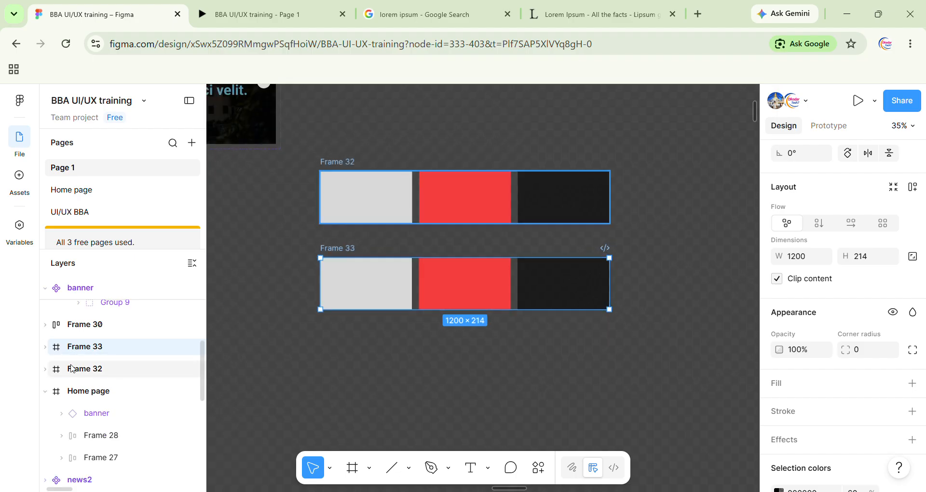
left_click(72, 368)
scroll(670, 287, "left", 2)
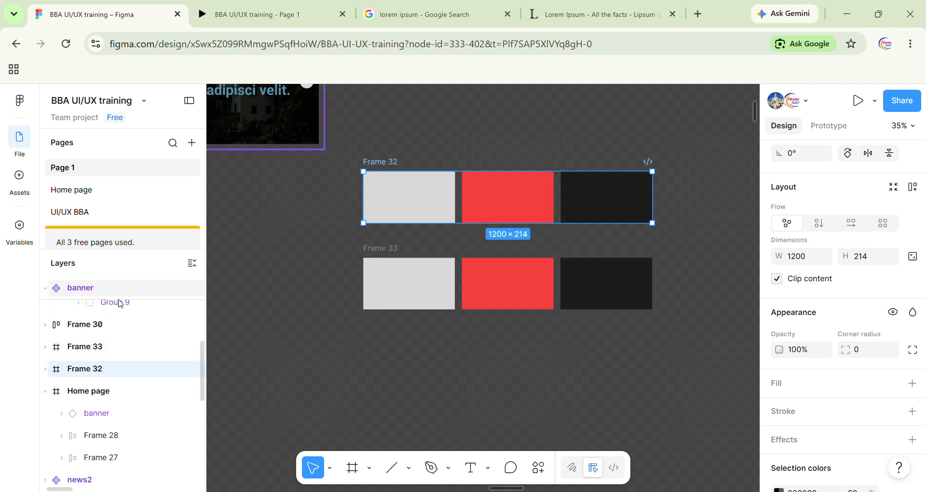
left_click(89, 345, "shift")
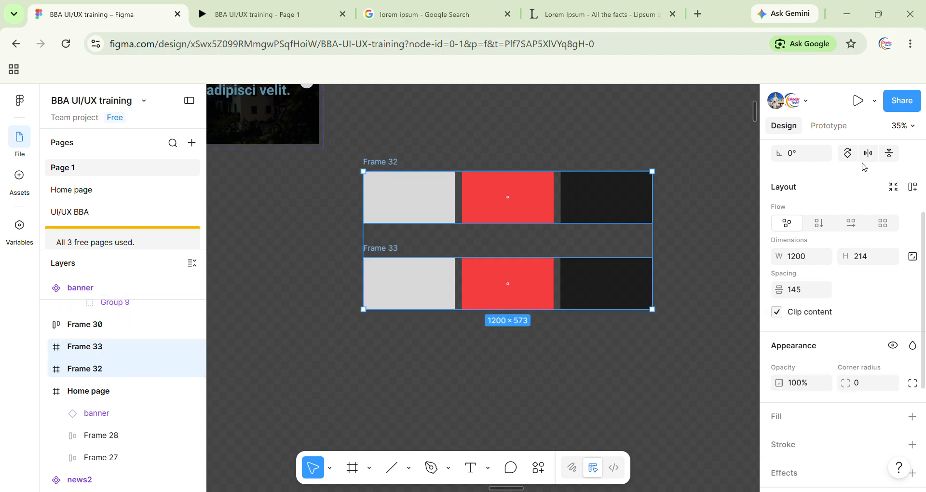
scroll(868, 166, "up", 3)
left_click(875, 157)
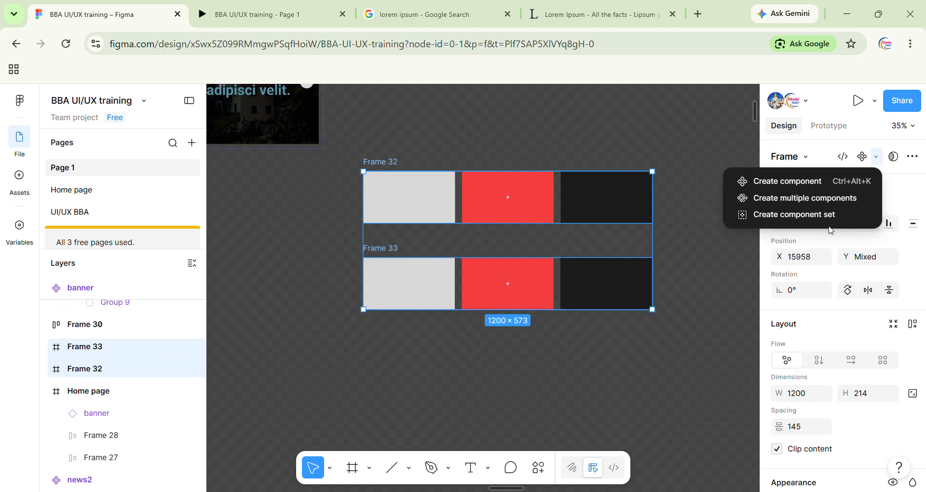
left_click(833, 216)
Link the upper variant to the lower one with a Change to interaction triggered After delay
scroll(677, 231, "up", 4)
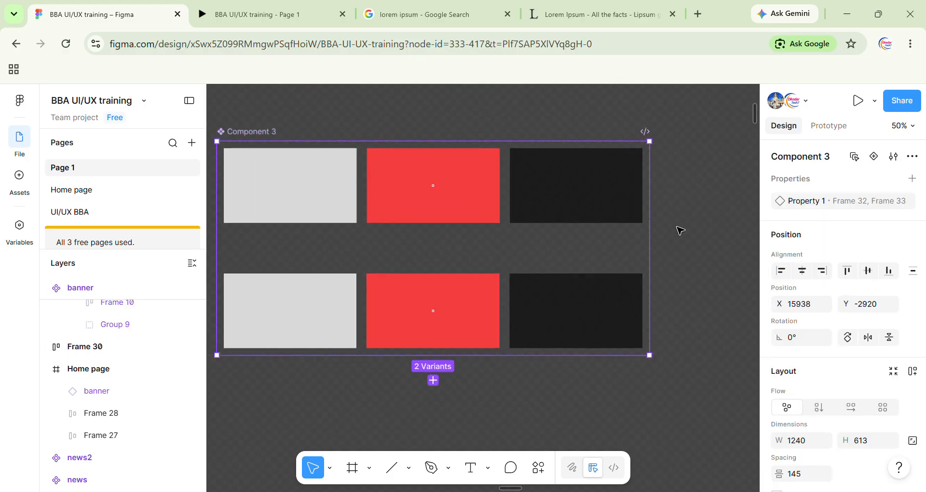
scroll(681, 230, "left", 1)
scroll(682, 232, "up", 1)
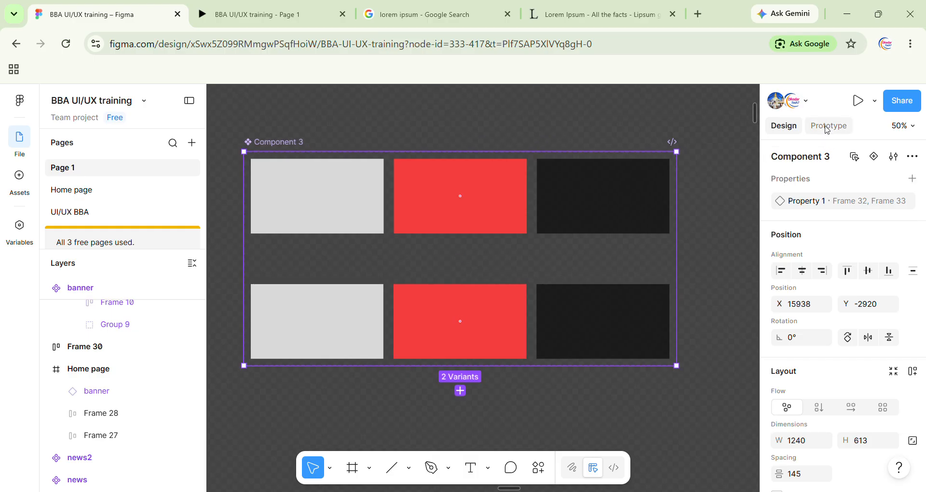
left_click(828, 126)
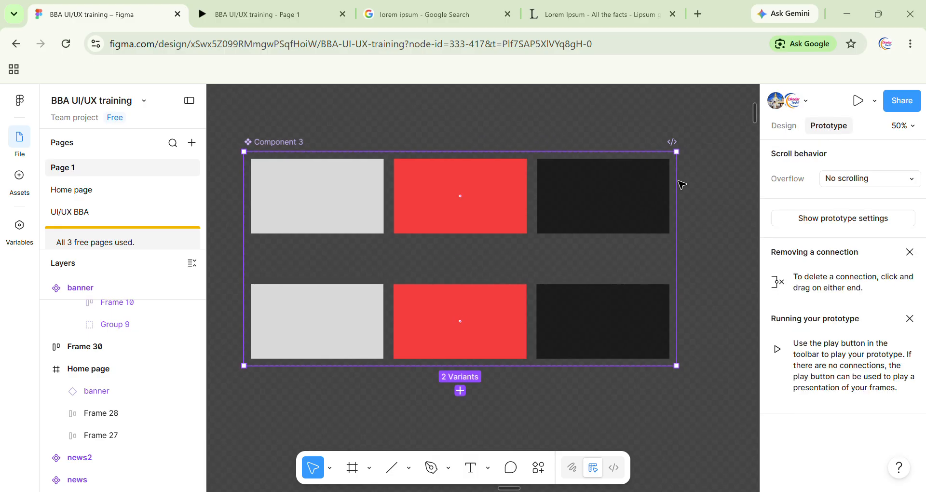
left_click(478, 231)
left_click_drag(461, 234, 385, 305)
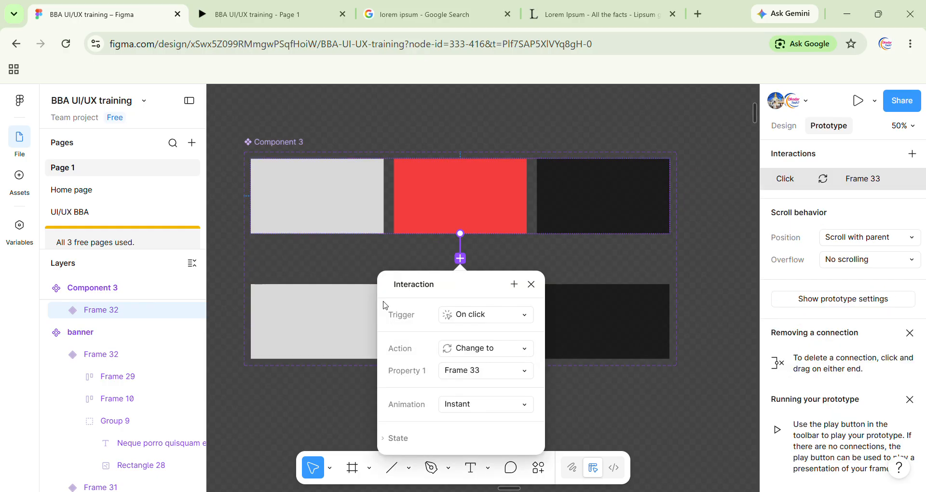
left_click_drag(437, 290, 238, 127)
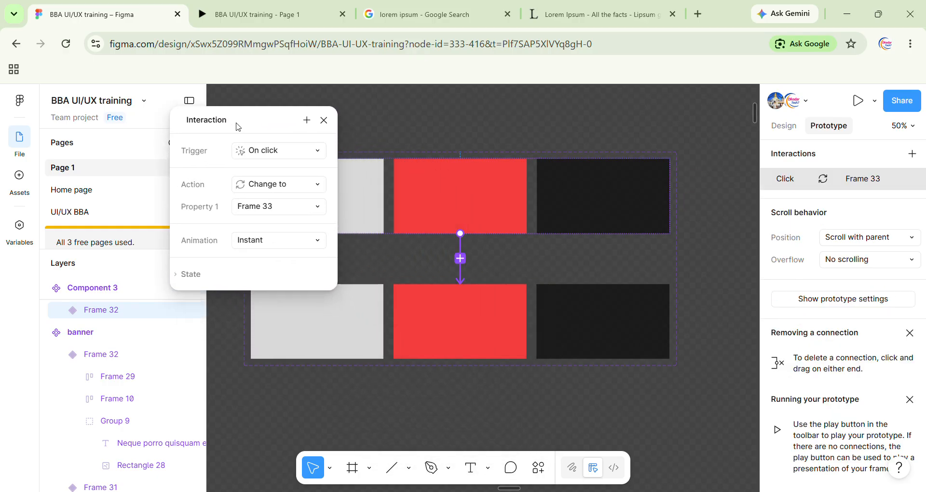
left_click(270, 150)
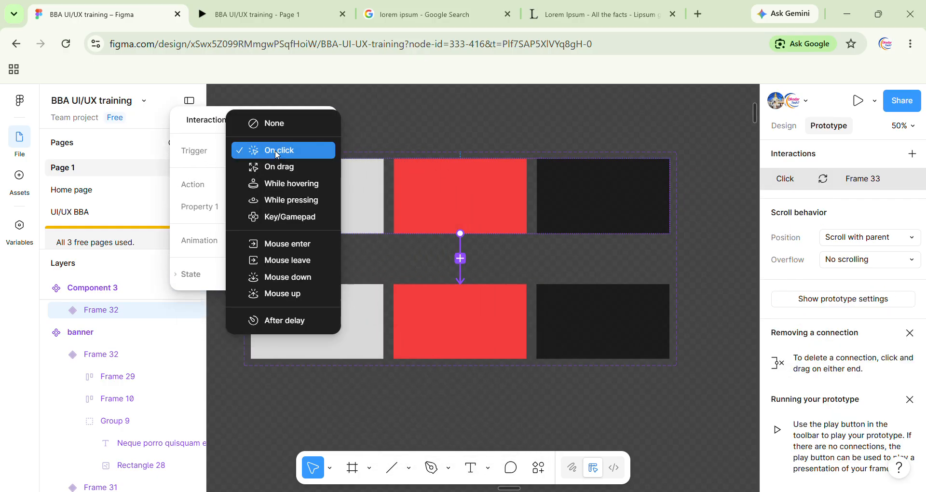
left_click(280, 318)
Set the upper variant's interaction delay to 1 ms and its animation to Smart animate
left_click(261, 173)
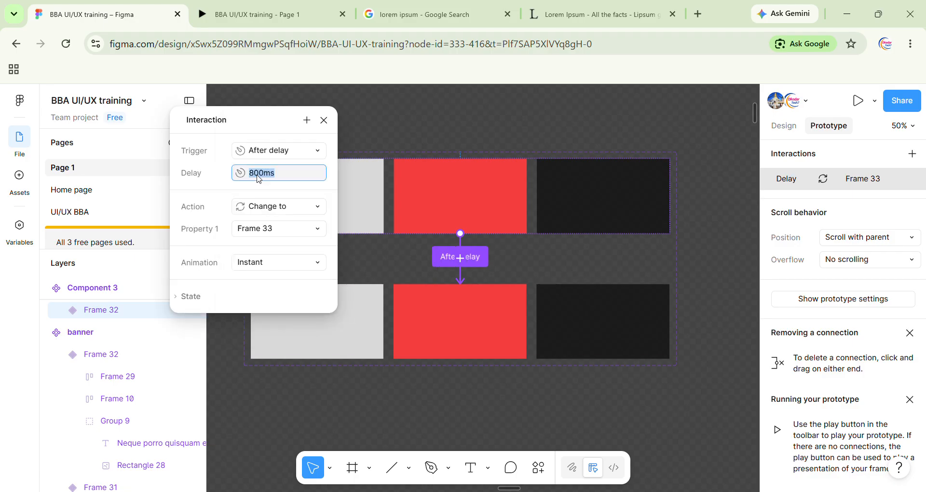
left_click(261, 175)
left_click(292, 271)
left_click(292, 296)
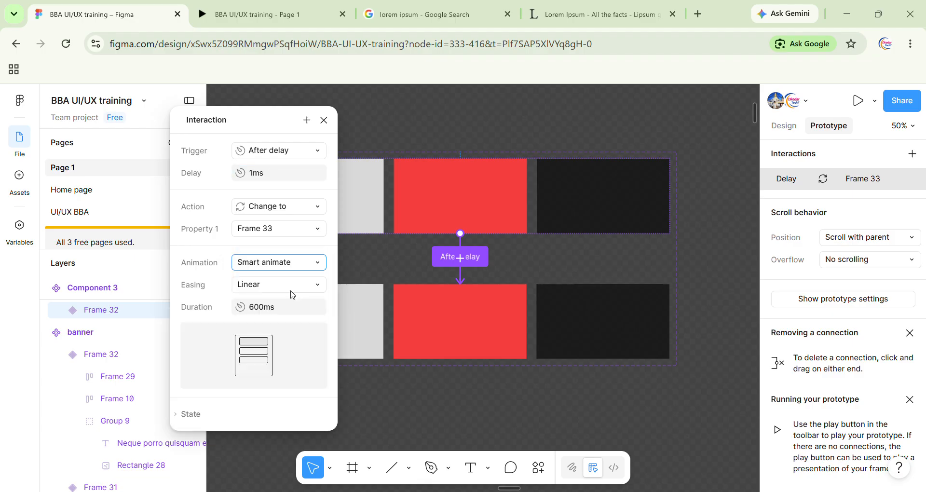
Keep Linear easing and set the animation duration to 10000 ms for the upper variant's interaction
left_click(293, 286)
left_click(279, 287)
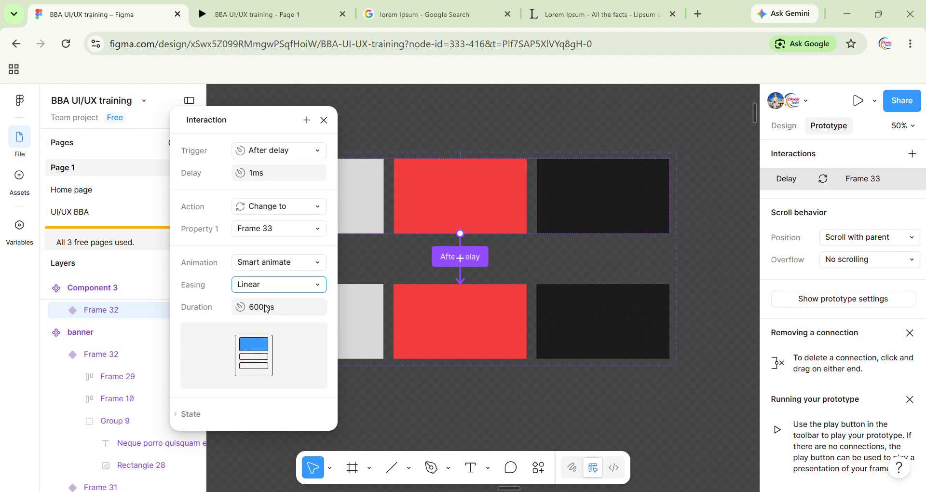
left_click(257, 311)
left_click(257, 312)
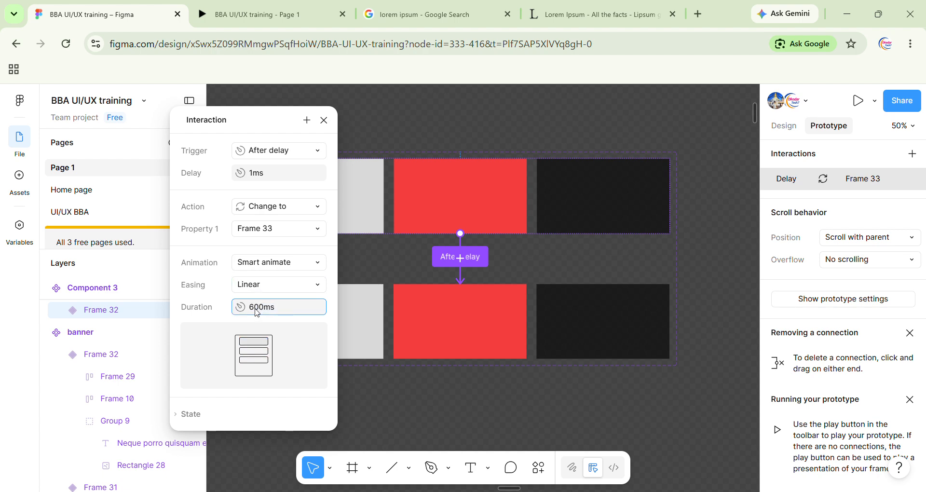
key("BackSpace")
type("100")
key("Return")
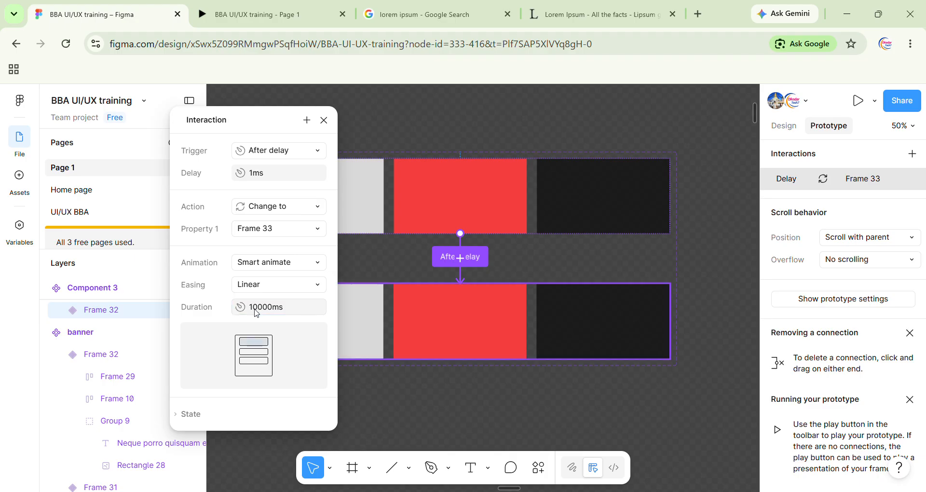
Link the lower variant back to the upper one with a Change to interaction triggered After delay
left_click(533, 285)
left_click(495, 297)
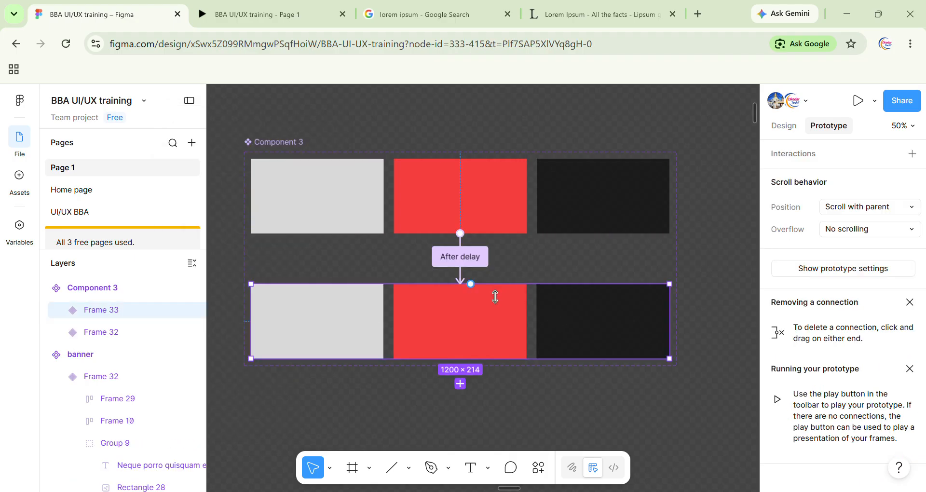
left_click_drag(471, 283, 531, 227)
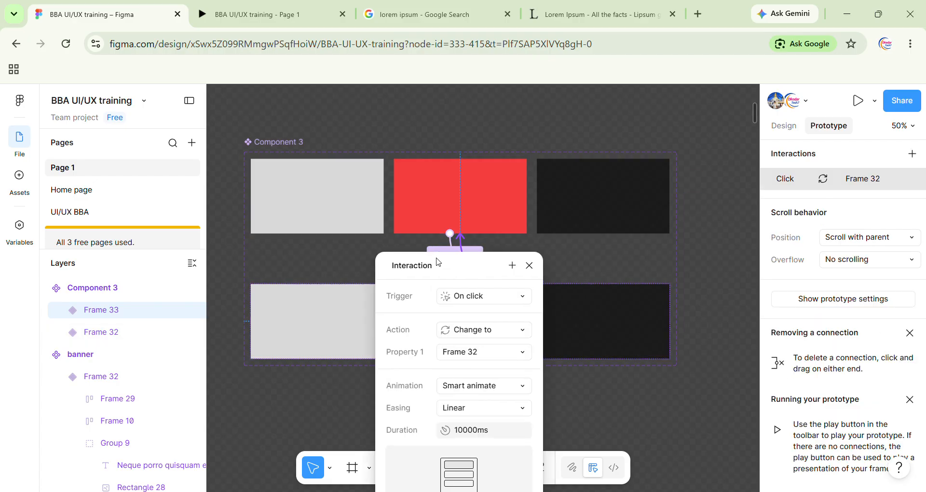
left_click_drag(438, 263, 330, 182)
left_click(367, 216)
left_click(372, 386)
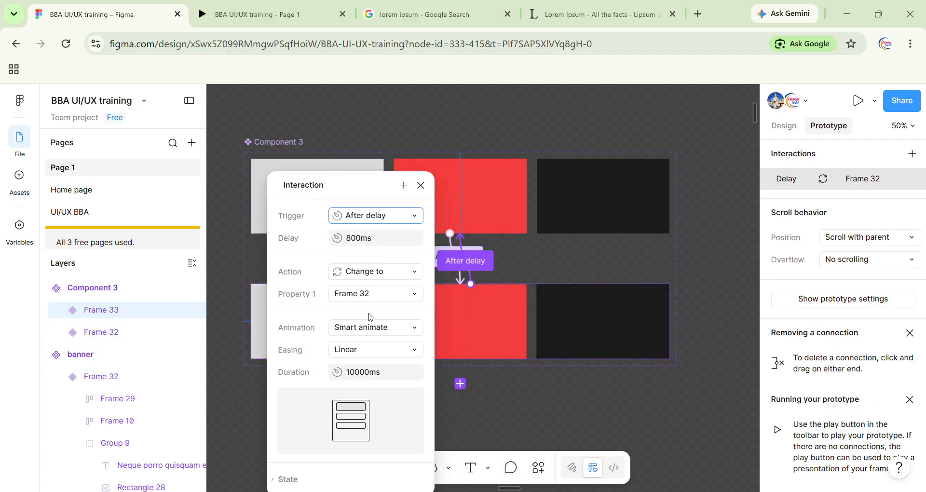
Set the lower variant's interaction delay to 1 ms and its animation to Instant
left_click(362, 243)
left_click(361, 244)
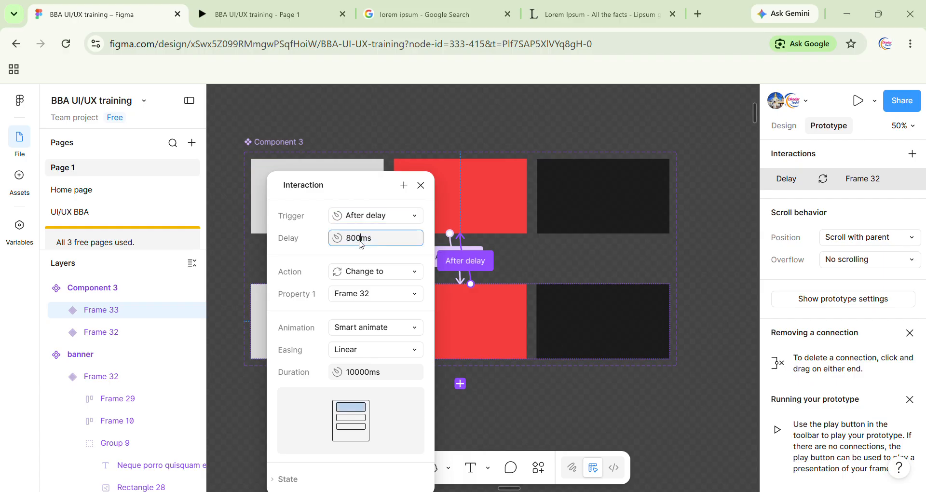
key("BackSpace")
key("BackSpace")
key("BackSpace")
type("1")
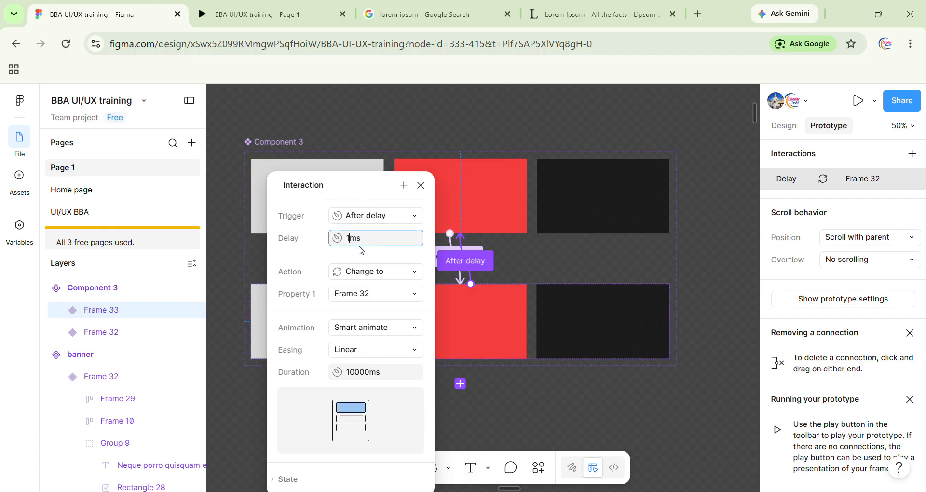
left_click(375, 328)
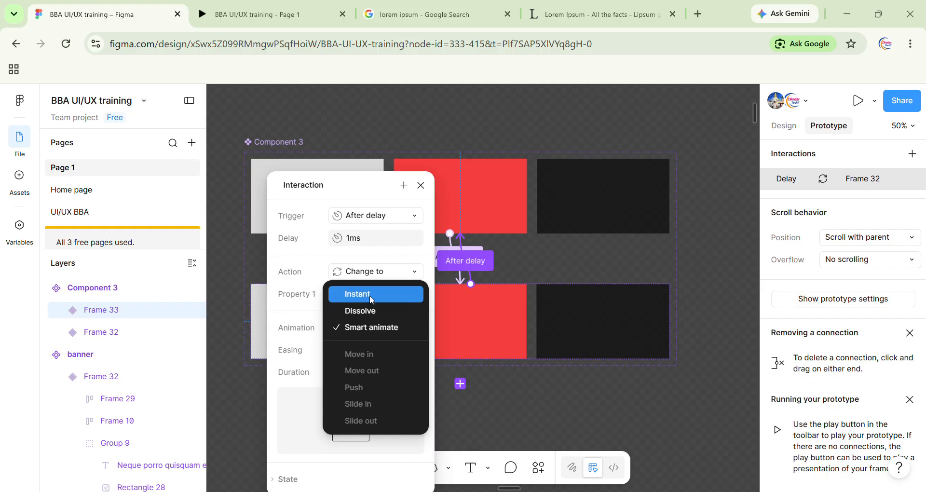
left_click(372, 300)
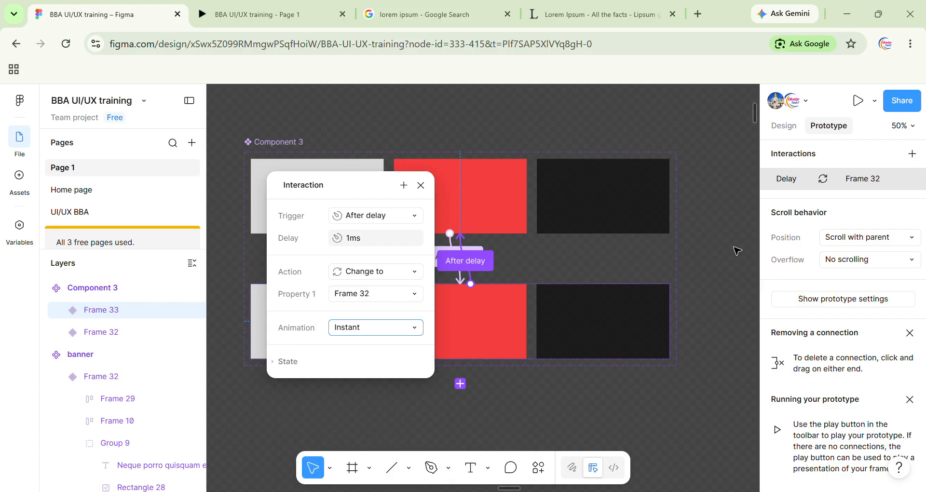
Rename the two-variant carousel component set as "auto scrolling"
left_click(782, 125)
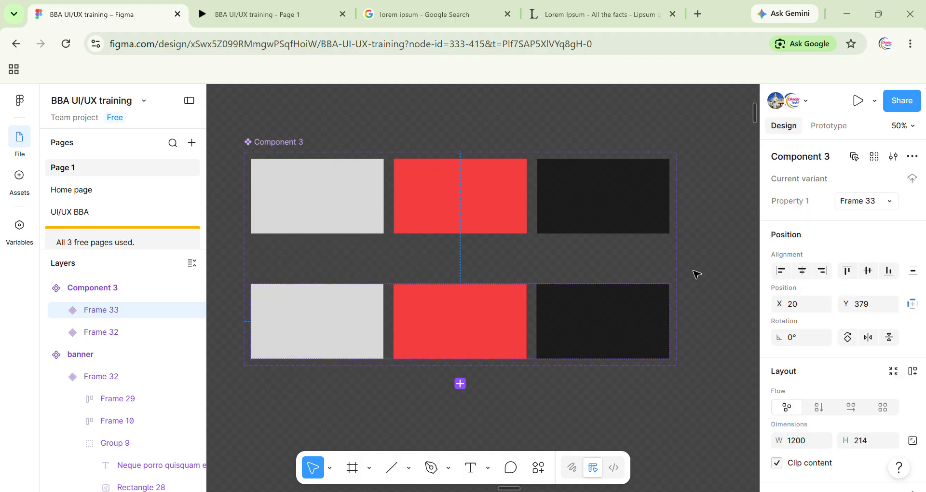
scroll(701, 269, "down", 3)
scroll(701, 268, "down", 5)
left_click(638, 233)
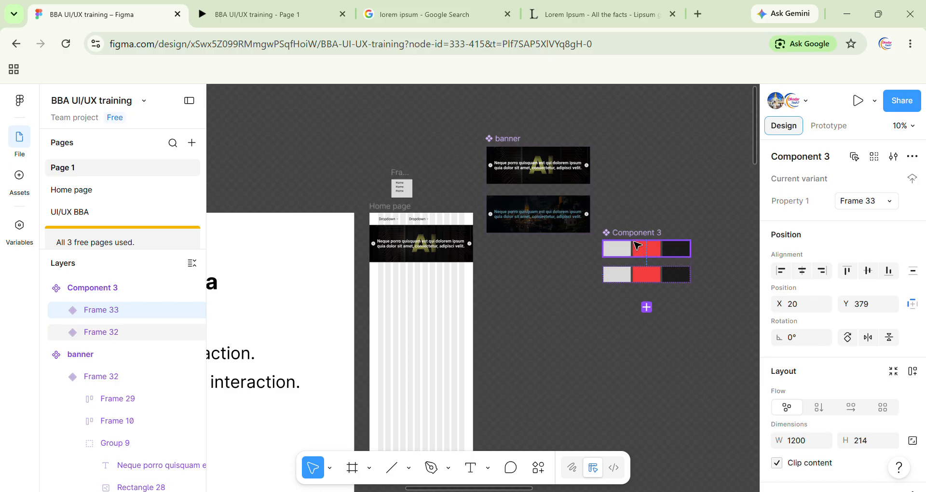
double_click(638, 234)
type("auto scr")
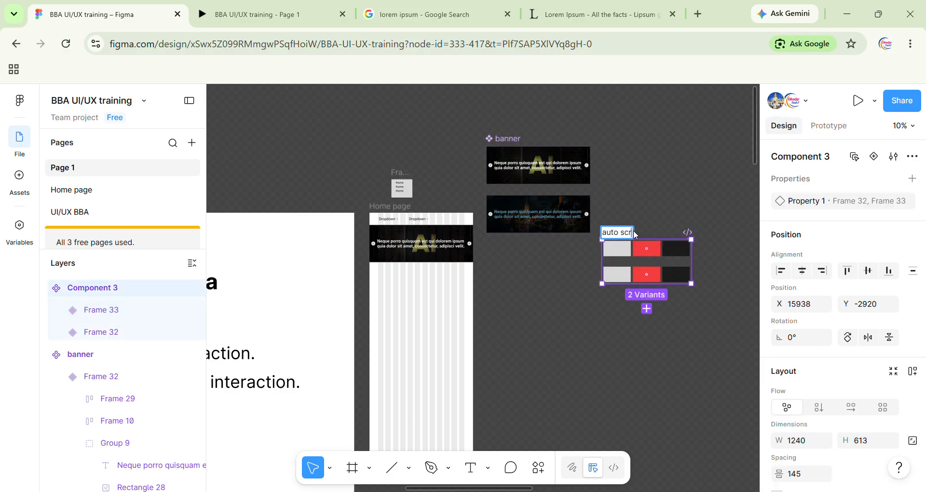
type("olling")
key("Return")
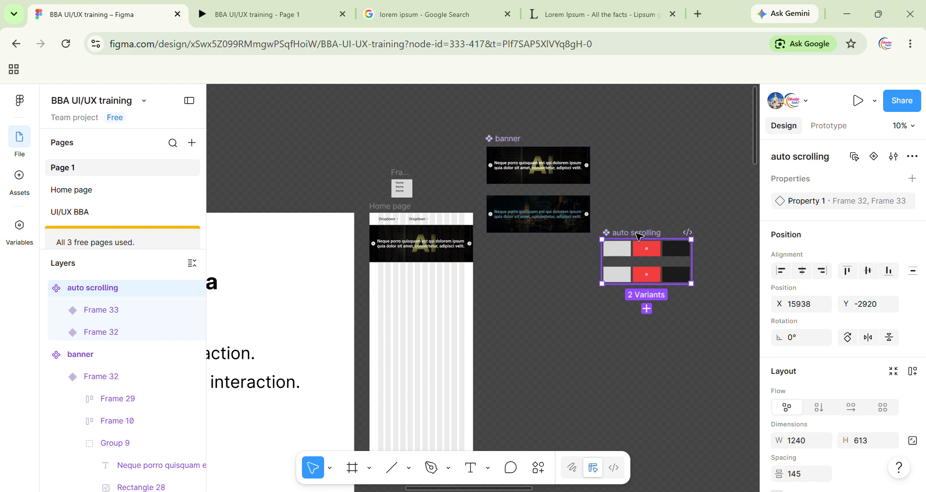
Insert an instance of the auto scrolling component from the assets and place it on the Home page below the banner at X 120, Y 984
scroll(415, 265, "up", 2)
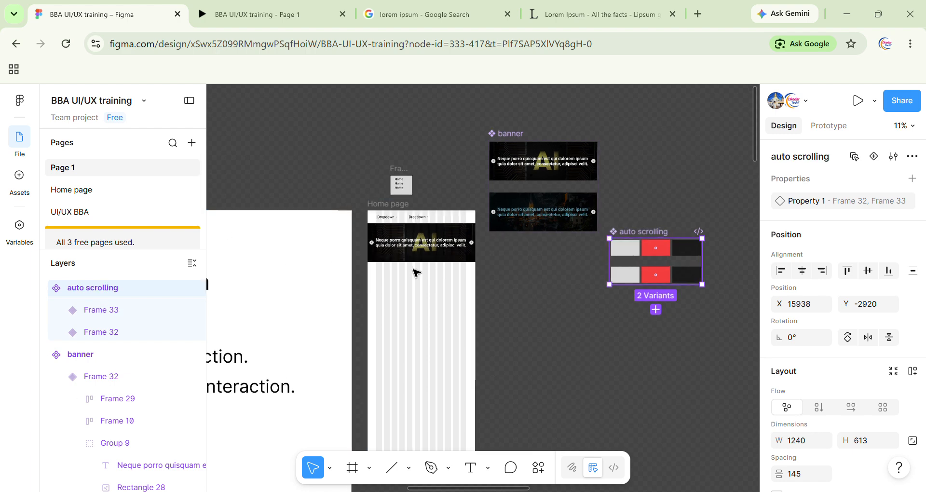
left_click(19, 175)
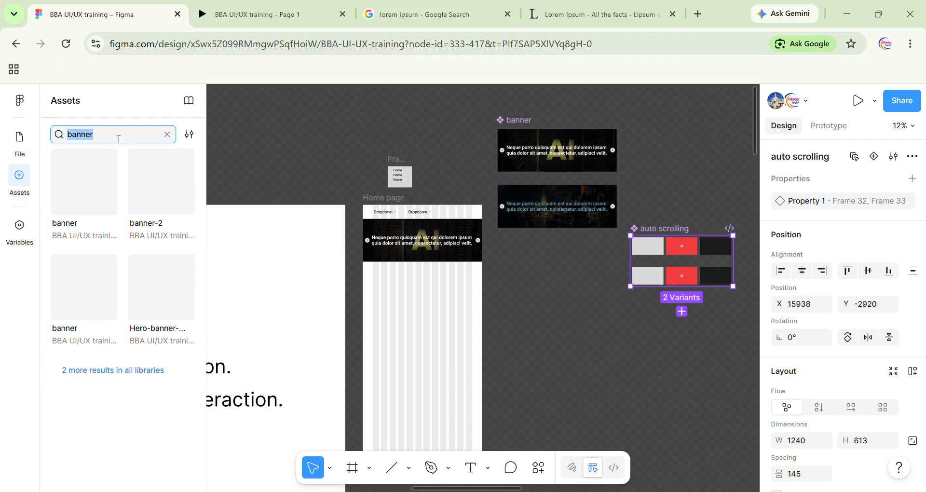
type("auto")
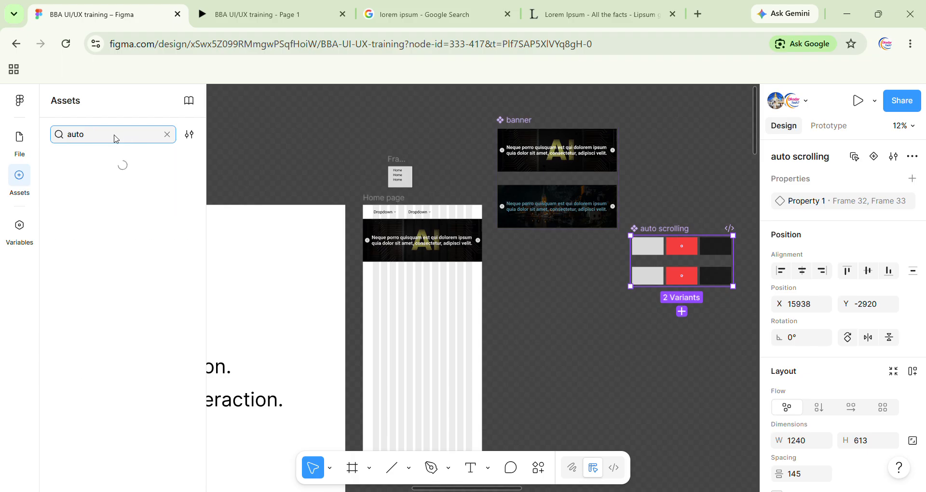
left_click(109, 186)
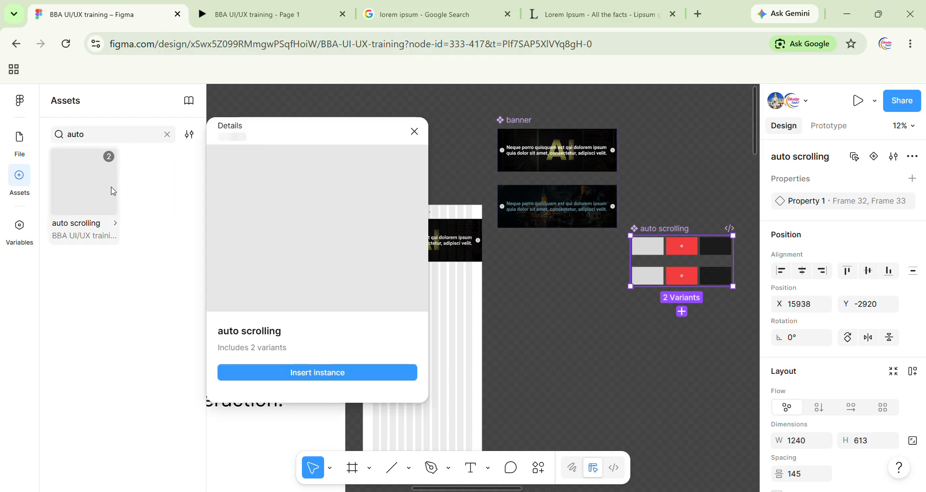
left_click(298, 375)
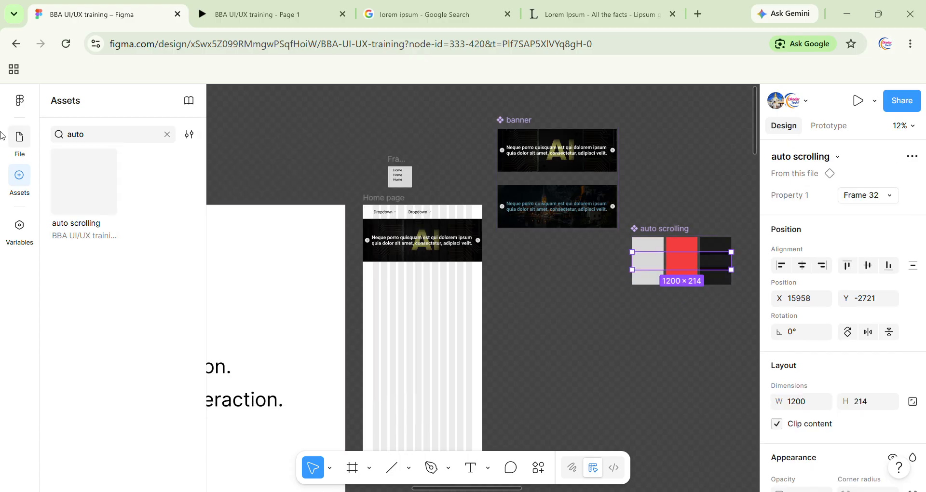
left_click(20, 140)
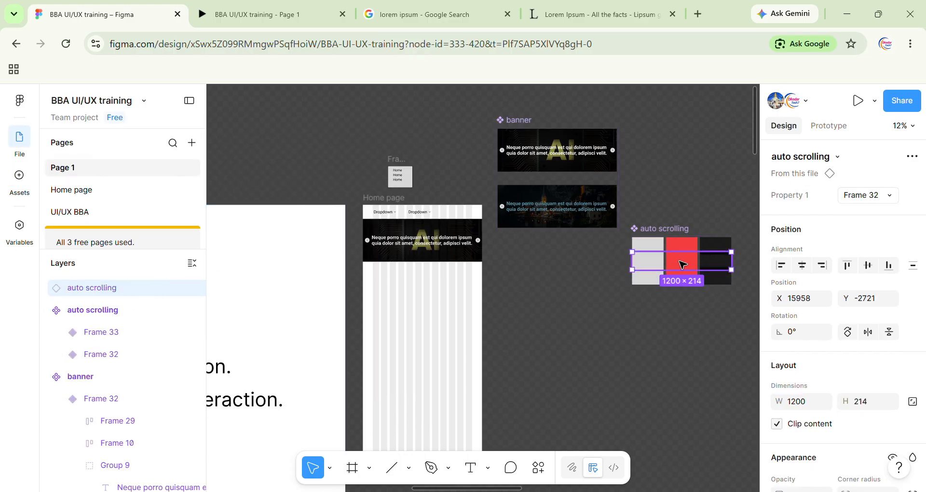
left_click_drag(637, 265, 361, 313)
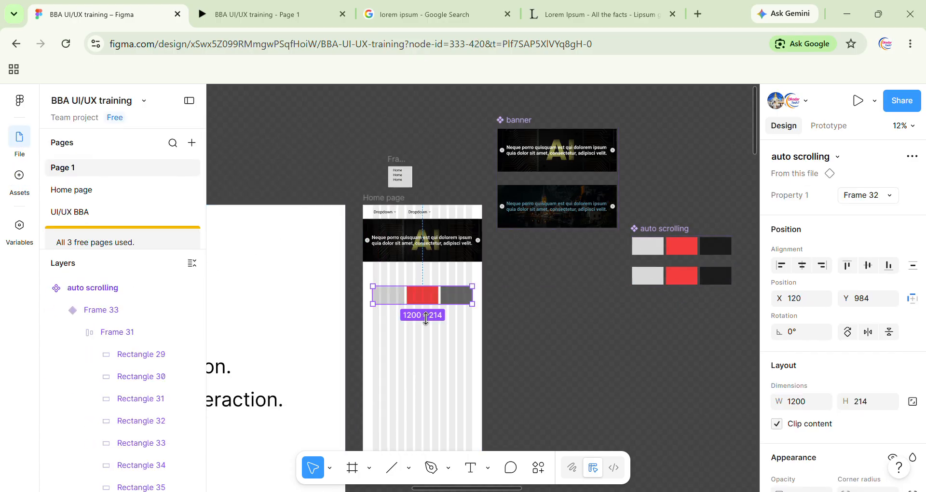
Collapse the component sets in the layer list, nest the auto scrolling component set inside the Home page frame, and select the carousel instance
left_click(45, 289)
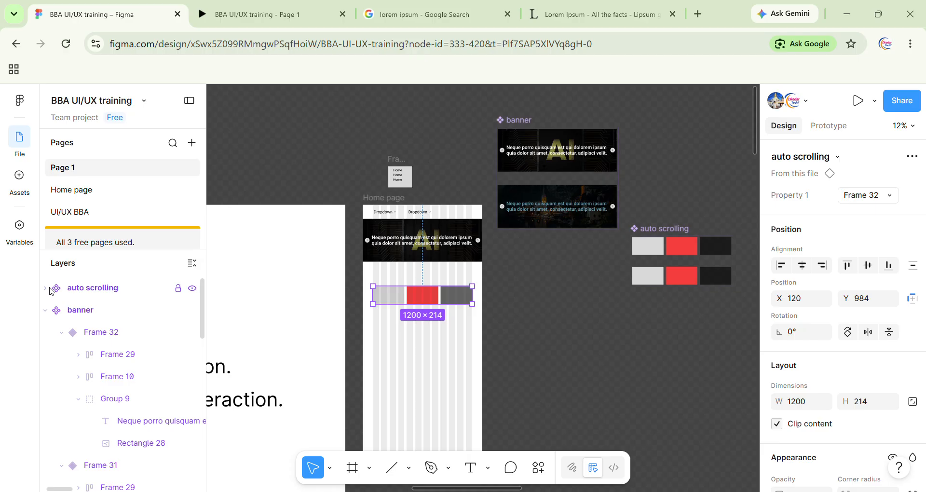
left_click(48, 312)
left_click_drag(91, 287, 96, 354)
scroll(443, 296, "up", 3)
left_click(444, 299)
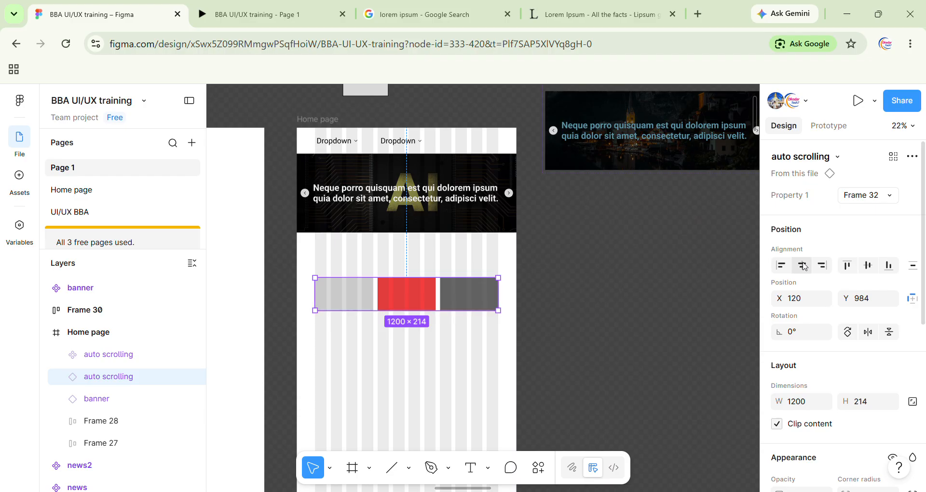
Reload the prototype preview and check the auto-scrolling carousel beneath the banner
left_click(260, 14)
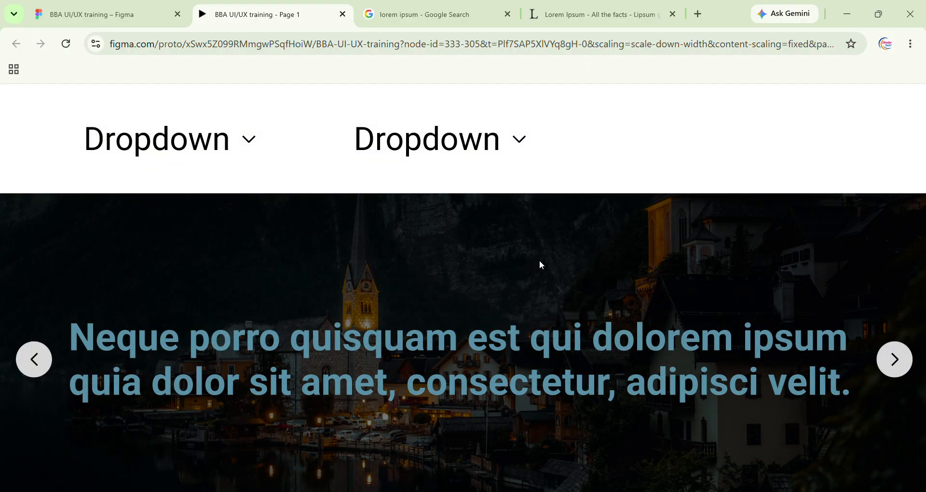
key("F5")
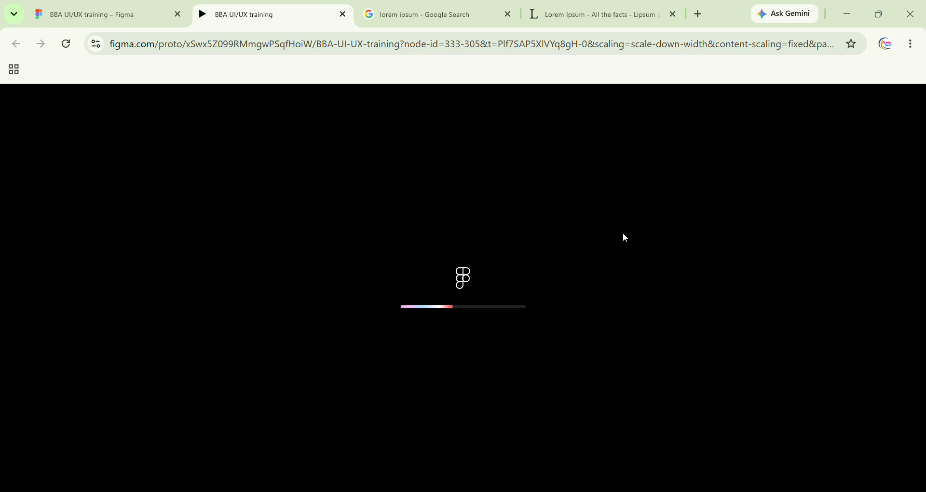
scroll(628, 231, "down", 4)
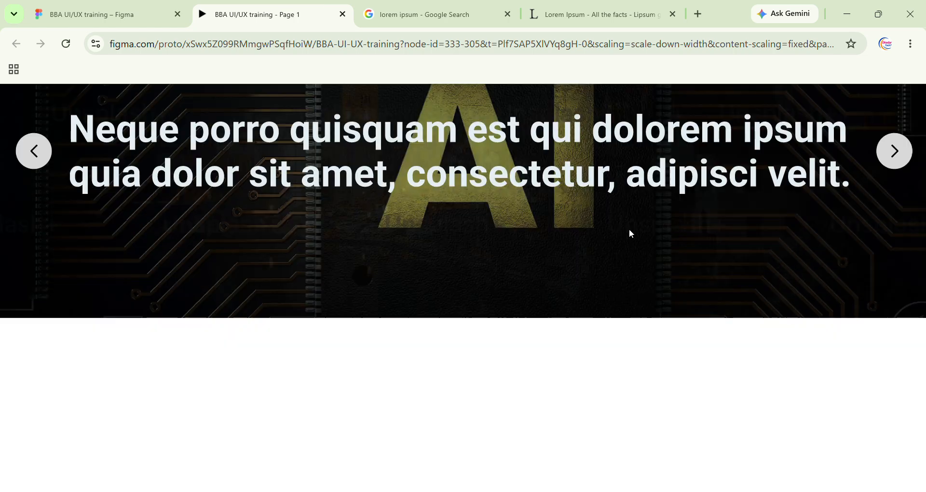
scroll(631, 234, "down", 3)
scroll(631, 232, "down", 3)
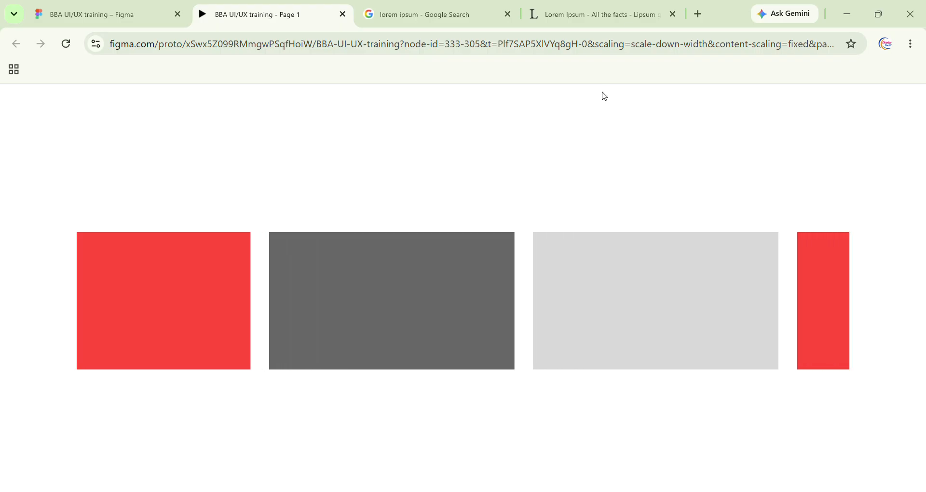
Open dkedartech7.com in a new browser tab and advance its hero banner slider
key("ctrl+t")
type("d")
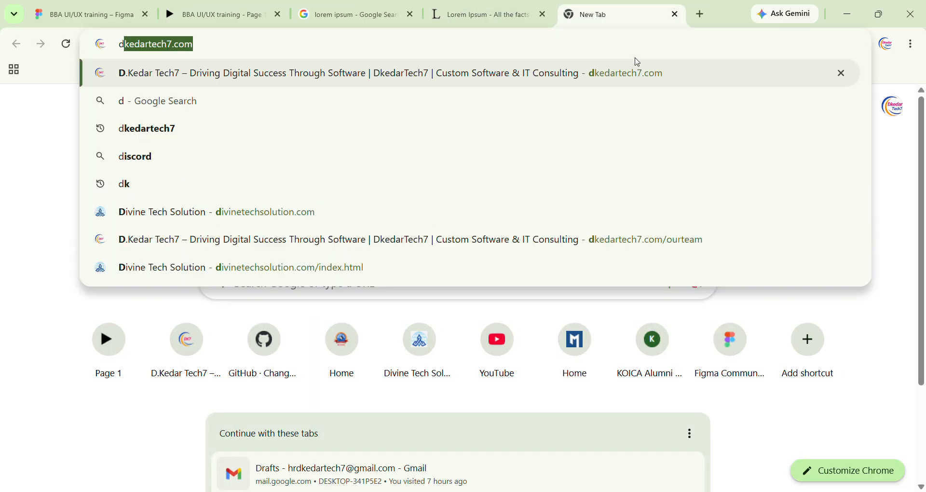
key("Return")
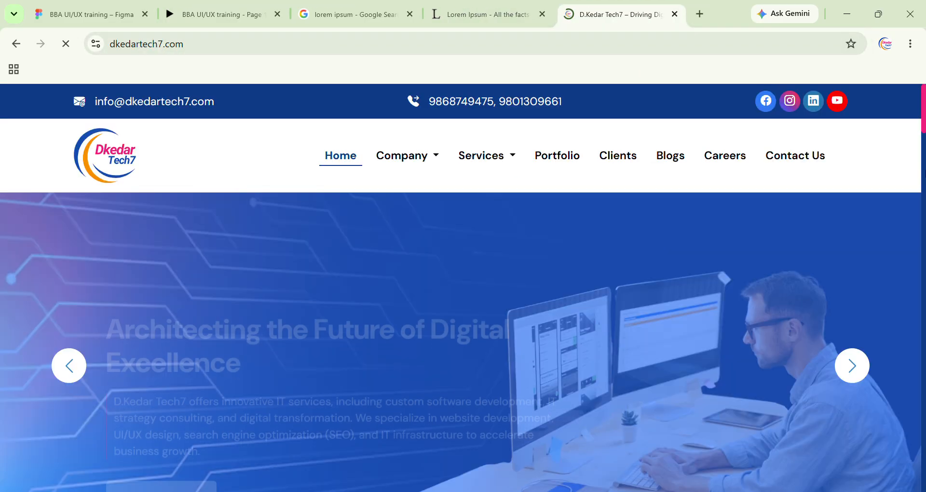
scroll(659, 233, "down", 5)
left_click_drag(925, 192, 833, 352)
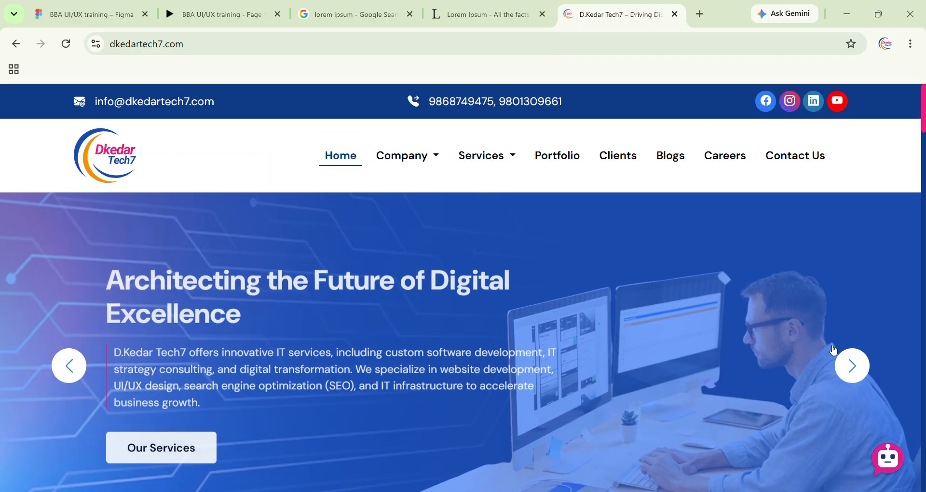
left_click(854, 369)
left_click(854, 369)
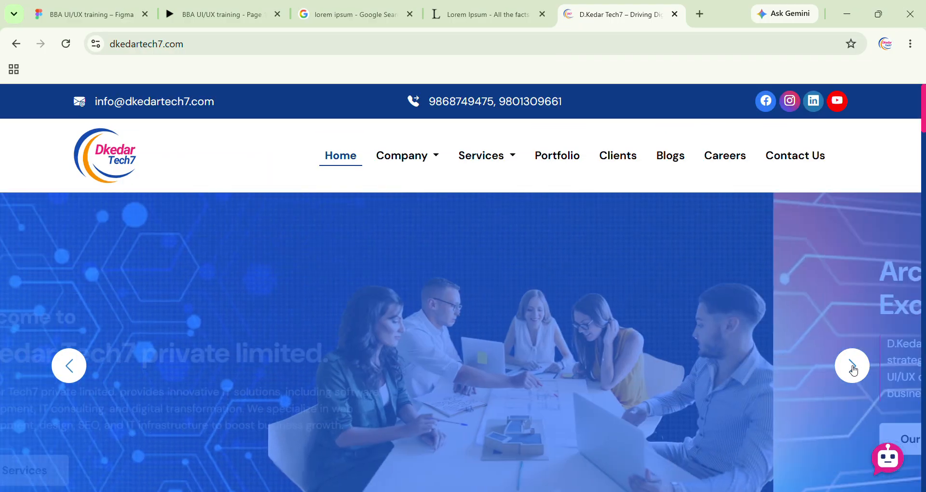
Examine the Our Clients logo carousel on the website and compare it with the carousel in the prototype preview
scroll(778, 353, "down", 3)
scroll(816, 339, "down", 10)
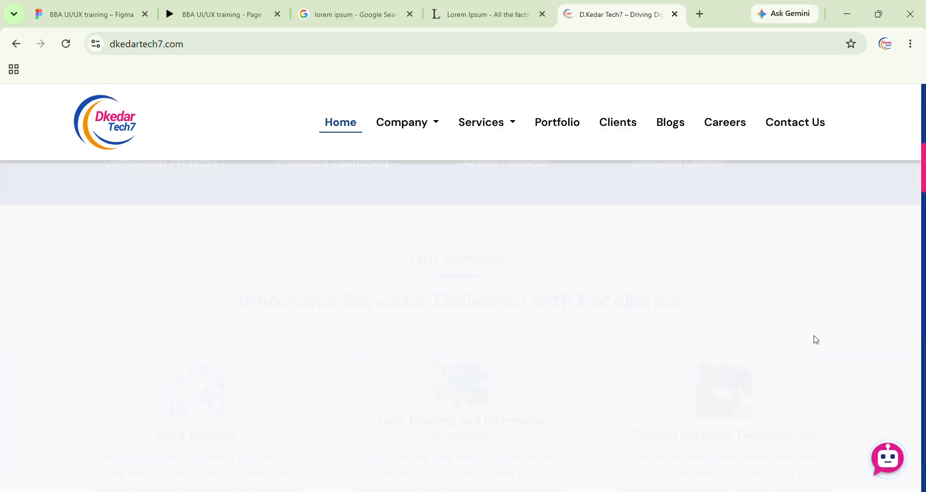
scroll(818, 338, "down", 15)
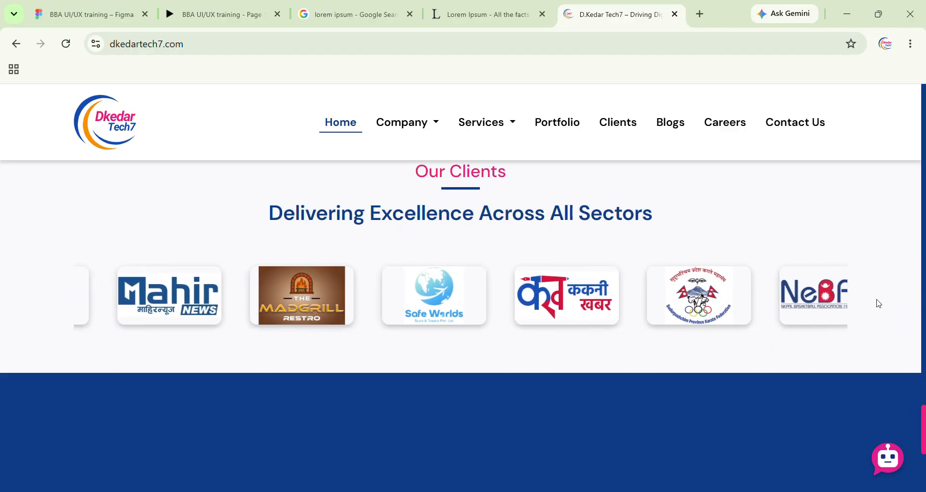
scroll(877, 302, "up", 1)
left_click(221, 14)
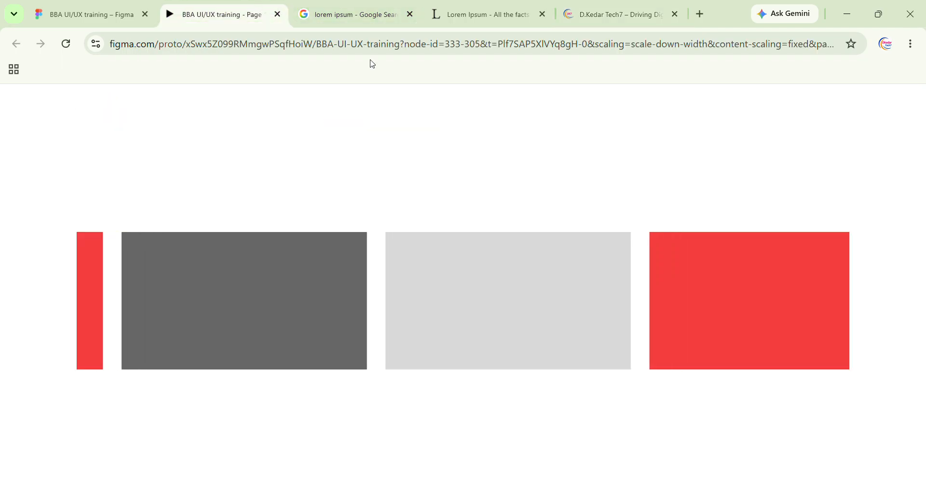
scroll(905, 337, "up", 3)
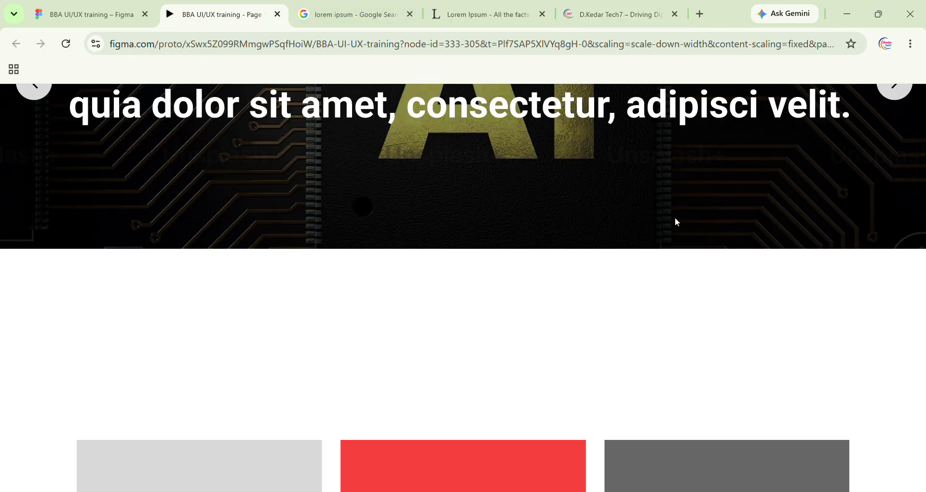
Move the carousel instance on the Home page up to Y 764, closer beneath the banner
left_click(131, 5)
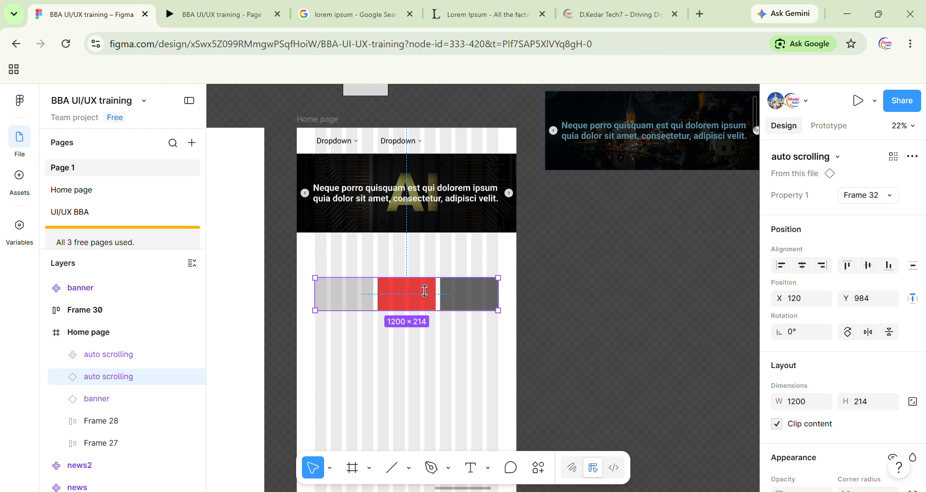
scroll(424, 291, "up", 3)
left_click_drag(417, 305, 416, 274)
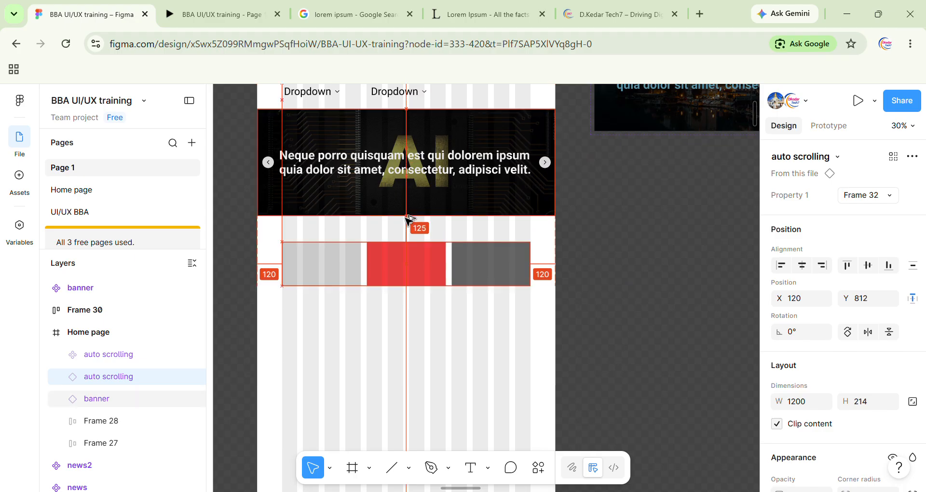
key("Up")
key("Up")
key("Up")
key("Up")
key("Up")
key("Up")
key("Up")
key("Up")
key("Up")
key("Up")
key("Up")
key("Up")
key("Up")
key("Up")
key("Up")
key("Up")
key("Up")
key("Up")
key("Up")
key("Up")
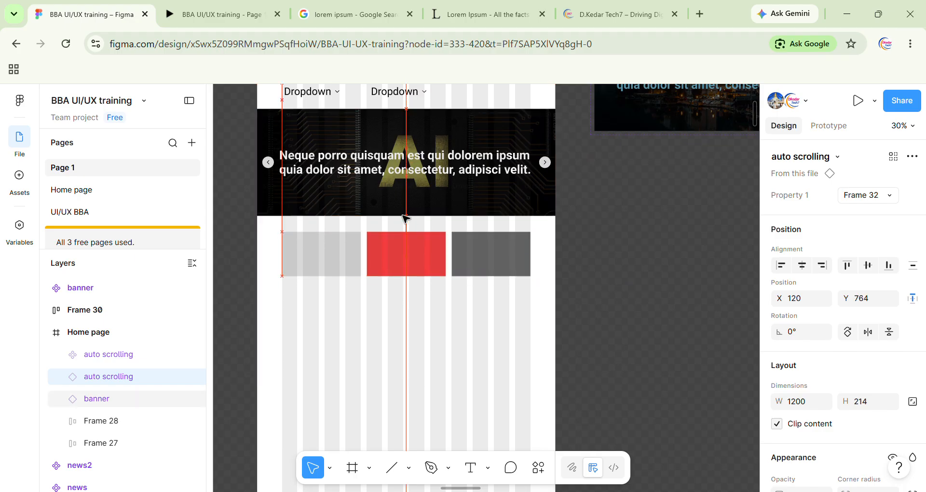
Check the gap between the banner and the carousel in the prototype preview
left_click(217, 14)
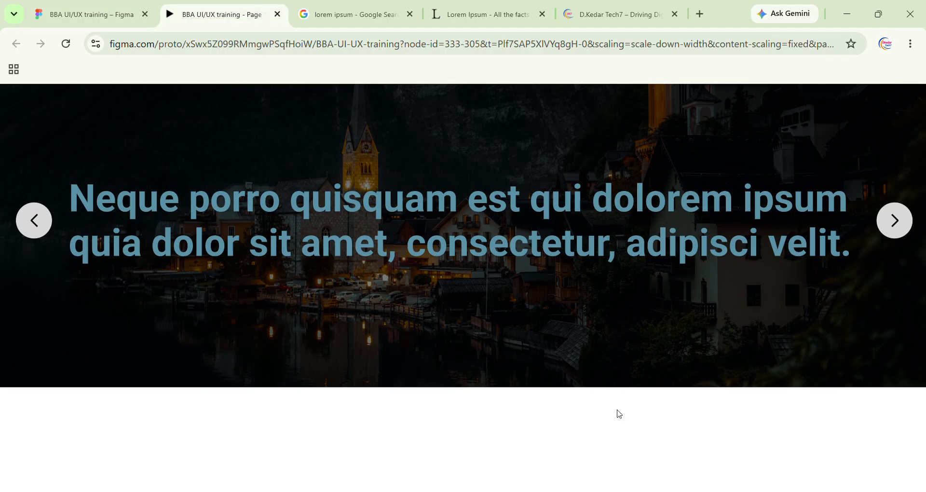
scroll(619, 413, "down", 7)
scroll(619, 415, "up", 3)
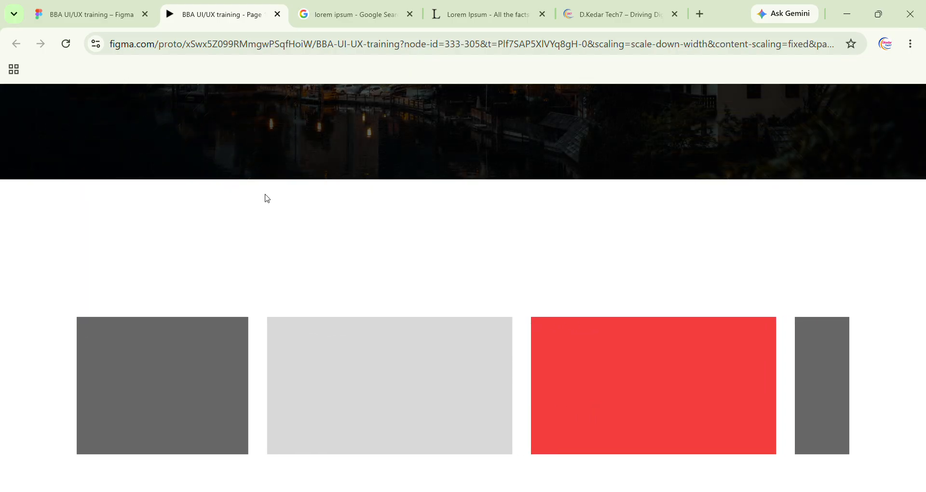
Nudge the carousel instance up to Y 746, leaving a 59 px gap beneath the banner
left_click(87, 15)
key("Up")
key("Up")
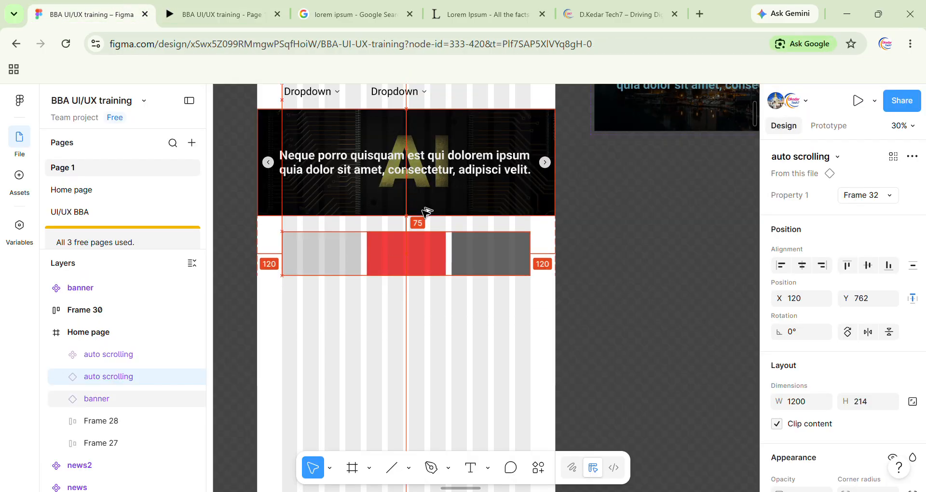
key("Up")
key("Up")
key("Up")
key("Up")
key("Up")
key("Up")
key("Up")
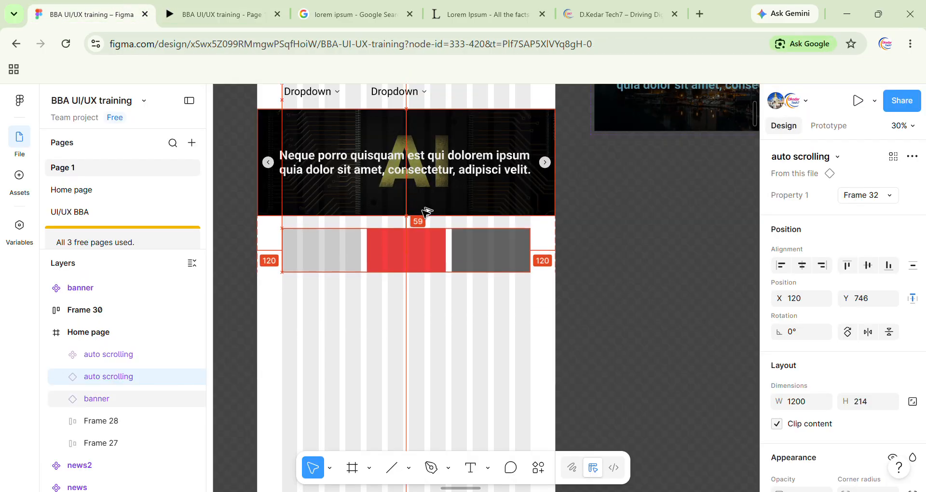
Reload the prototype preview and go back to the training agenda list in the design file
left_click(197, 7)
left_click(65, 43)
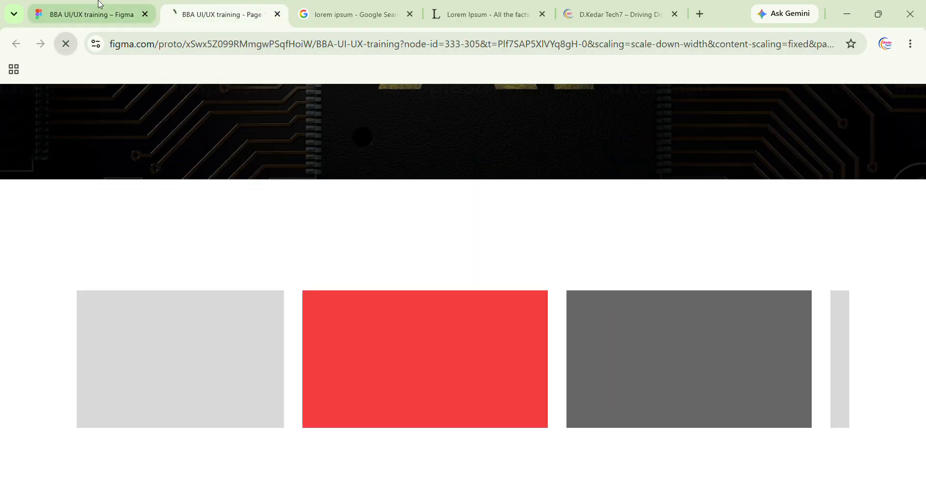
left_click(87, 14)
scroll(513, 287, "down", 3)
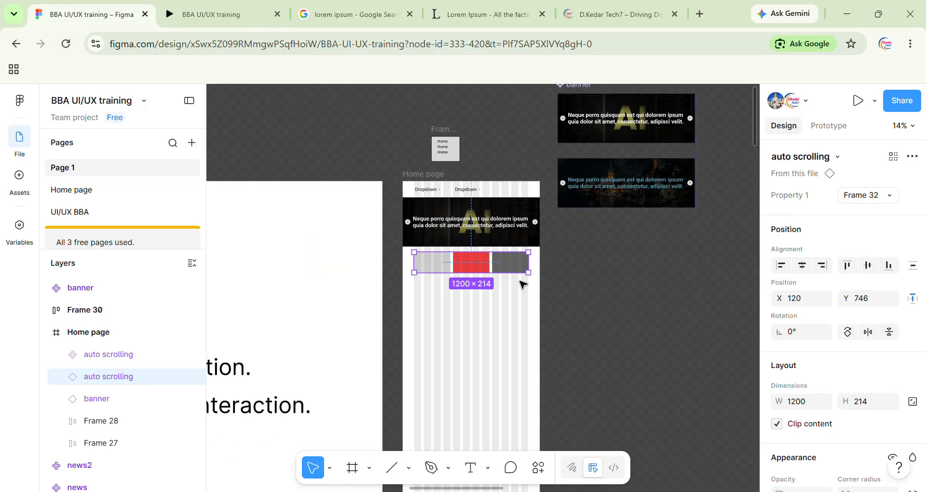
scroll(522, 285, "left", 10)
scroll(522, 285, "down", 3)
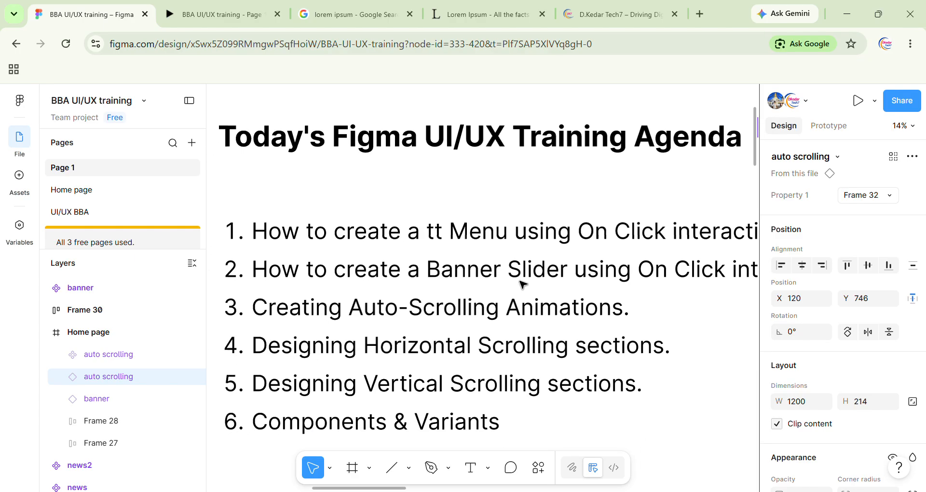
Open the prototype preview and check the auto-scrolling carousel beneath the banner
scroll(523, 284, "right", 3)
scroll(523, 285, "up", 2)
left_click(234, 6)
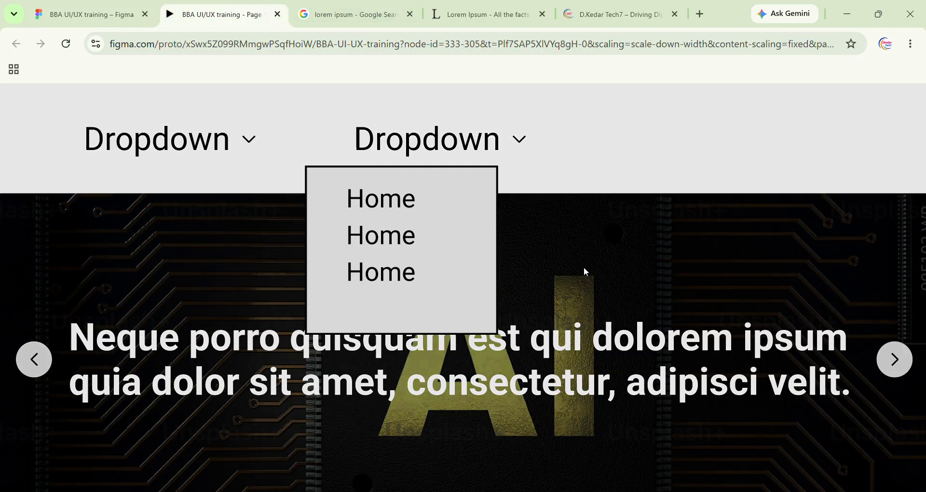
scroll(587, 263, "down", 6)
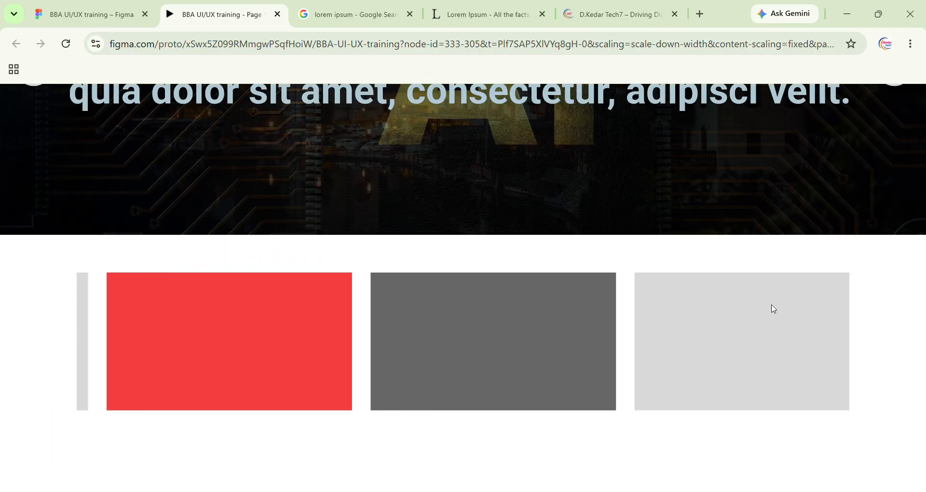
scroll(864, 317, "up", 4)
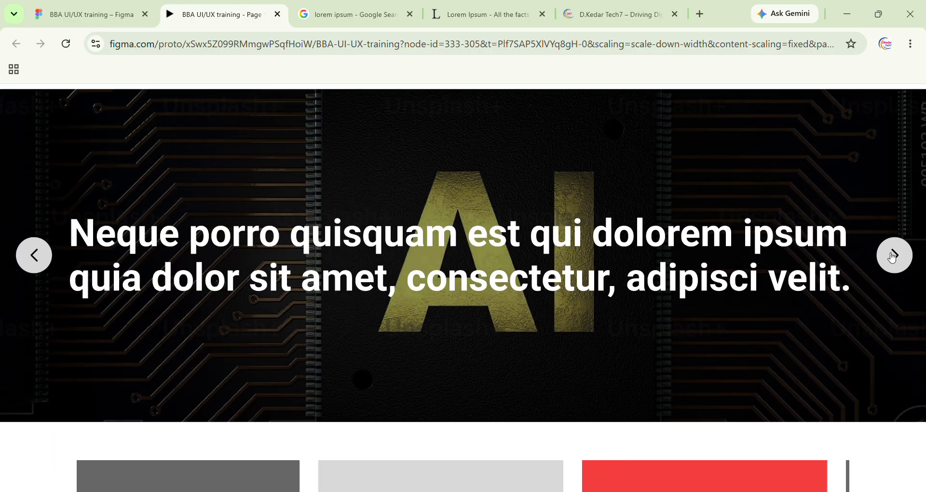
Test the banner slider's next and previous arrows in the prototype preview and look at the carousel below
left_click(893, 257)
left_click(36, 260)
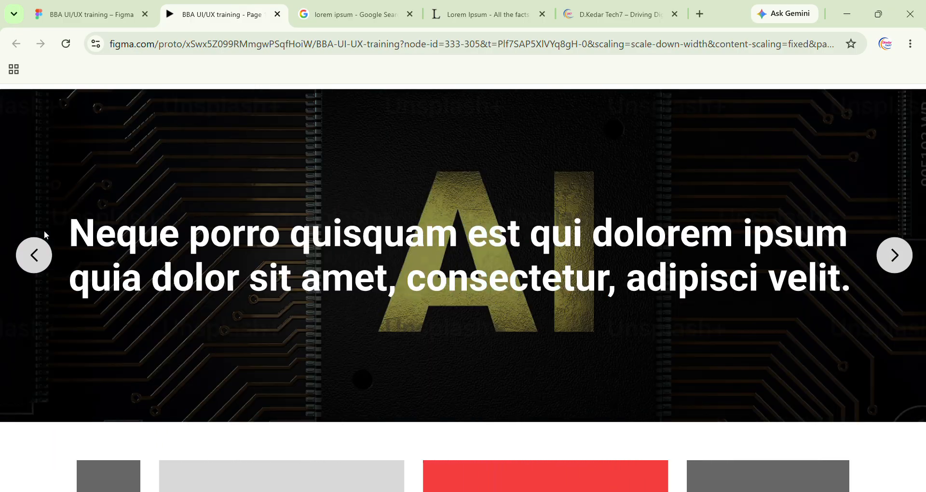
left_click(36, 261)
left_click(37, 261)
left_click(892, 267)
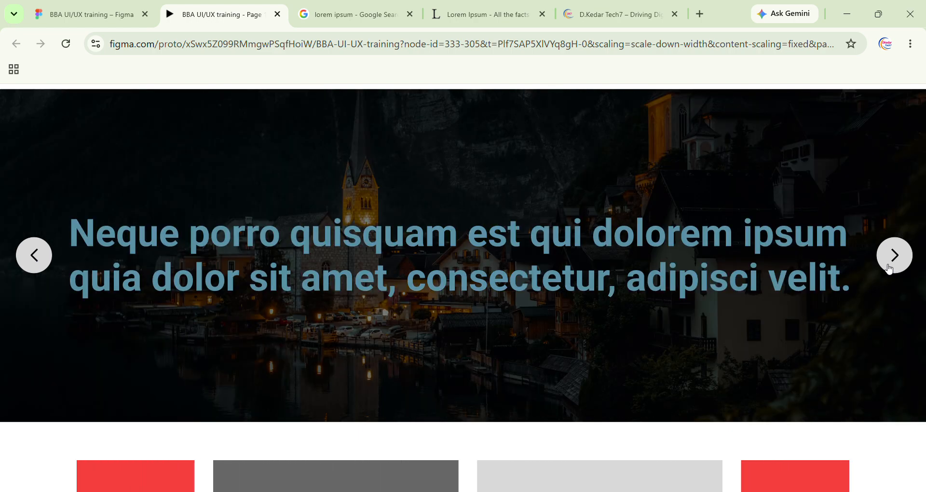
left_click(890, 268)
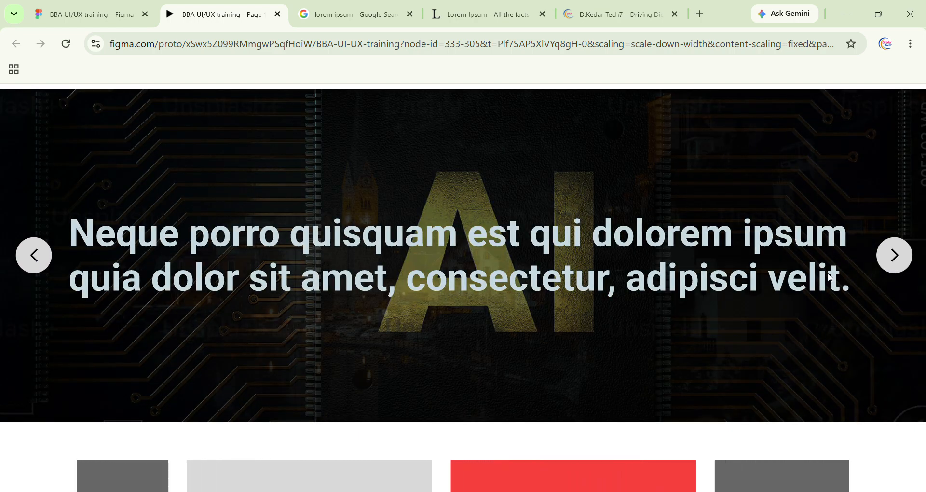
scroll(526, 357, "down", 4)
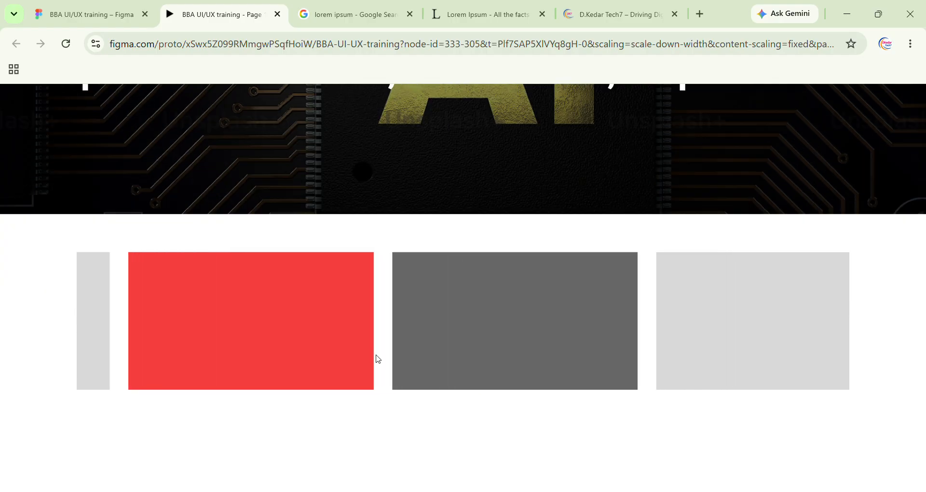
Switch to the D.Kedar Tech7 website and advance the testimonial slider under Why People Choose Us
left_click(119, 12)
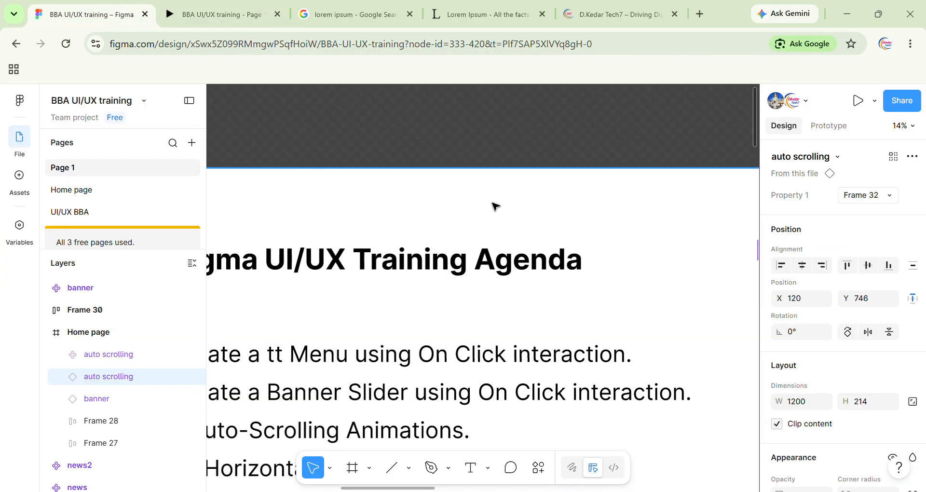
left_click(613, 13)
scroll(695, 314, "down", 5)
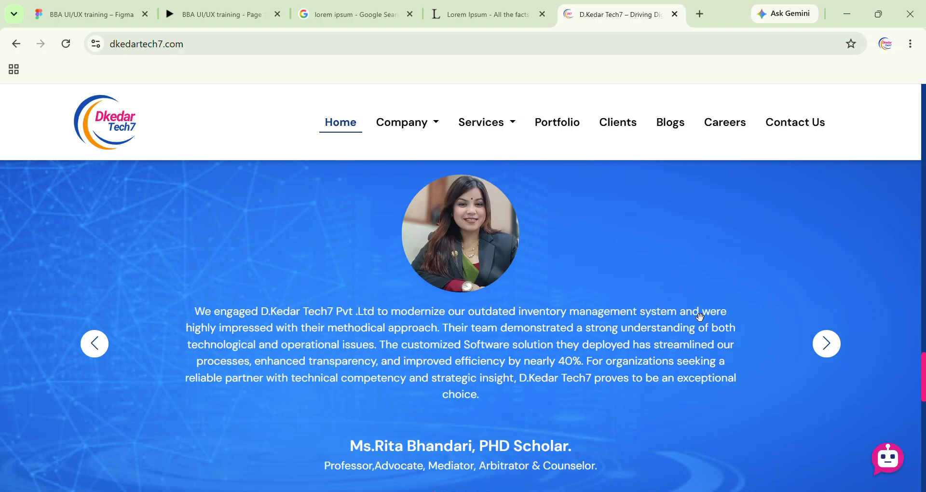
scroll(700, 316, "up", 1)
left_click(827, 392)
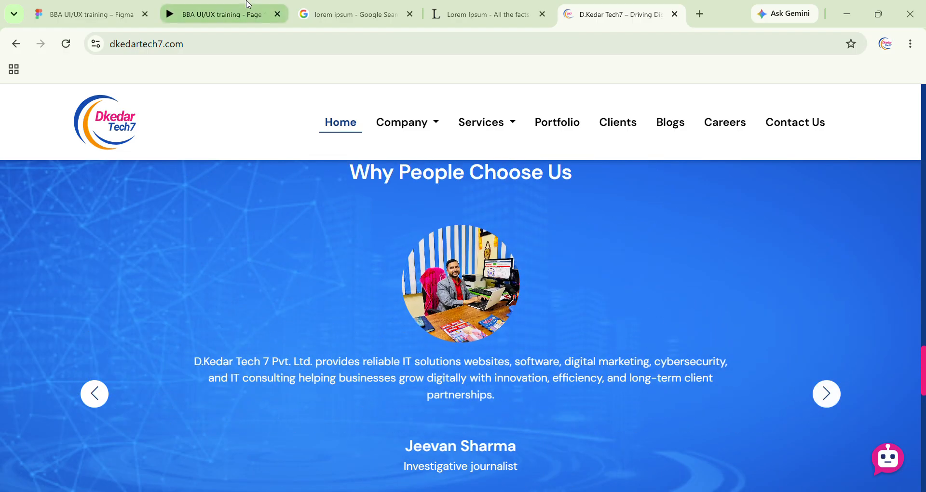
Return to the Figma design file and go to agenda item 4, Designing Horizontal Scrolling sections
left_click(87, 14)
scroll(578, 255, "down", 3)
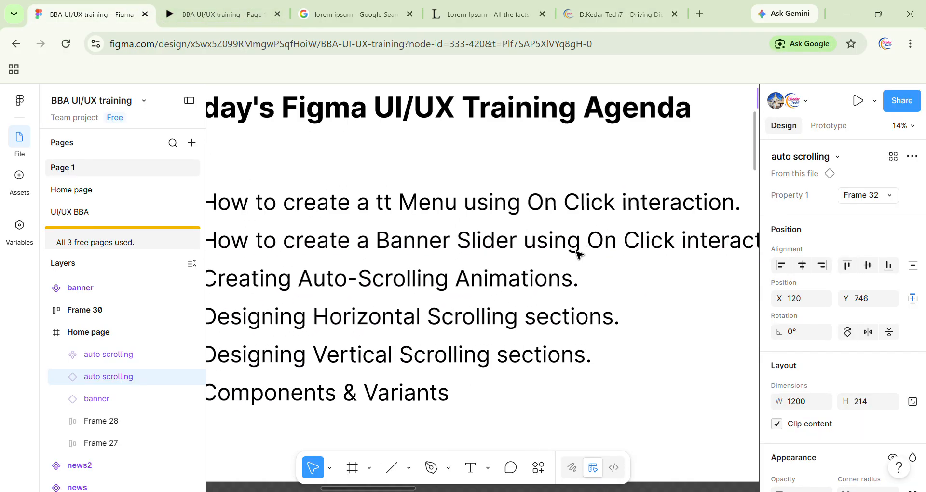
scroll(367, 345, "down", 2)
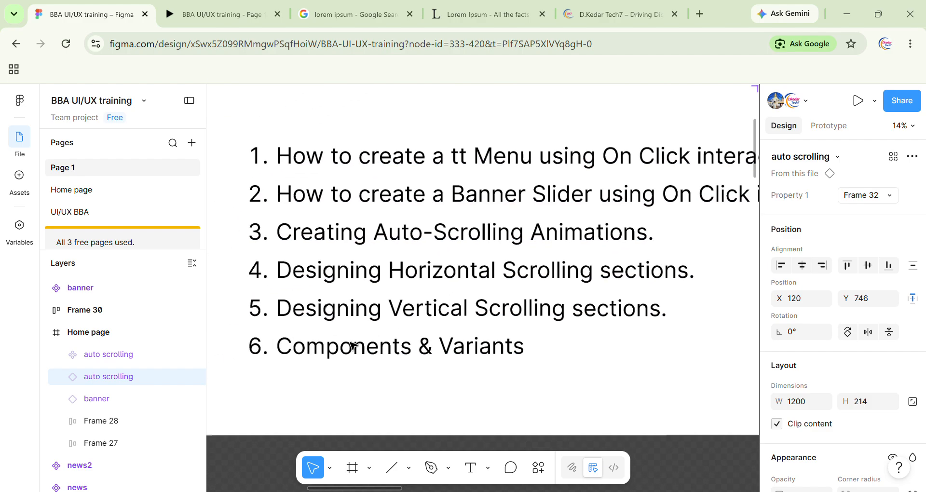
left_click(434, 275)
triple_click(439, 270)
left_click(438, 269)
Draw a rectangle about 381 × 382 below the carousel on the Home page and add two copies of it beside it
scroll(438, 269, "right", 9)
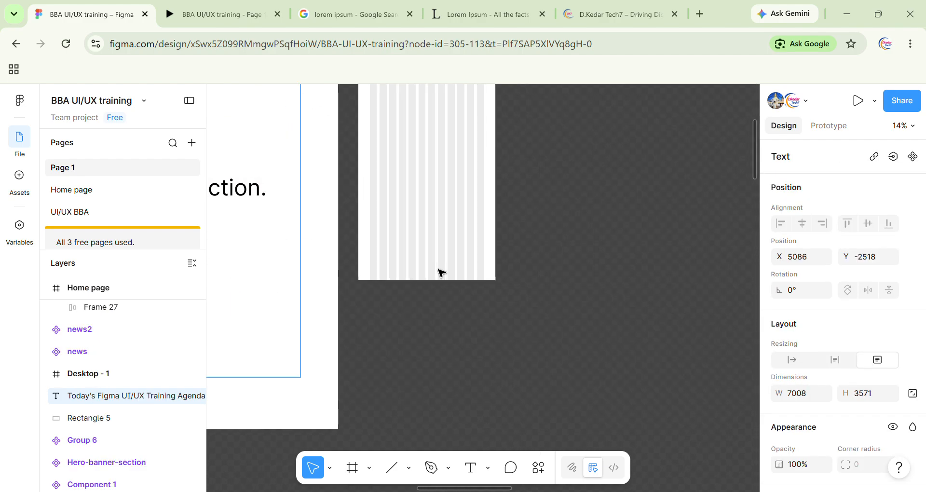
scroll(448, 276, "right", 5)
scroll(538, 290, "down", 8)
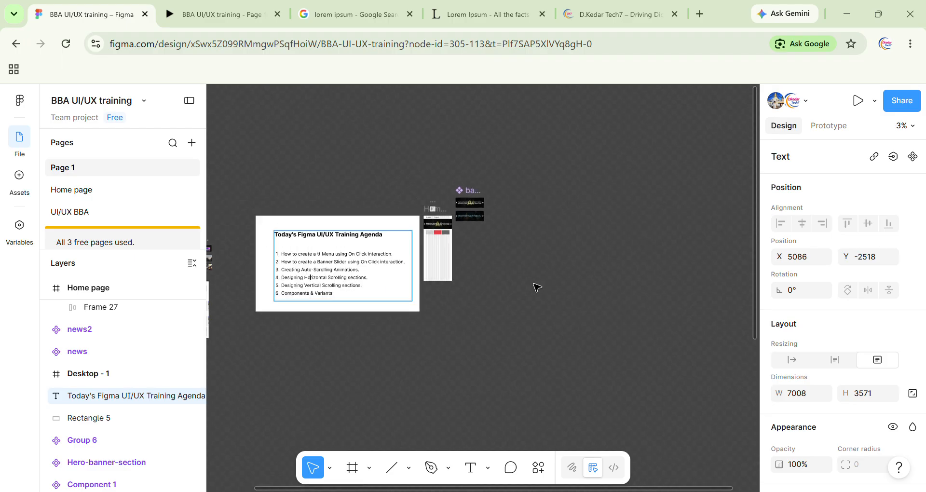
scroll(498, 317, "up", 5)
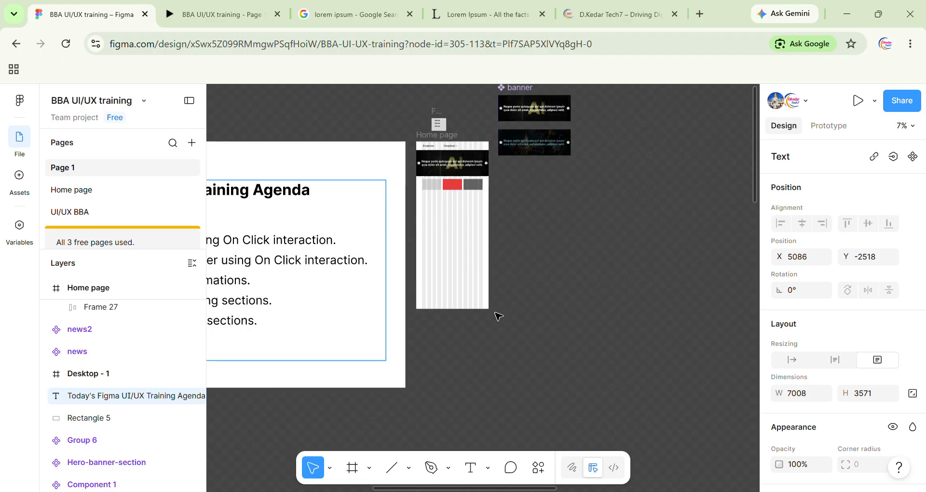
scroll(499, 316, "up", 3)
scroll(439, 294, "up", 5)
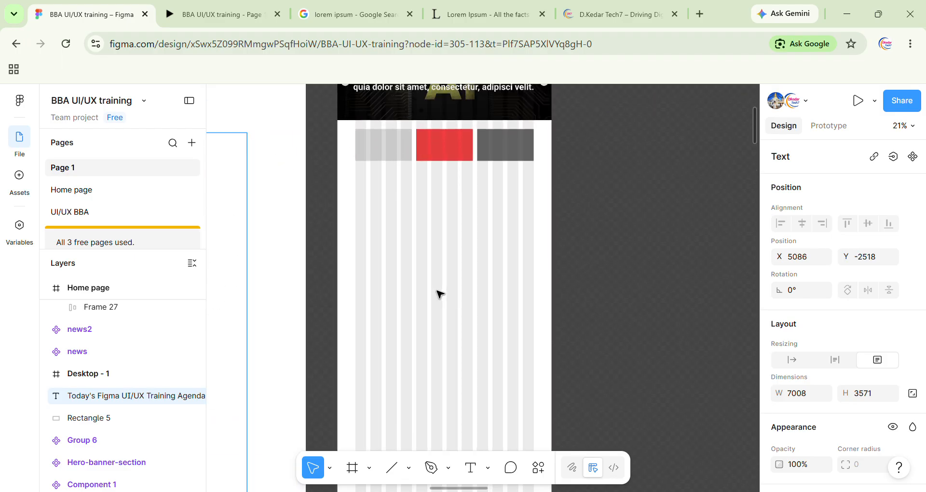
scroll(425, 337, "down", 3)
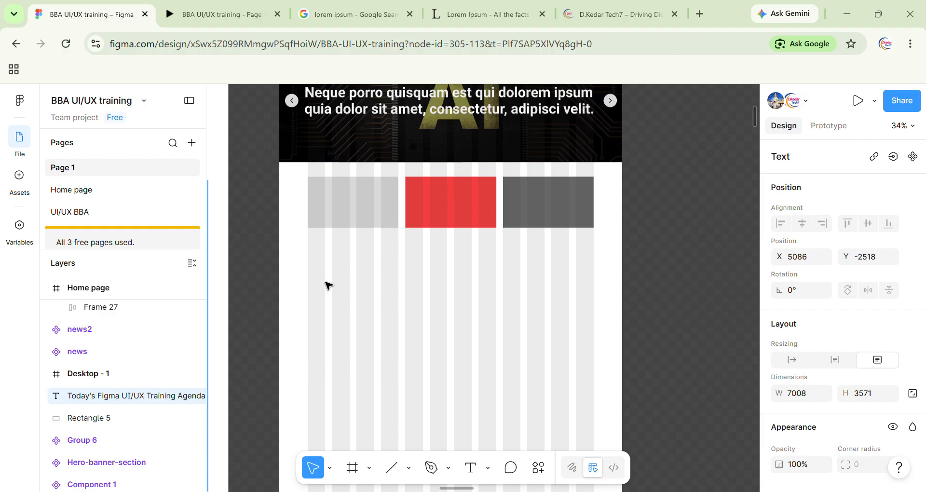
key("Escape")
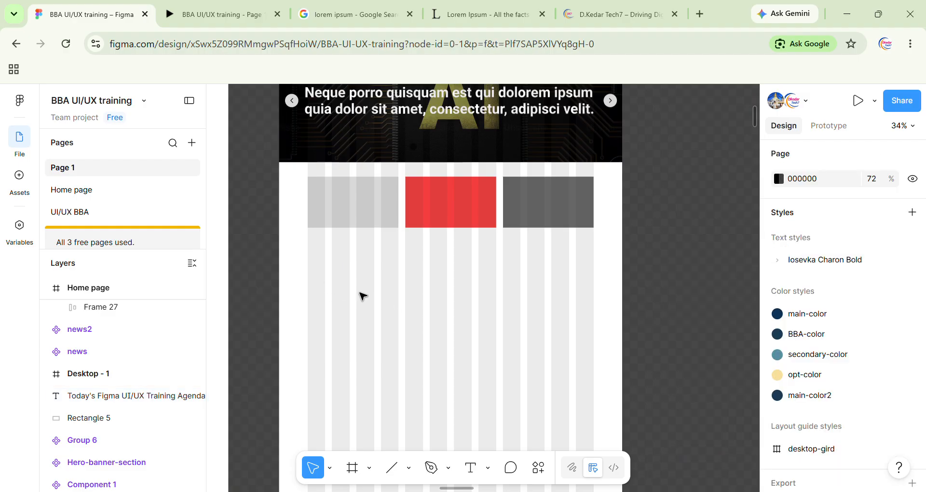
mouse_move(317, 276)
left_mouse_down()
mouse_move(341, 302)
mouse_move(434, 335)
mouse_move(409, 334)
left_mouse_up()
left_click_drag(343, 306, 456, 304, "alt")
key("ctrl+z")
left_click_drag(370, 334, 374, 365)
left_click_drag(364, 330, 563, 320, "alt")
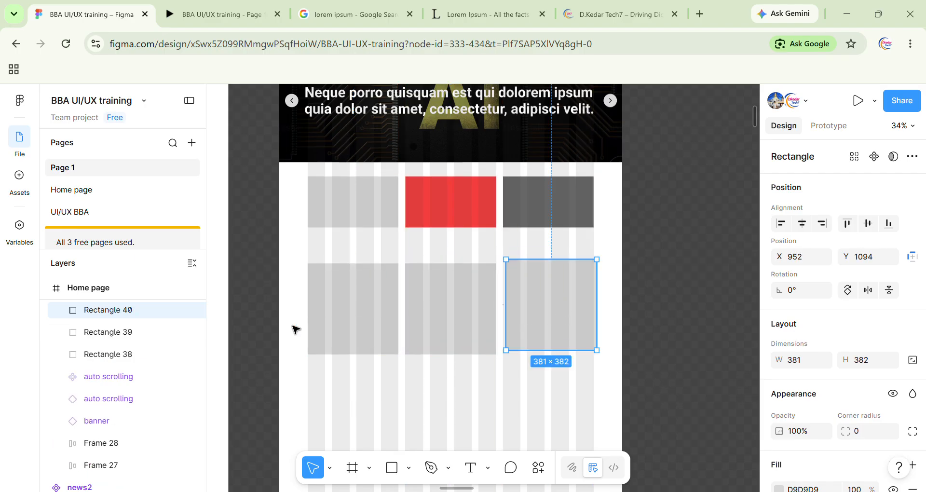
Align the three new rectangles on their vertical centers with equal horizontal spacing and wrap them in an auto-layout frame
left_click(131, 350)
left_click(131, 313, "shift")
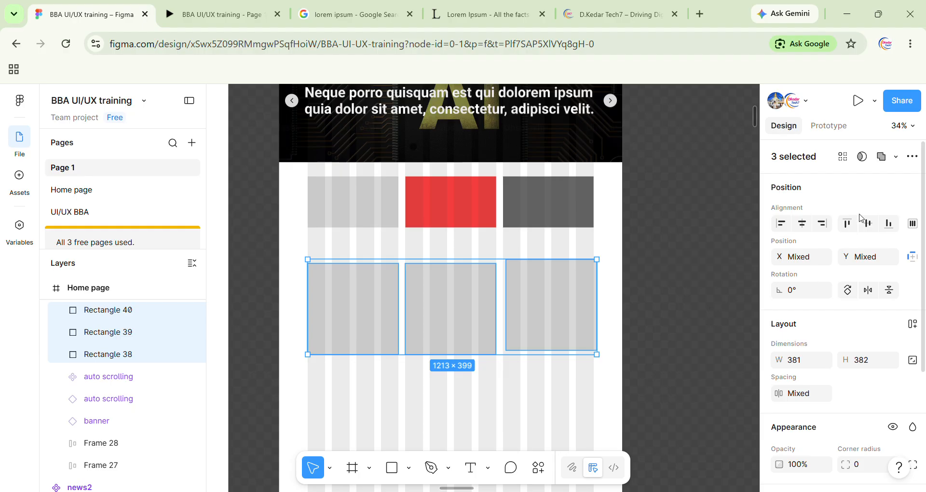
left_click(868, 224)
left_click(913, 224)
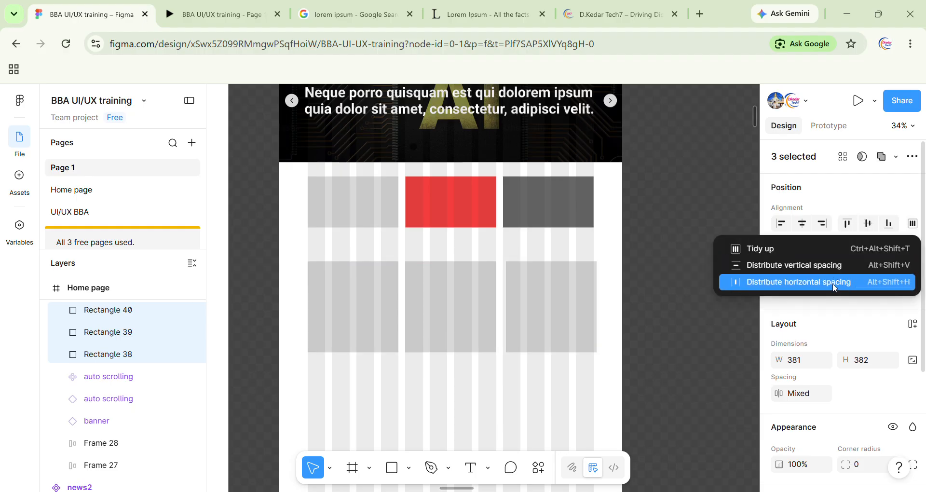
left_click(832, 283)
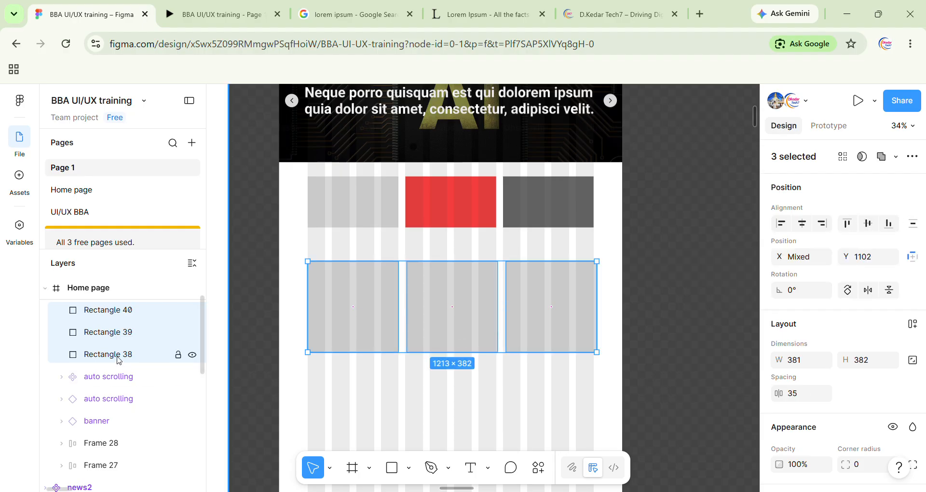
key("shift+a")
left_click(61, 311)
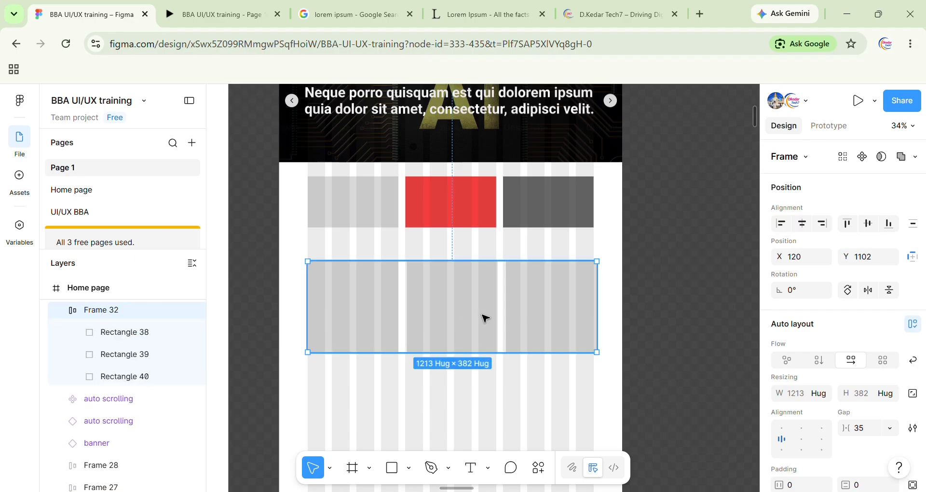
Fill the first rectangle in the new row with near-black 121010
double_click(376, 313)
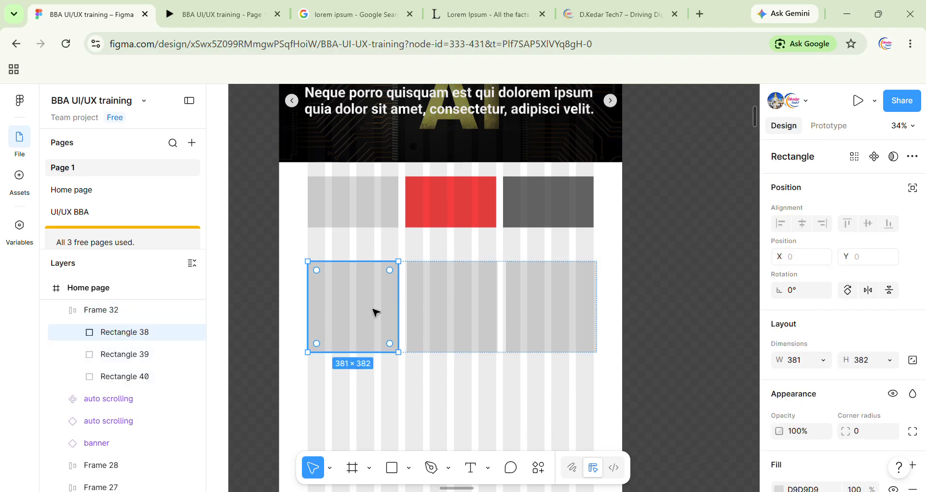
scroll(811, 427, "down", 3)
left_click(779, 352)
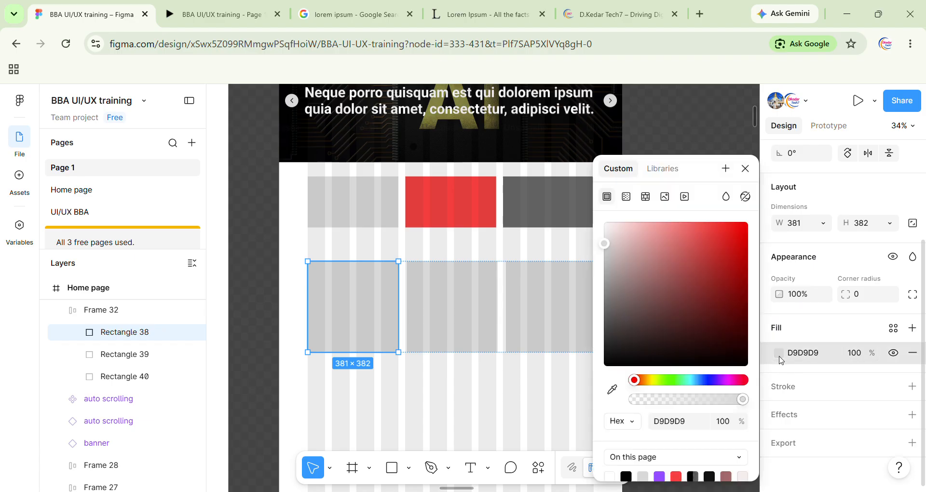
left_click(625, 477)
Fill the third rectangle in the new row with dark brown 382929
left_click(567, 342)
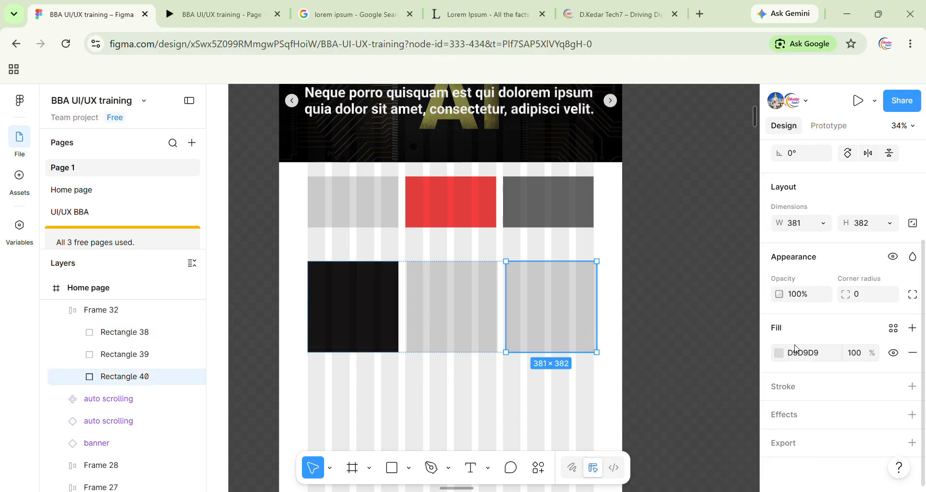
left_click(778, 353)
left_click(676, 477)
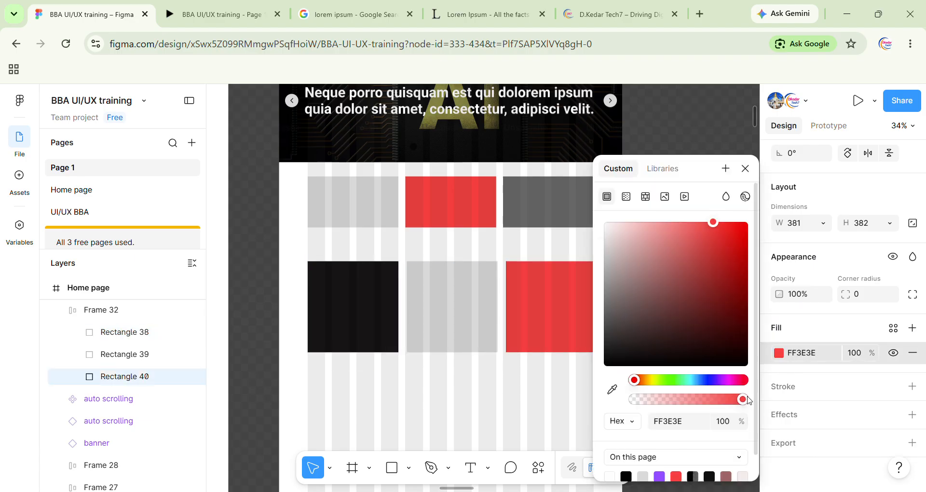
left_click_drag(685, 313, 644, 340)
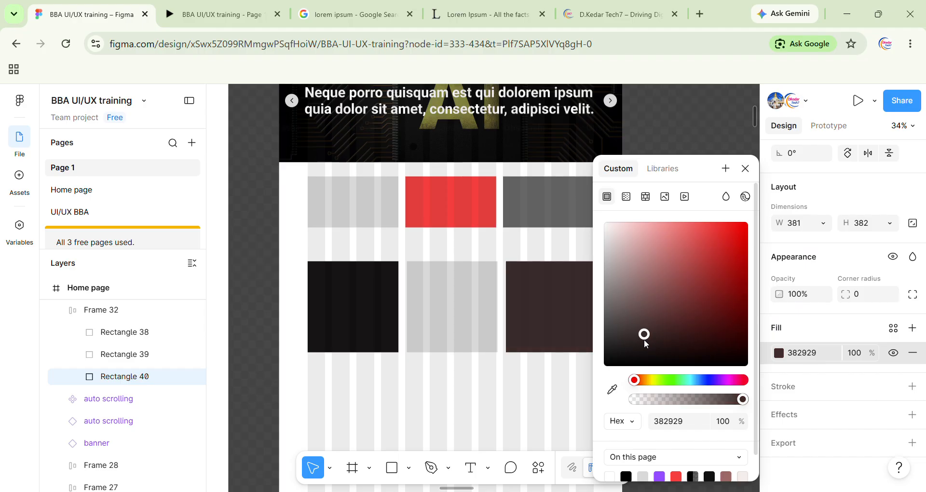
left_click(745, 168)
Duplicate the three rectangles twice inside their auto-layout frame to extend the row to nine cards
left_click(133, 333)
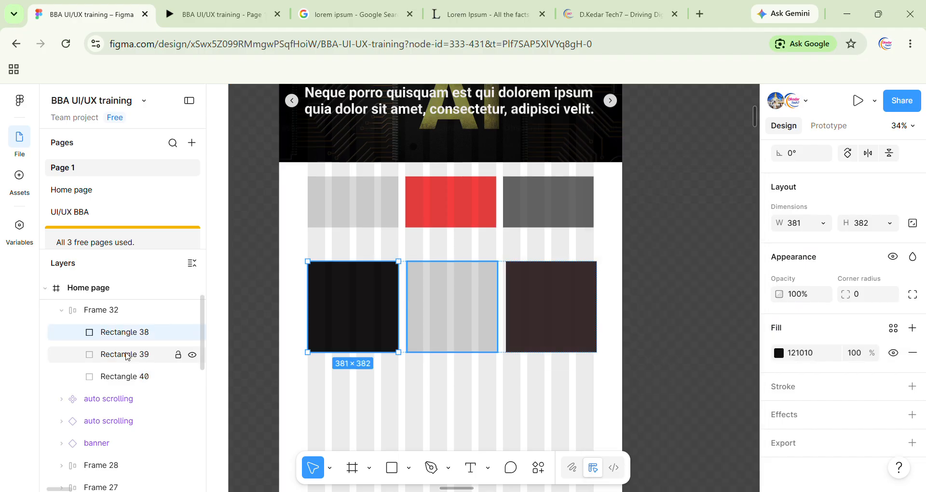
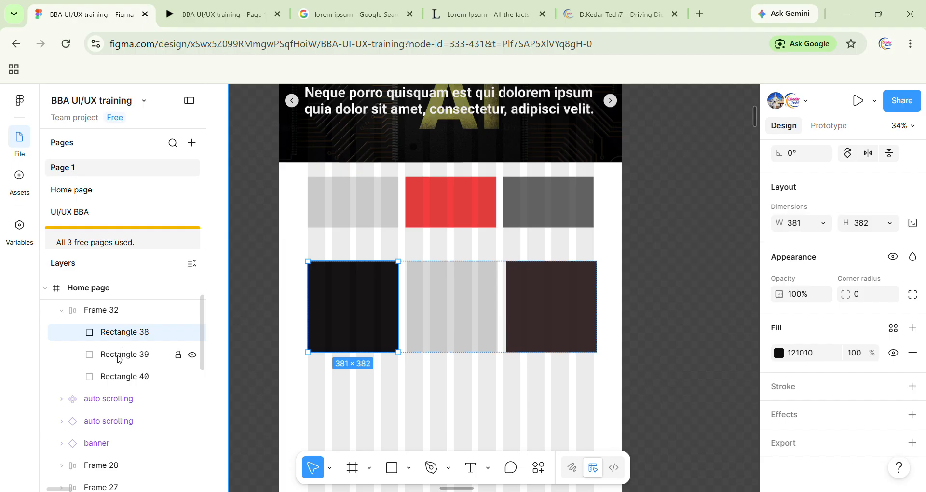
left_click(119, 357)
left_click(119, 371, "shift")
left_click(128, 336, "shift")
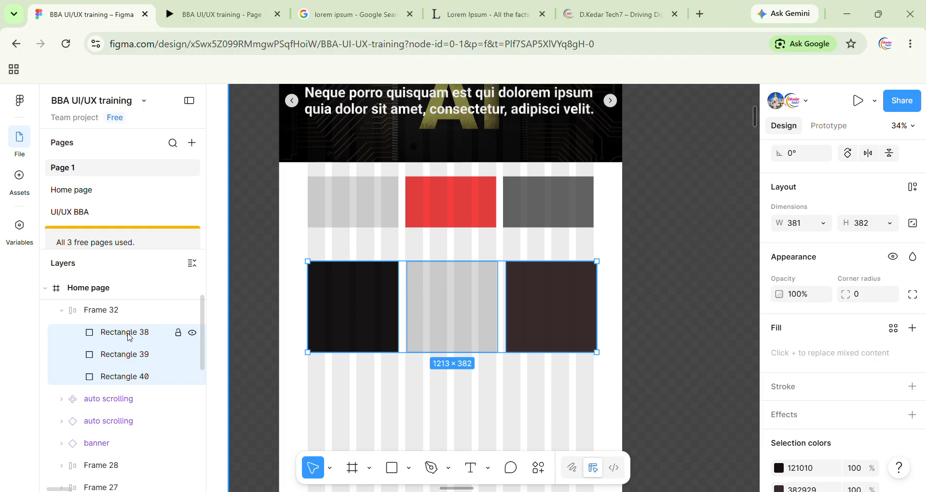
key("ctrl+d")
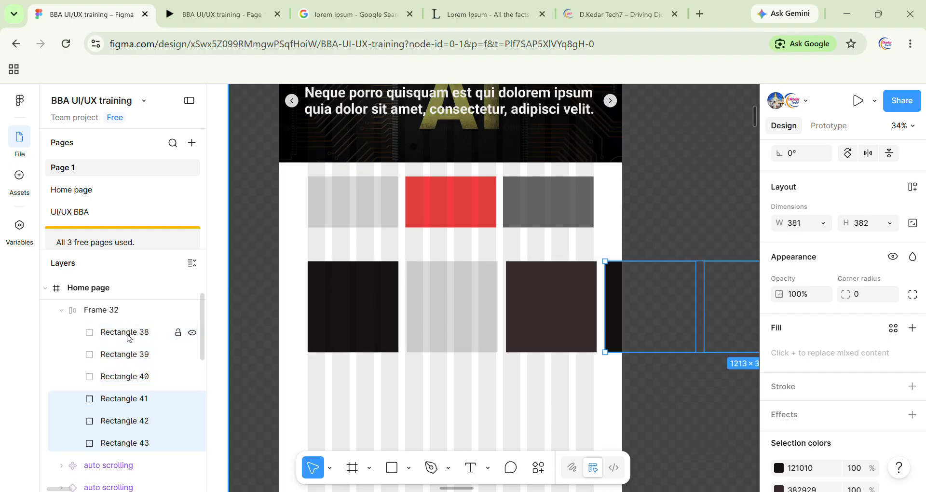
key("ctrl+d")
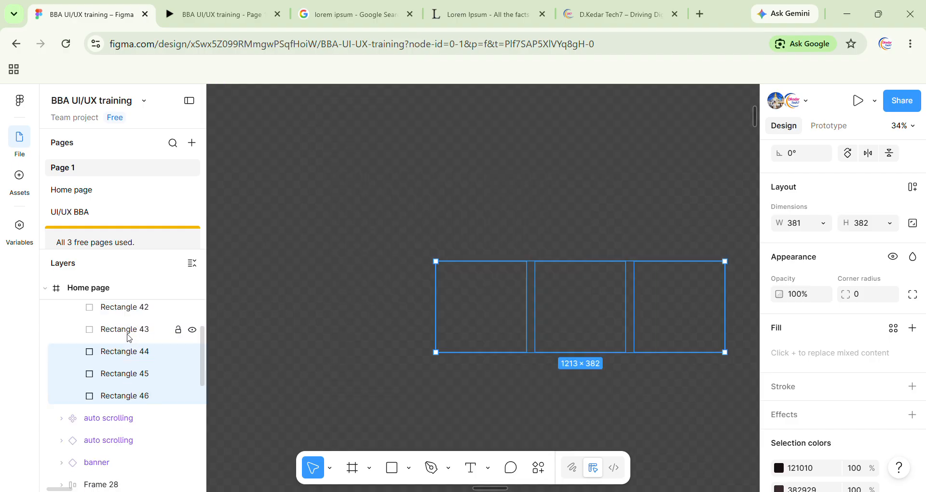
Wrap the nine-card auto-layout row on the Home page in a new plain frame
scroll(192, 330, "up", 3)
left_click(61, 354)
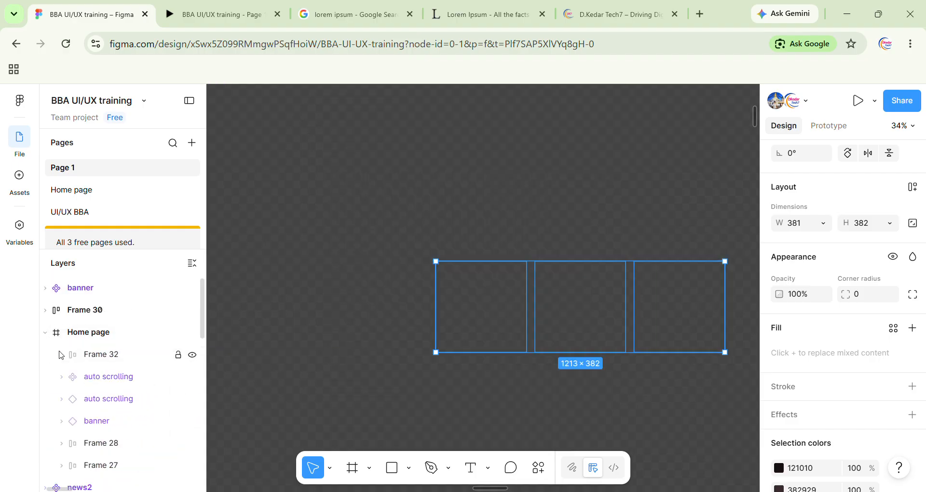
left_click(108, 354)
scroll(476, 290, "down", 5)
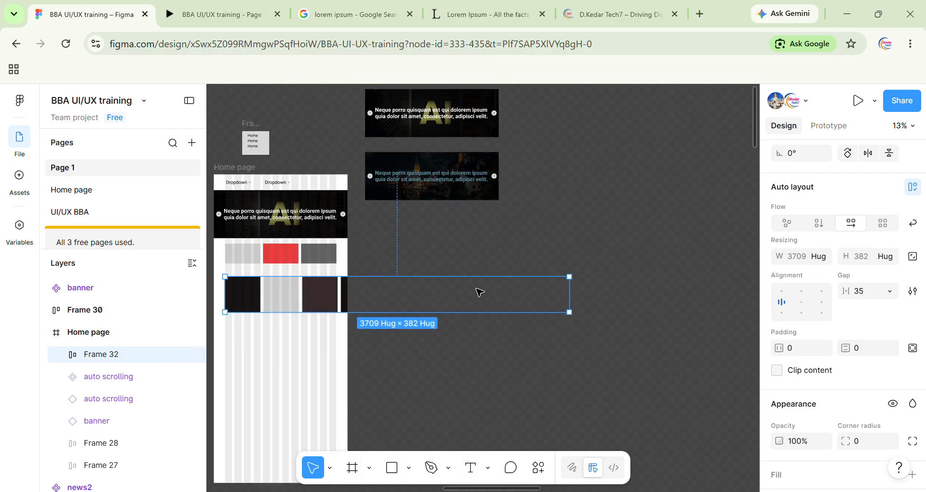
scroll(479, 291, "left", 3)
scroll(479, 291, "down", 2)
scroll(394, 271, "up", 5)
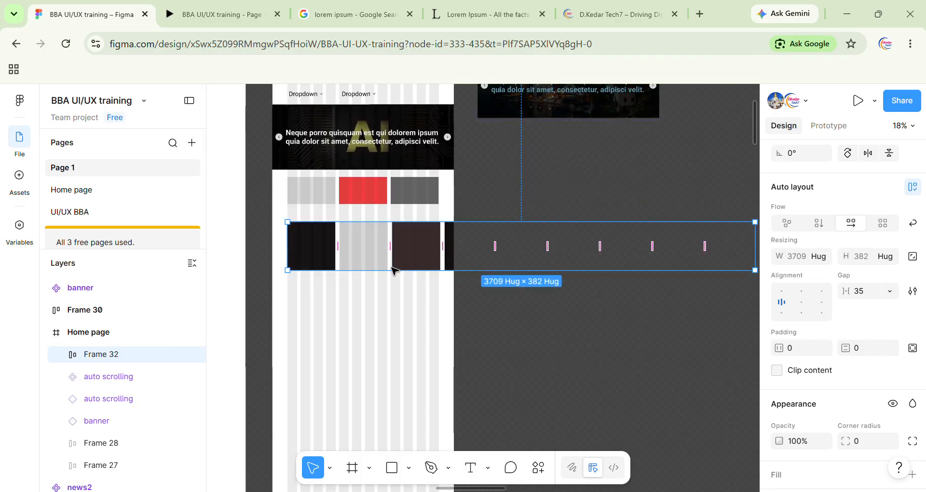
scroll(394, 271, "left", 1)
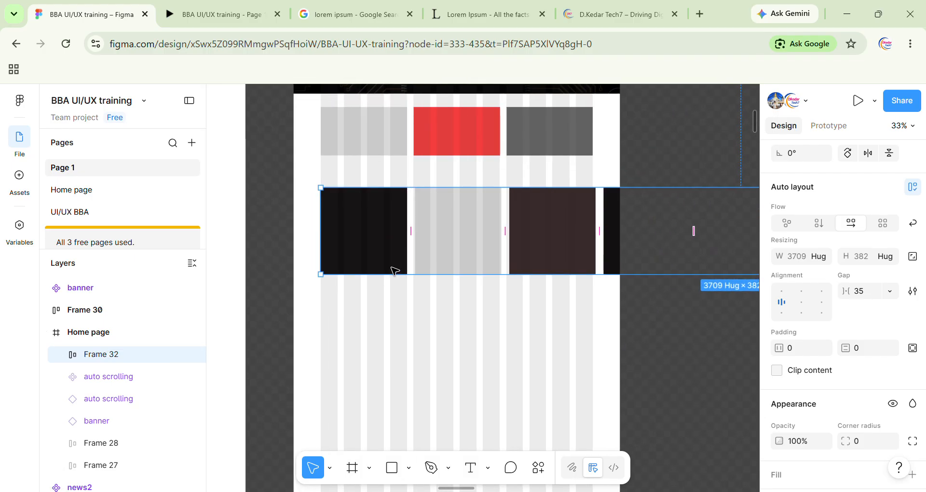
right_click(105, 357)
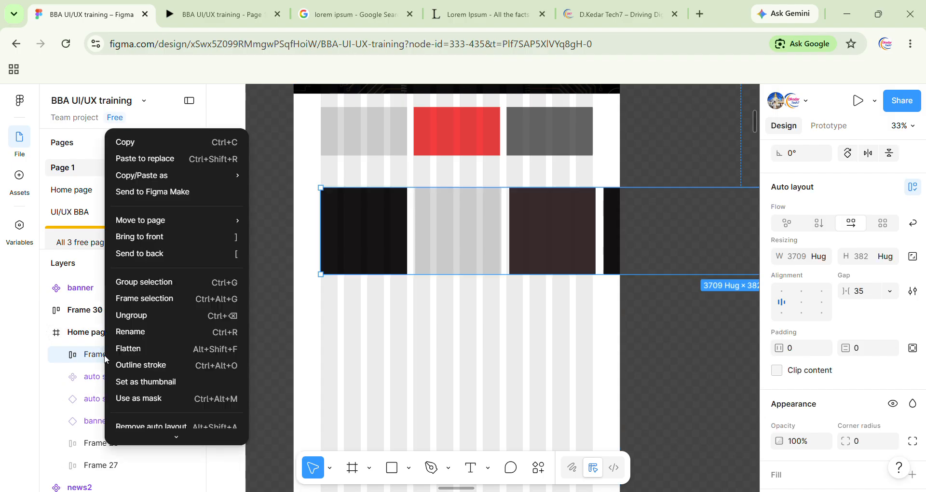
left_click(160, 302)
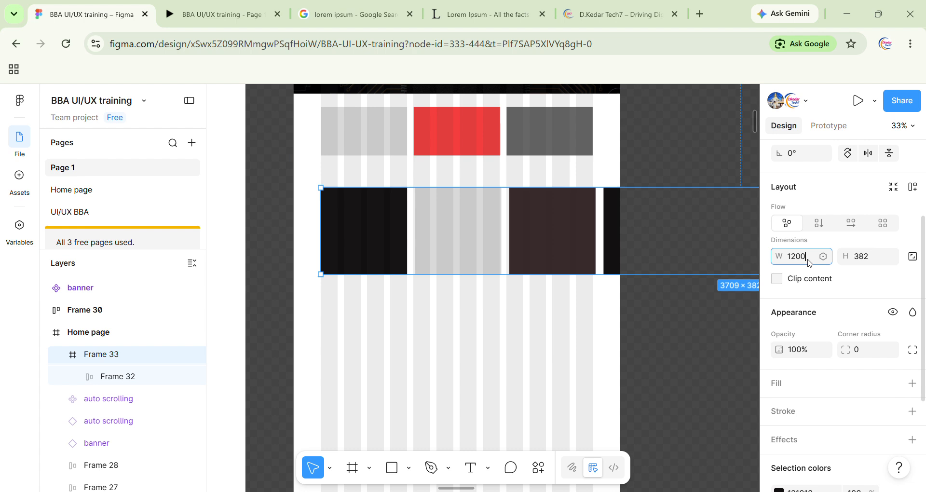
Set the wrapping frame's width to 1200 and clip its content
key("Return")
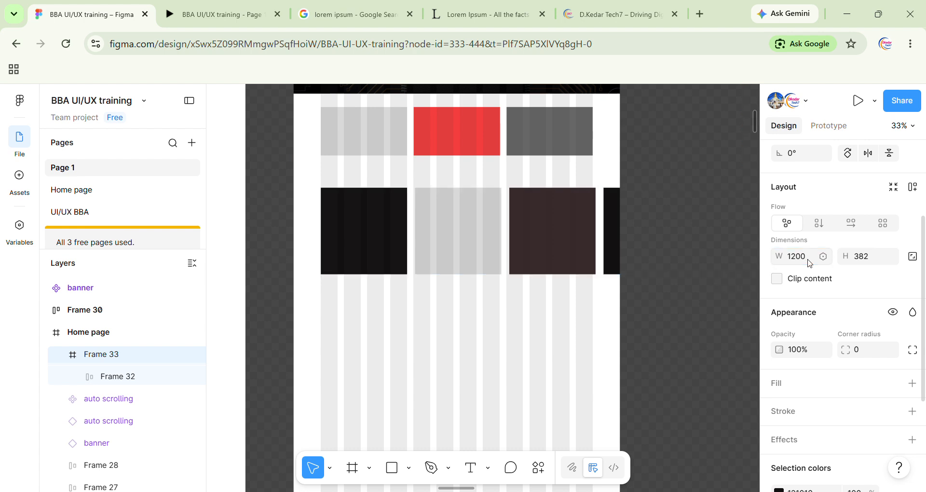
left_click(777, 279)
left_click(59, 355)
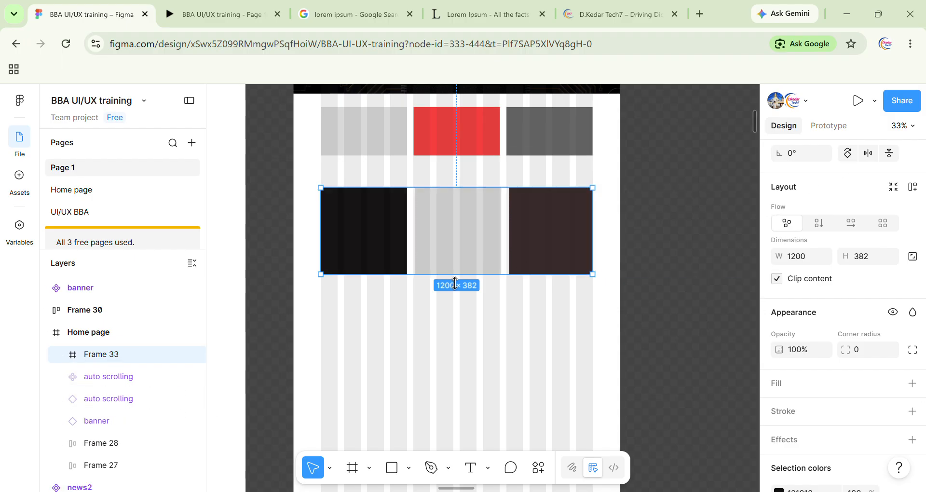
Set the wrapping frame's prototype overflow to Horizontal, with its position left at Scroll with parent
scroll(455, 283, "up", 3)
scroll(614, 292, "down", 2)
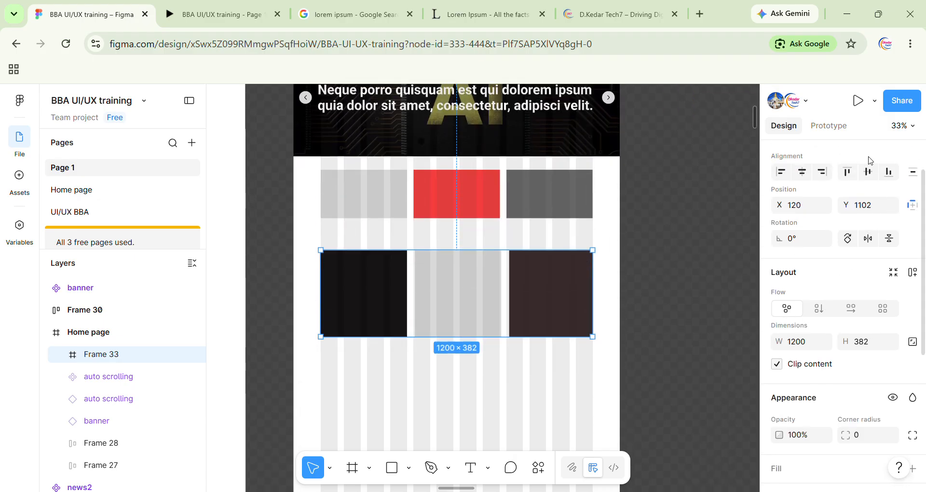
left_click(830, 127)
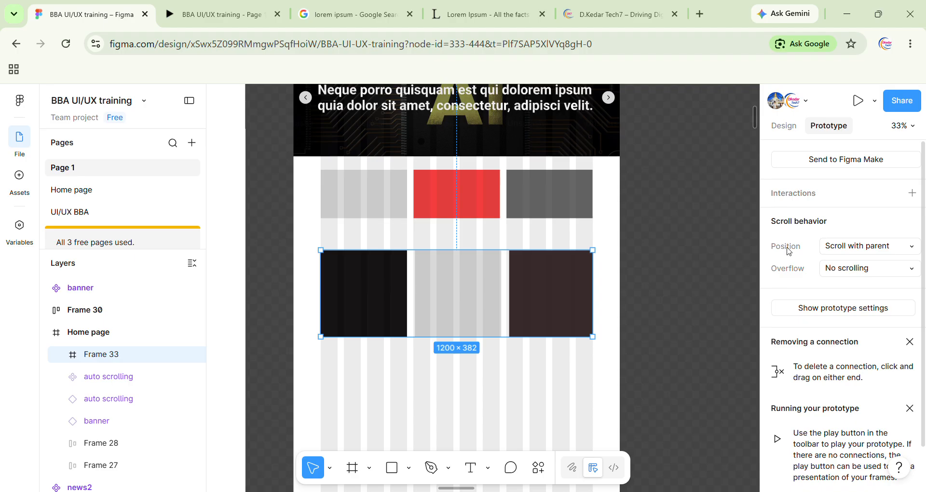
left_click(858, 246)
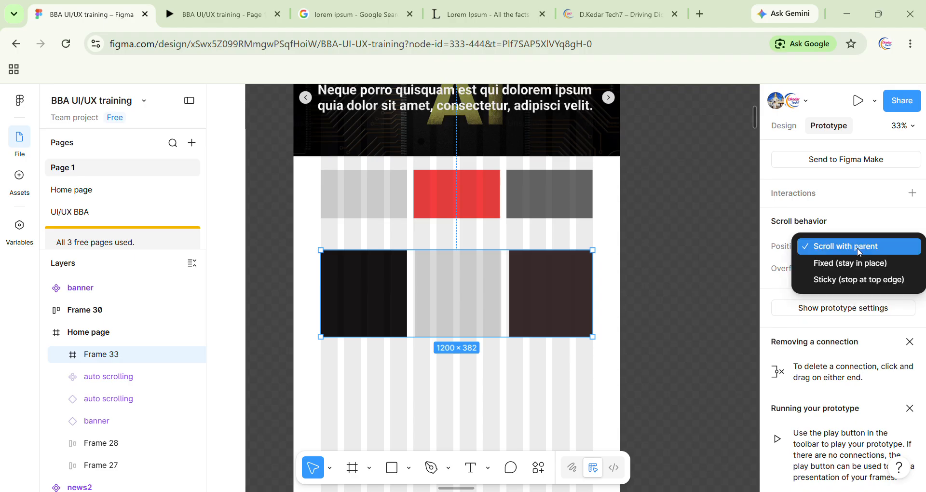
left_click(858, 247)
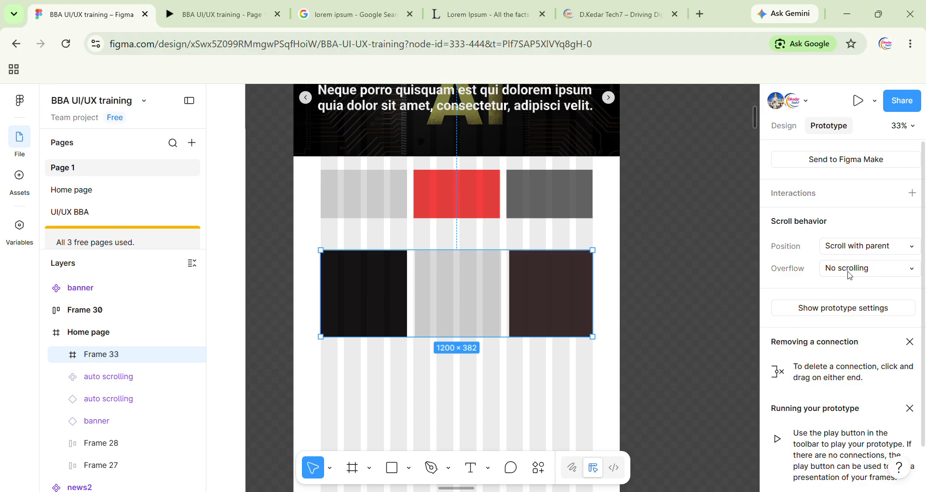
left_click(851, 275)
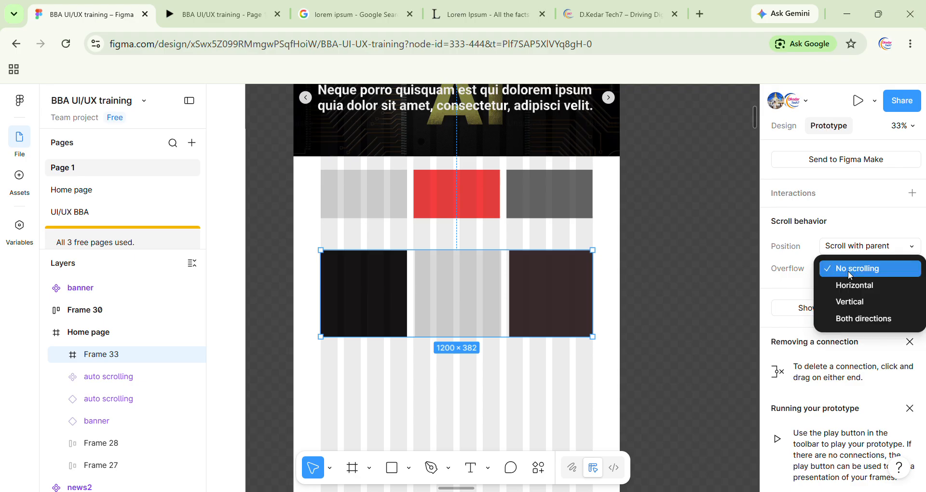
left_click(854, 286)
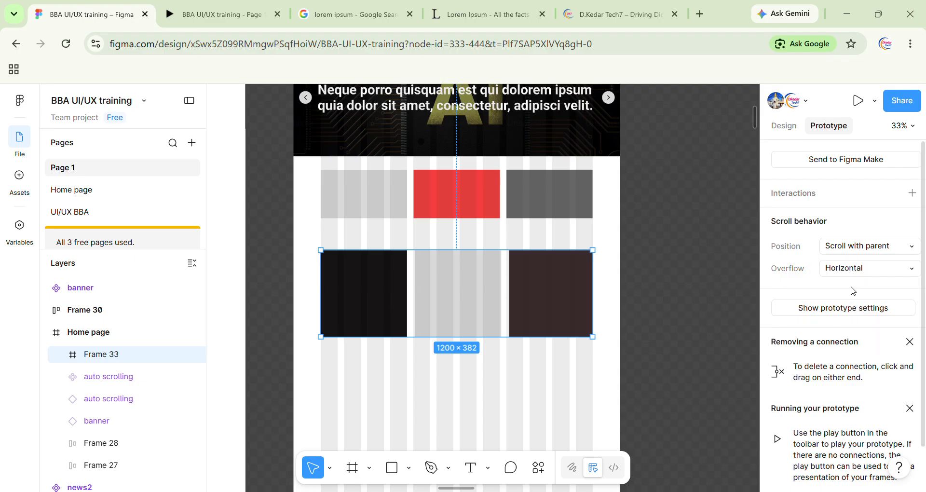
Check the card row's horizontal scrolling in the prototype preview and return to the design file
left_click(770, 130)
scroll(591, 303, "down", 5)
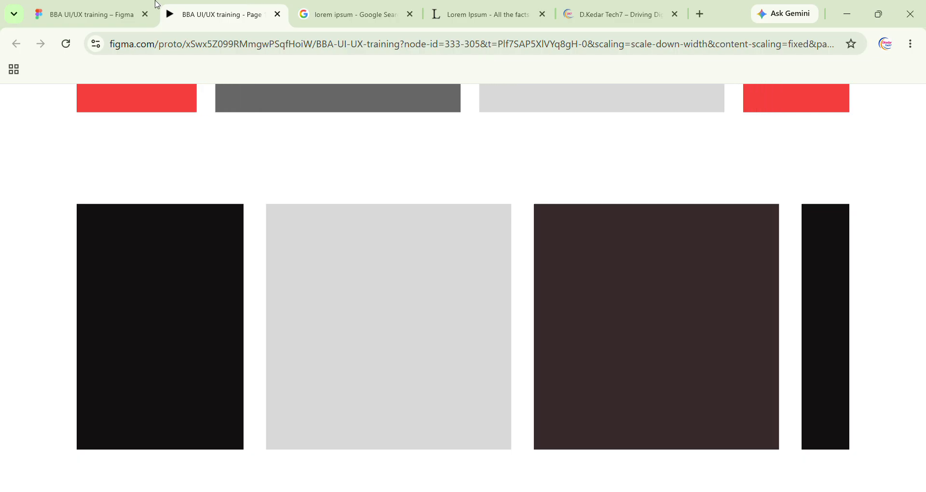
left_click(97, 14)
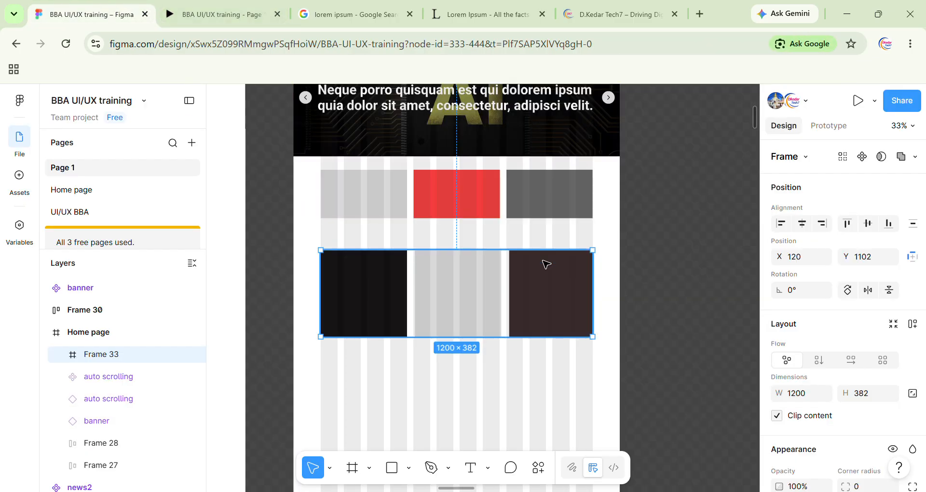
Draw a rectangle about 933 × 358 below the card row and center it horizontally on the Home page
scroll(554, 270, "down", 1)
scroll(552, 367, "down", 5)
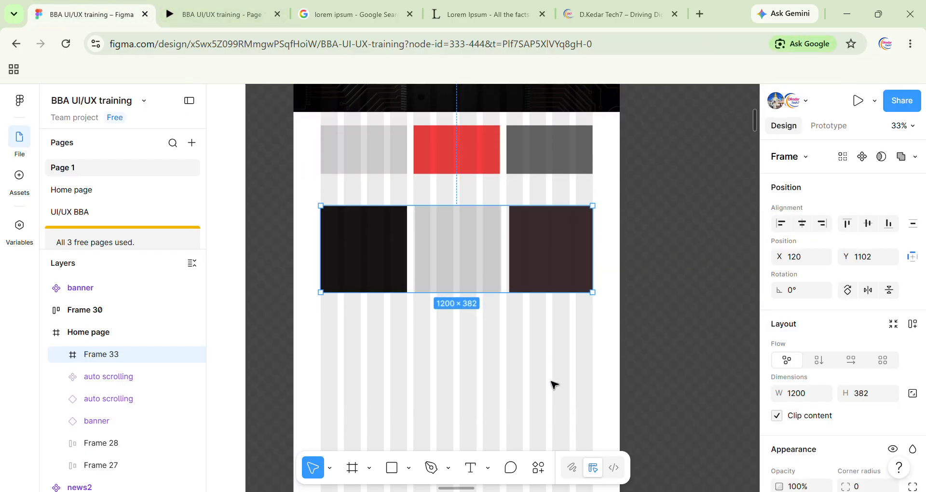
scroll(550, 348, "down", 1)
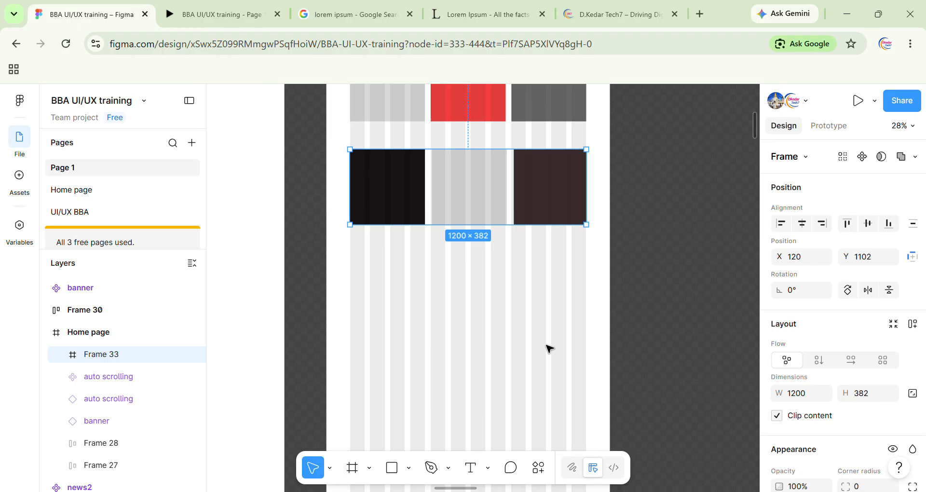
scroll(550, 348, "down", 2)
left_click(550, 349)
key("r")
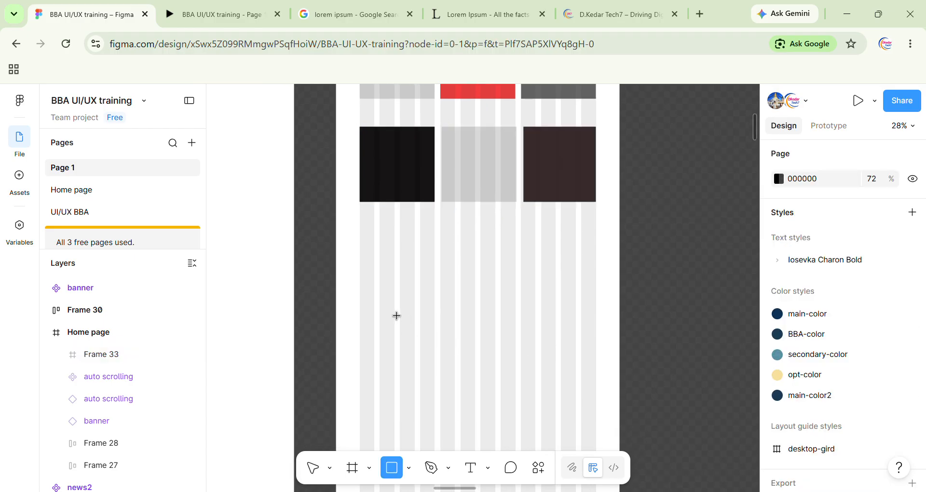
mouse_move(371, 250)
left_mouse_down()
mouse_move(508, 316)
mouse_move(590, 318)
left_mouse_up()
left_click_drag(510, 302, 517, 302)
left_click_drag(580, 287, 549, 290)
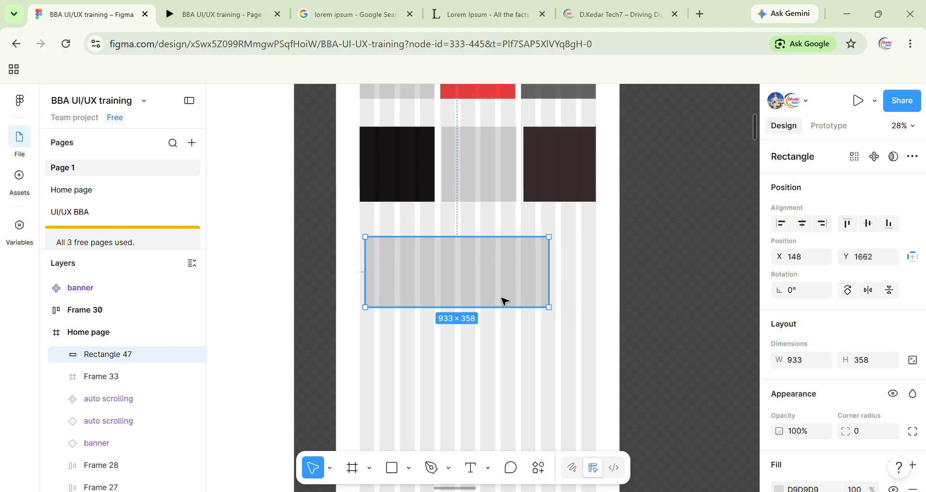
left_click(803, 223)
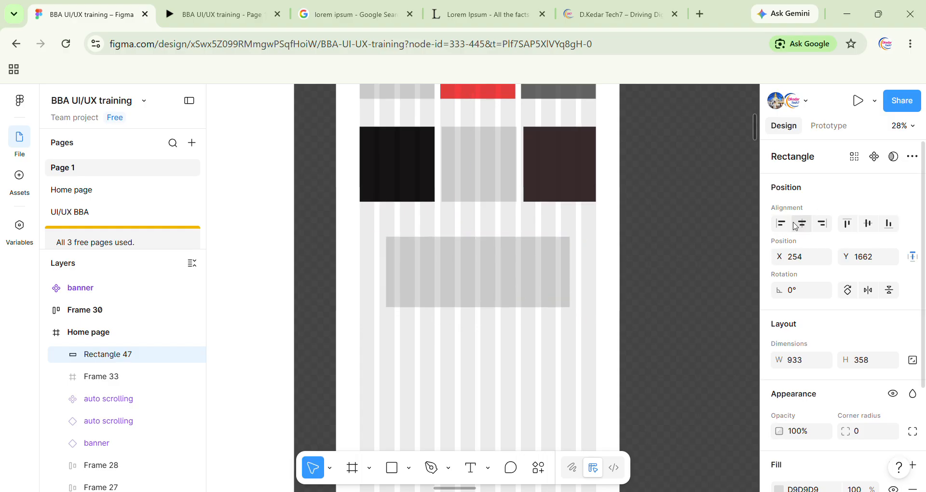
Fill the new wide rectangle with muted green 467959
scroll(803, 437, "down", 2)
left_click(778, 420)
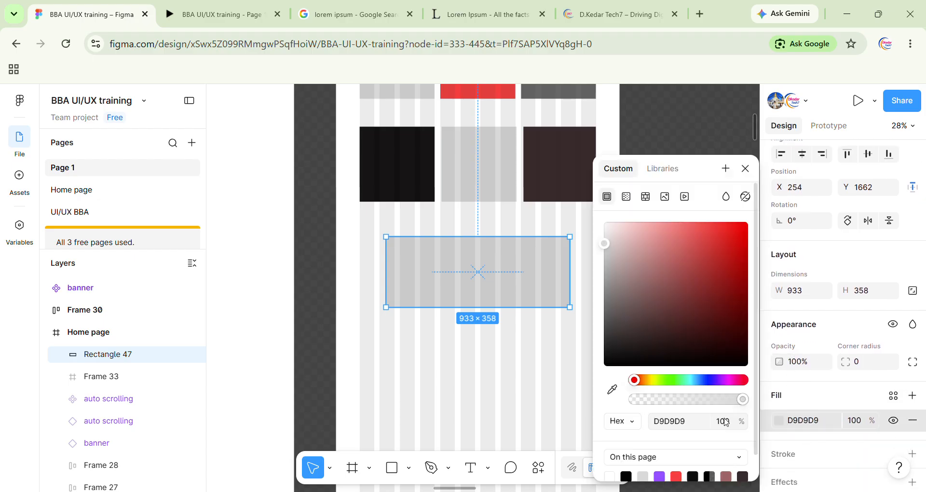
left_click(676, 476)
left_click_drag(664, 256, 665, 297)
left_click(677, 380)
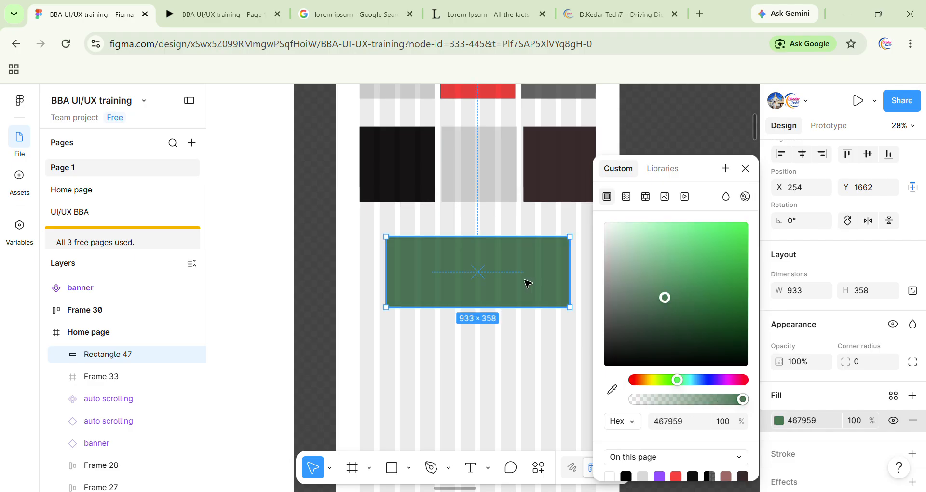
left_click(745, 168)
Duplicate the green rectangle three times down the page to make a vertical stack of four
scroll(723, 198, "down", 2)
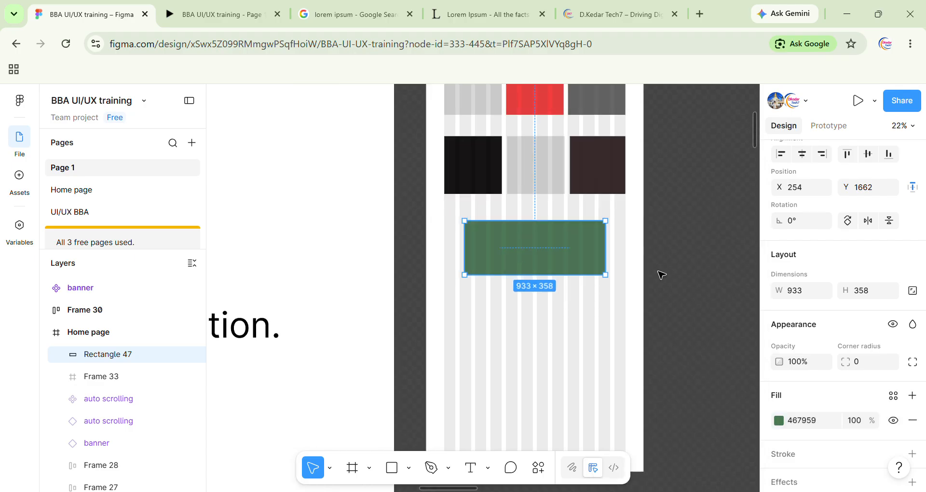
scroll(555, 259, "down", 3)
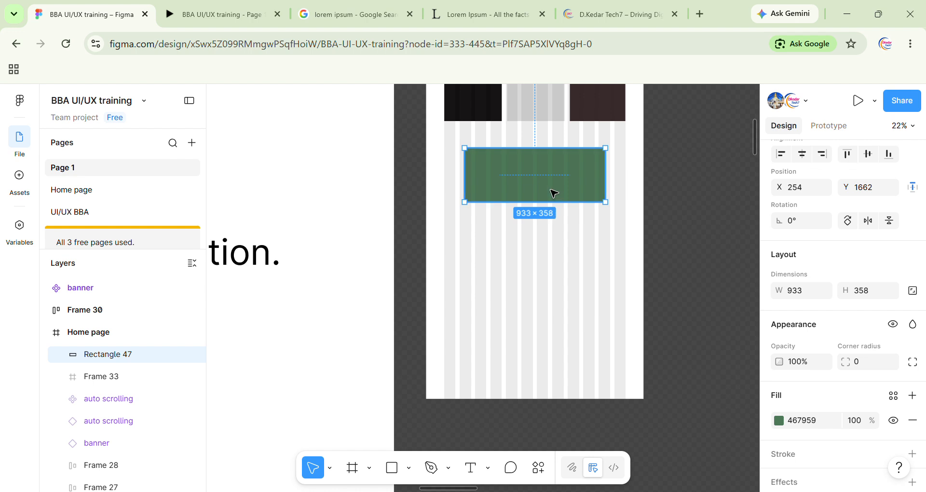
left_click_drag(554, 193, 556, 372)
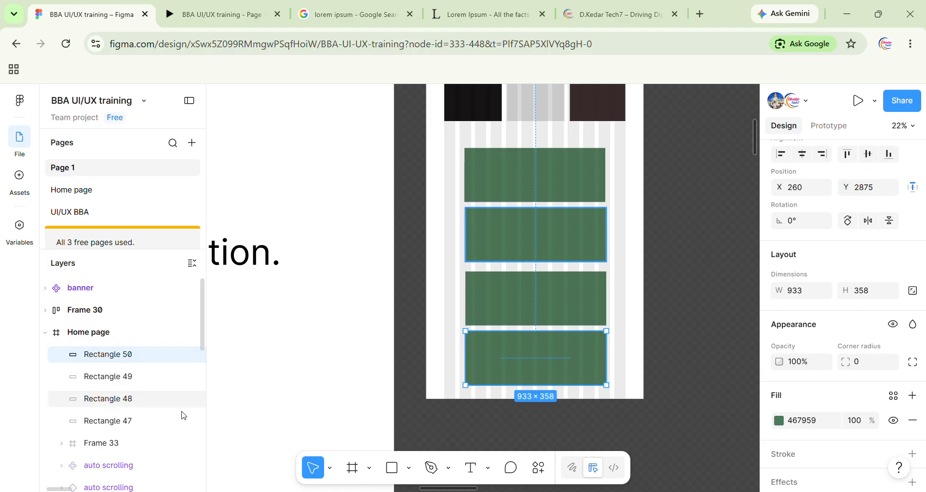
Select all four green rectangles and wrap them in a vertical auto-layout frame
left_click(111, 416, "shift")
left_click(120, 357, "ctrl")
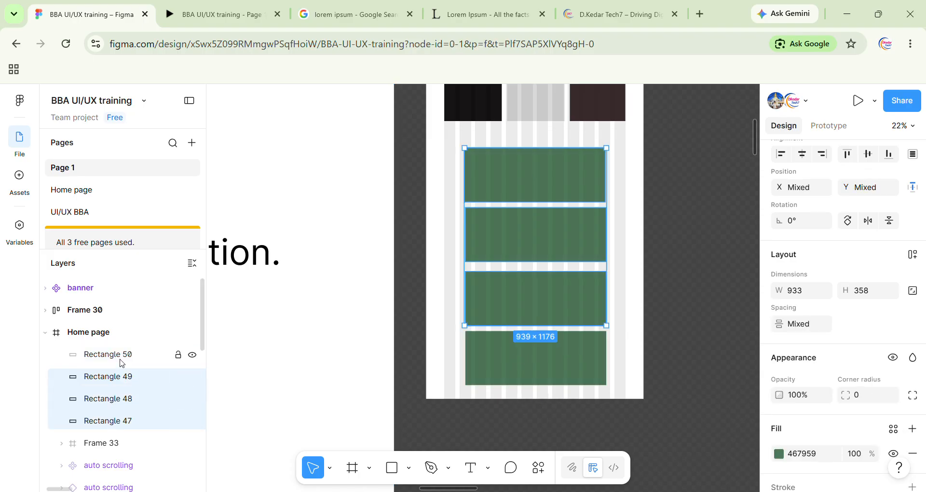
left_click(122, 357, "ctrl")
key("shift+a")
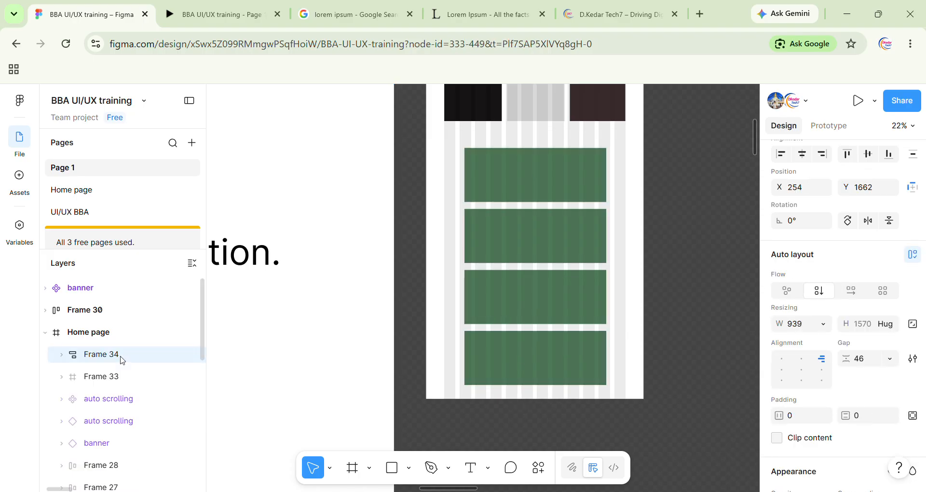
Fill the second rectangle in the vertical stack with dusty red A46868
left_click(560, 244)
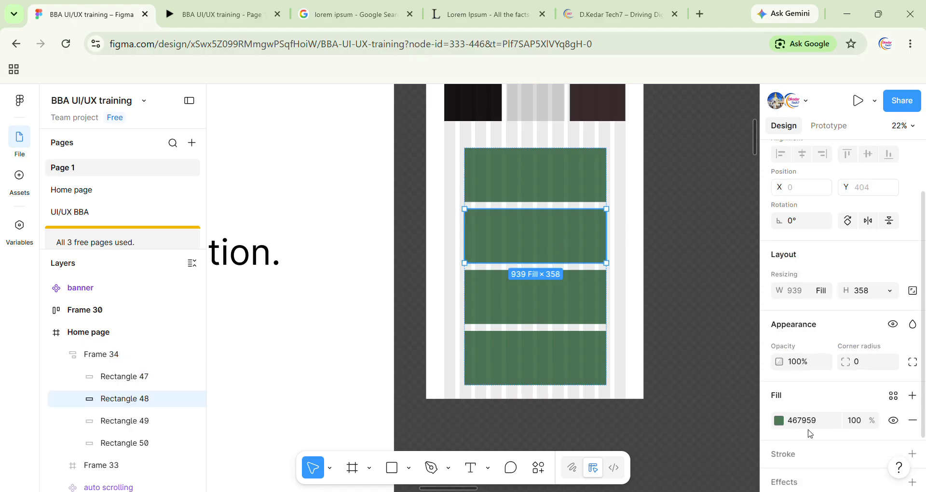
left_click(778, 420)
left_click(725, 477)
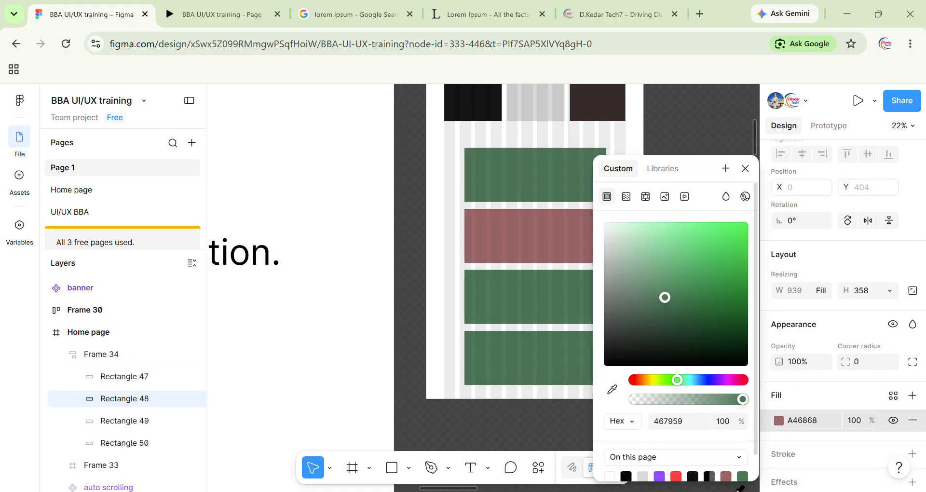
Fill the third rectangle in the vertical stack with a dark grayish brown
left_click(500, 309)
left_click(778, 420)
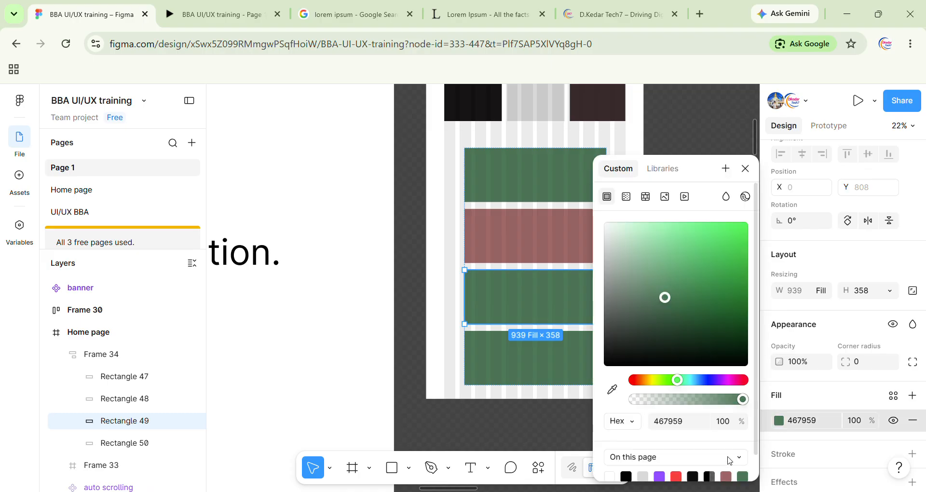
left_click(726, 477)
left_click(616, 322)
Fill the fourth rectangle in the vertical stack with light gray DDDDDD
left_click(574, 360)
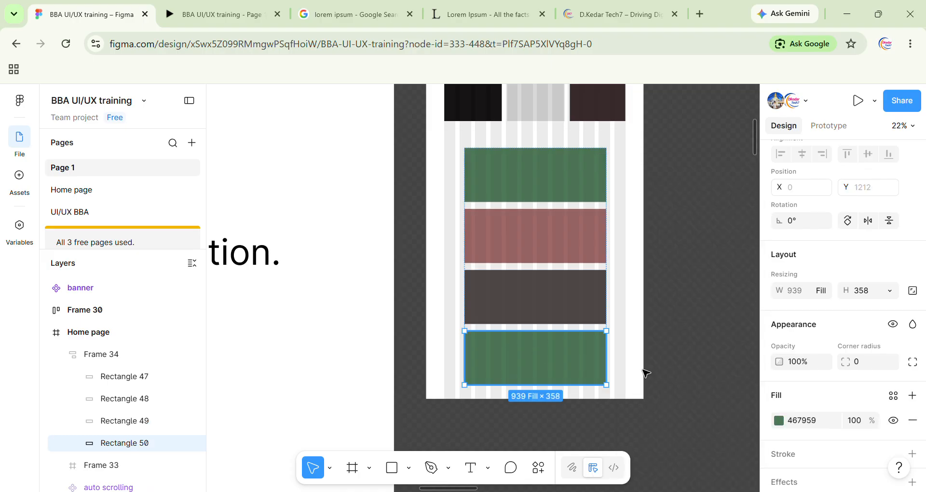
left_click(805, 422)
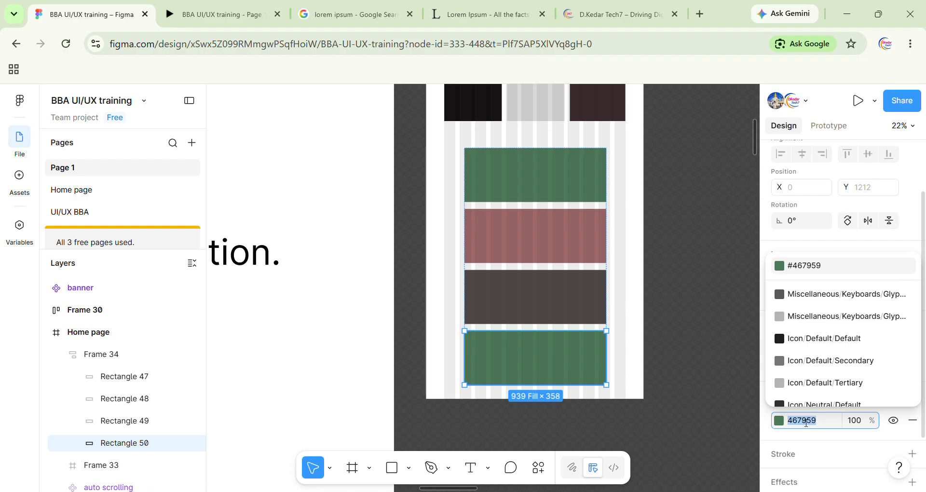
type("ddd")
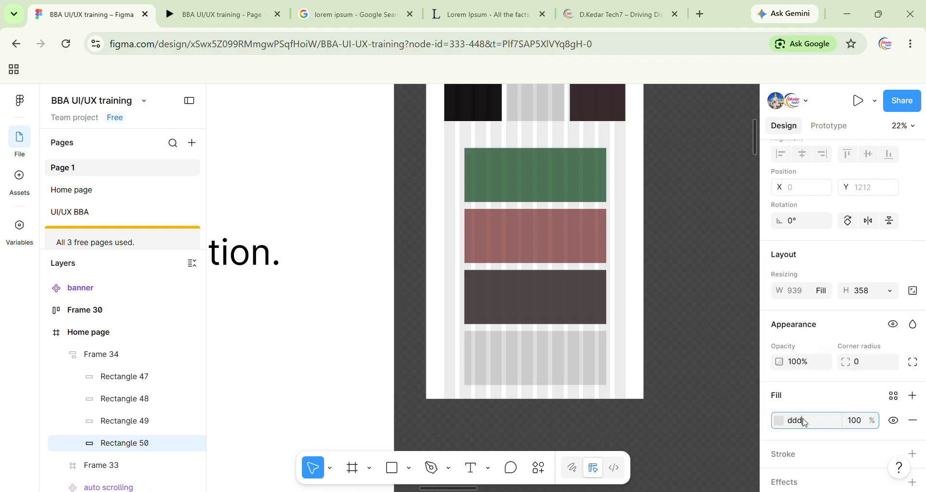
key("Return")
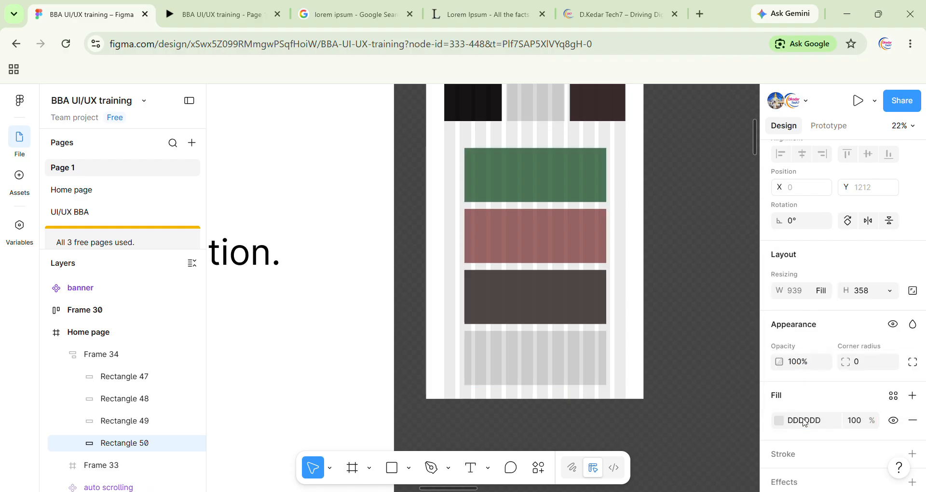
Wrap the vertical auto-layout stack of four rectangles in a new outer frame
left_click(61, 355)
left_click(106, 355)
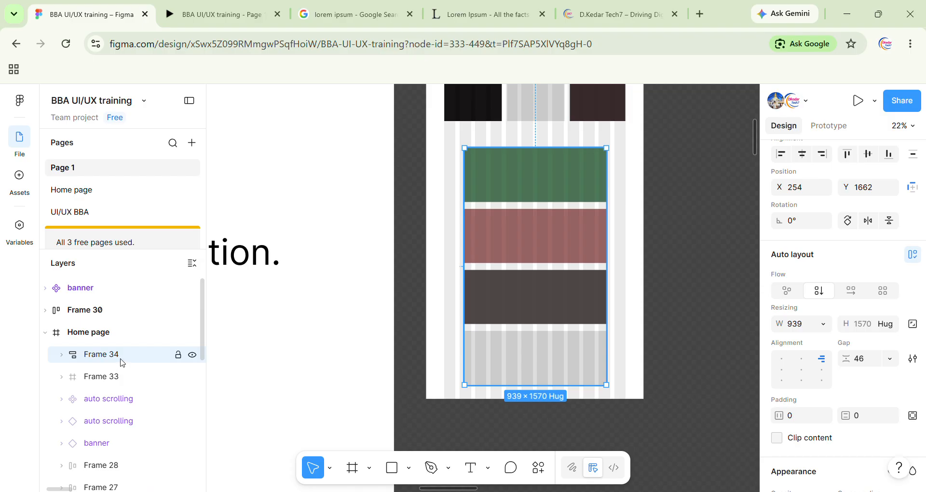
left_click(829, 125)
left_click(863, 270)
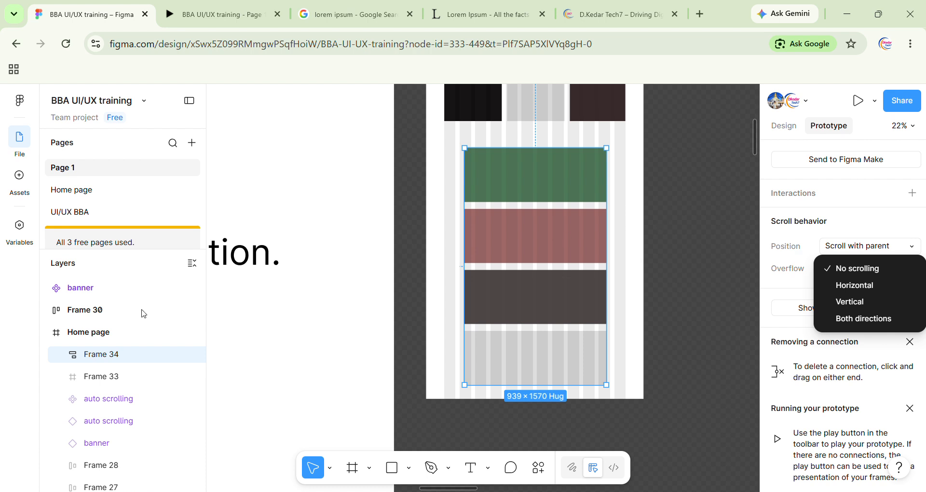
right_click(126, 354)
left_click(174, 307)
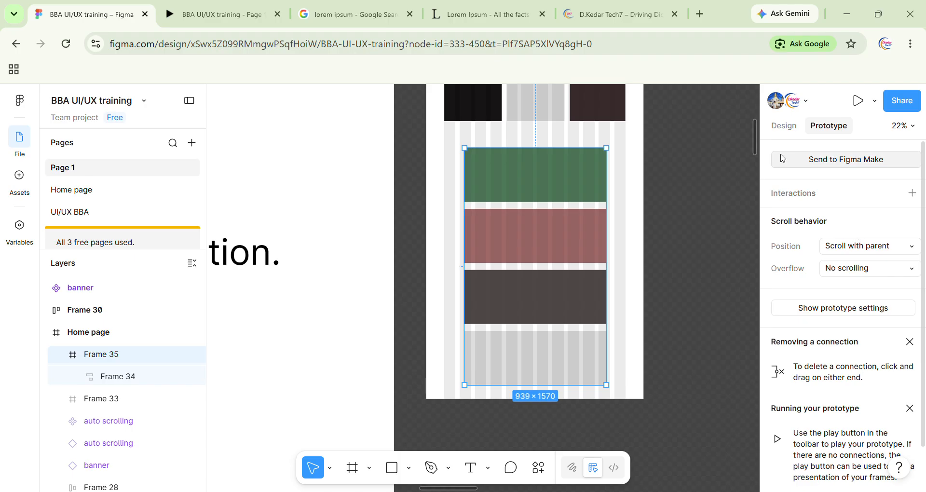
Shorten the outer frame to a height of about 787, ending just below the second rectangle, and clip its content
left_click(781, 128)
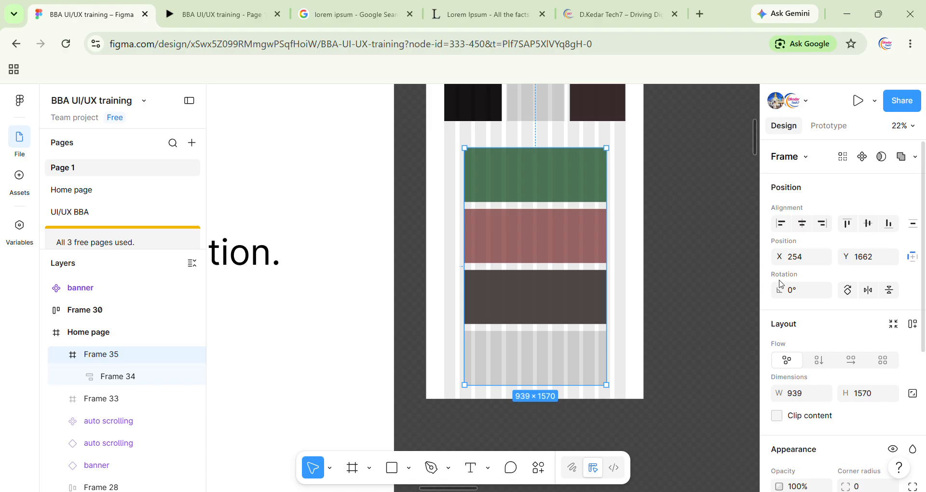
left_click(871, 401)
type("700")
key("Return")
scroll(581, 266, "up", 2)
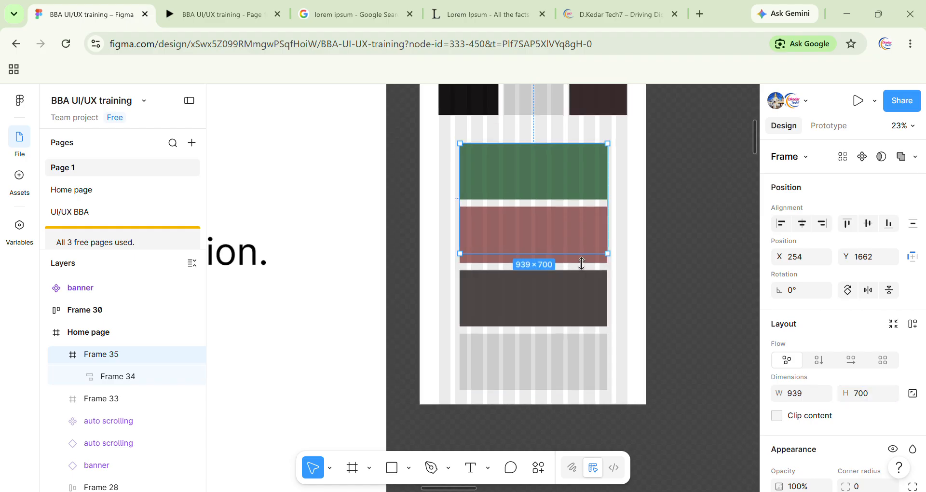
left_click_drag(581, 267, 583, 279)
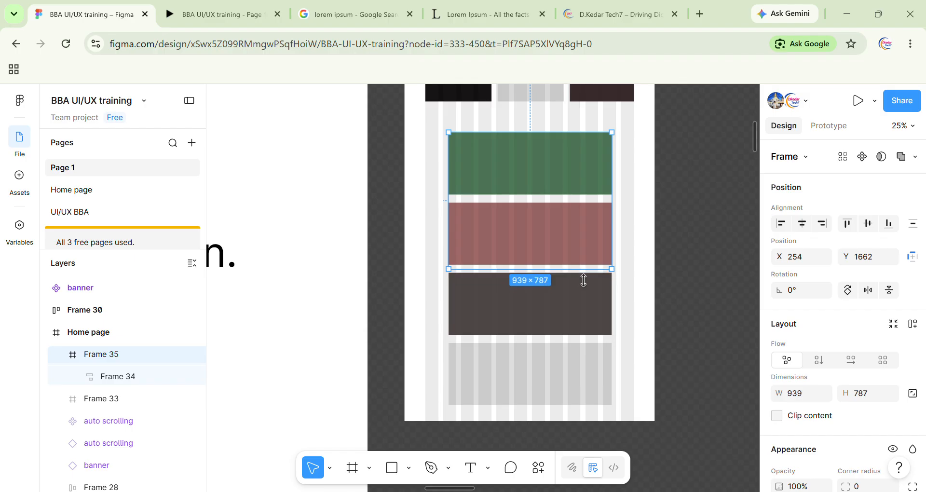
left_click(776, 415)
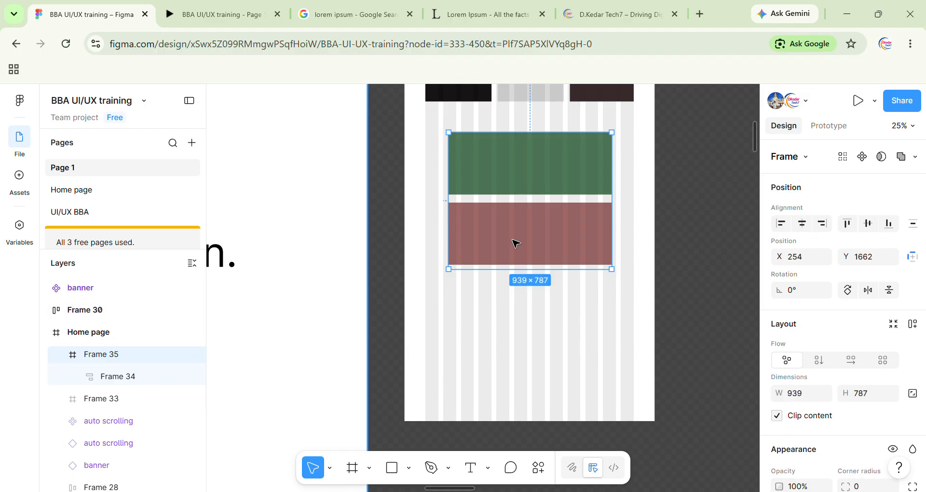
Set the outer frame's scroll overflow to Vertical in its prototype settings
left_click(829, 126)
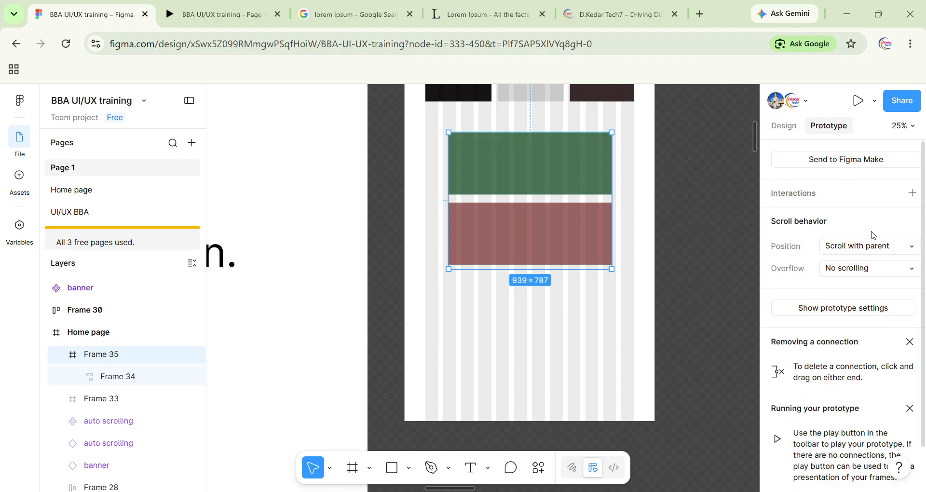
left_click(866, 269)
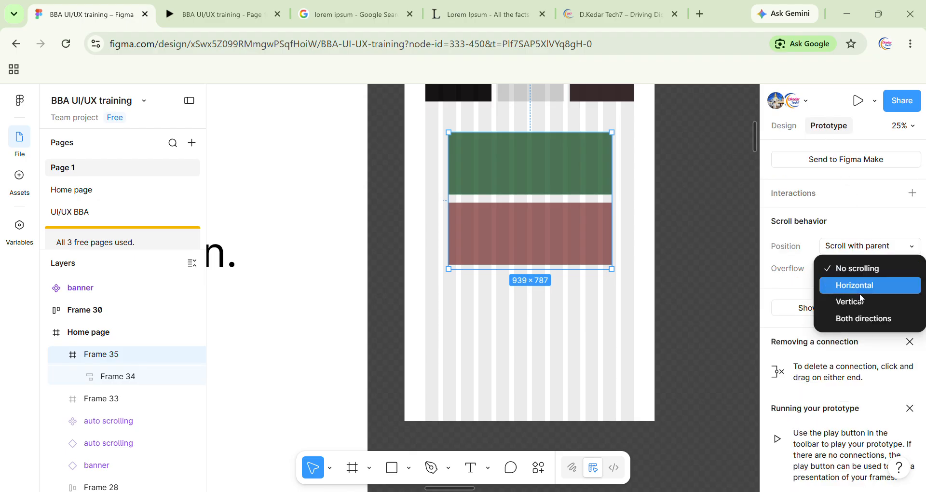
left_click(844, 302)
Switch to the prototype preview and test the vertical scrolling of the coloured card stack within the page
left_click(254, 8)
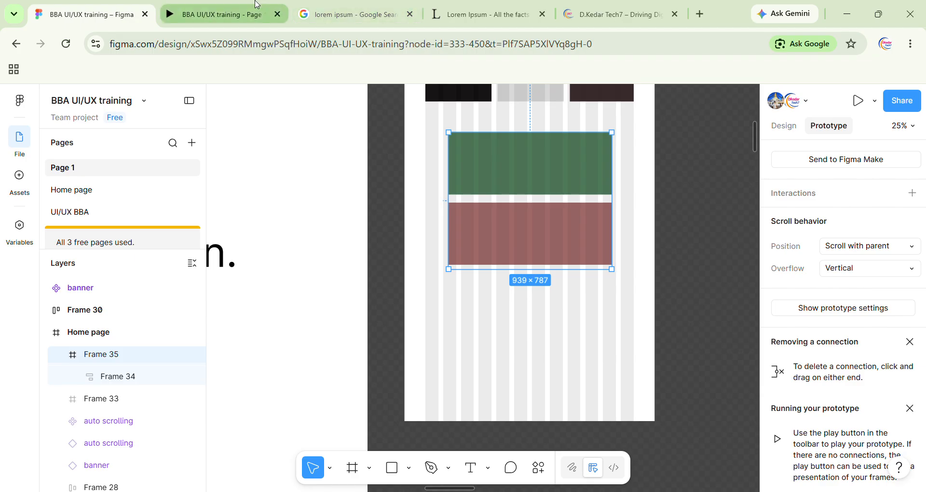
scroll(555, 299, "down", 8)
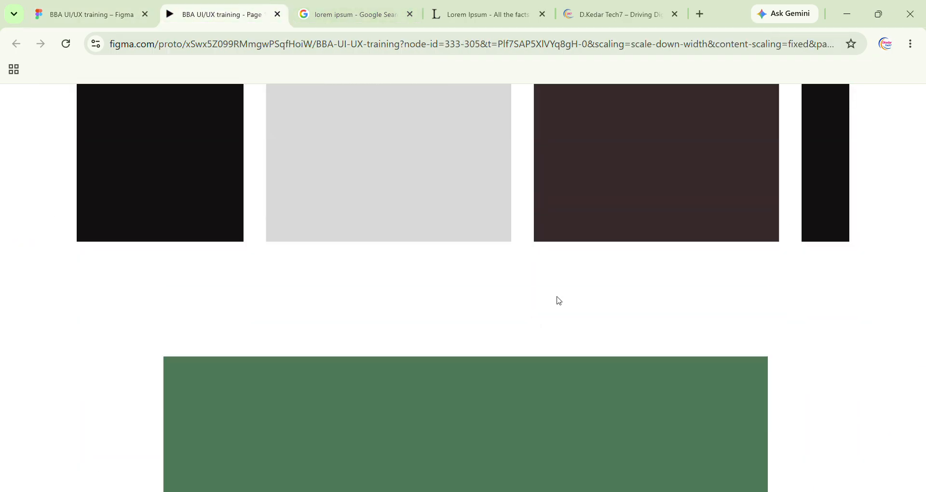
scroll(557, 296, "up", 1)
scroll(556, 296, "down", 6)
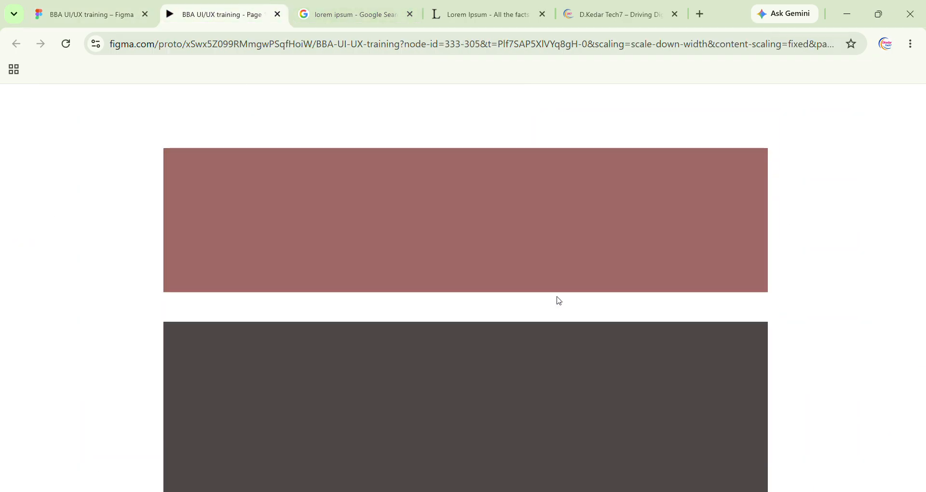
scroll(557, 297, "up", 2)
scroll(558, 296, "down", 1)
scroll(558, 296, "up", 2)
scroll(558, 296, "down", 2)
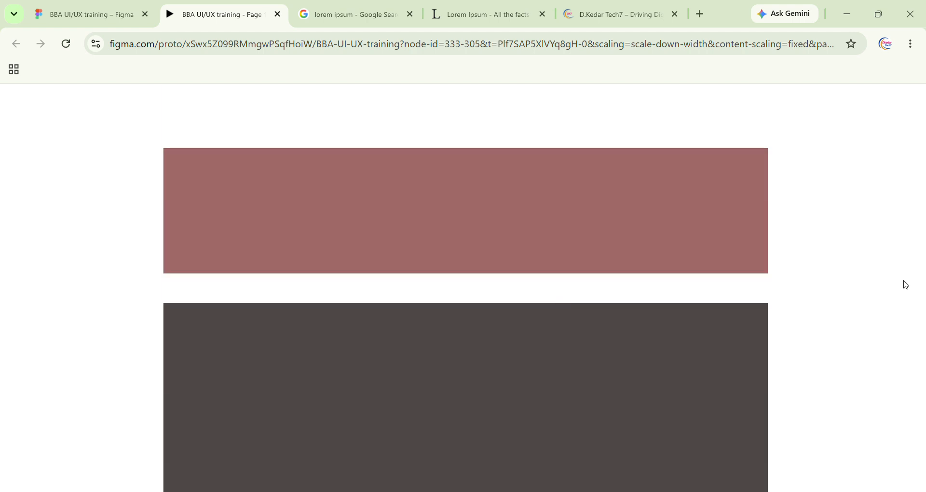
scroll(905, 280, "down", 5)
scroll(804, 282, "up", 9)
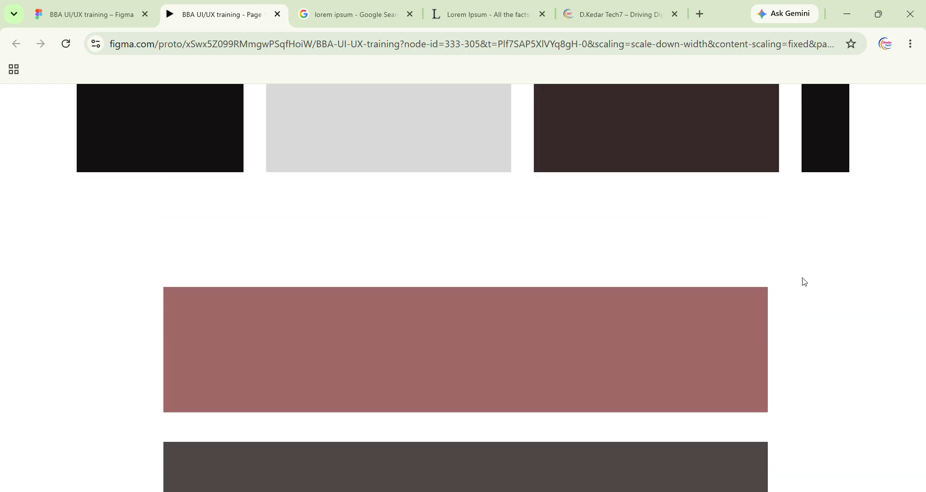
scroll(582, 324, "down", 3)
scroll(583, 324, "down", 4)
scroll(583, 322, "up", 9)
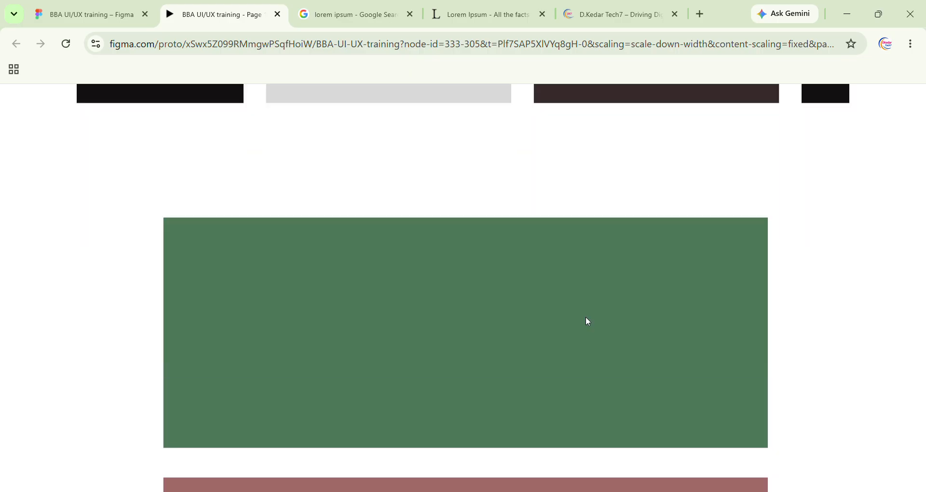
scroll(585, 317, "down", 4)
scroll(586, 316, "down", 2)
scroll(586, 317, "up", 4)
scroll(586, 316, "down", 5)
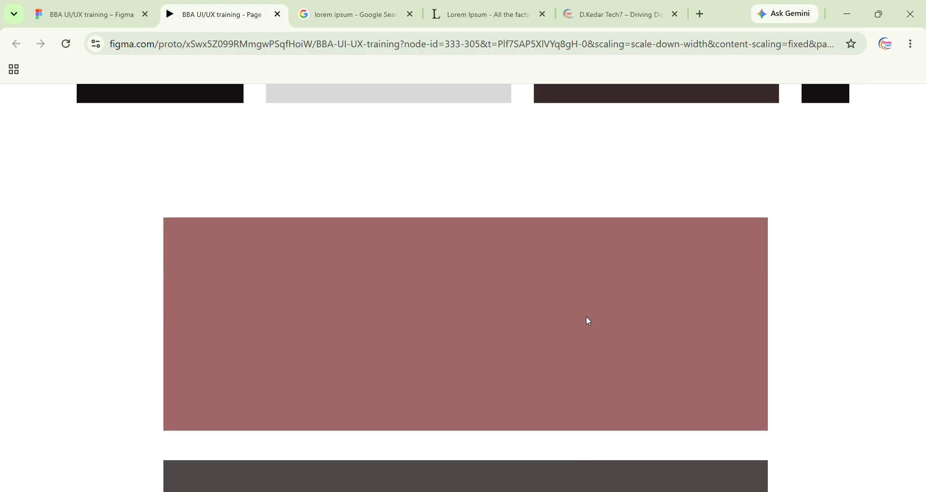
scroll(587, 315, "up", 1)
scroll(587, 315, "down", 1)
scroll(588, 319, "up", 2)
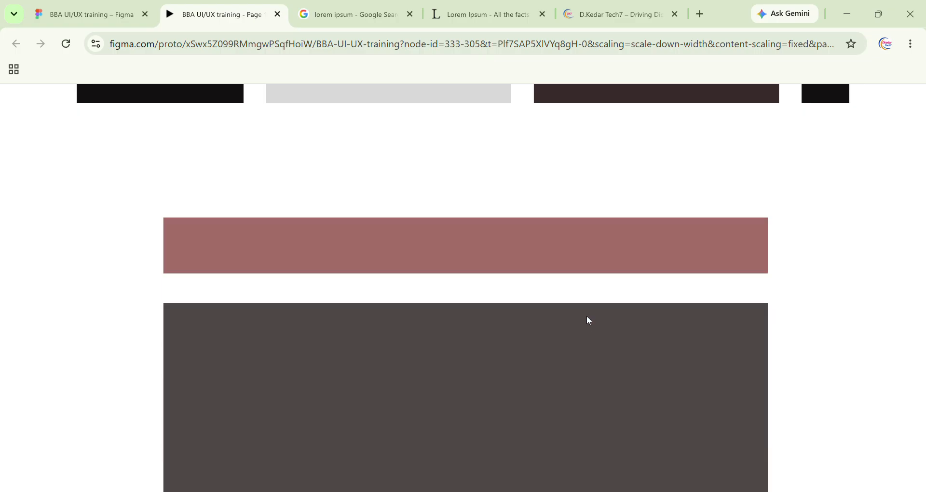
scroll(588, 320, "up", 1)
scroll(587, 320, "down", 1)
scroll(588, 319, "down", 5)
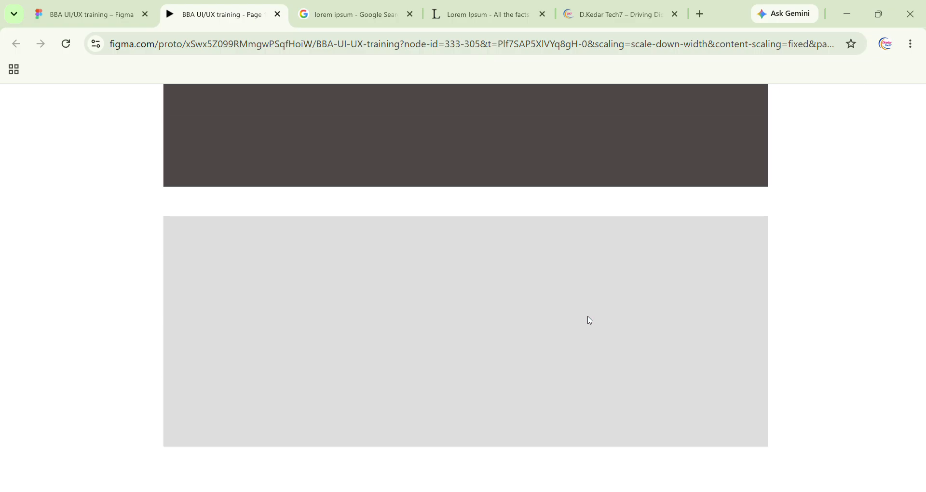
scroll(589, 318, "up", 10)
scroll(588, 316, "up", 10)
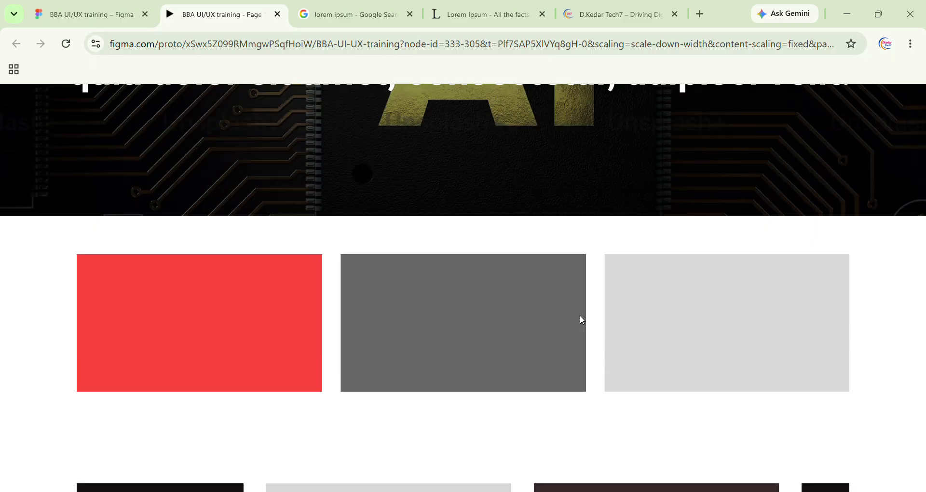
scroll(581, 319, "down", 15)
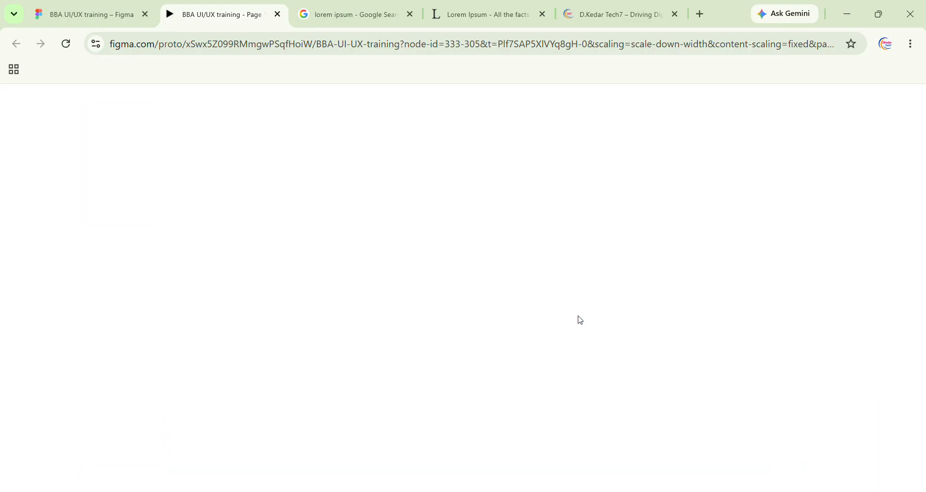
Return to the design file and review the training agenda list beside the Home page
left_click(127, 4)
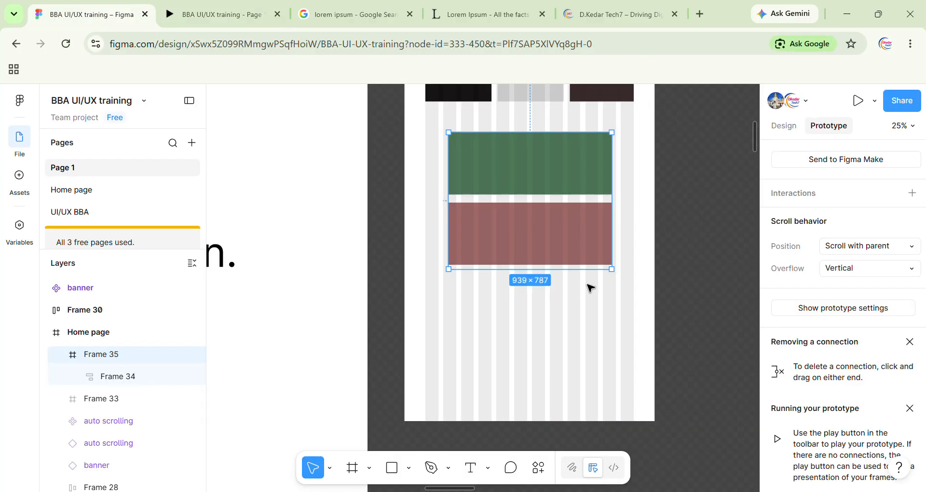
scroll(589, 288, "down", 5)
scroll(381, 304, "left", 2)
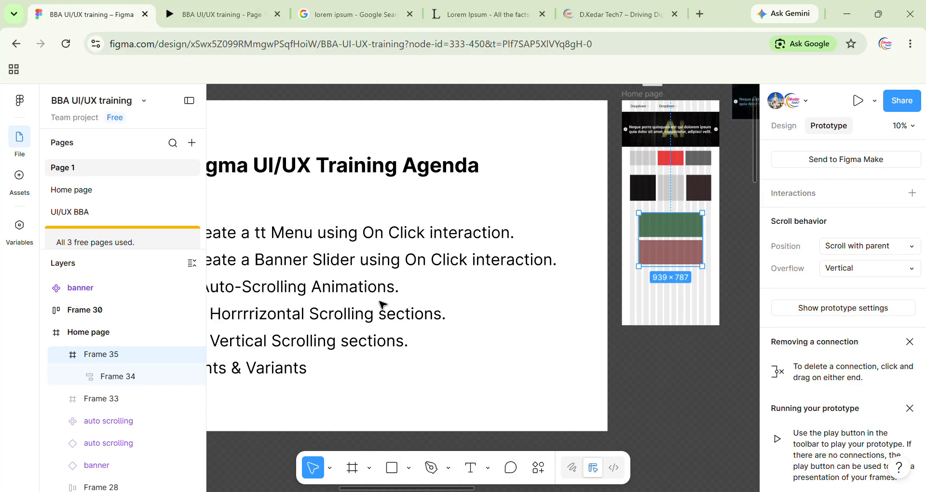
scroll(381, 304, "down", 3)
scroll(381, 304, "left", 2)
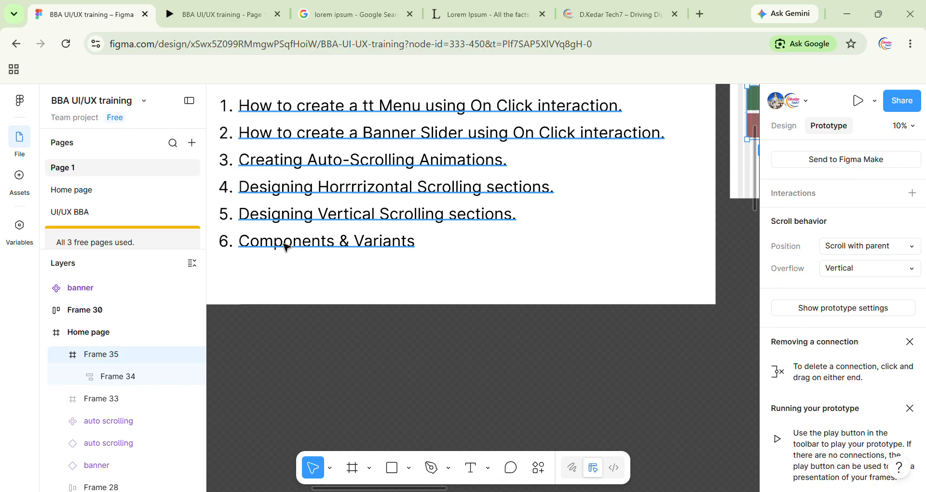
scroll(462, 257, "down", 3)
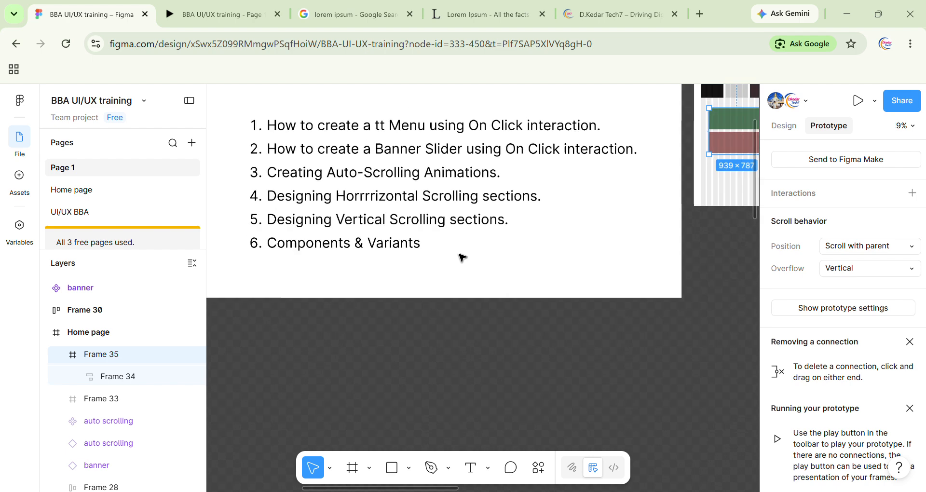
scroll(461, 257, "right", 5)
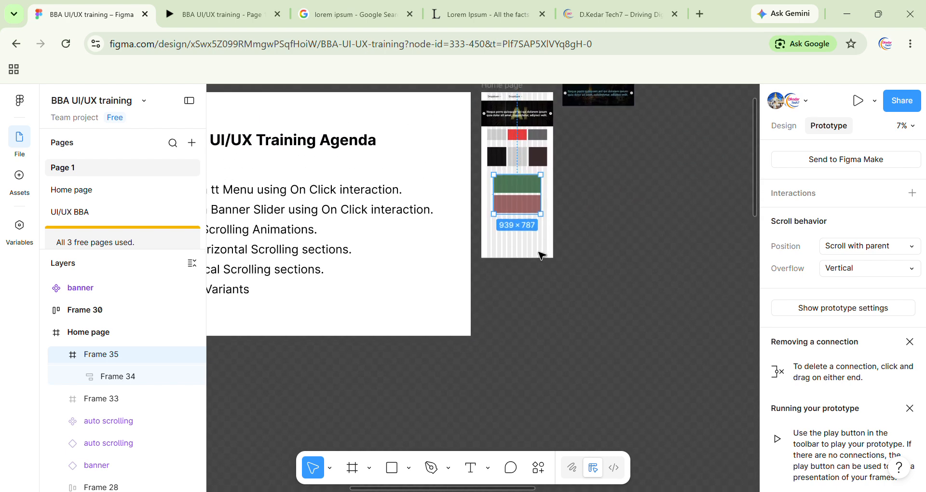
Extend the Home page frame downward to a height of about 4624
scroll(540, 253, "up", 3)
scroll(542, 254, "up", 3)
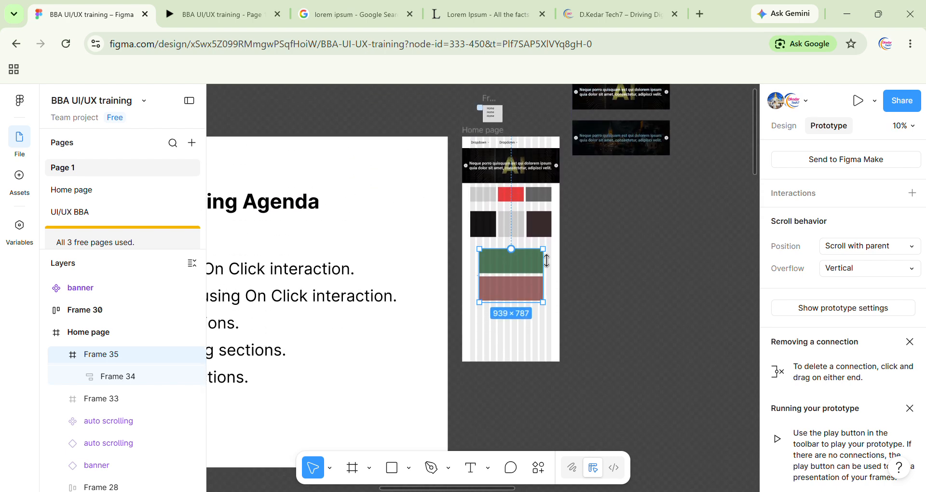
left_click(484, 130)
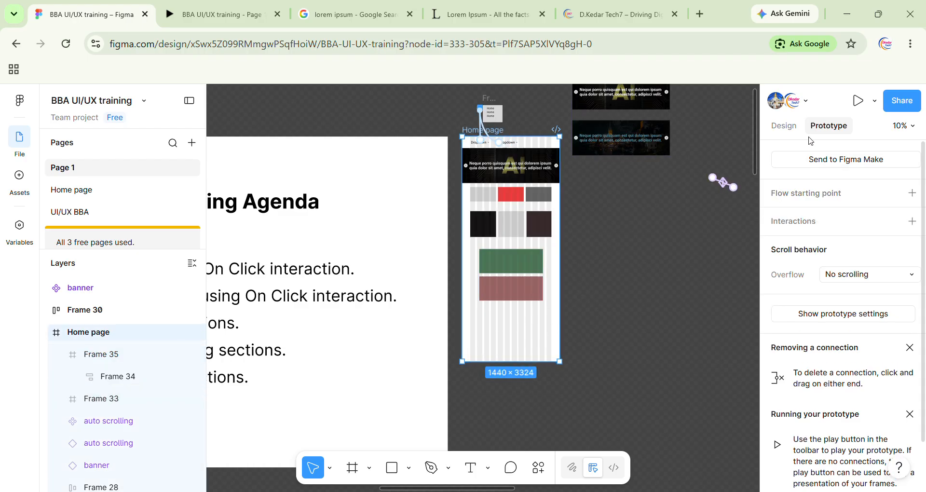
left_click(784, 125)
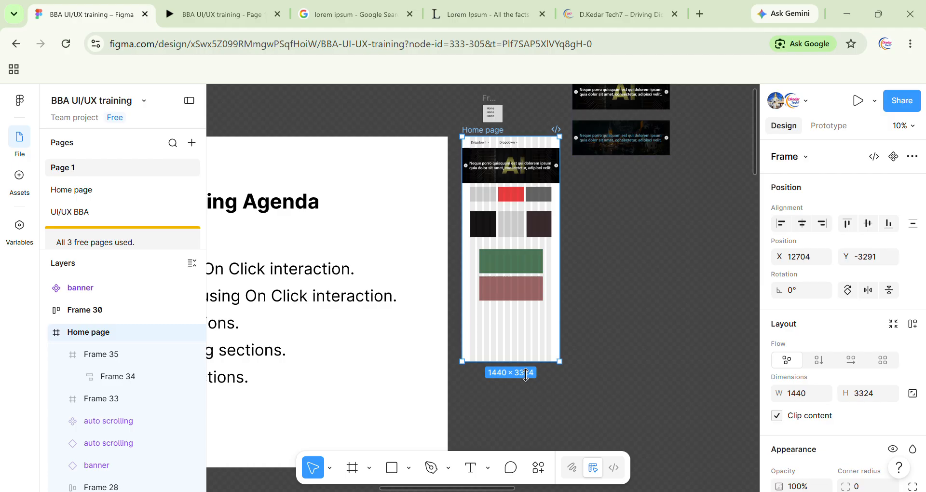
left_click_drag(526, 374, 548, 384)
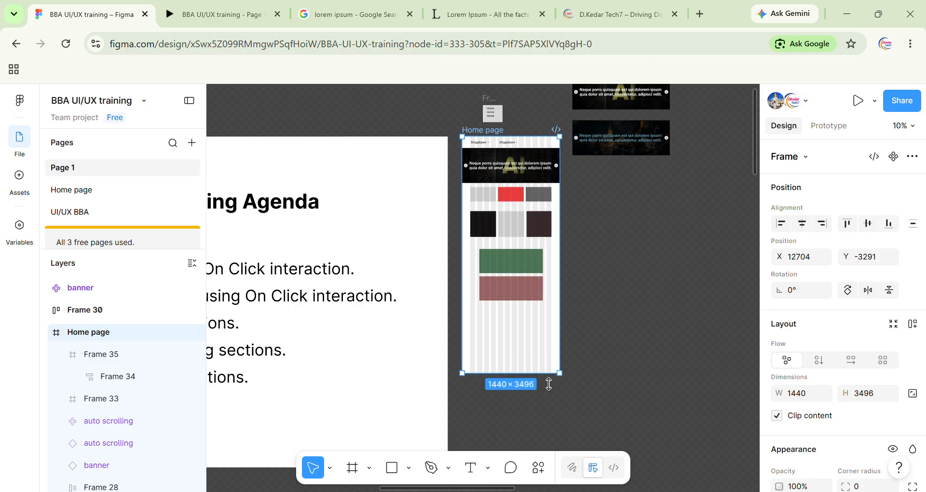
left_click_drag(549, 384, 557, 459)
scroll(553, 447, "down", 1)
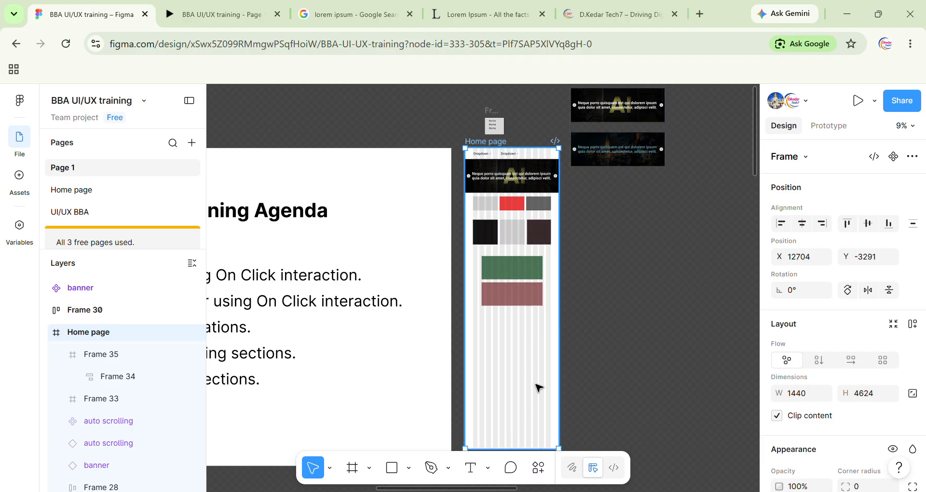
scroll(545, 342, "up", 3)
scroll(545, 342, "up", 5)
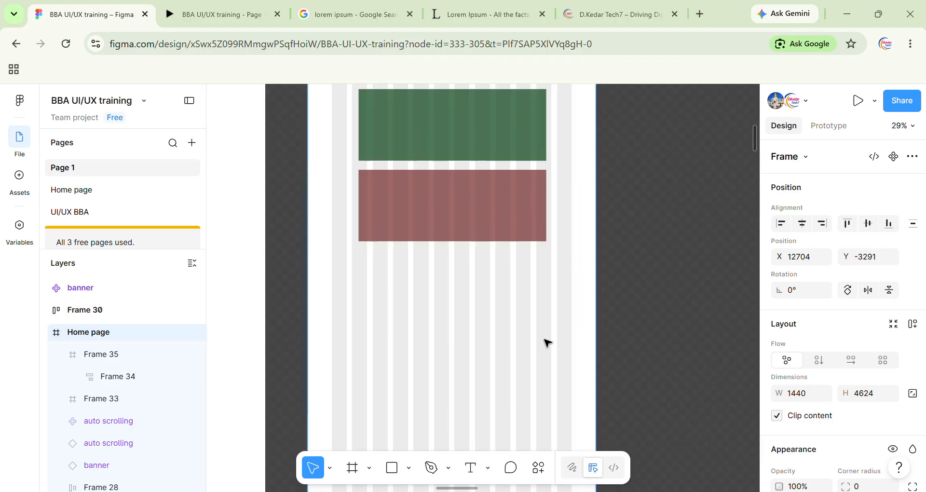
scroll(628, 375, "up", 1)
scroll(627, 375, "up", 3)
scroll(619, 369, "left", 2)
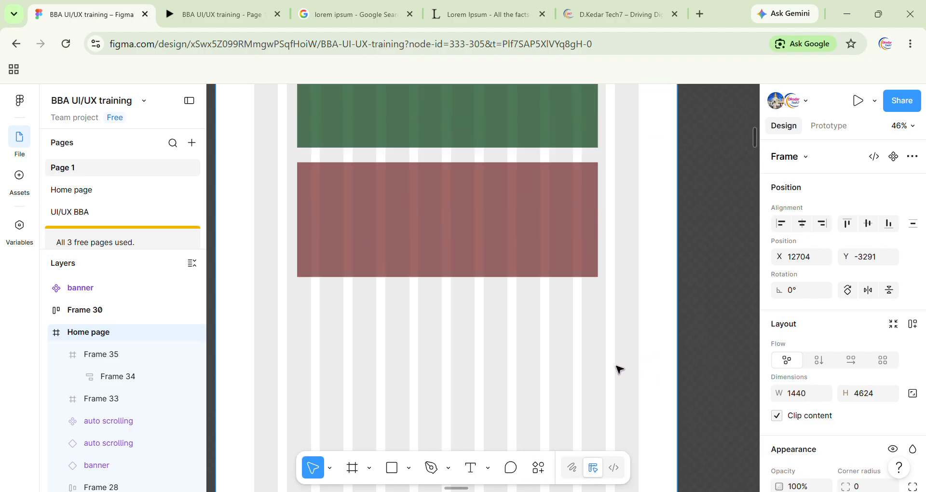
scroll(619, 369, "up", 1)
scroll(619, 369, "down", 1)
scroll(571, 357, "down", 3)
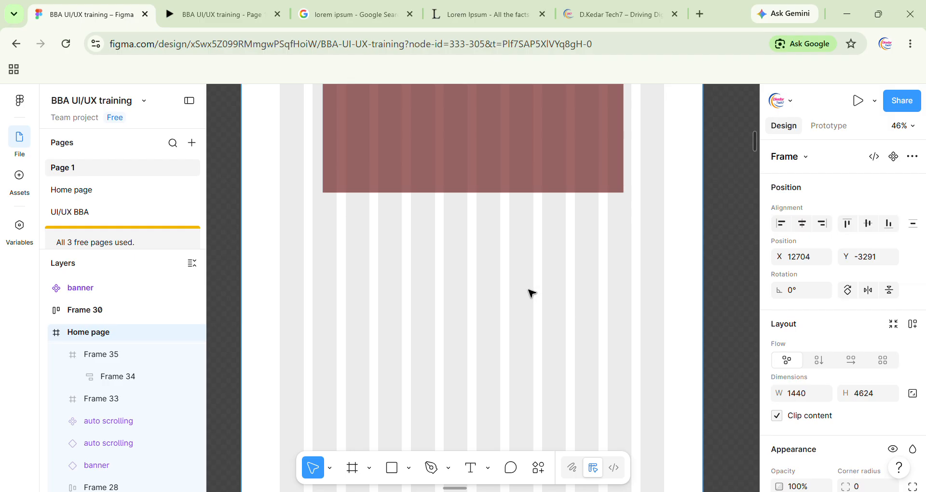
scroll(531, 292, "down", 1, "ctrl")
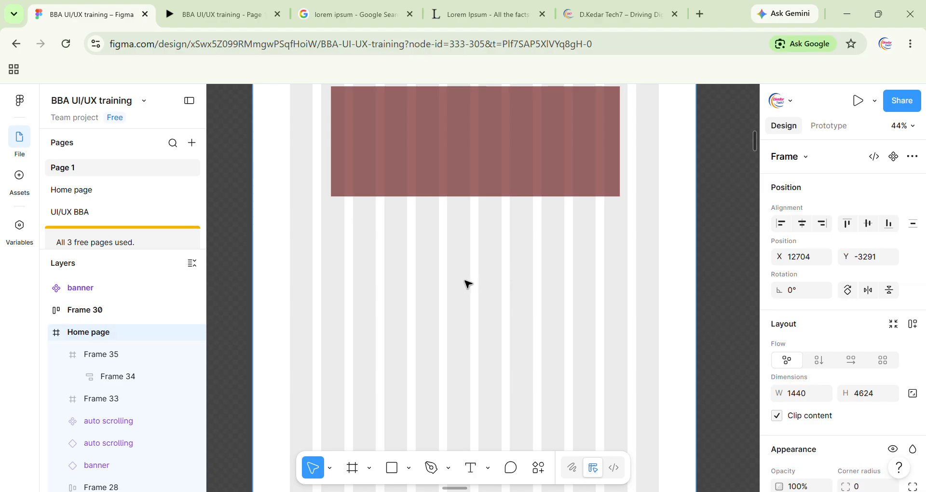
scroll(473, 278, "up", 2)
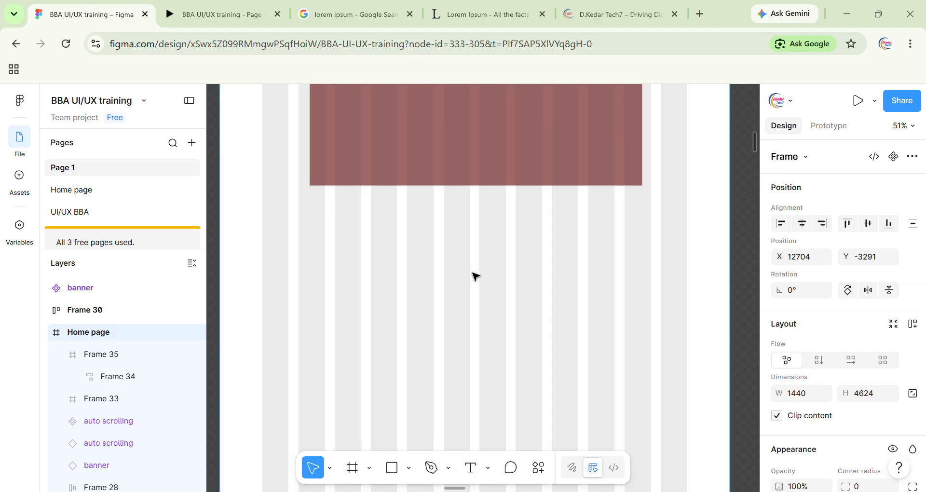
Collapse Frame 35 in the Home page's layer list and select that frame
scroll(473, 277, "up", 2)
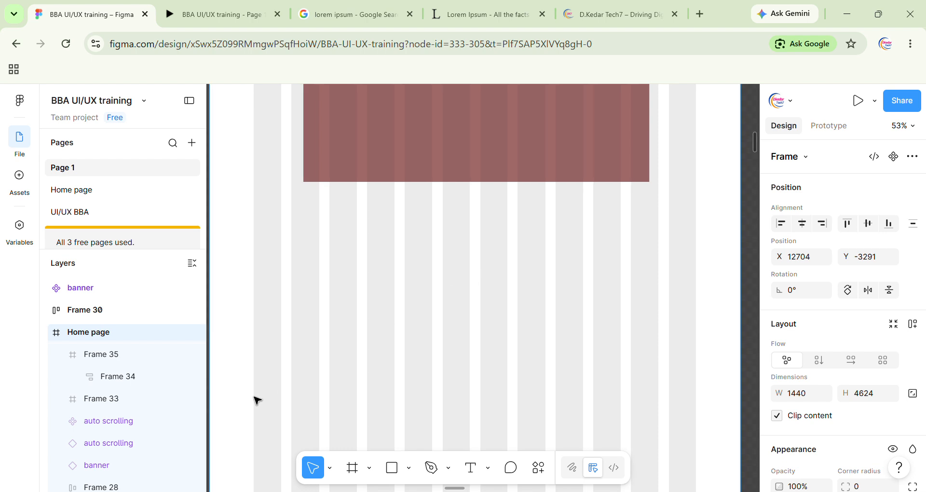
left_click(120, 380)
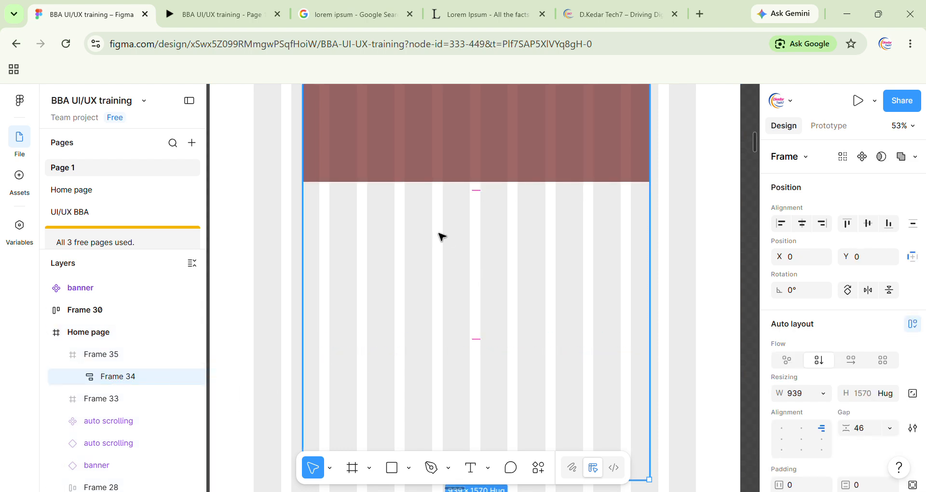
scroll(128, 337, "down", 2)
scroll(72, 351, "up", 2)
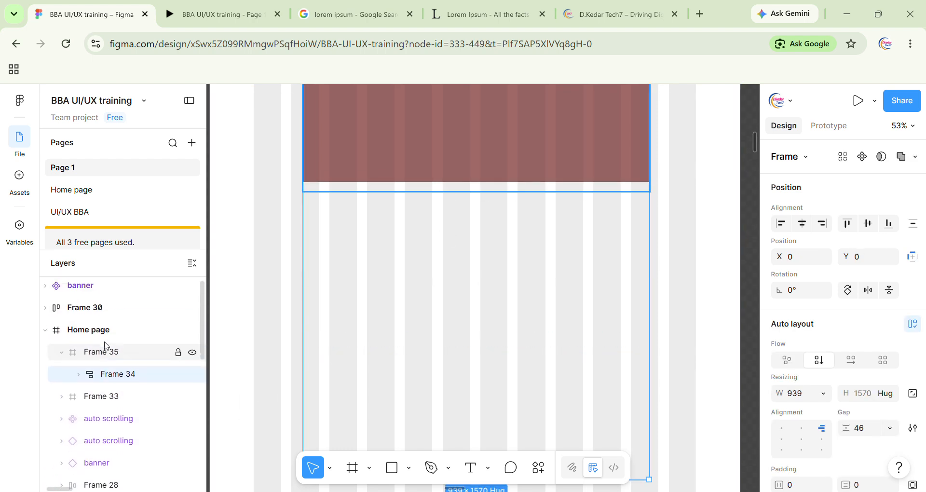
left_click(61, 355)
left_click(97, 354)
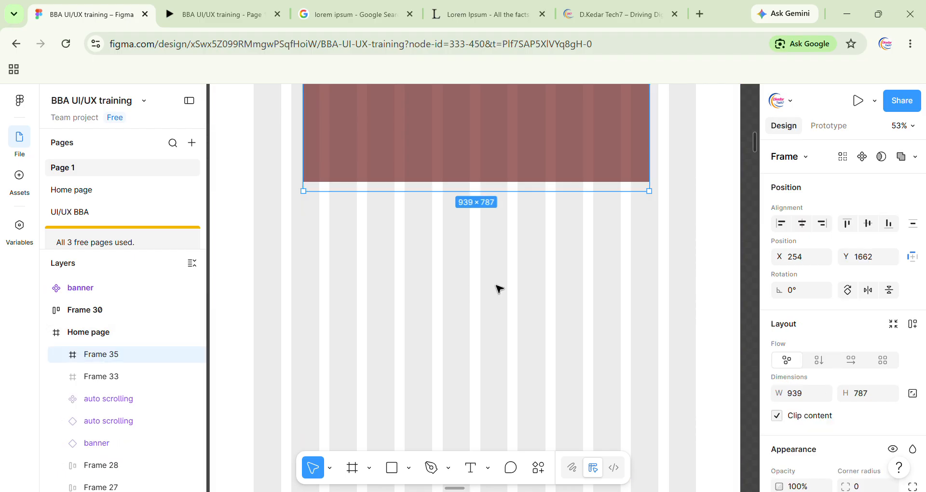
scroll(507, 284, "down", 3)
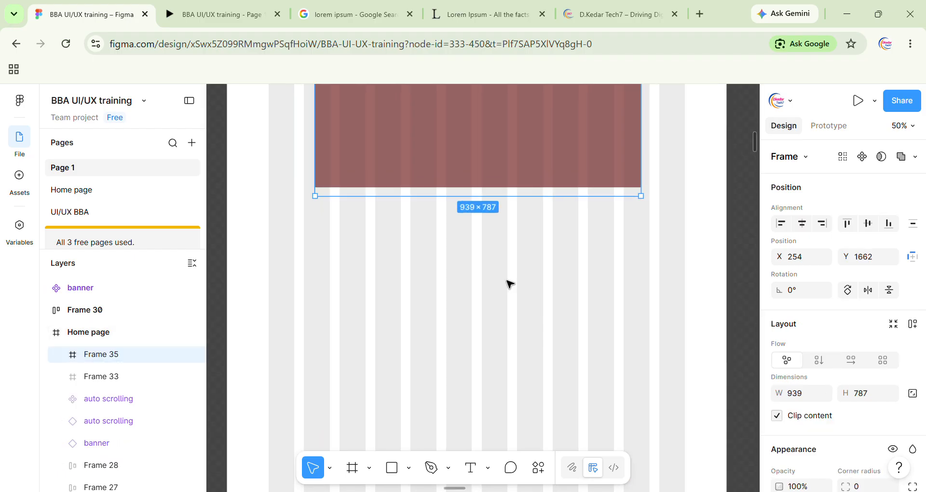
key("r")
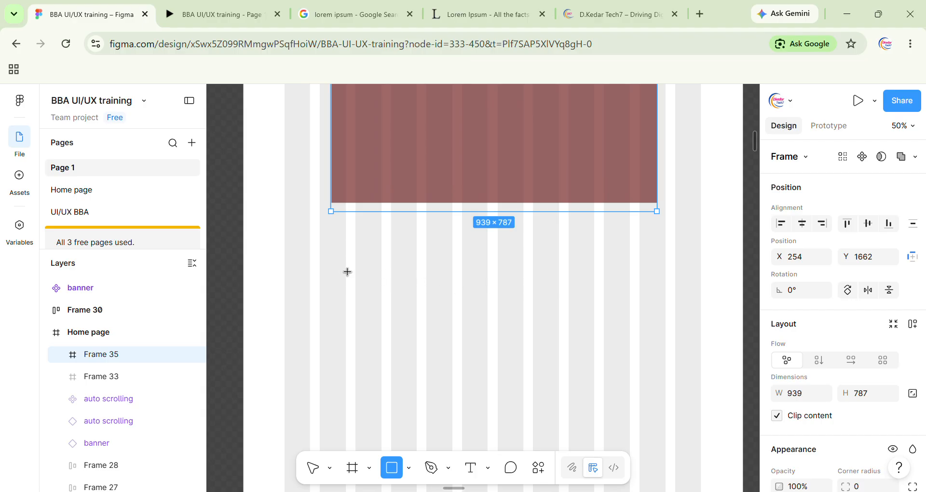
left_click_drag(336, 260, 462, 313)
key("ctrl+z")
left_click(441, 311)
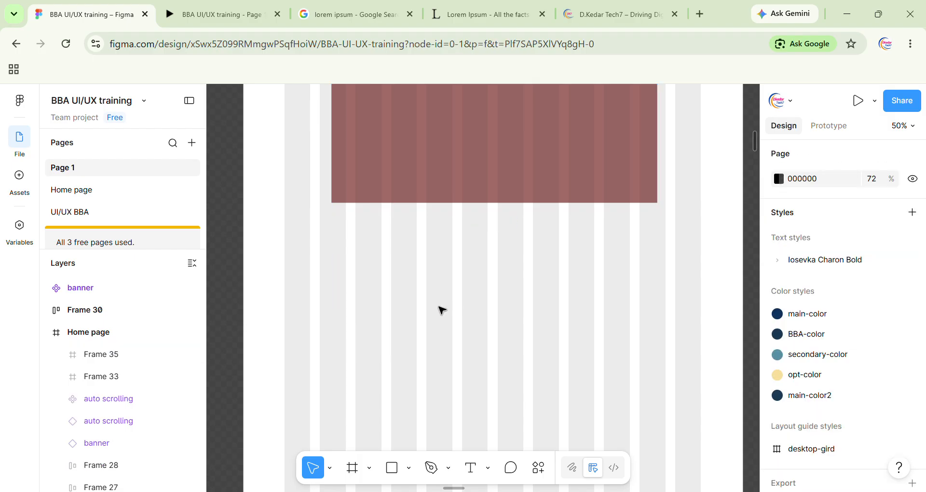
key("t")
left_click(409, 301)
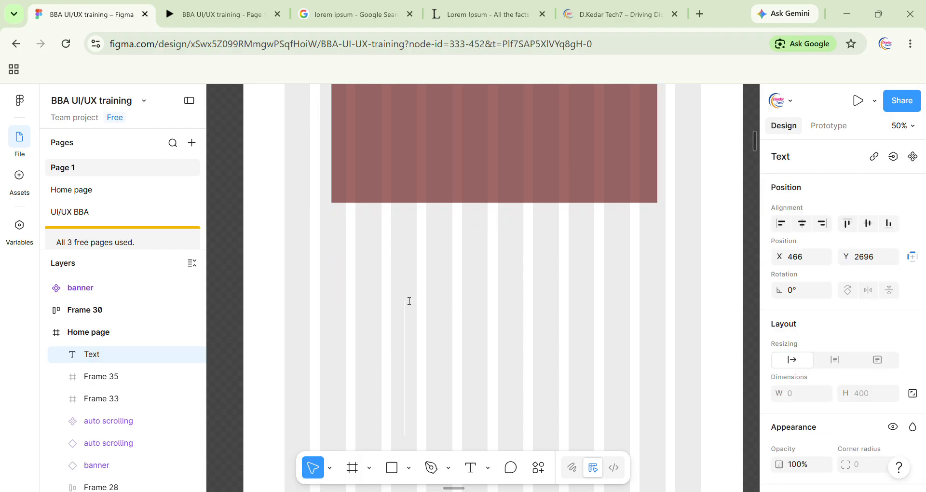
key("Escape")
Add a text layer reading "Read more" in the empty area below the card stack on the Home page
key("t")
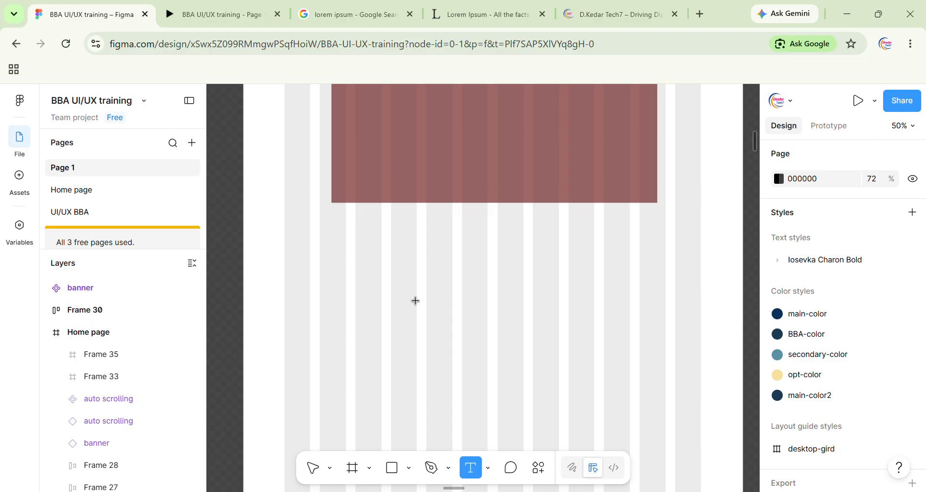
left_click(413, 302)
type("Re")
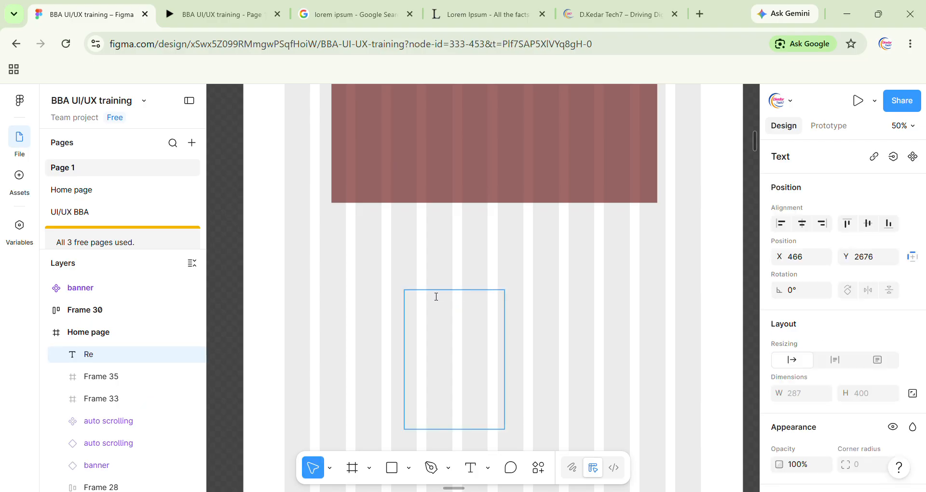
type("ad more")
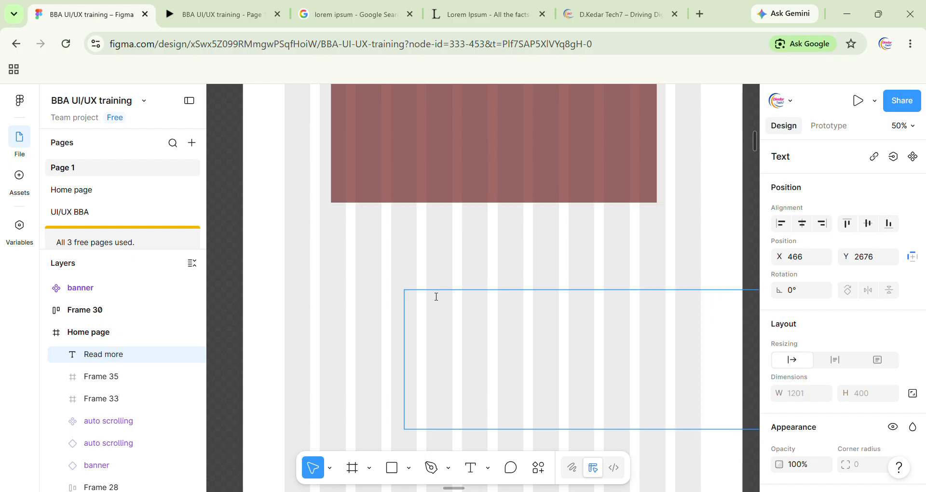
Set the "Read more" text's fill to 000000 and move it up and left so it fits within the page
triple_click(490, 308)
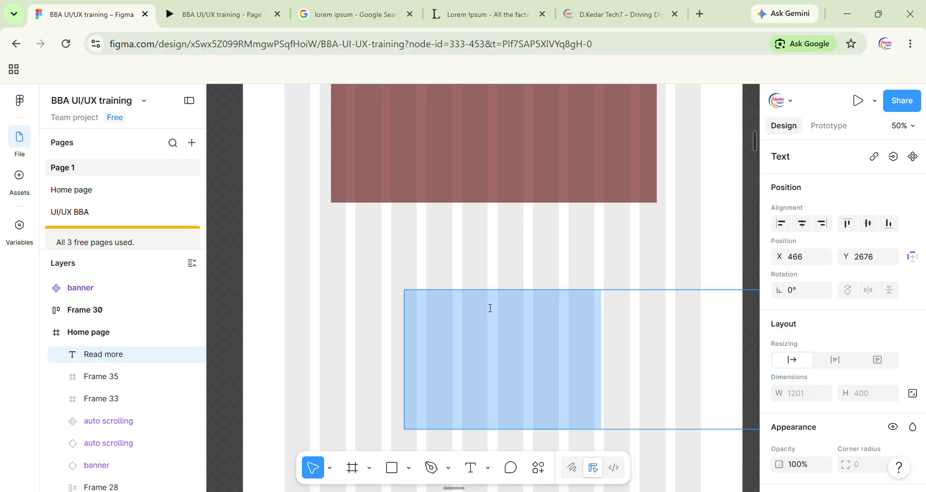
scroll(834, 401, "down", 3)
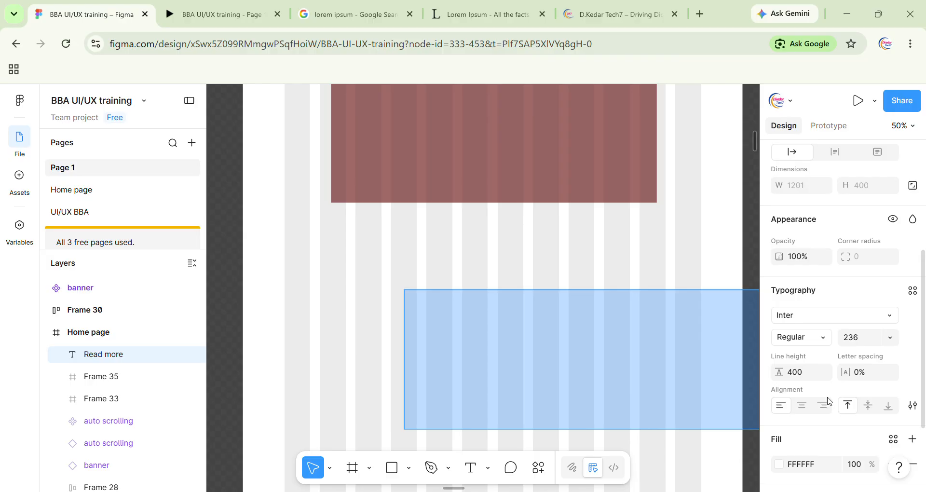
left_click(821, 467)
type("000000")
key("Return")
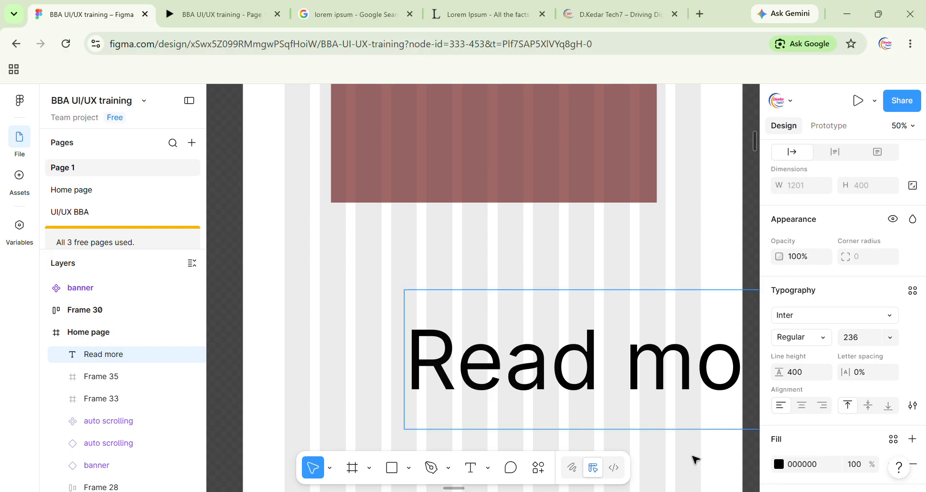
key("Escape")
left_click_drag(708, 393, 588, 344)
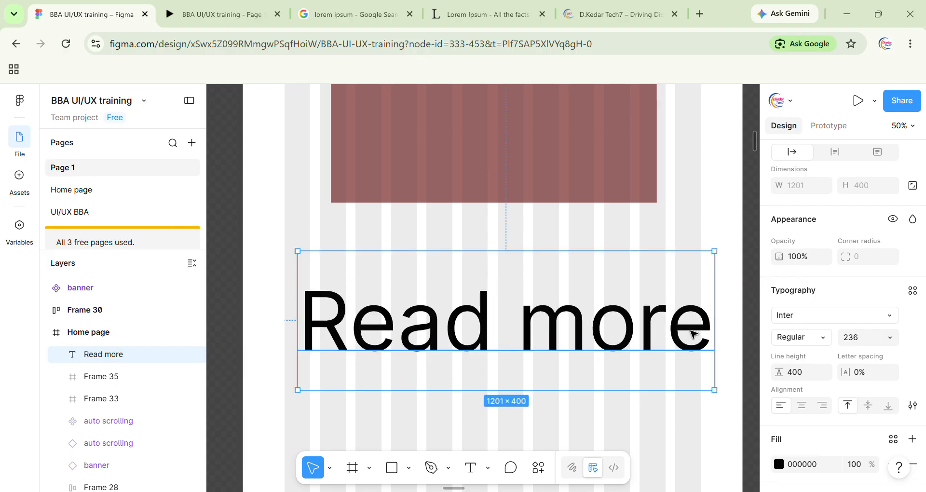
Reduce the font size of the "Read more" text to 155
key("ctrl+shift+comma")
key("ctrl+shift+comma")
key("ctrl+shift+comma")
key("ctrl+shift+comma")
key("ctrl+shift+comma")
key("ctrl+shift+comma")
key("ctrl+shift+comma")
key("ctrl+shift+comma")
key("ctrl+shift+comma")
key("ctrl+shift+comma")
key("ctrl+shift+comma")
key("ctrl+shift+comma")
key("ctrl+shift+comma")
key("ctrl+shift+comma")
key("ctrl+shift+comma")
key("ctrl+shift+comma")
key("ctrl+shift+comma")
key("ctrl+shift+comma")
key("ctrl+shift+comma")
key("ctrl+shift+comma")
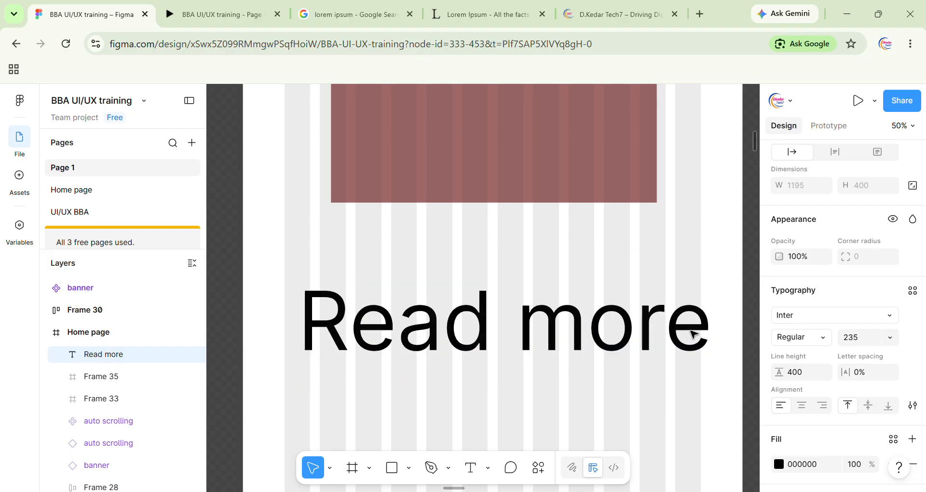
key("ctrl+shift+comma")
key("ctrl+shift+comma")
key("ctrl+shift+comma")
key("ctrl+shift+comma")
key("ctrl+shift+comma")
key("ctrl+shift+comma")
key("ctrl+shift+comma")
key("ctrl+shift+comma")
key("ctrl+shift+comma")
key("ctrl+shift+comma")
key("ctrl+shift+comma")
key("ctrl+shift+comma")
key("ctrl+shift+comma")
key("ctrl+shift+comma")
key("ctrl+shift+comma")
key("ctrl+shift+comma")
key("ctrl+shift+comma")
key("ctrl+shift+comma")
key("ctrl+shift+comma")
key("ctrl+shift+comma")
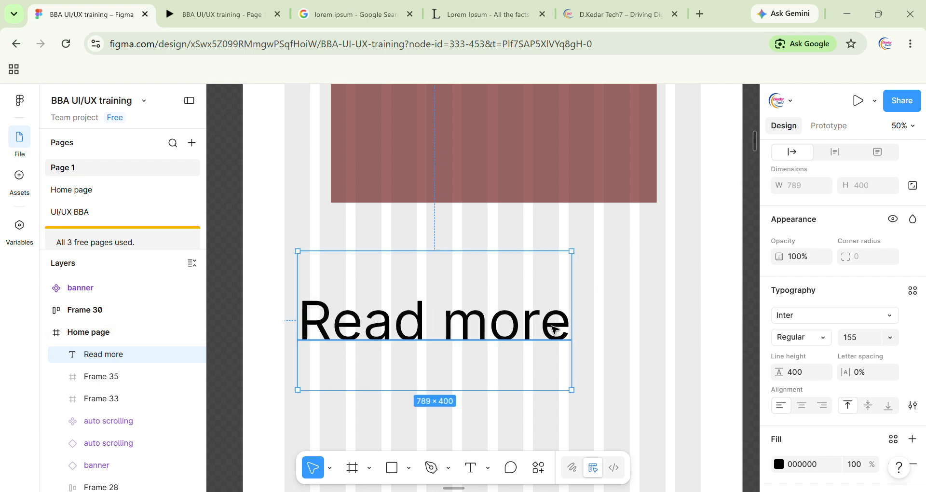
Wrap the "Read more" text in an auto layout frame and keep its width at Hug contents
key("shift+a")
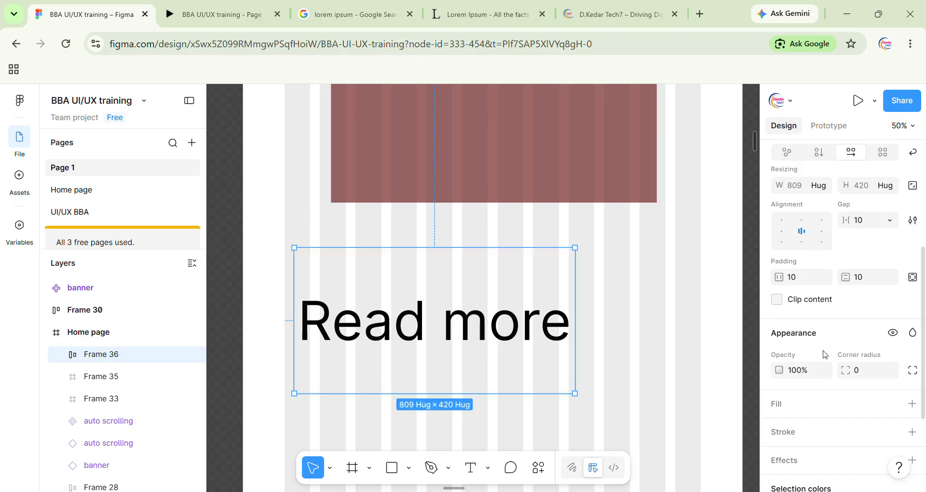
scroll(533, 321, "up", 1)
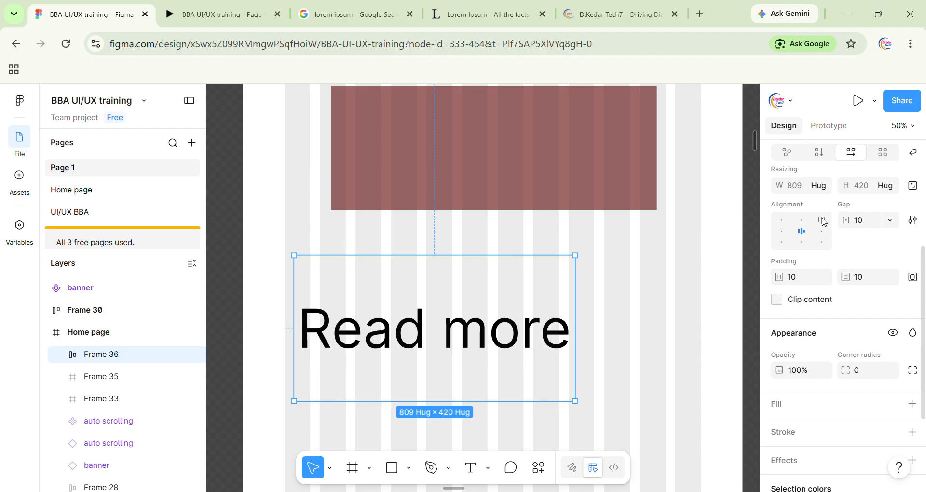
left_click(826, 190)
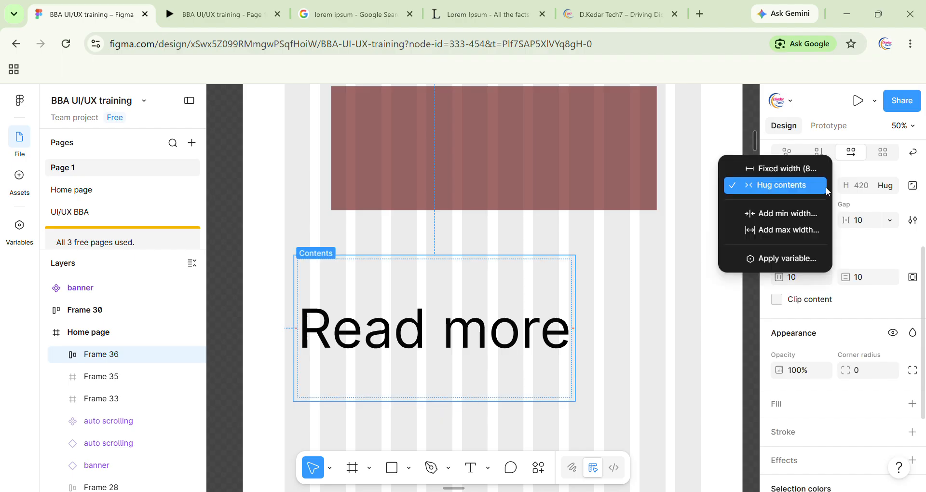
left_click(806, 183)
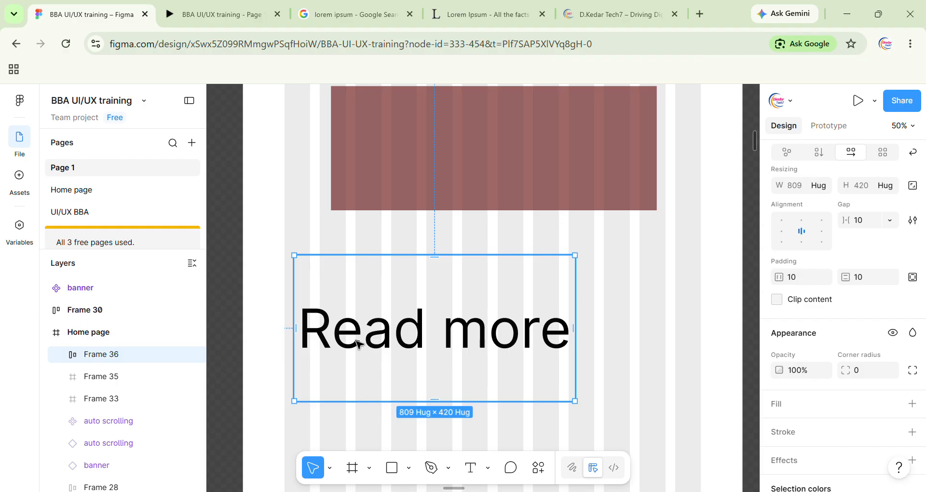
Fill the "Read more" frame with the main-color style and set its text color to FFFFFF
scroll(907, 299, "down", 3)
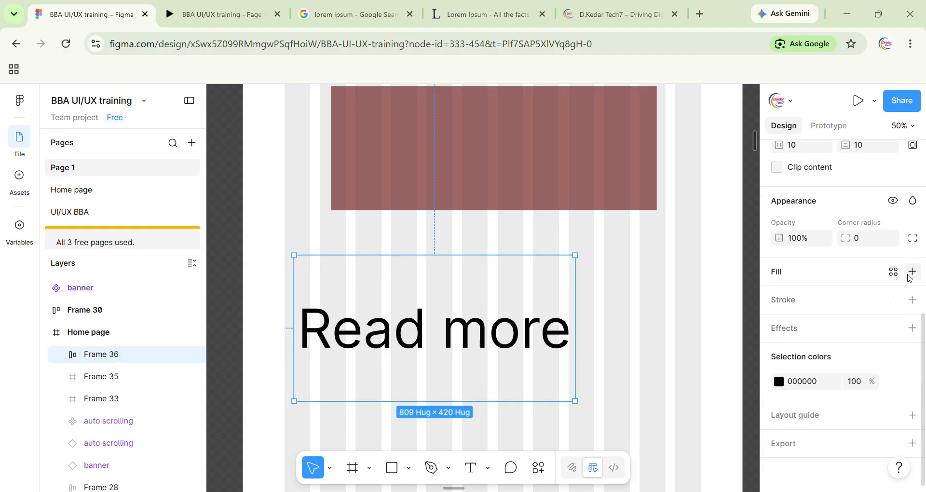
left_click(893, 272)
left_click(646, 295)
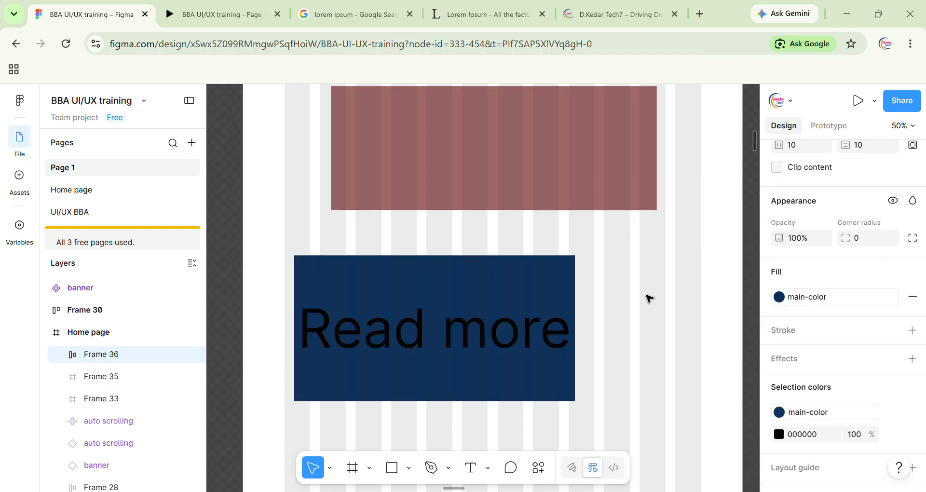
left_click(810, 435)
type("FFFFFF")
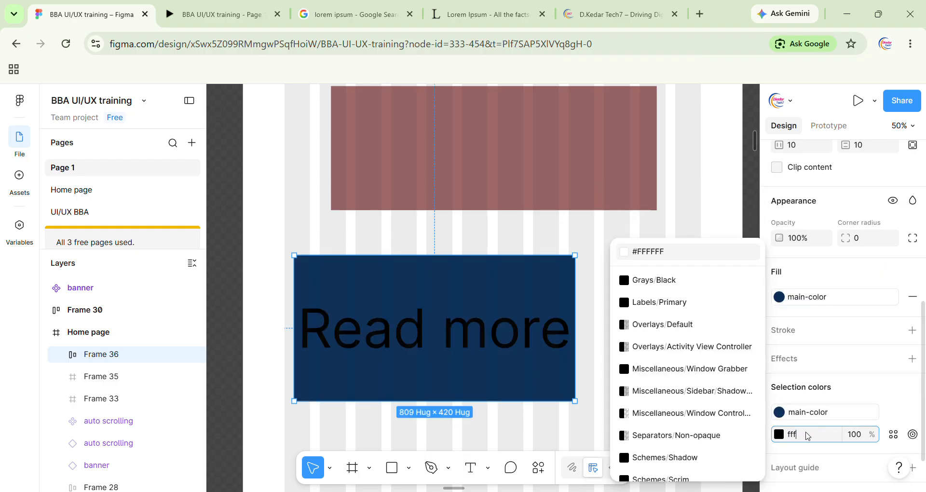
key("Return")
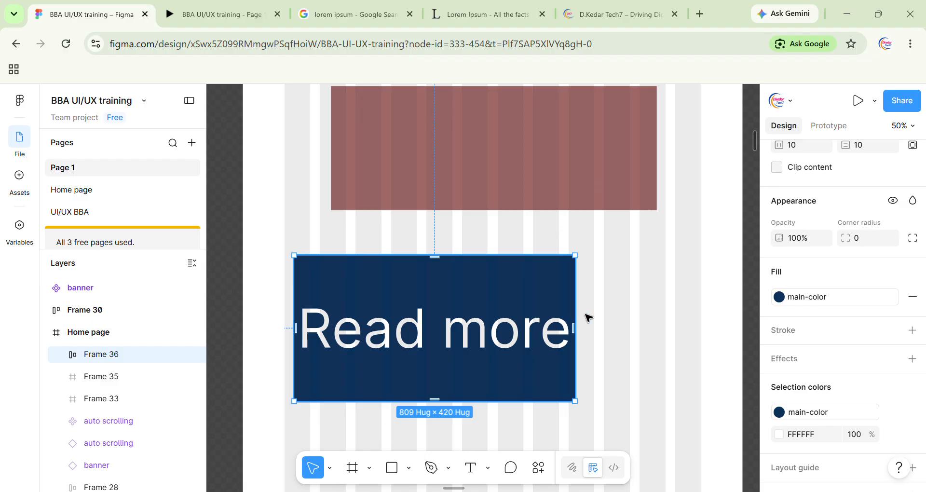
left_click(585, 316)
left_click(506, 314)
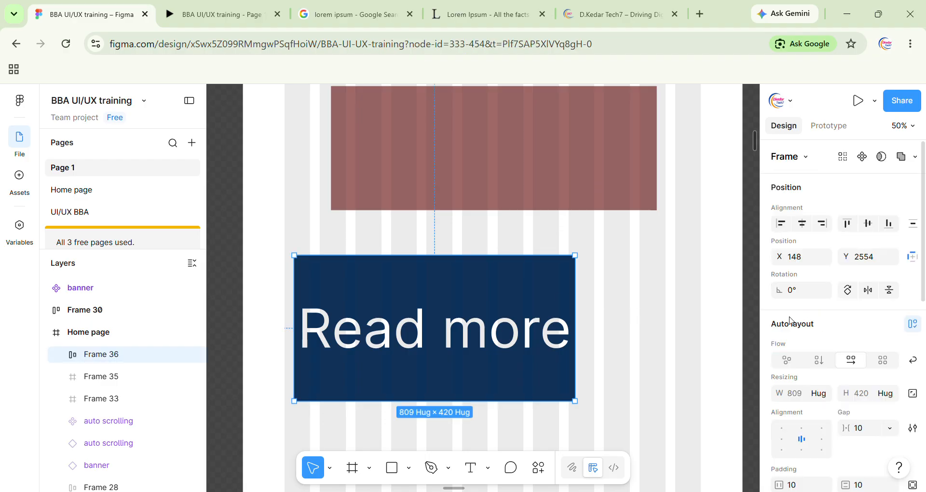
Try to reduce the height of the "Read more" text box inside its frame, and undo the resize
scroll(812, 358, "down", 5)
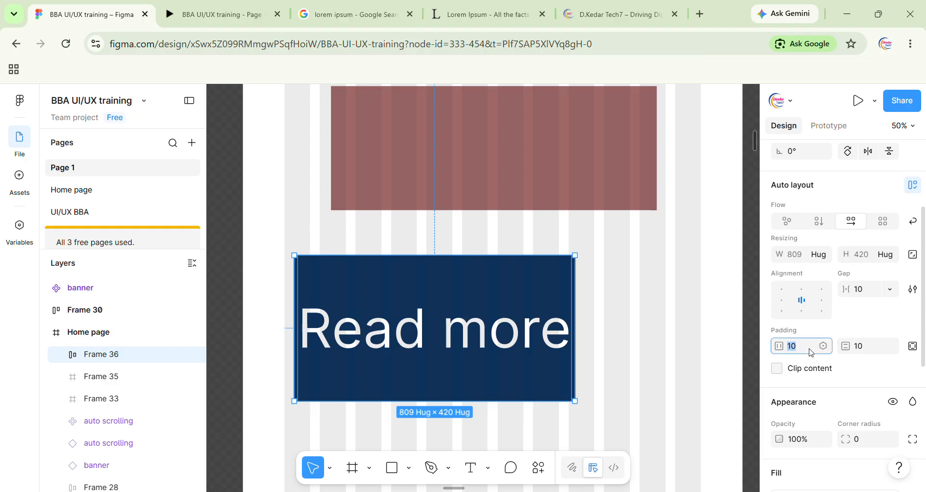
double_click(547, 351)
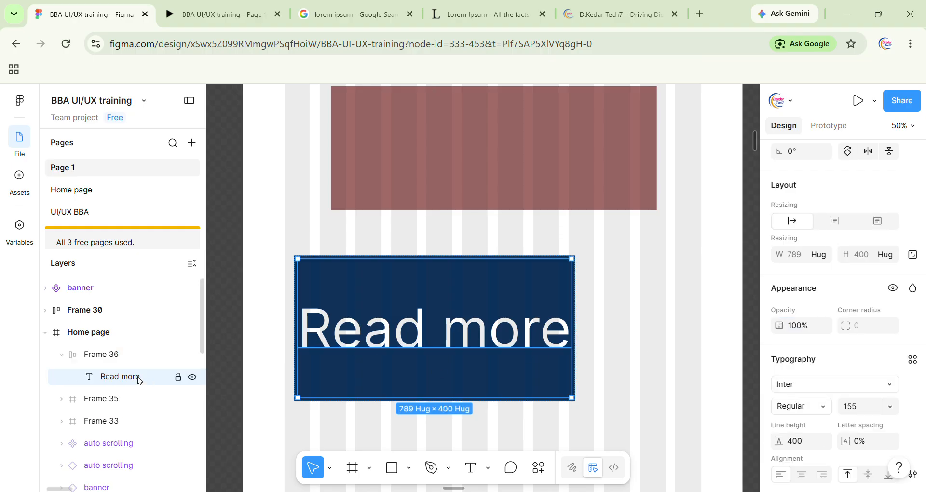
left_click_drag(481, 261, 482, 289)
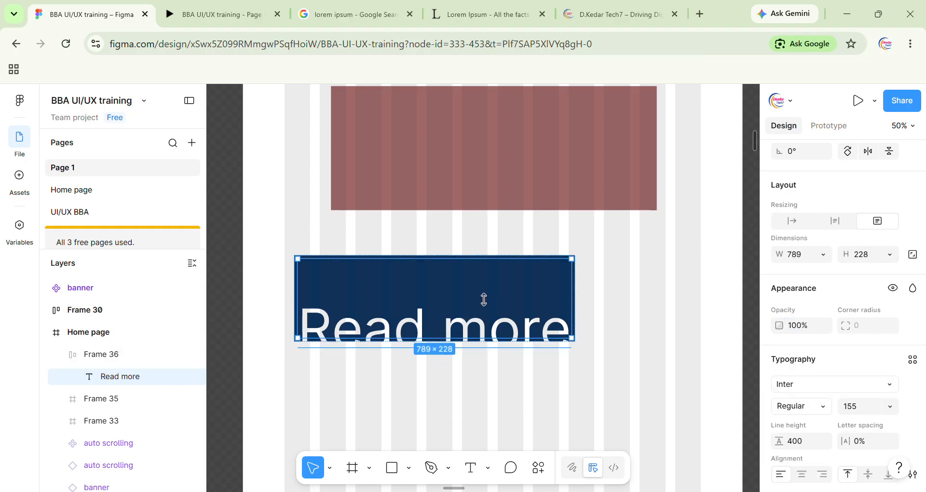
key("ctrl+z")
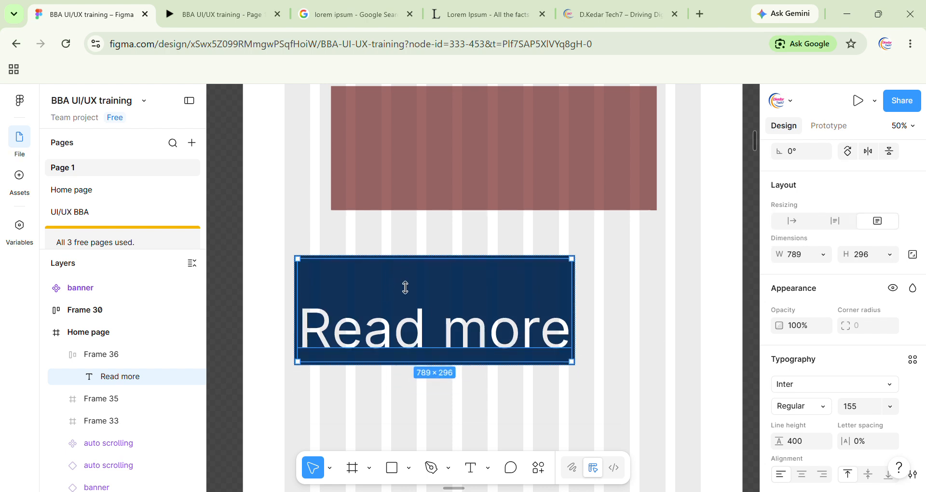
Set the "Read more" frame's horizontal padding to 40 and its vertical padding to 0
left_click(95, 355)
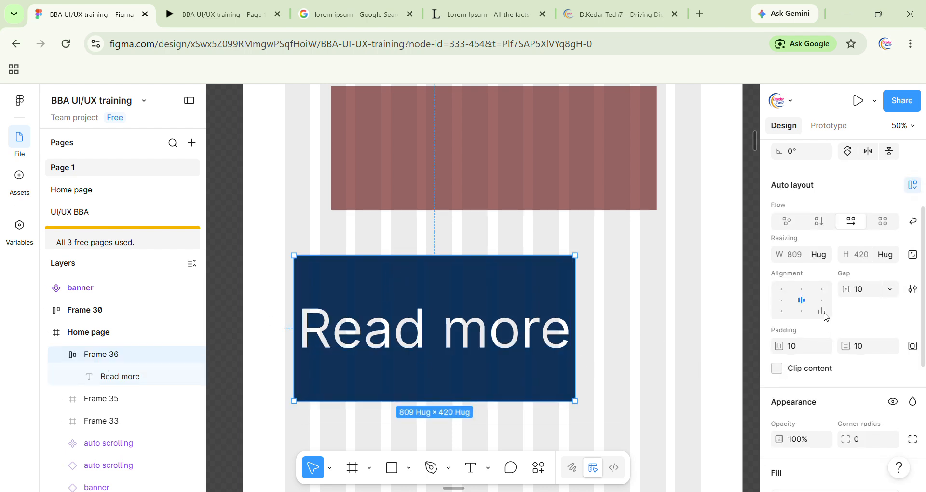
left_click(809, 352)
type("2")
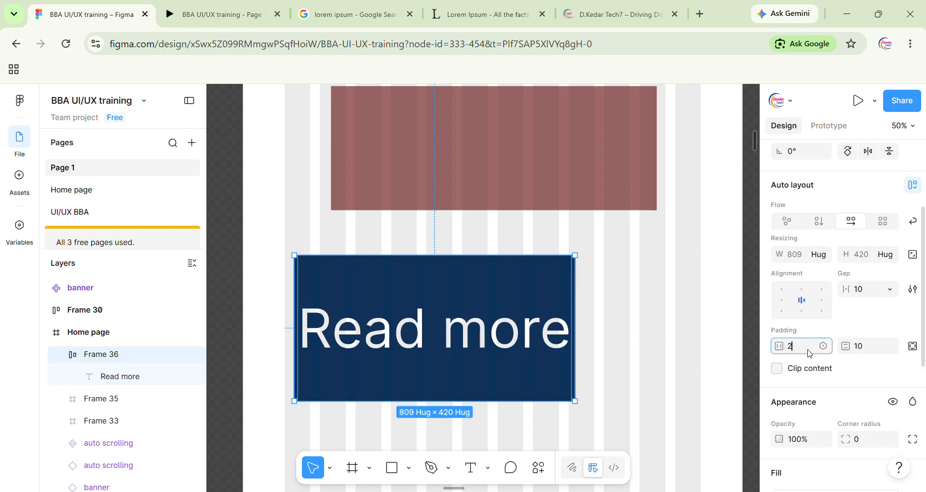
type("0")
key("Return")
left_click(809, 353)
type("4")
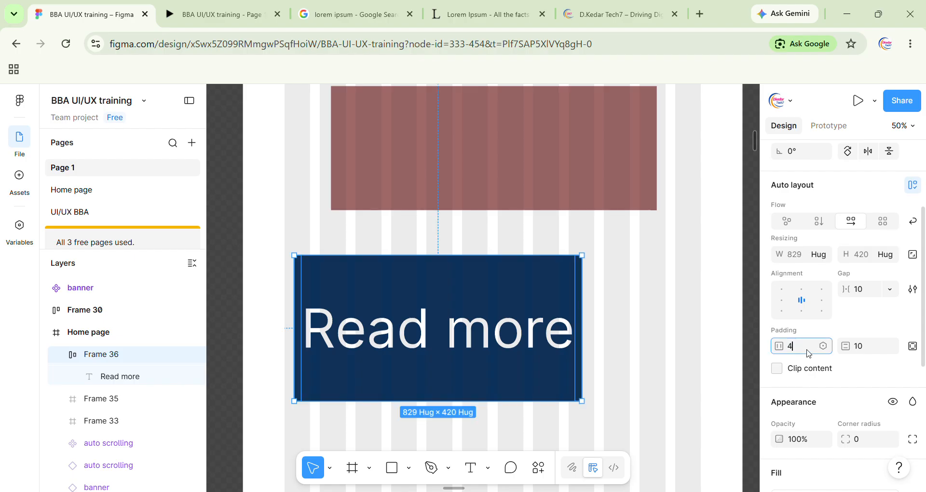
type("0")
key("Return")
left_click(866, 353)
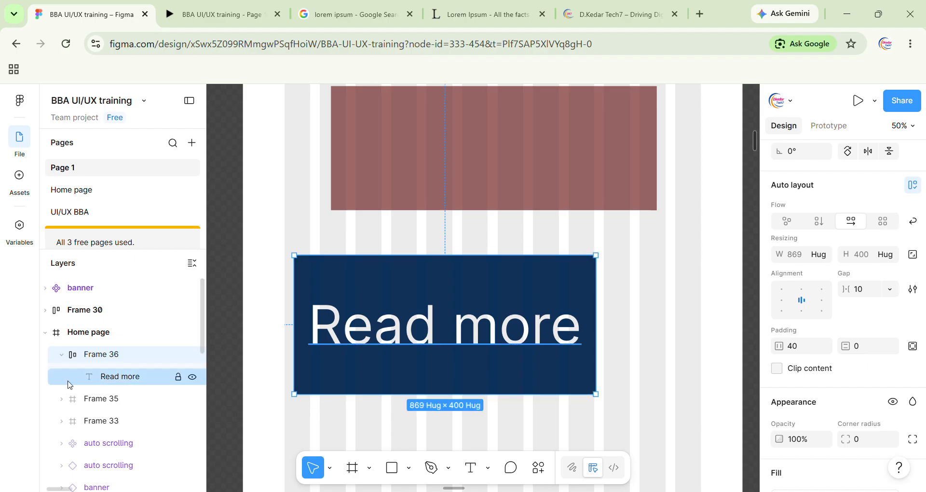
Set the line height of the "Read more" text to Auto
left_click(94, 379)
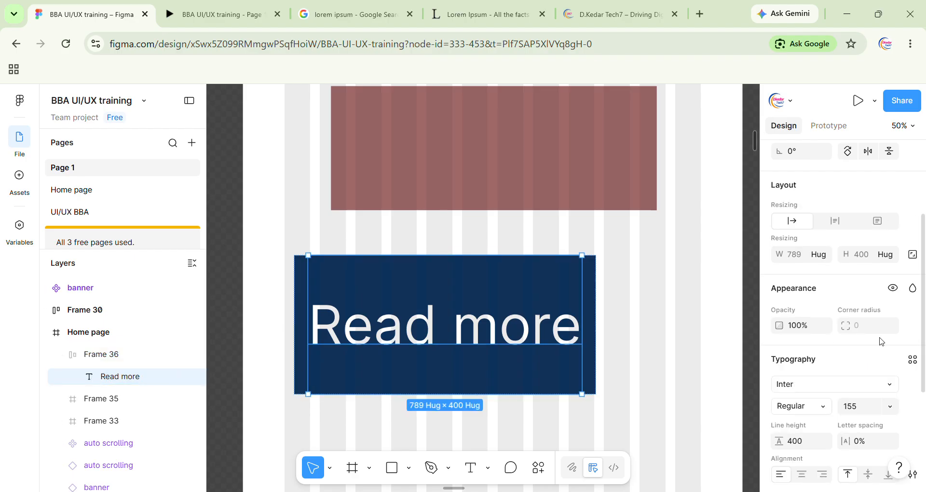
scroll(852, 405, "down", 3)
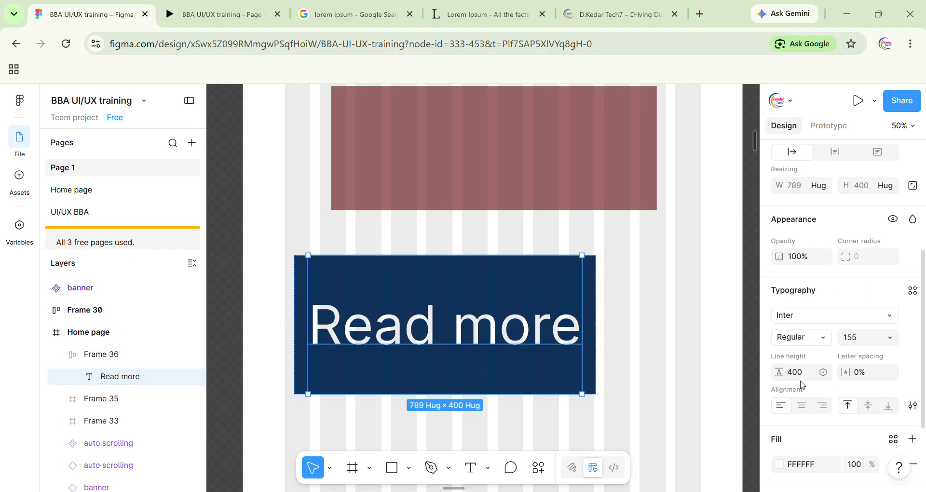
left_click(804, 379)
type("auto")
key("Return")
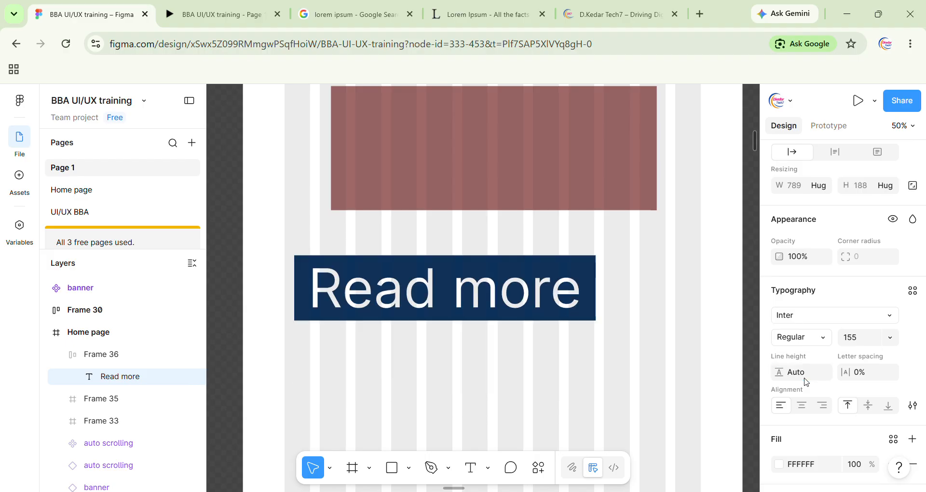
Set the vertical padding of the "Read more" frame to 20
left_click(106, 358)
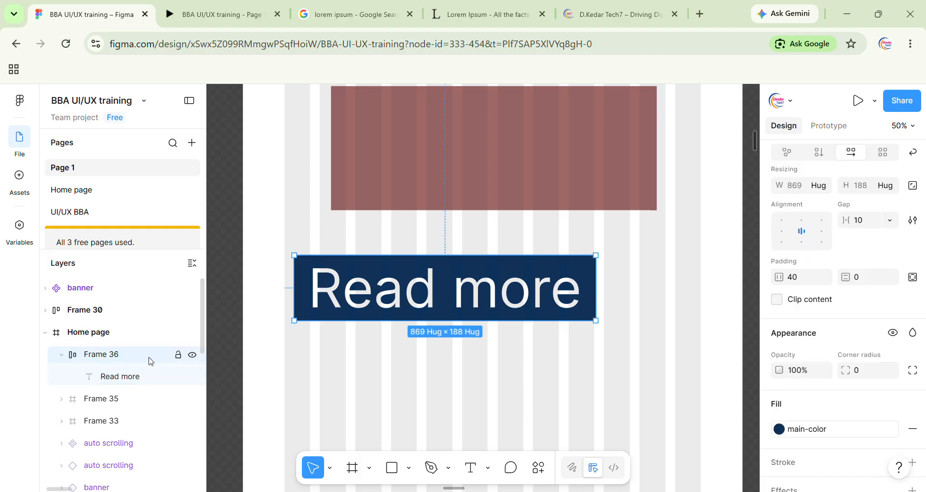
left_click(863, 287)
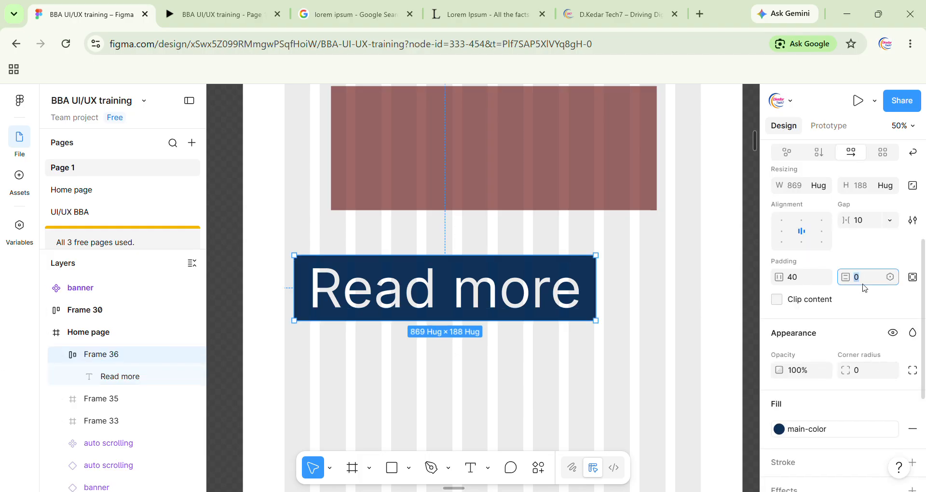
type("20")
key("Return")
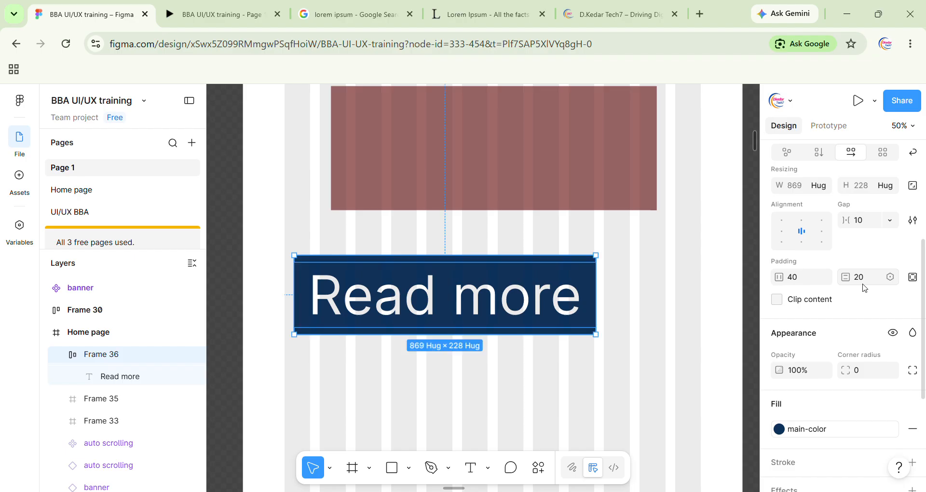
Examine the "Read more" button below the card section in the prototype preview
left_click(245, 4)
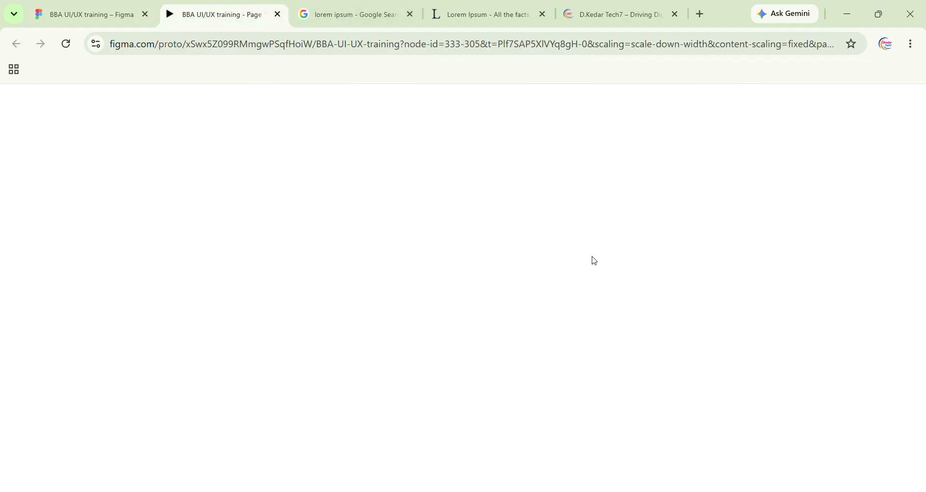
scroll(591, 263, "up", 6)
scroll(594, 287, "up", 2)
scroll(595, 287, "down", 3)
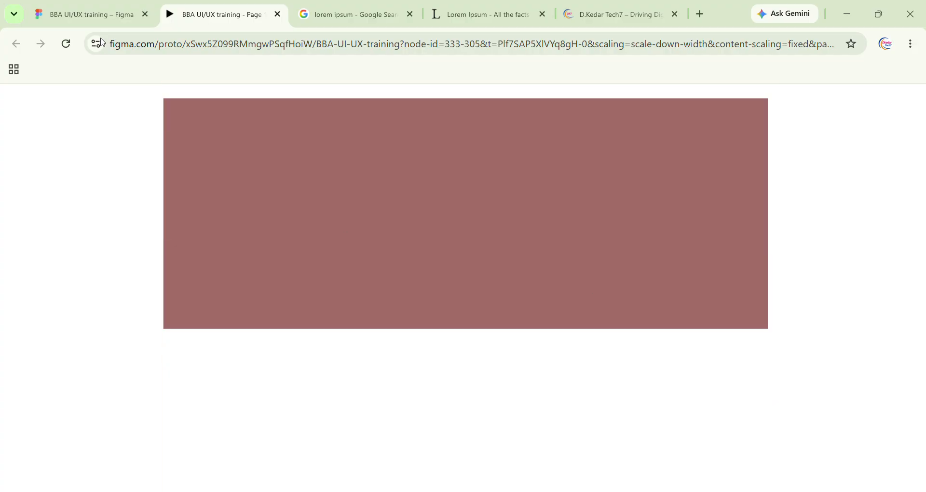
left_click(87, 14)
left_click(188, 6)
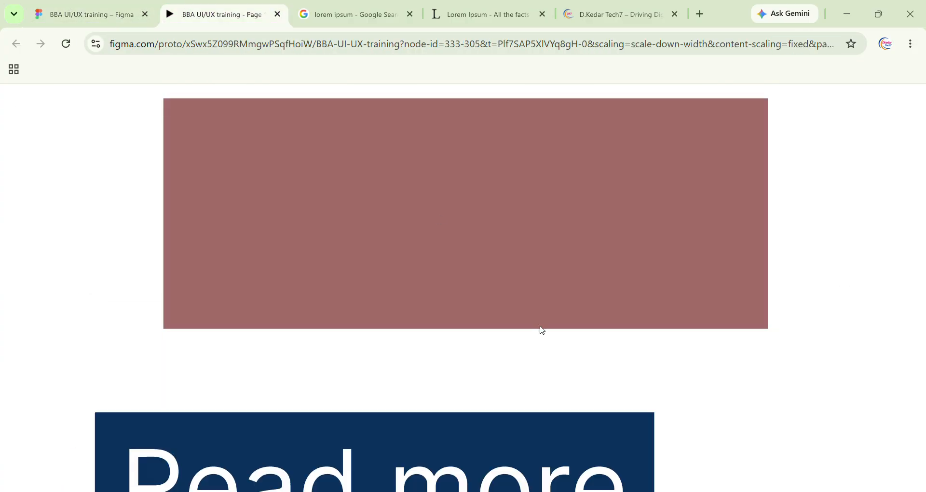
scroll(552, 327, "down", 5)
scroll(786, 355, "up", 3)
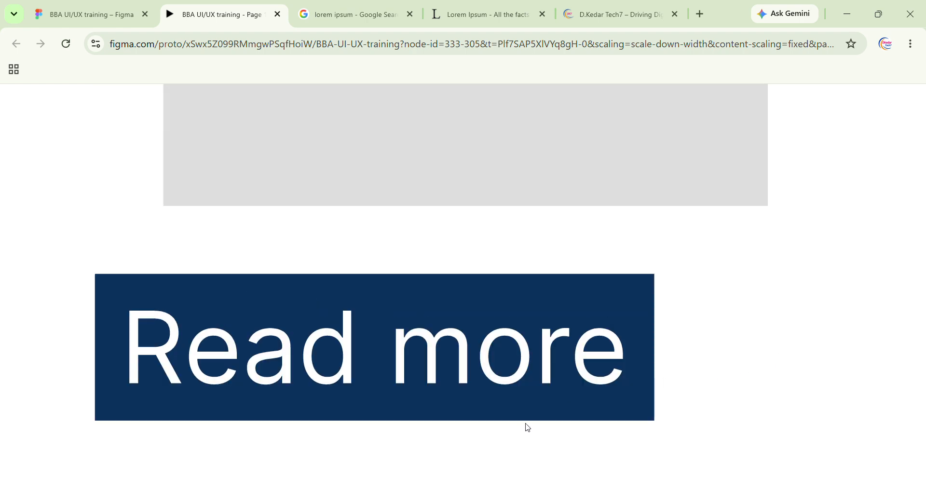
Return to the design file and center the "Read more" frame horizontally on the Home page
left_click(91, 13)
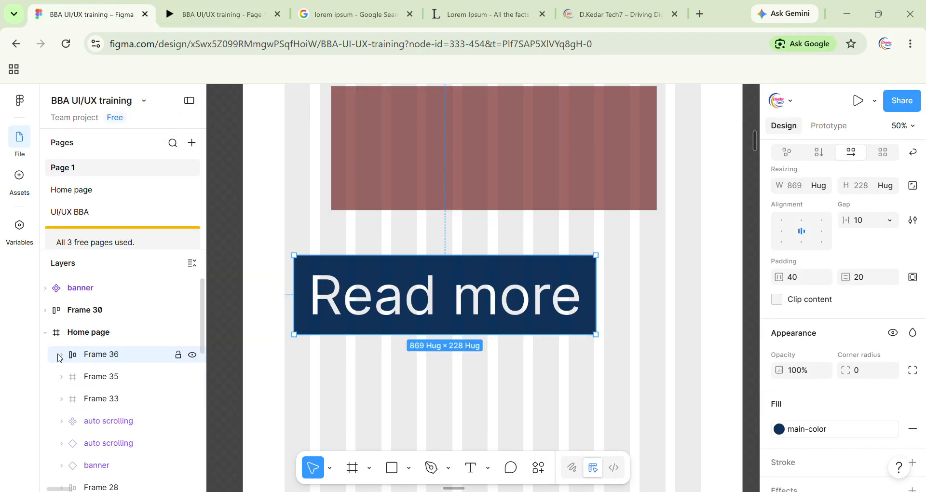
scroll(806, 193, "up", 4)
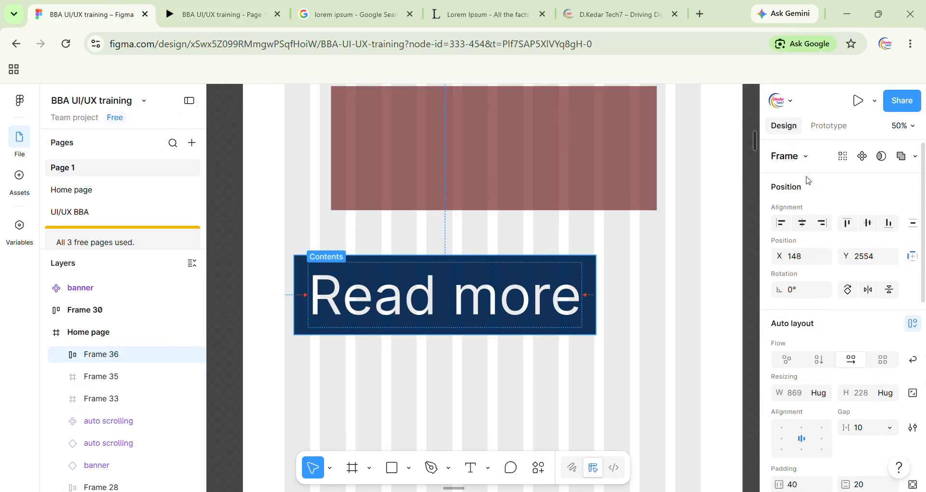
left_click(808, 223)
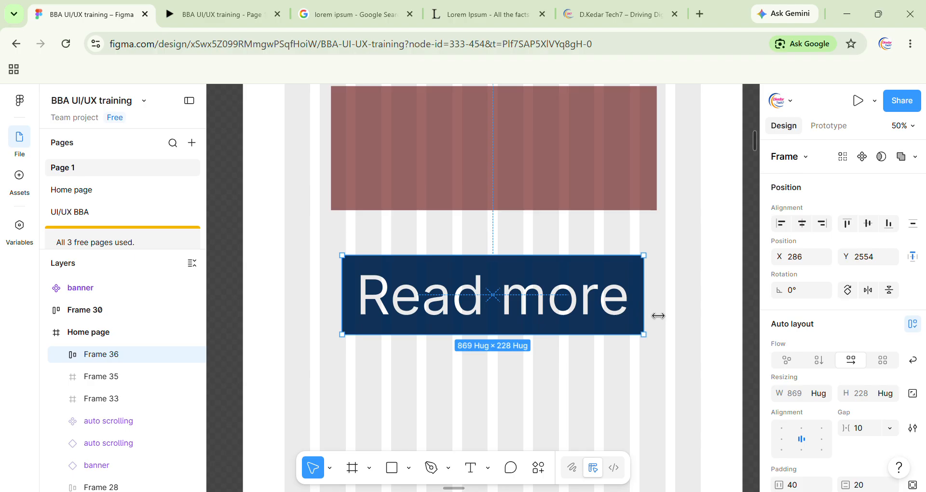
Try to widen the "Read more" frame to about 1002, and undo the resize
double_click(623, 308)
double_click(622, 308)
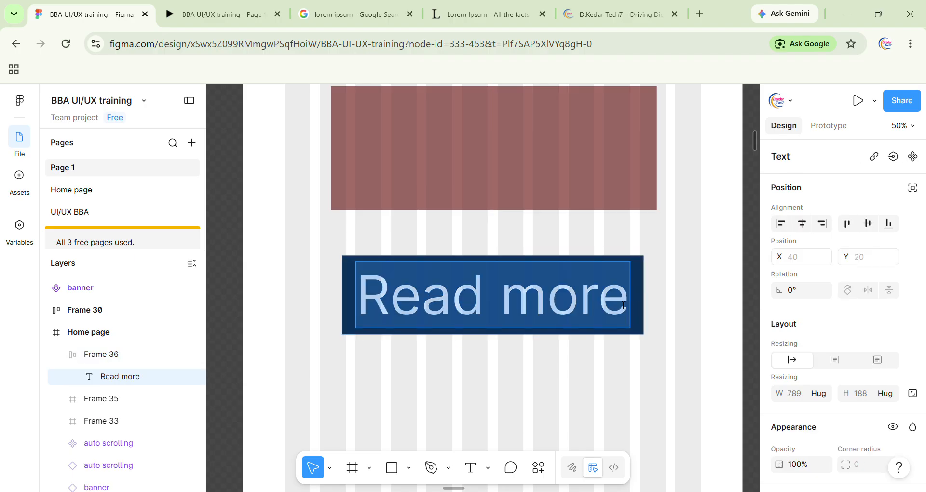
left_click(624, 306)
key("Escape")
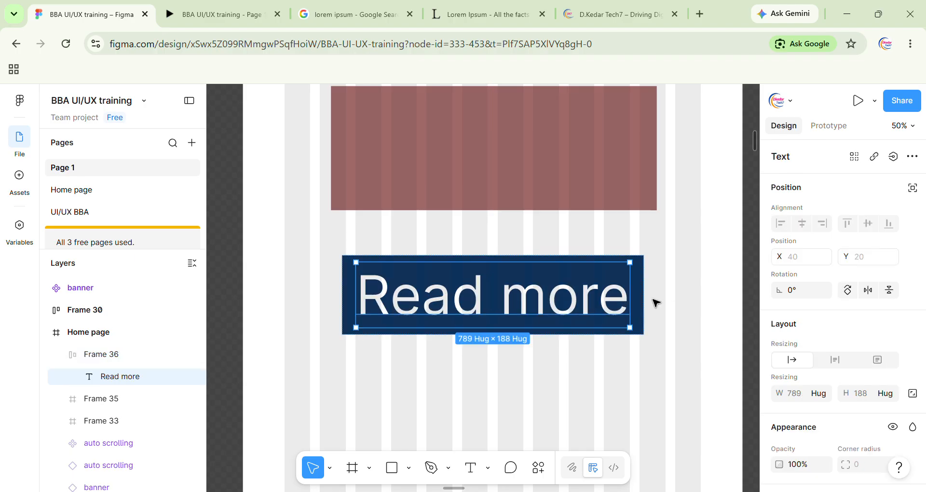
key("Escape")
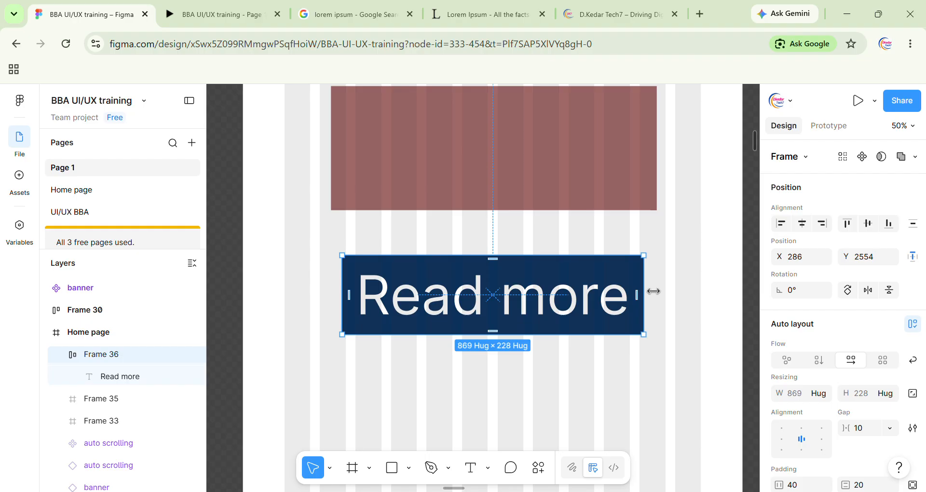
left_click_drag(653, 291, 702, 279)
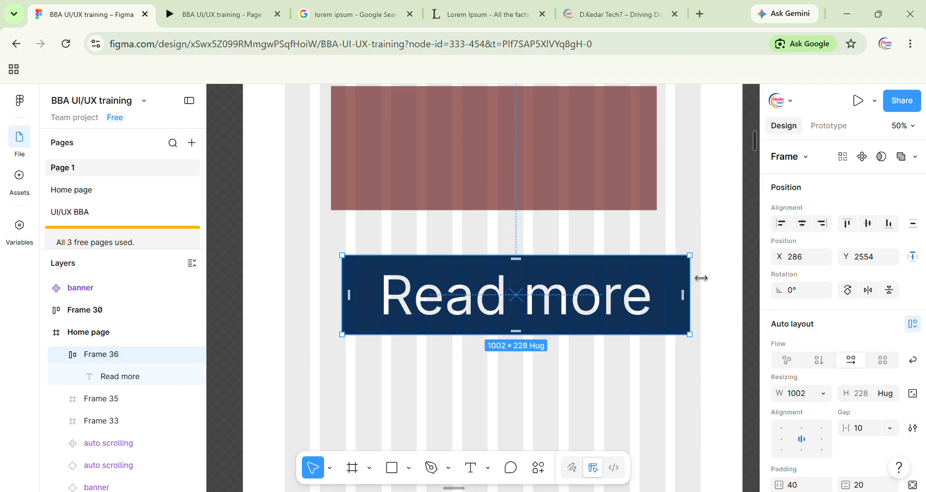
key("ctrl+z")
Append the word "mpre" to the "Read more" text to test the frame's hugging, and delete the added word
double_click(557, 297)
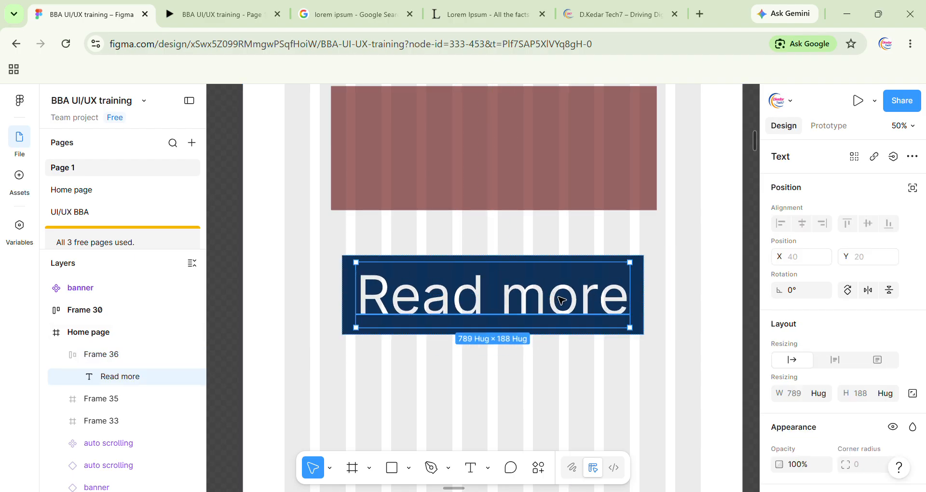
double_click(561, 300)
left_click(601, 301)
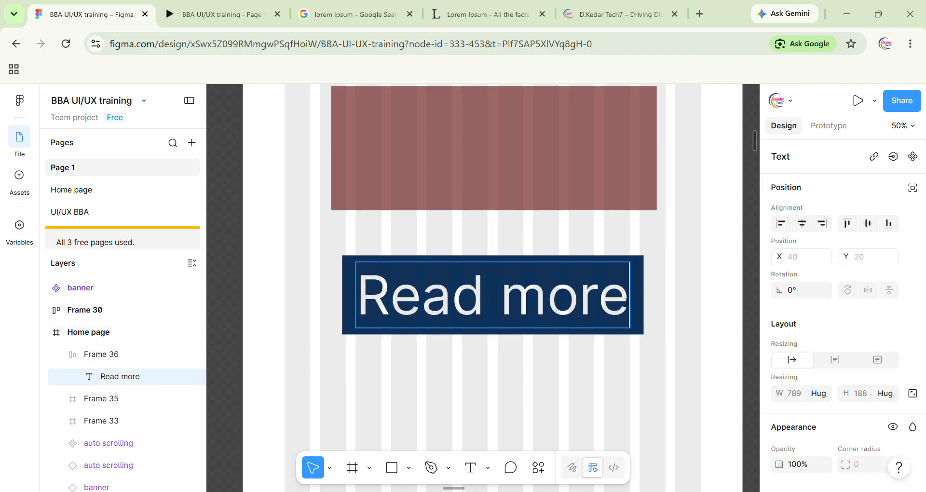
type("mpre")
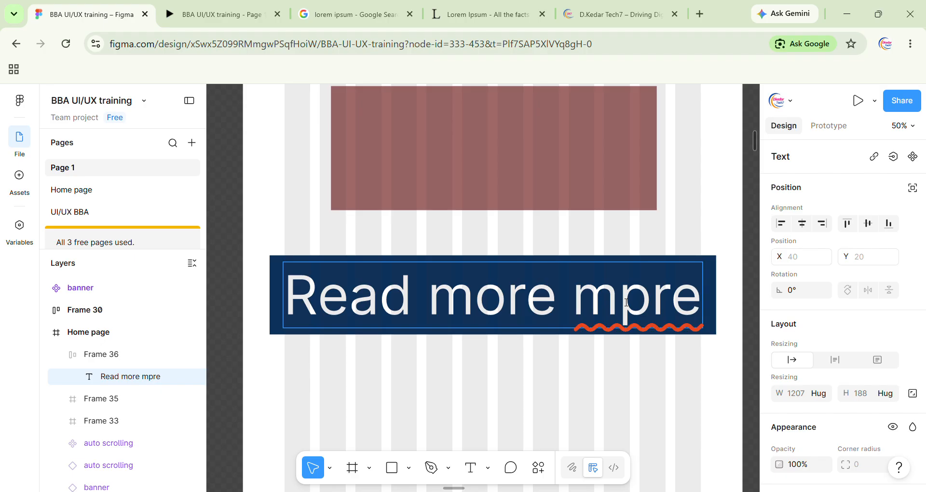
key("BackSpace")
key("BackSpace")
key("BackSpace")
key("BackSpace")
key("BackSpace")
Change the button text to "Read More" with a capital M, and finish editing it
key("BackSpace")
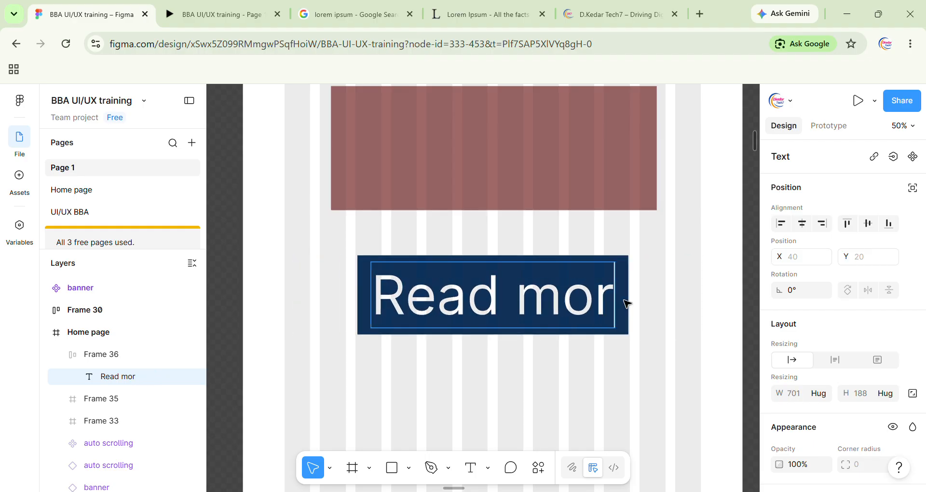
key("BackSpace")
key("BackSpace")
key("BackSpace")
key("BackSpace")
type("More")
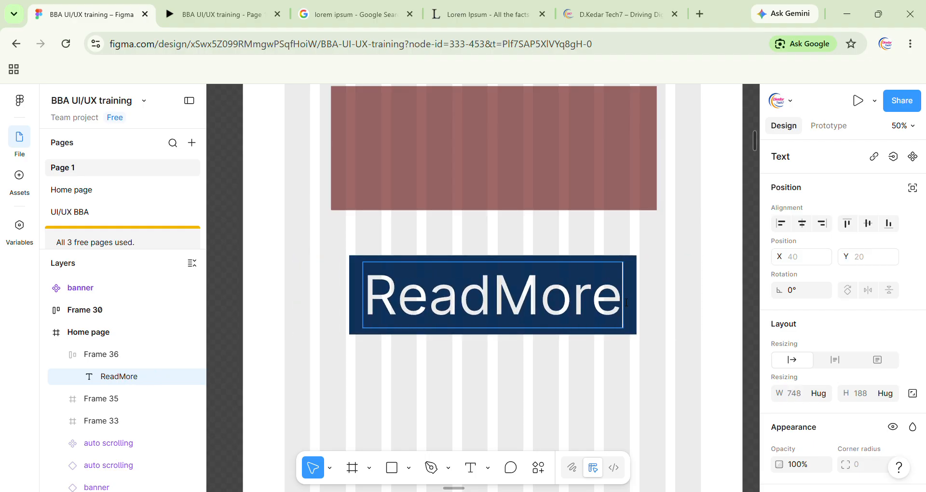
key("Left")
key("Left")
key("Left")
key("Left")
key("Left")
key("Left")
key("Right")
key("Right")
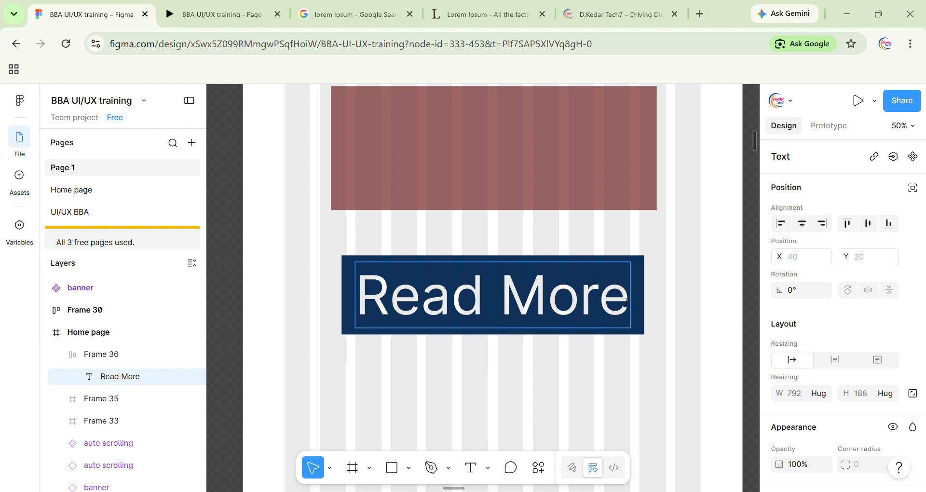
left_click(61, 355)
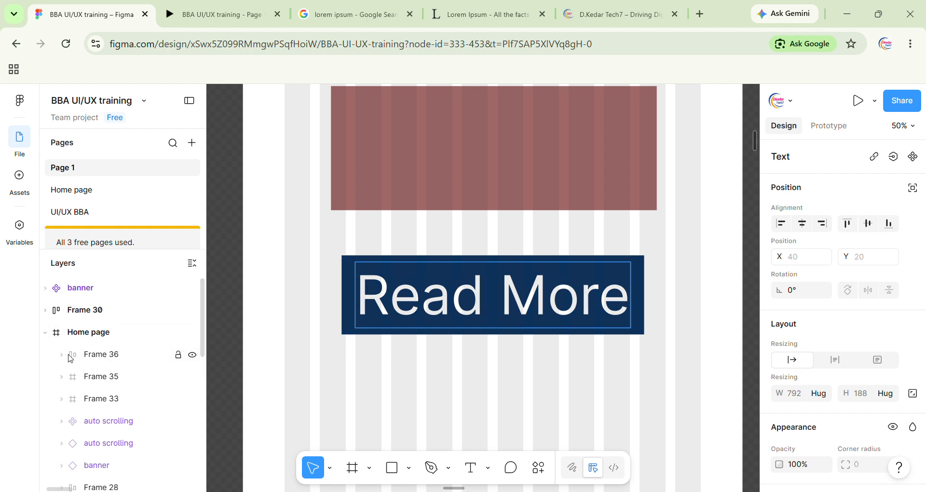
left_click(128, 357)
left_click(686, 303)
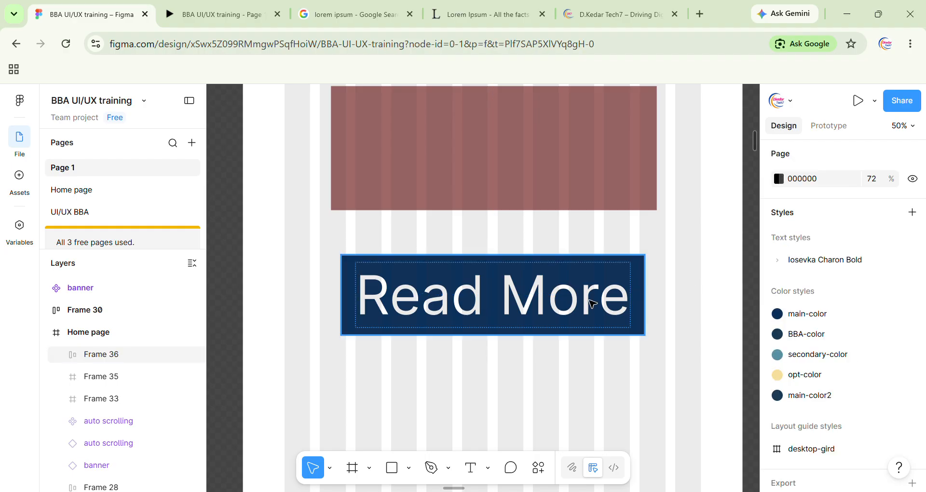
Move the "Read More" frame to about X 271, Y 2562 and set its corner radius to 8
left_click_drag(594, 304, 588, 306)
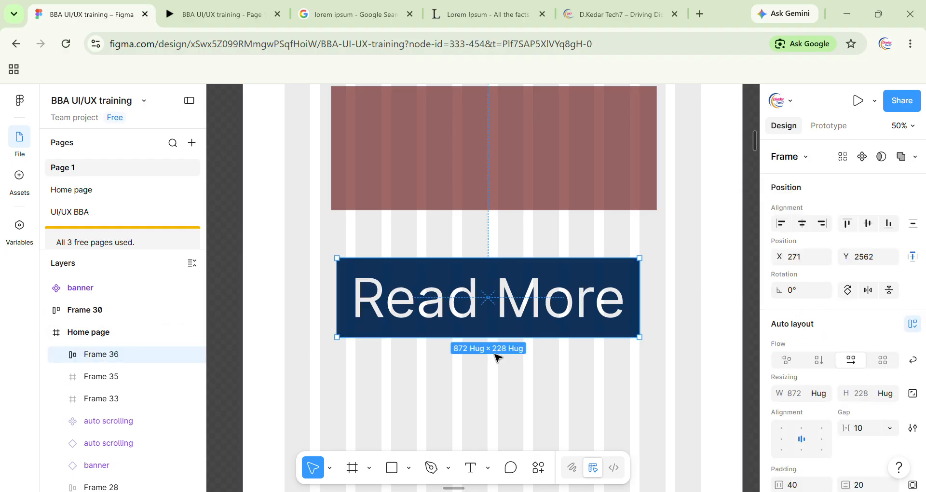
scroll(891, 385, "down", 1)
scroll(891, 385, "down", 5)
left_click(868, 370)
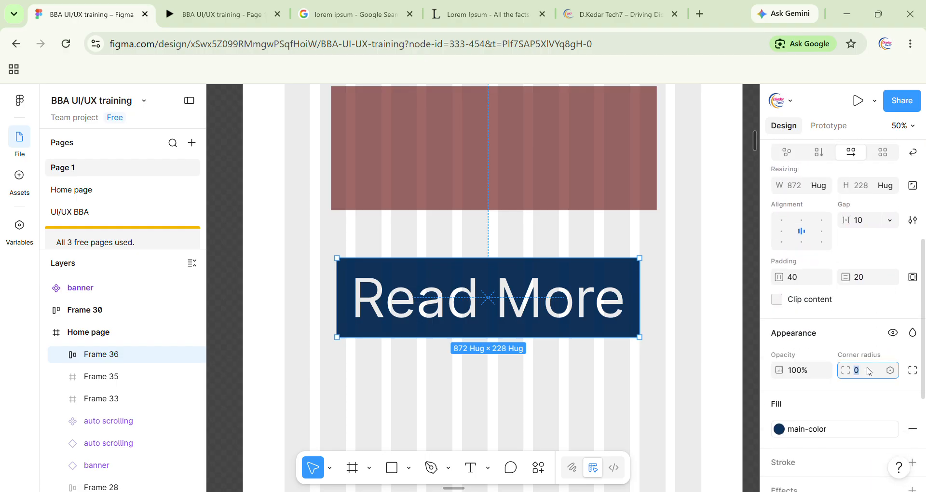
type("8")
key("Return")
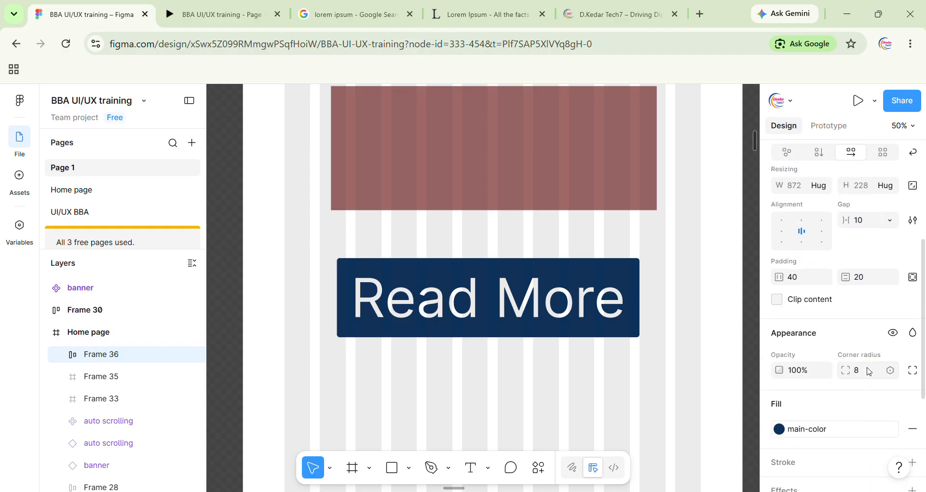
Add a drop shadow to the "Read More" frame with X 2, Y 2 and blur 10
scroll(868, 371, "down", 4)
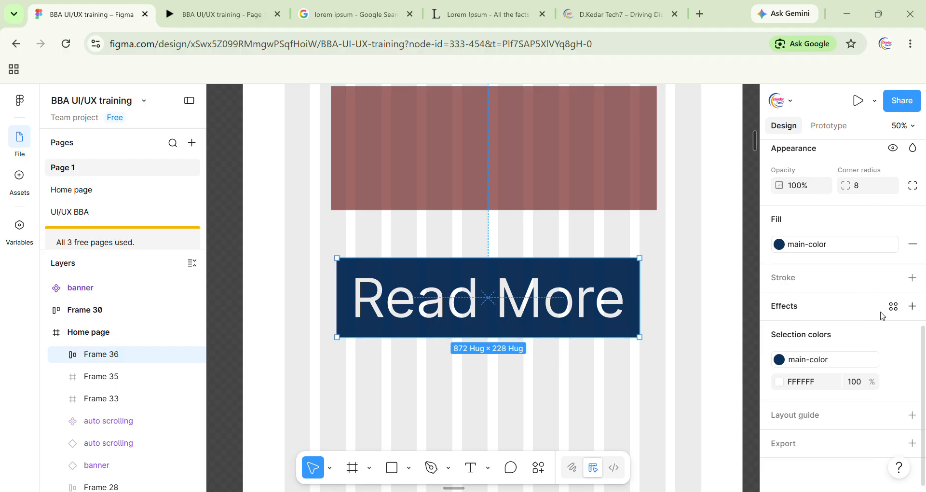
left_click(912, 305)
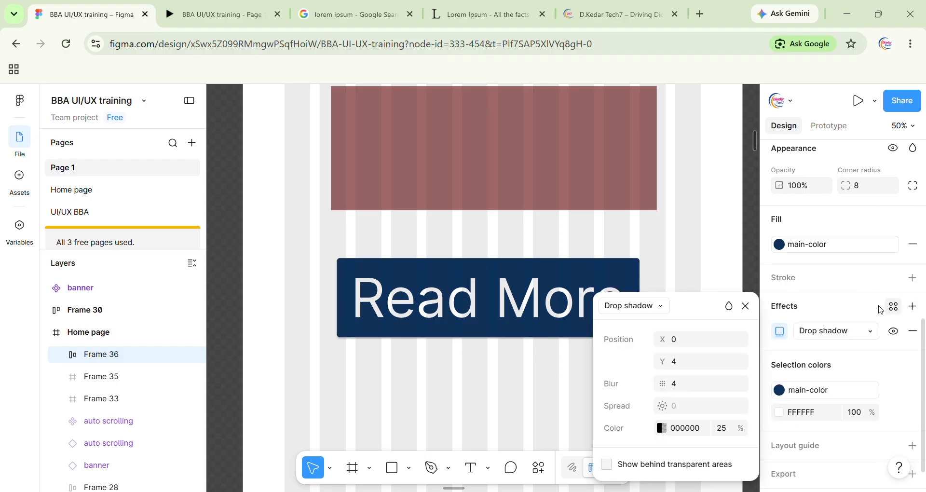
left_click(700, 340)
type("2")
key("Return")
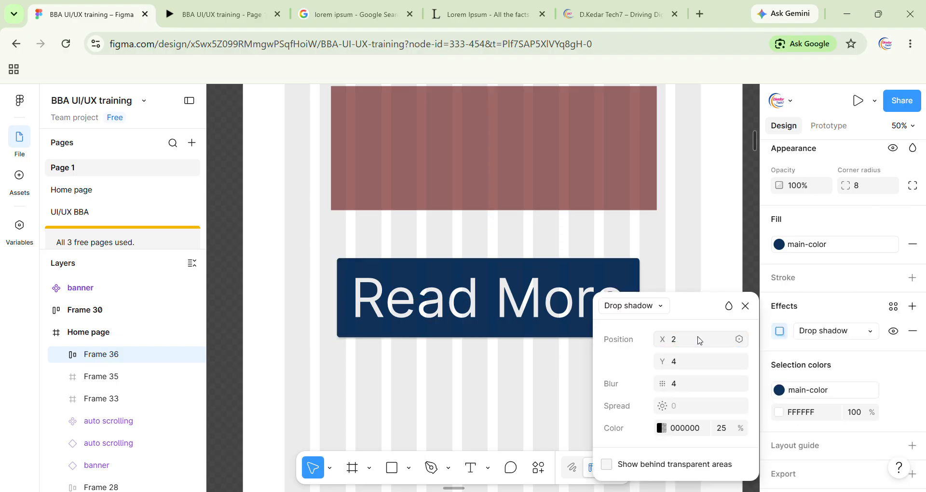
left_click(690, 361)
type("2")
key("Return")
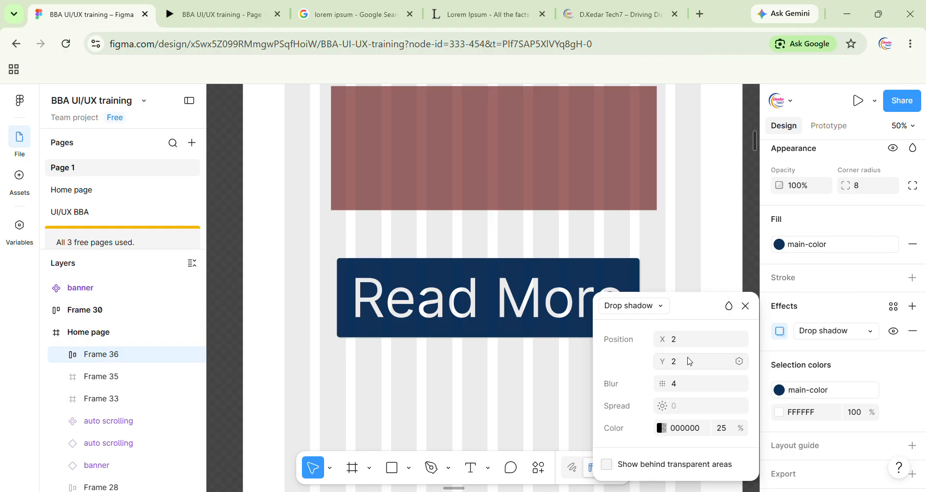
left_click(684, 386)
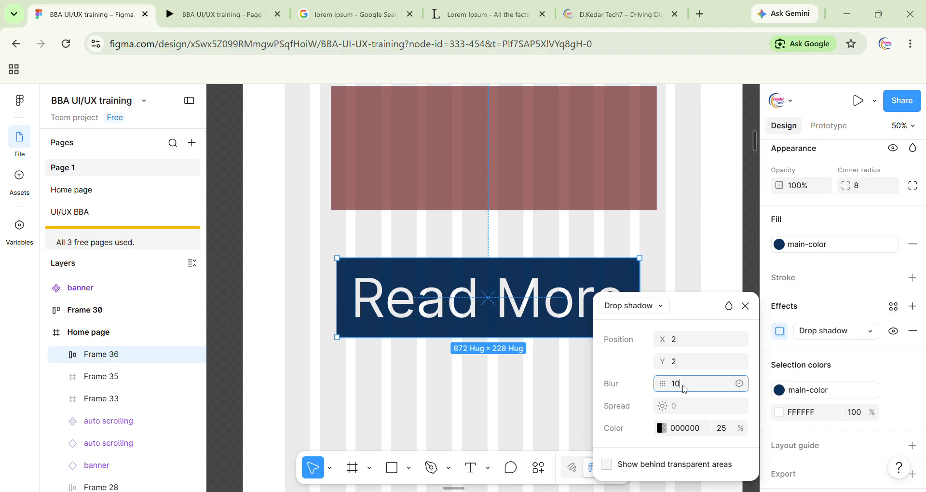
type("10")
key("Return")
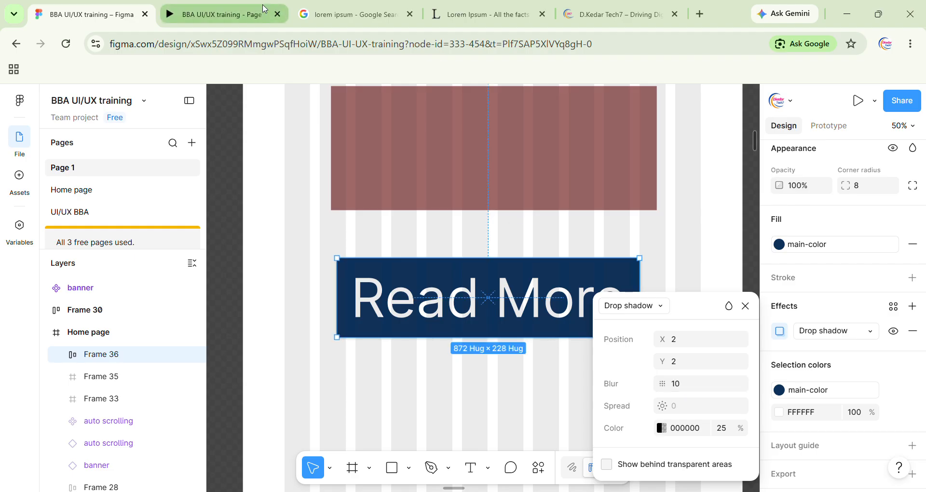
Check the shadowed "Read More" button in the prototype preview, then close its drop shadow settings and deselect the frame
key("ctrl+Tab")
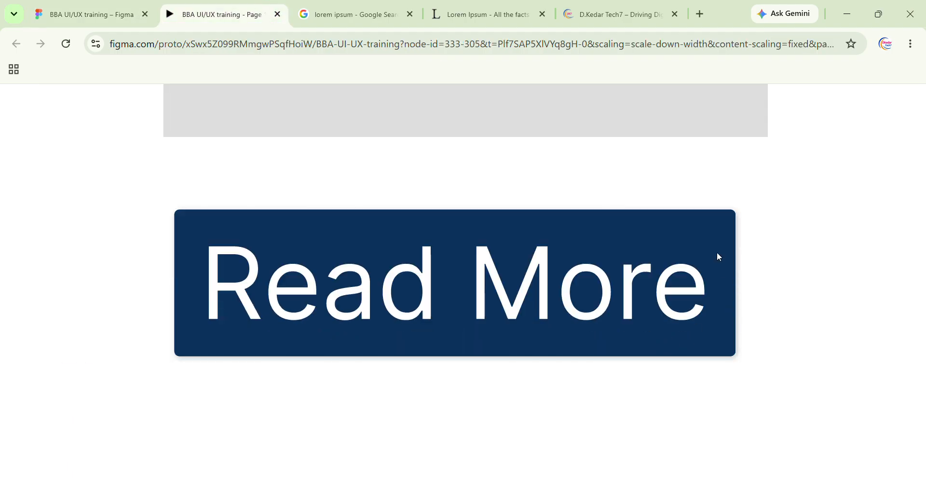
left_click(84, 15)
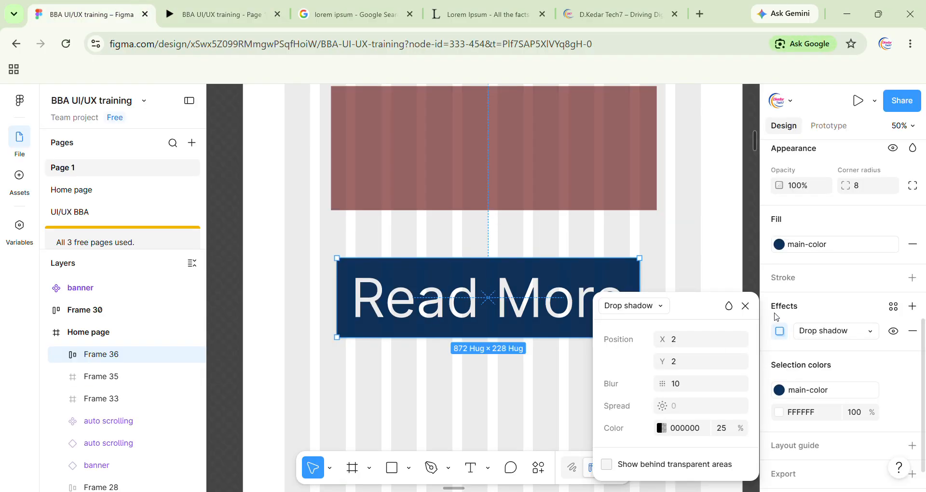
left_click(745, 306)
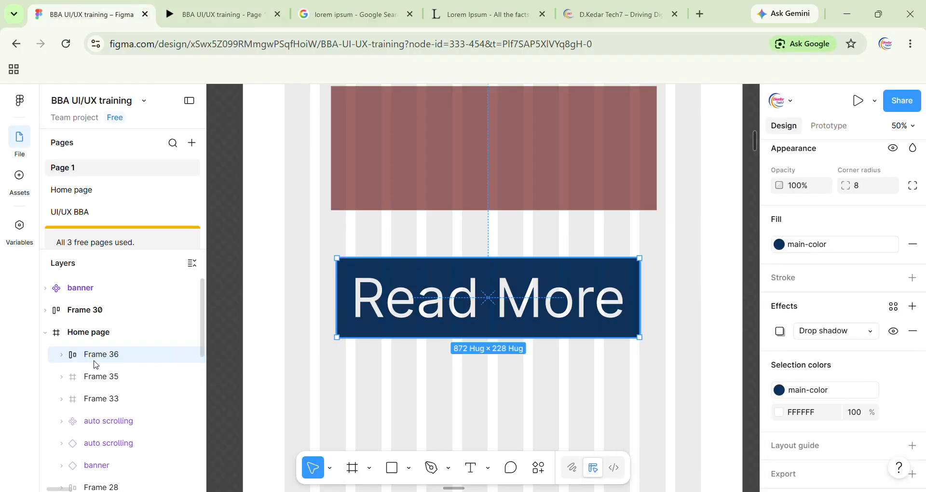
scroll(681, 328, "up", 3)
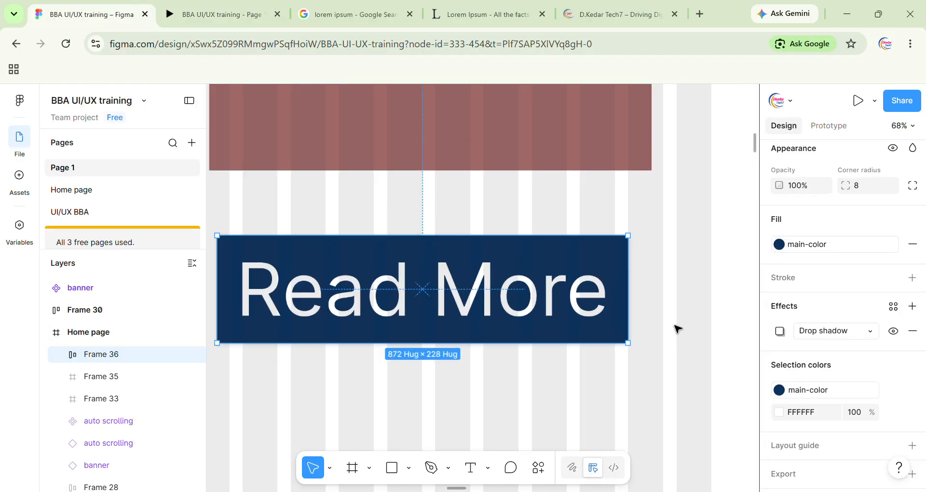
scroll(678, 328, "down", 2)
left_click(678, 328)
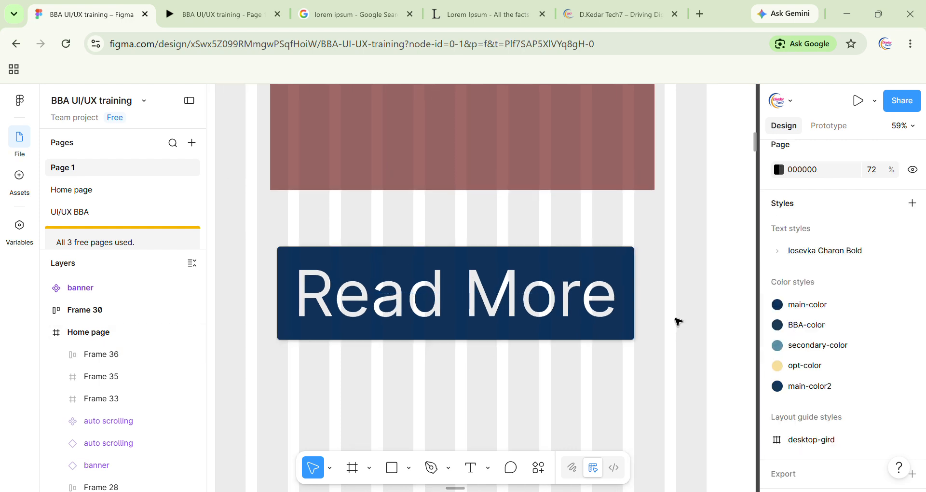
Convert the "Read More" frame on the Home page into a component
left_click(603, 284)
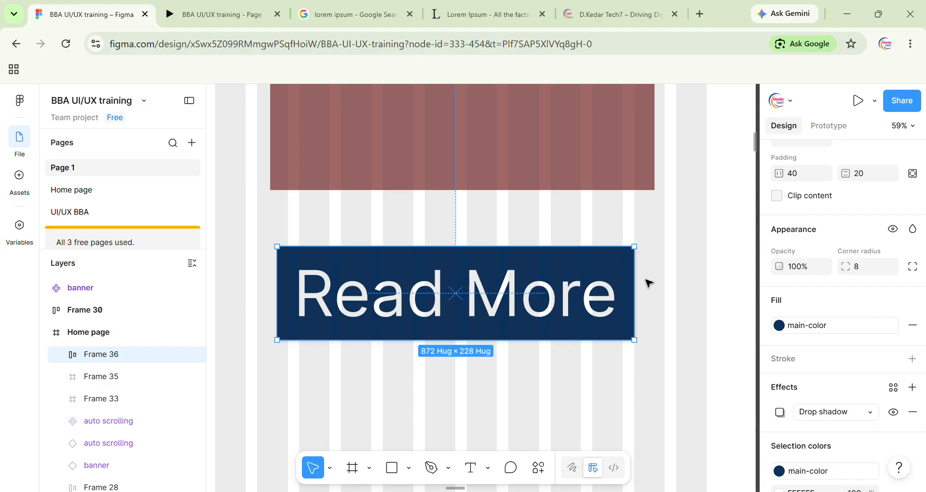
key("alt")
scroll(654, 292, "up", 1)
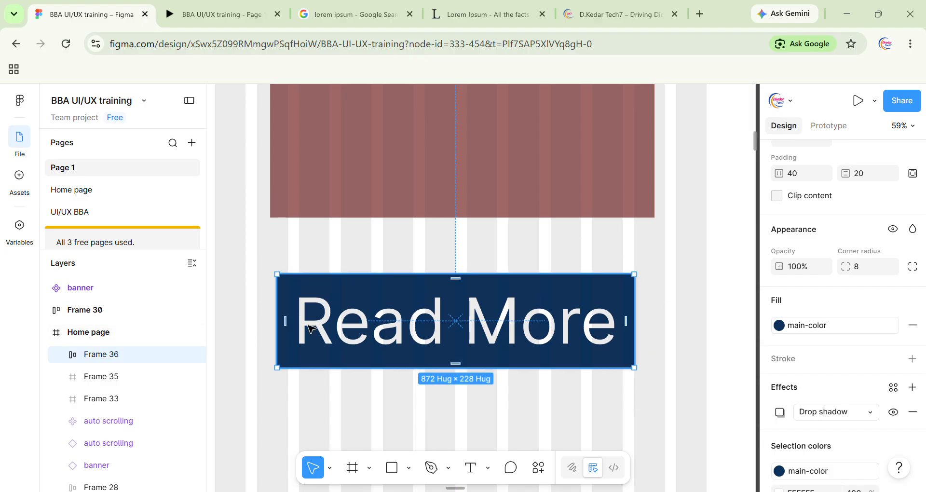
scroll(854, 193, "up", 6)
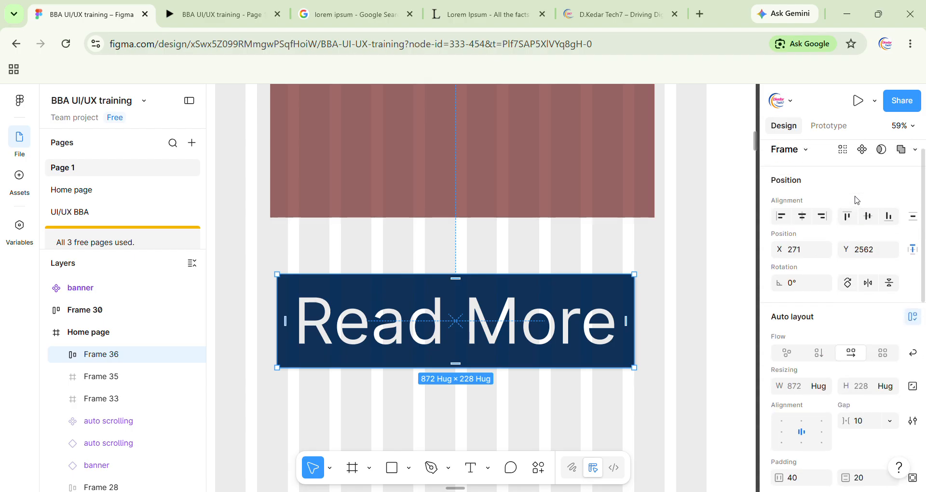
left_click(863, 159)
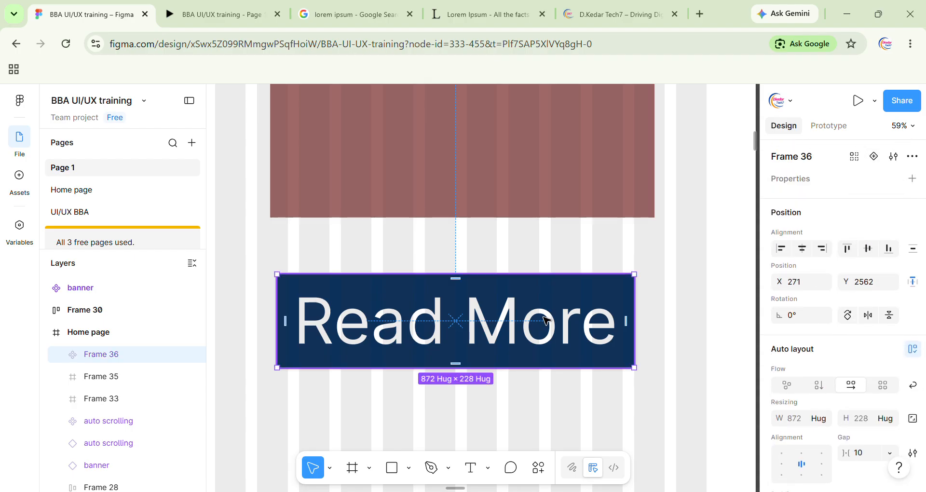
Move the "Read More" component out of the Home page frame onto the empty canvas below the banner component
scroll(544, 320, "down", 8)
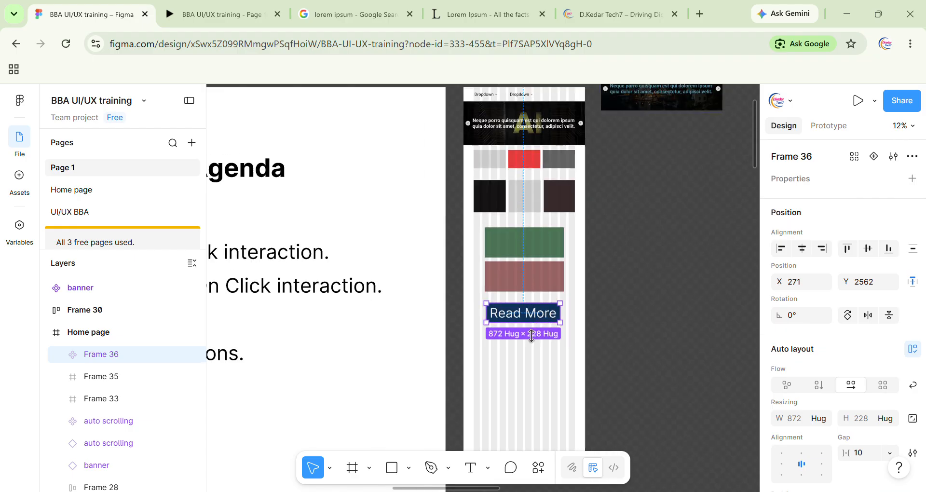
left_click_drag(532, 335, 661, 170)
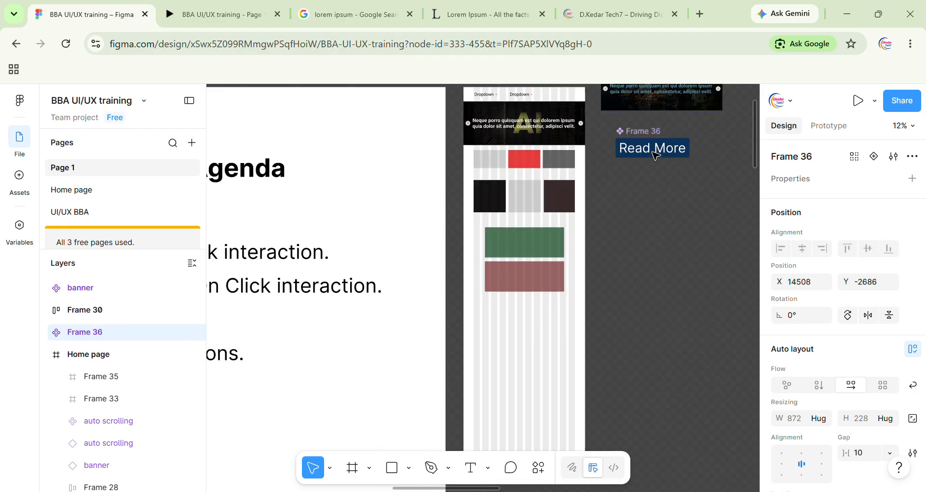
left_click(678, 244)
scroll(678, 244, "up", 3)
scroll(678, 245, "up", 3)
scroll(678, 244, "right", 2)
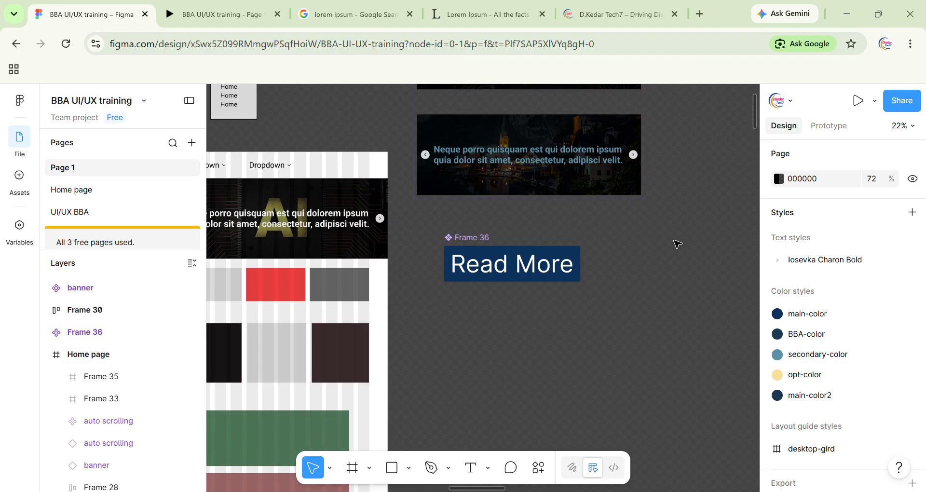
scroll(678, 245, "right", 2)
scroll(527, 268, "up", 6)
scroll(529, 268, "down", 1)
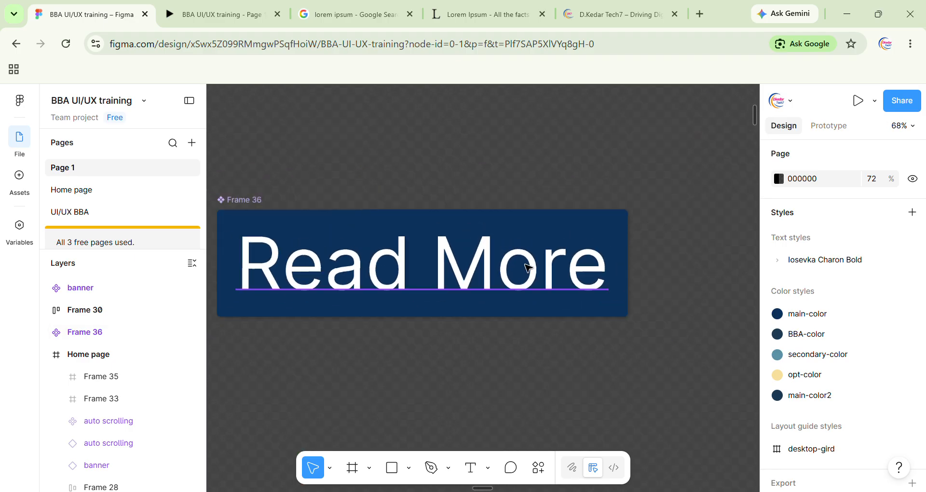
scroll(527, 268, "down", 3)
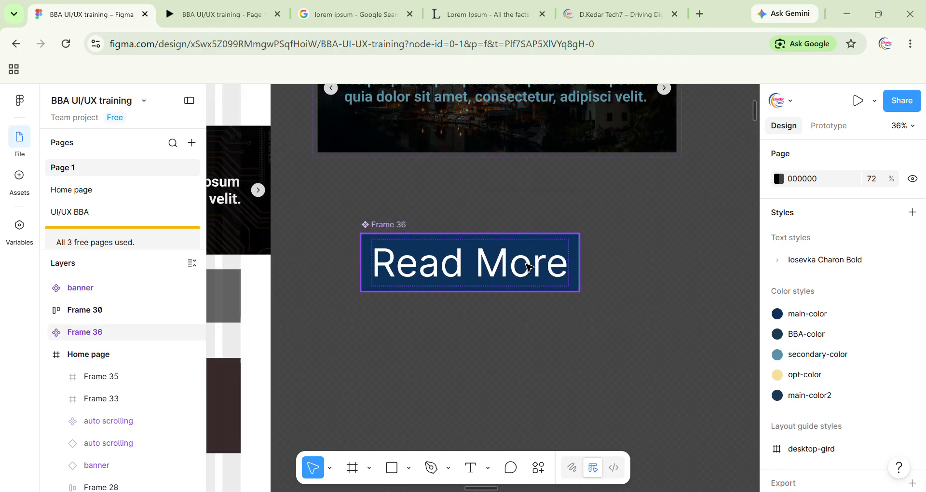
Add a second variant to the "Read More" component and set that variant's fill to secondary-color
left_click(403, 235)
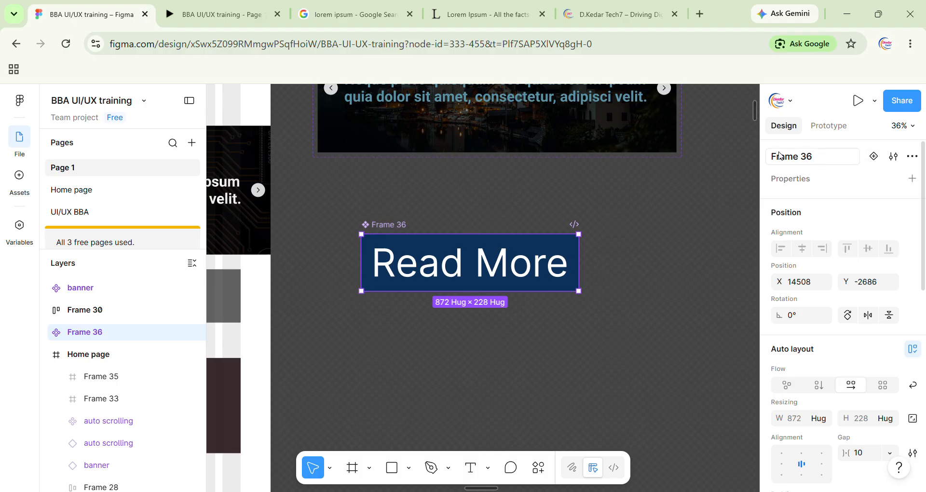
left_click(874, 157)
scroll(810, 421, "down", 5)
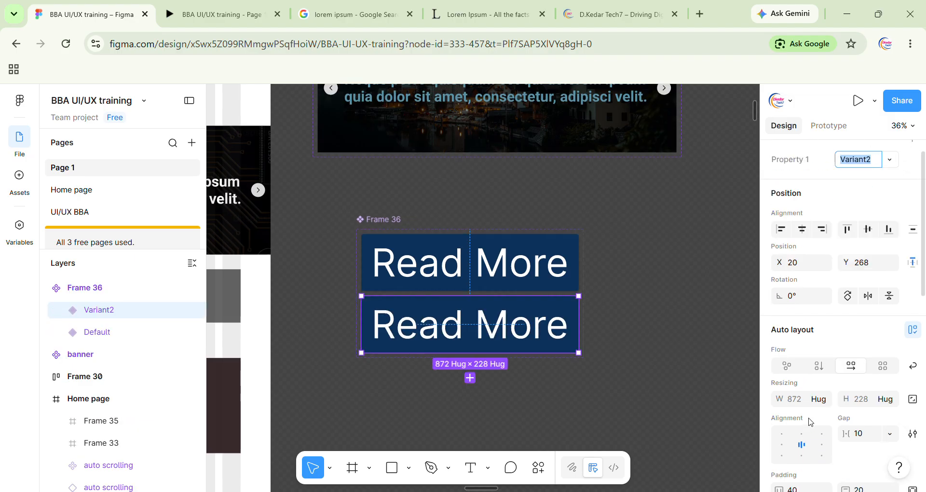
scroll(810, 421, "down", 1)
left_click(797, 337)
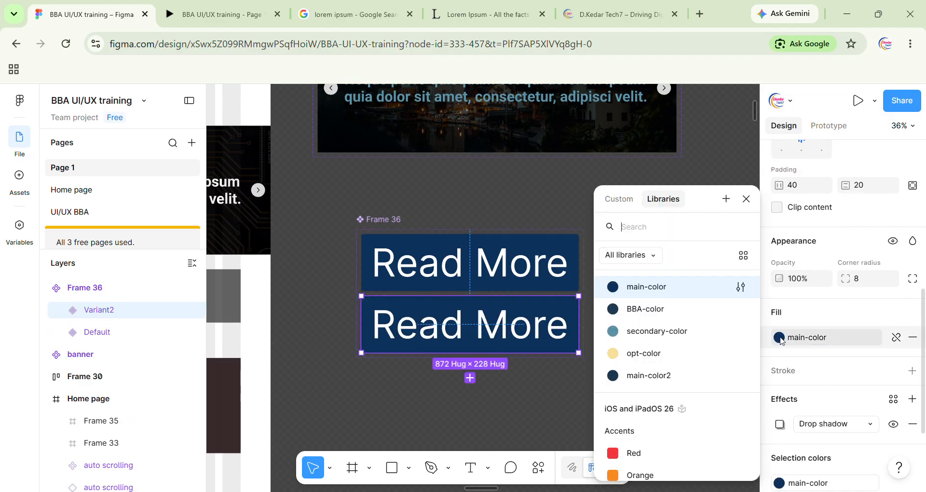
left_click(674, 333)
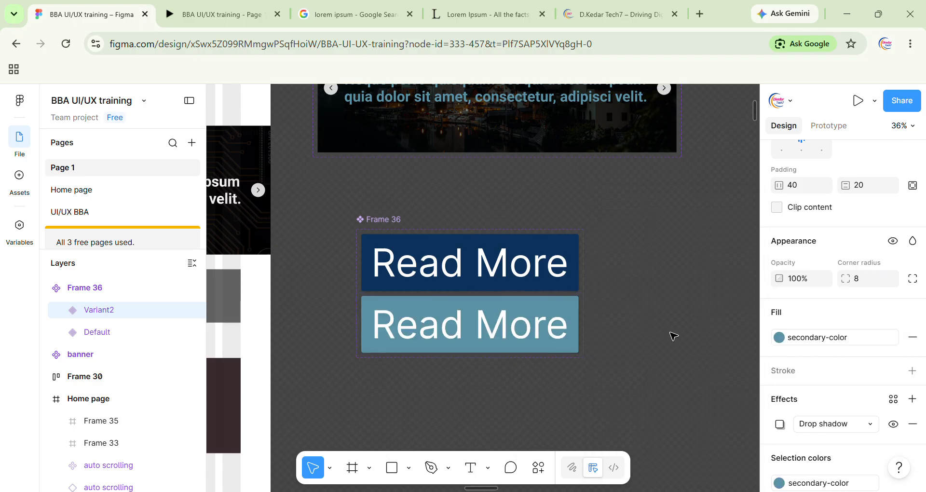
Rename the "Read More" component set as new-bnt
double_click(382, 218)
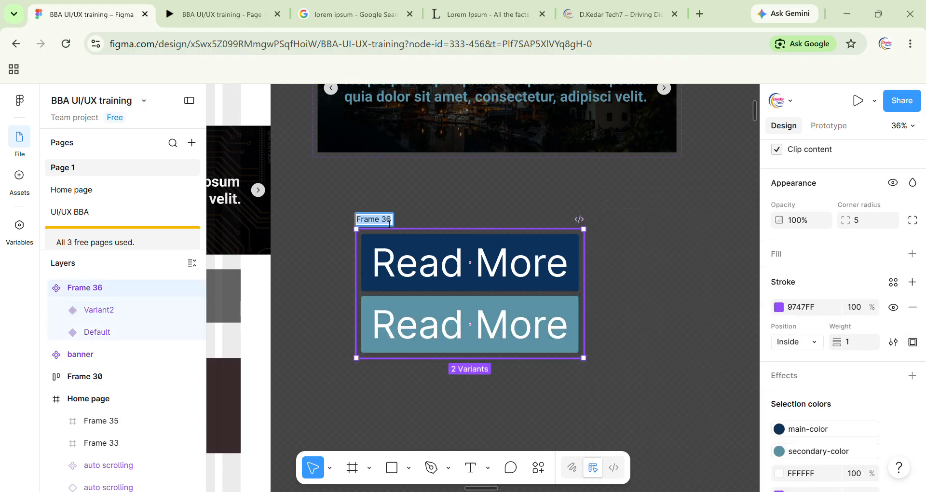
type("new-")
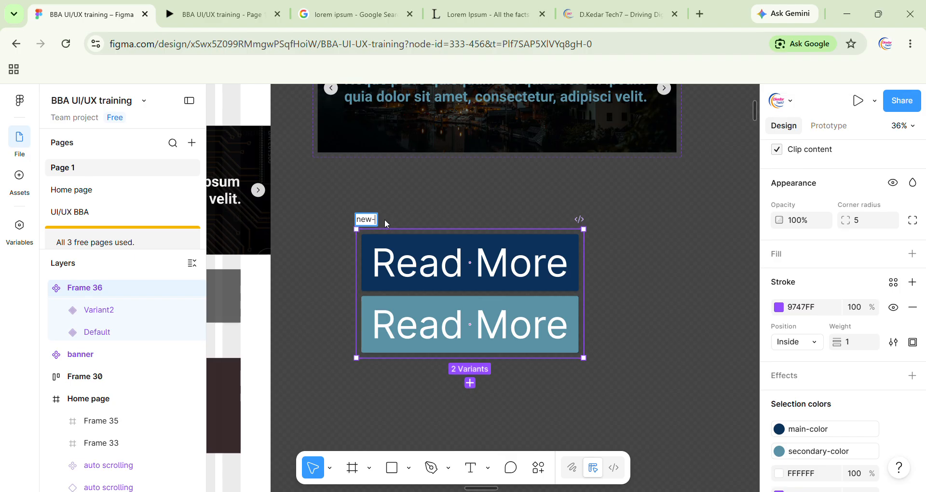
type("bnt")
key("Return")
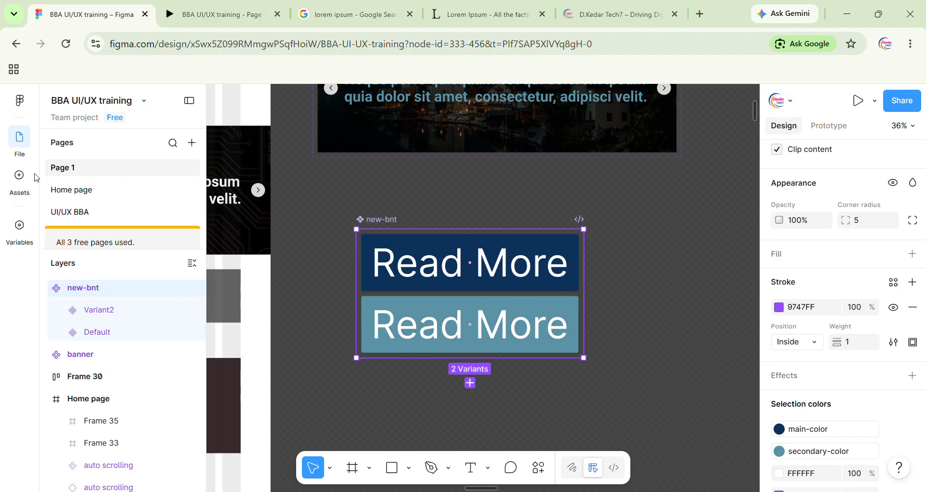
Search the assets for "new btn", insert an instance of new-bnt, and return to the layer list
left_click(20, 175)
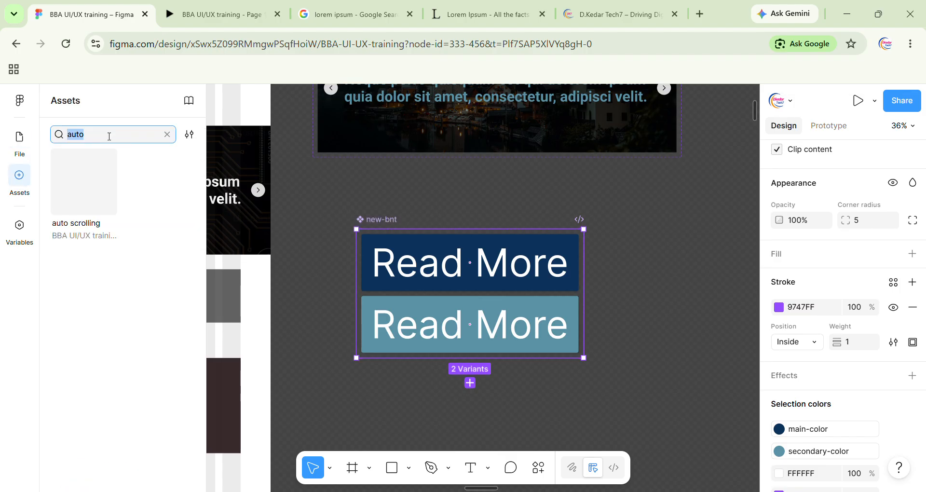
type("new btn")
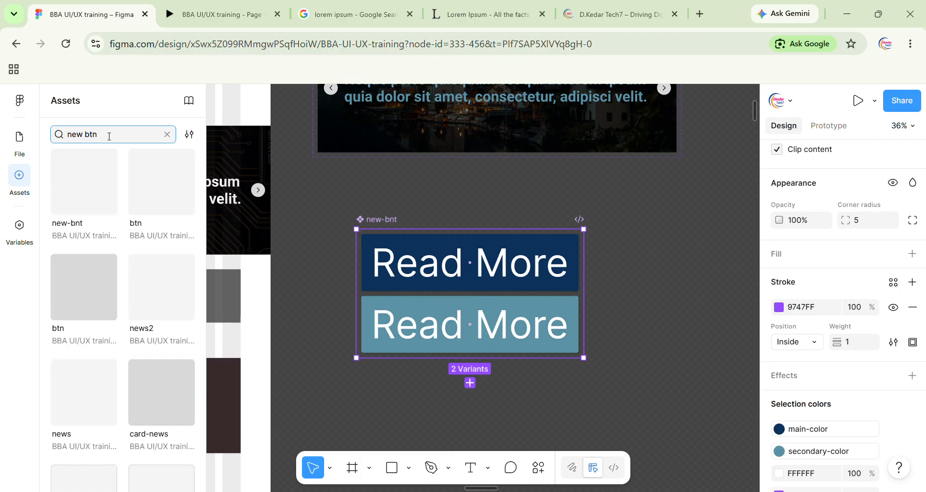
left_click(87, 199)
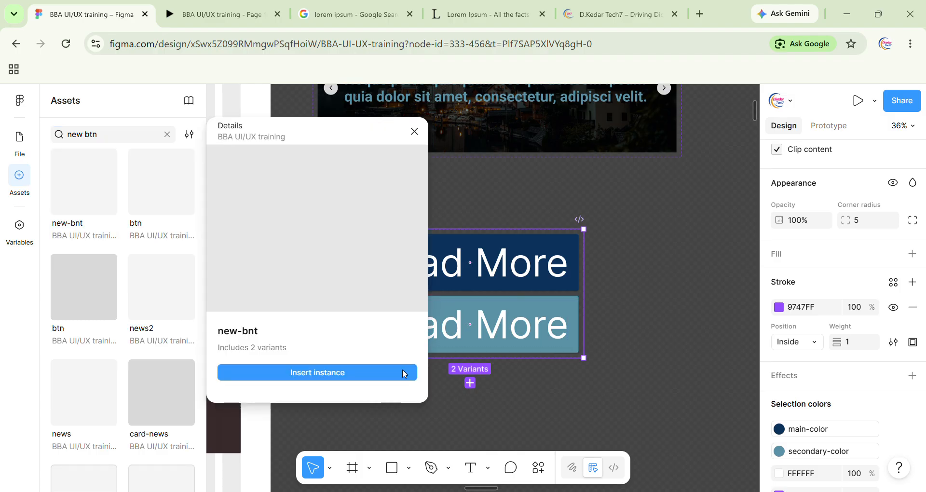
left_click(374, 378)
left_click(19, 140)
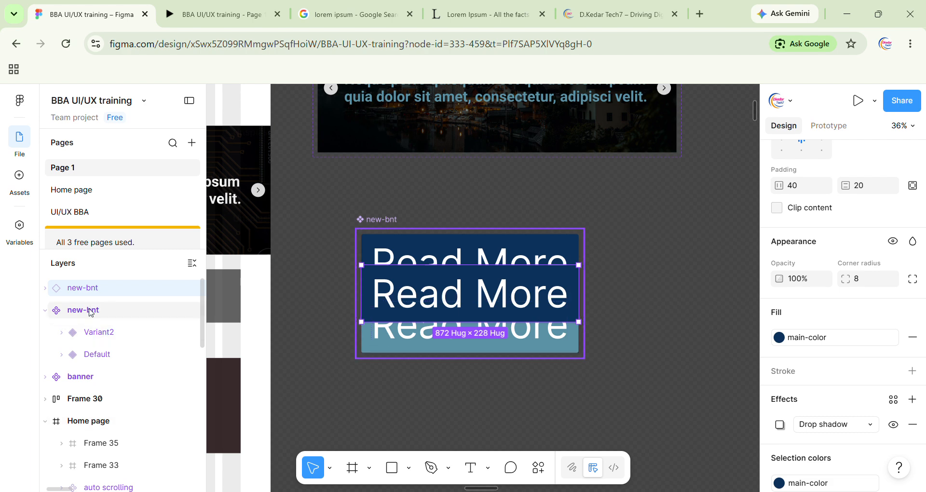
Nest the new-bnt instance in the Home page frame and place it centered below the red rectangle
left_click_drag(96, 290, 105, 425)
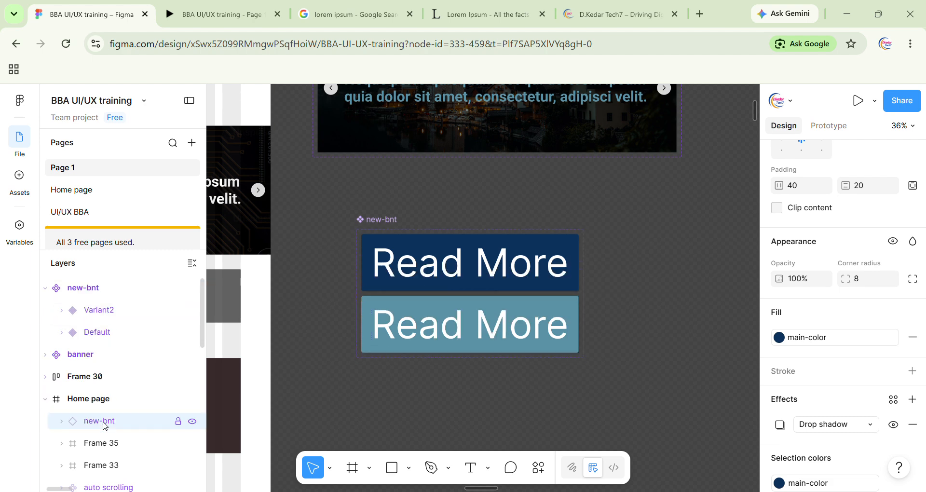
scroll(562, 236, "down", 1)
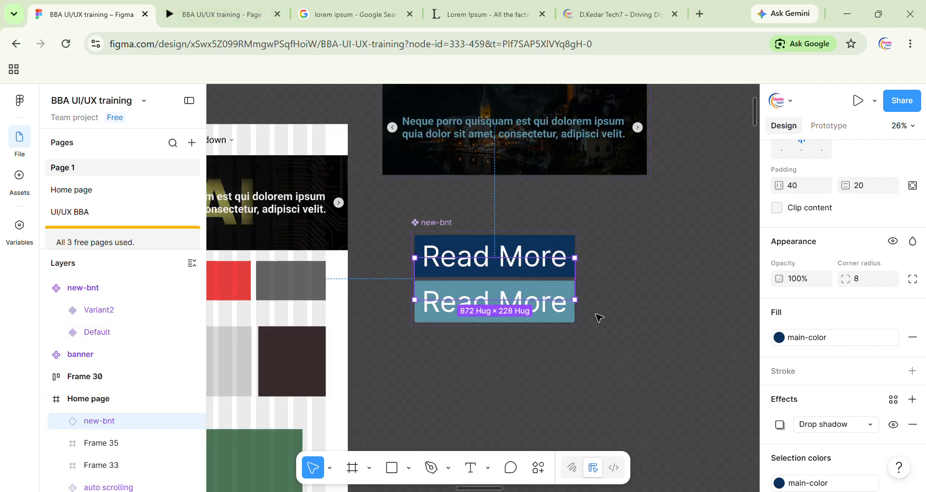
left_click_drag(585, 319, 627, 287)
scroll(628, 288, "down", 2)
scroll(628, 288, "left", 1)
scroll(638, 138, "left", 2)
scroll(639, 137, "down", 1)
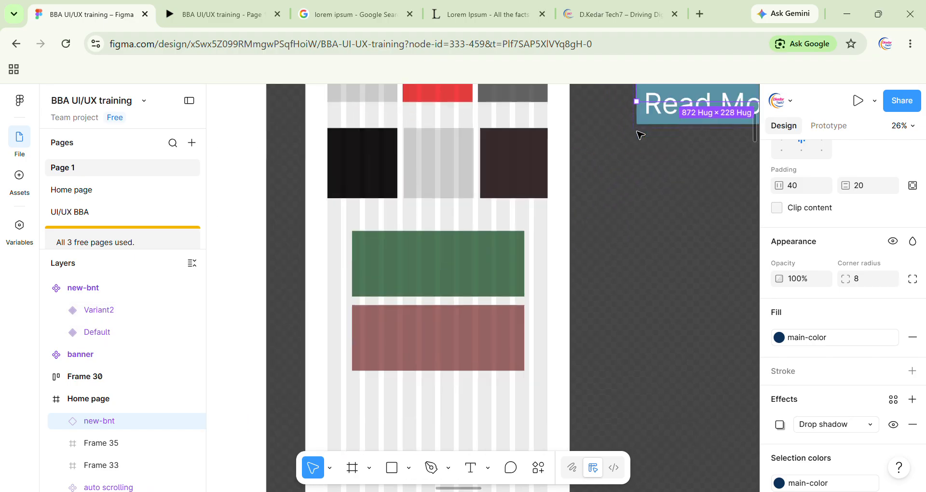
scroll(693, 121, "right", 2)
scroll(693, 120, "up", 1)
left_click_drag(632, 135, 374, 418)
scroll(456, 344, "down", 3)
scroll(456, 344, "left", 3)
scroll(551, 336, "up", 5)
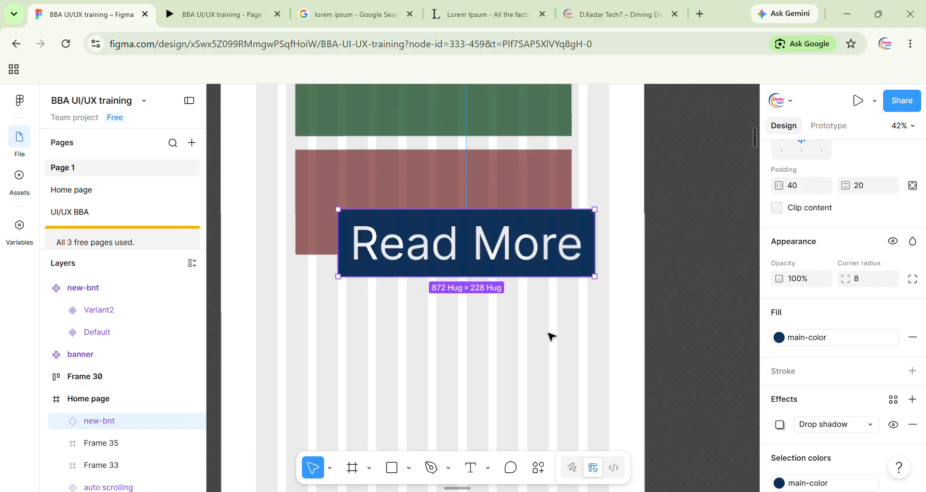
scroll(550, 335, "down", 1)
scroll(550, 334, "left", 2)
scroll(598, 164, "up", 3)
scroll(598, 164, "right", 1)
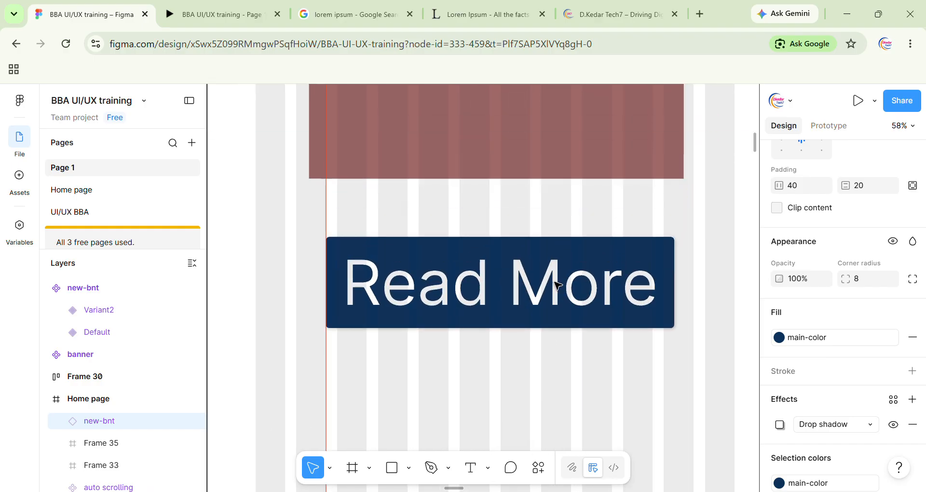
Examine the new-bnt instance in the prototype preview and test how the button responds
key("ctrl+Tab")
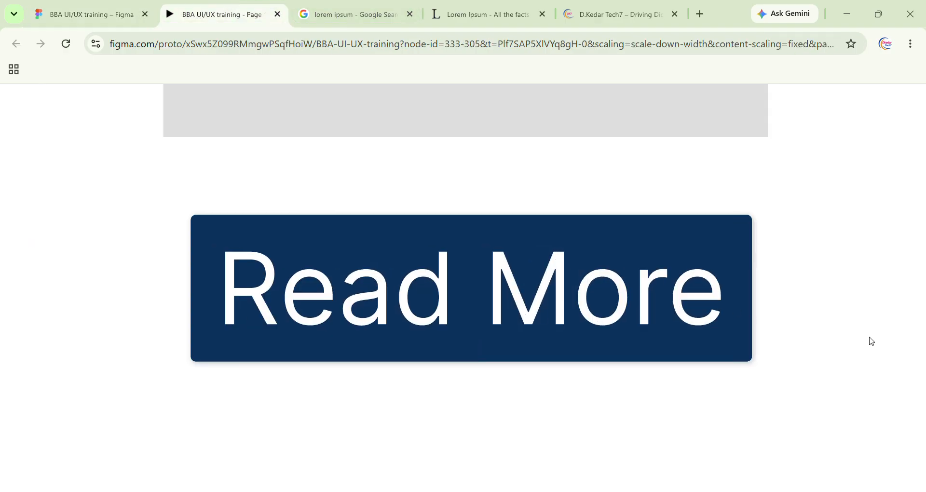
scroll(871, 341, "up", 3)
scroll(871, 341, "down", 4)
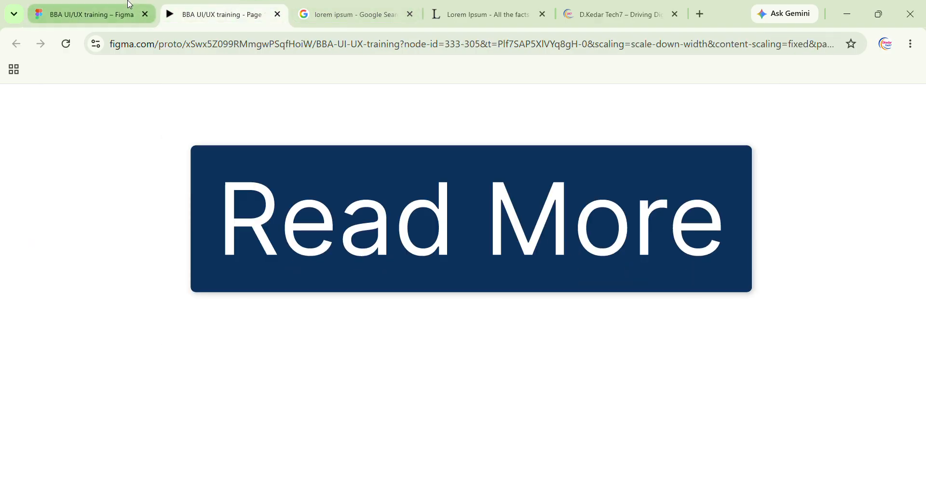
left_click(84, 15)
scroll(688, 231, "down", 5)
scroll(689, 231, "right", 3)
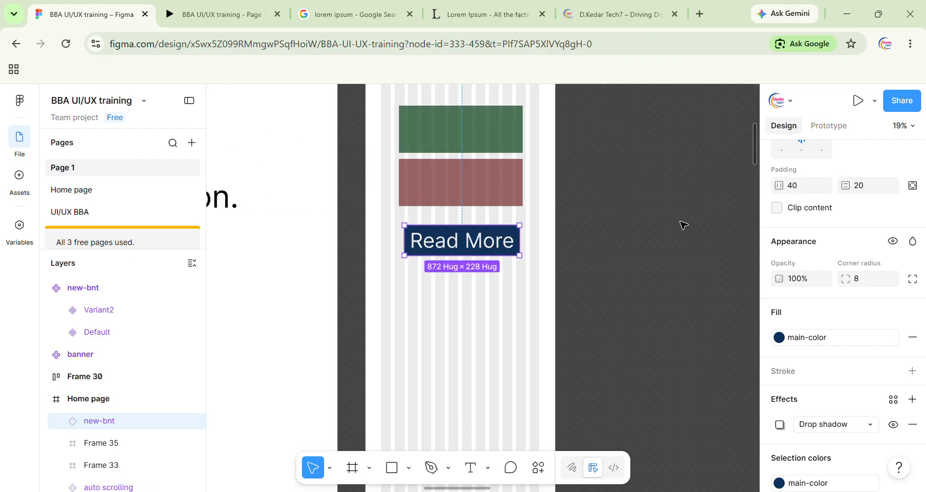
left_click(233, 6)
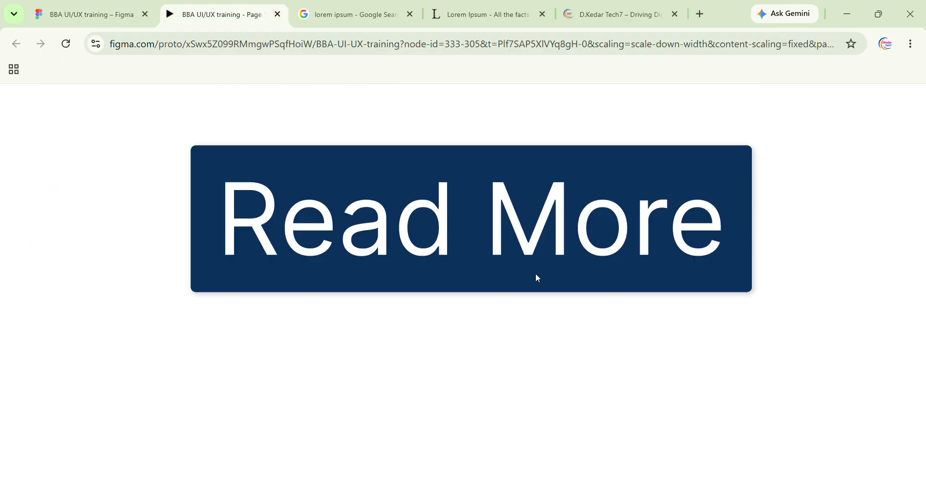
left_click(472, 267)
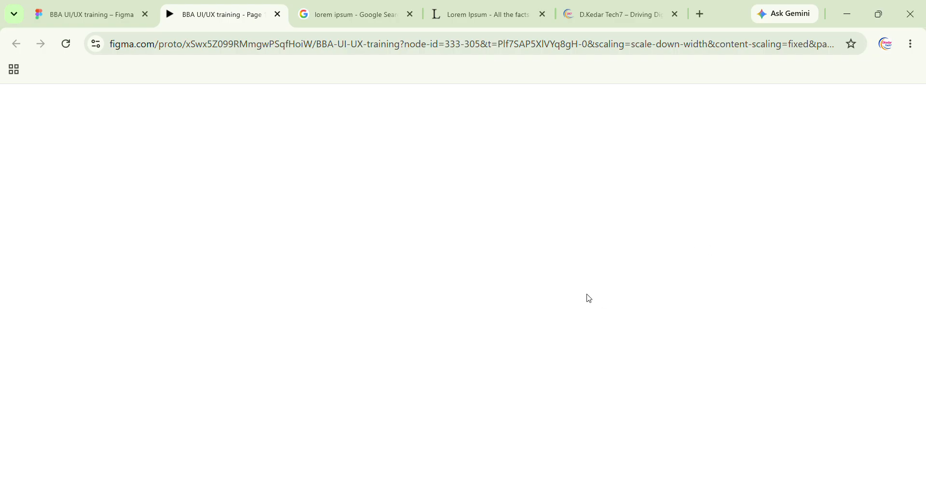
Link the Default variant of new-bnt to Variant2 with a While hovering trigger and the Change to action
scroll(581, 290, "up", 6)
scroll(578, 290, "down", 3)
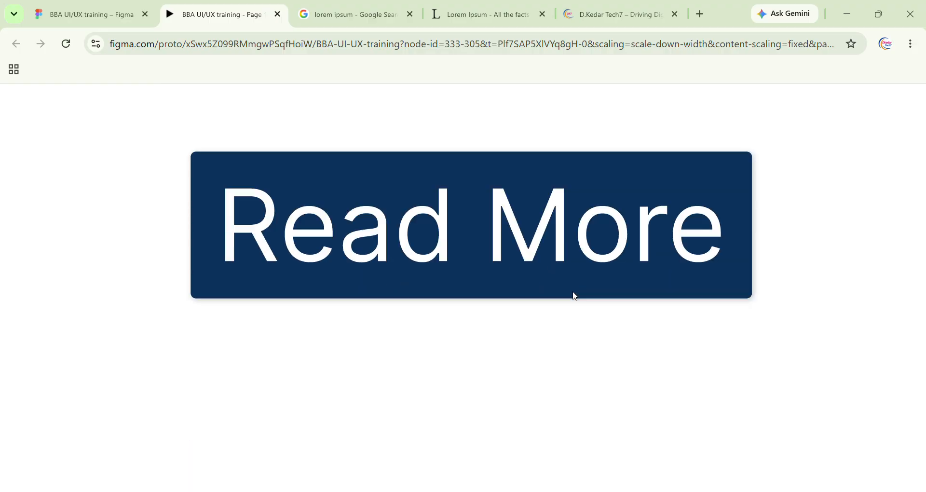
left_click(111, 16)
scroll(726, 178, "right", 5)
scroll(725, 178, "up", 4)
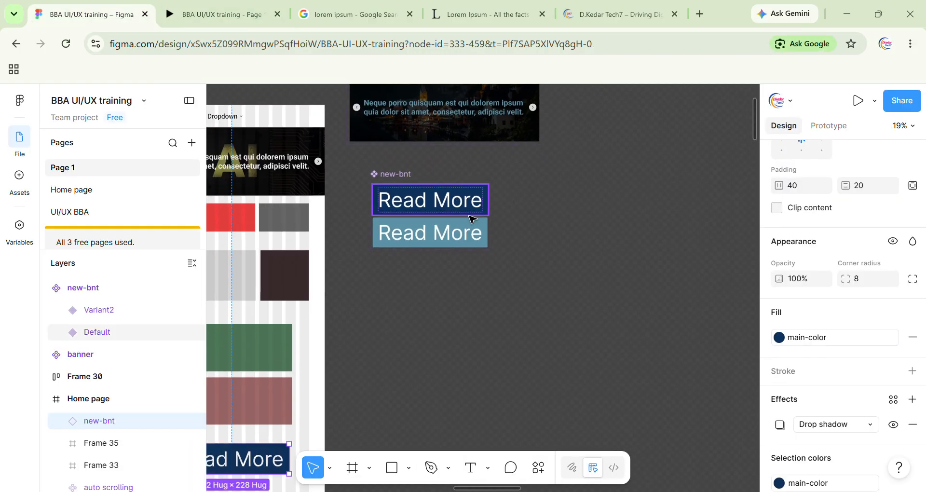
left_click(830, 125)
scroll(516, 233, "up", 5)
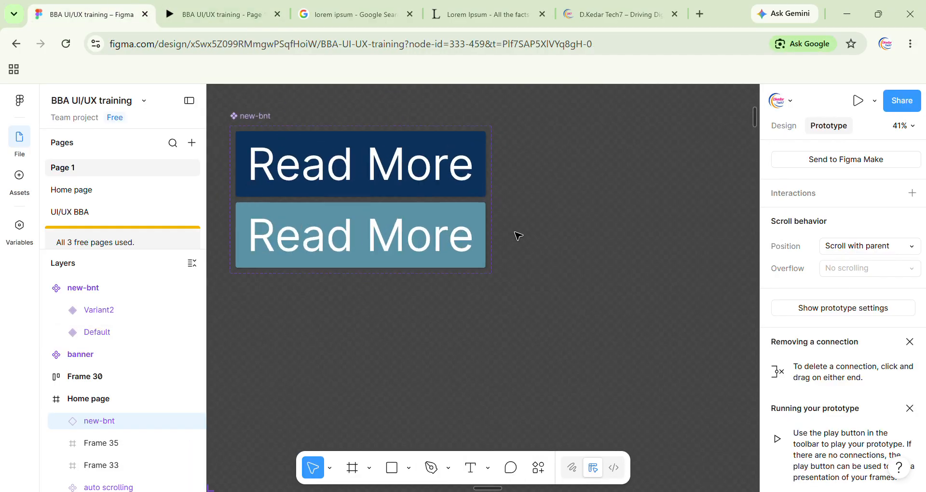
left_click(391, 193)
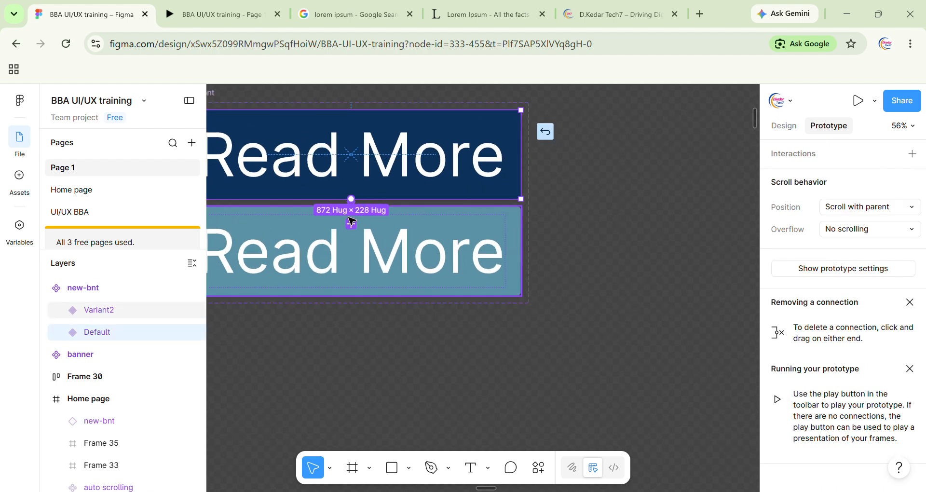
left_click_drag(347, 234, 638, 142)
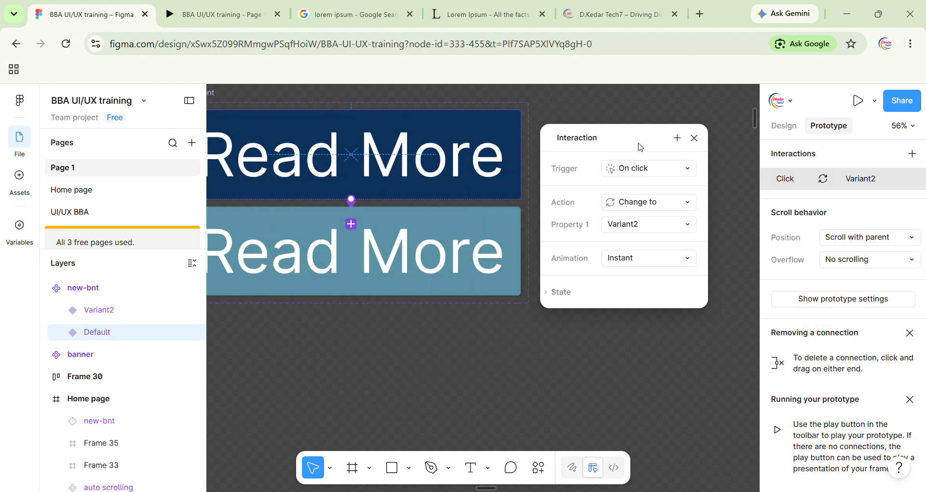
left_click(676, 165)
left_click(662, 203)
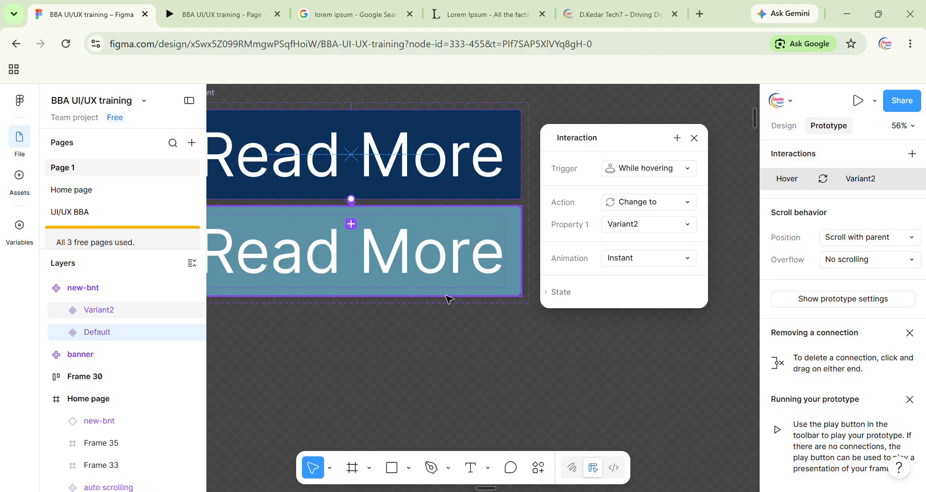
Set the hover interaction's animation to Smart animate with a 300 ms duration and Ease in easing
left_click(642, 258)
left_click(647, 291)
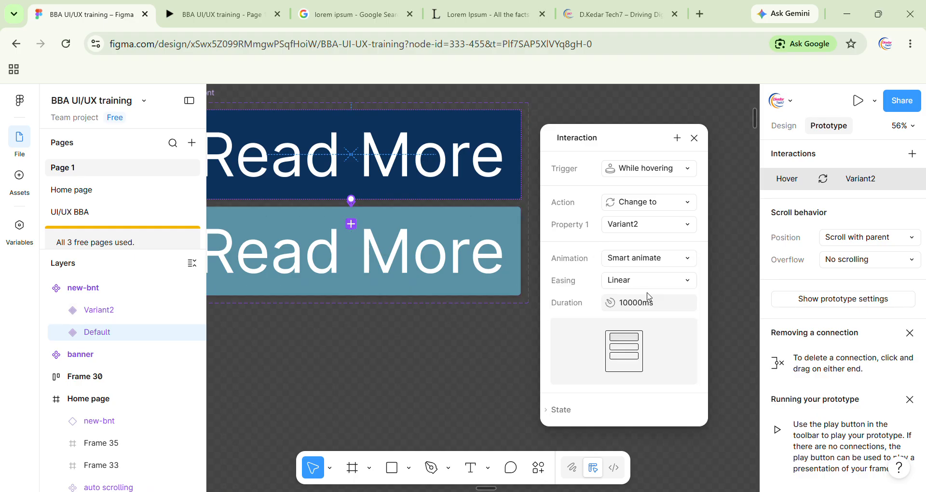
left_click(632, 305)
left_click(639, 302)
key("Return")
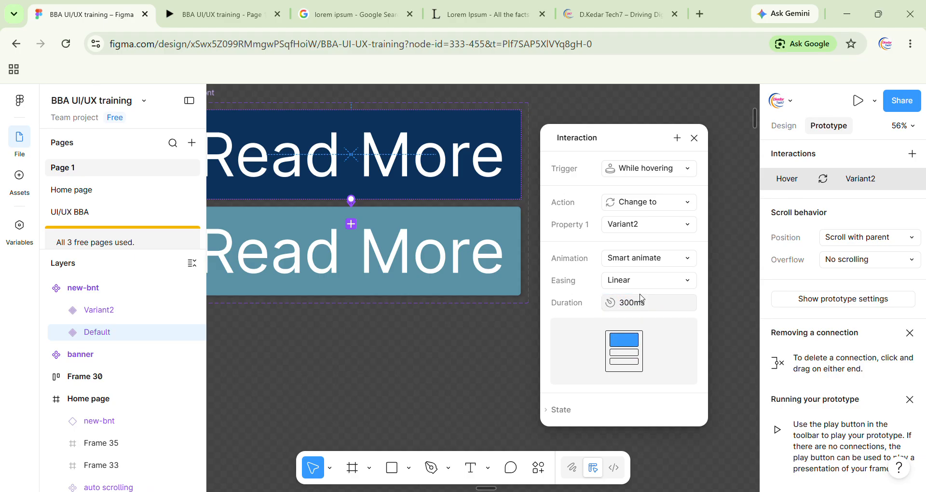
left_click(641, 284)
left_click(644, 309)
scroll(593, 312, "down", 3)
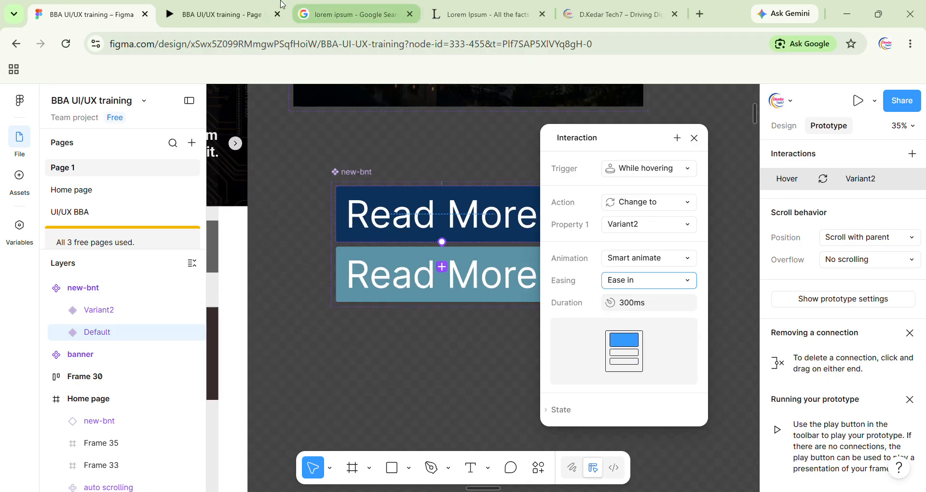
Test the Read More button's hover effect in the prototype preview, then close the interaction settings and deselect the variant
left_click(282, 6)
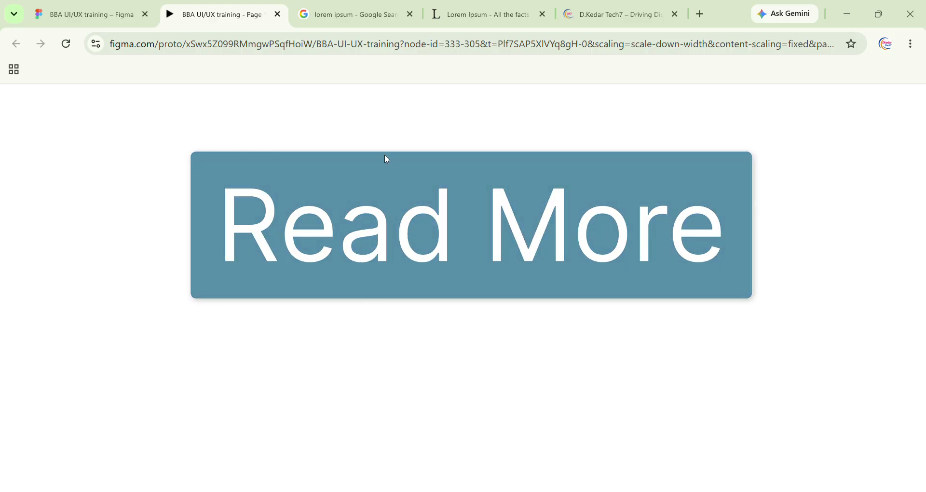
left_click(127, 5)
scroll(636, 265, "down", 5)
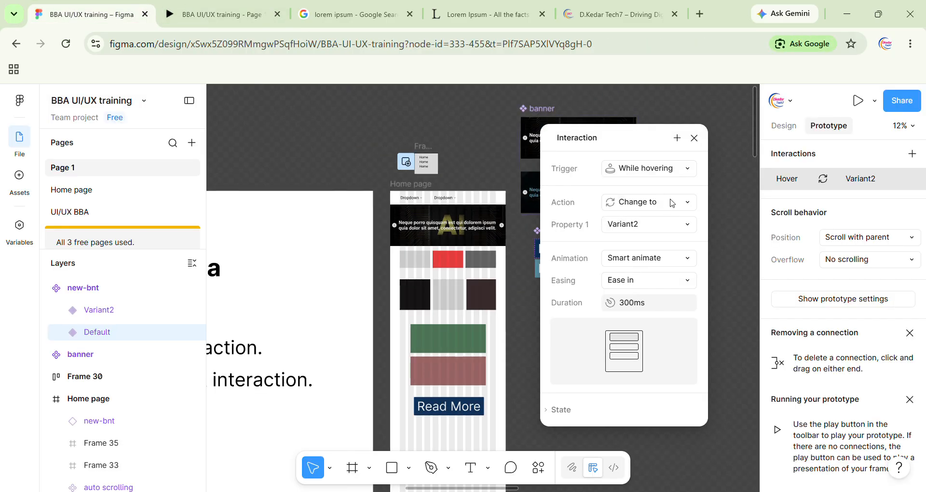
left_click(695, 138)
scroll(637, 327, "up", 3)
left_click(624, 331)
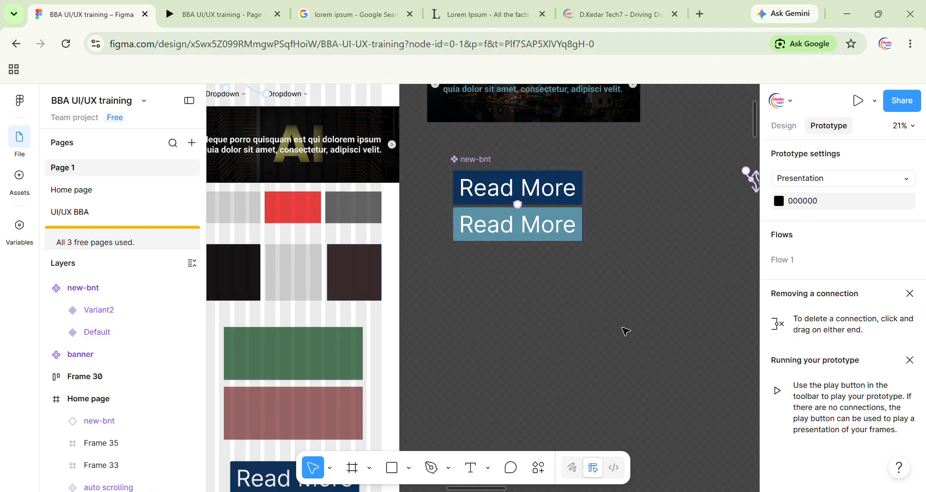
Duplicate the new-bnt instance on the Home page three times, stacking the copies below the original
scroll(626, 331, "down", 4)
scroll(626, 331, "left", 3)
left_click(495, 278)
scroll(496, 278, "up", 2)
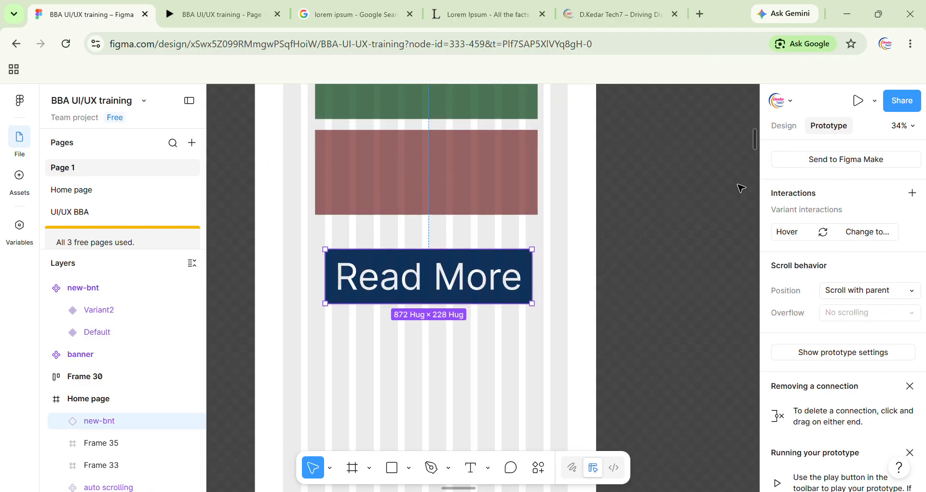
left_click(783, 127)
scroll(494, 312, "up", 2)
scroll(488, 292, "down", 3)
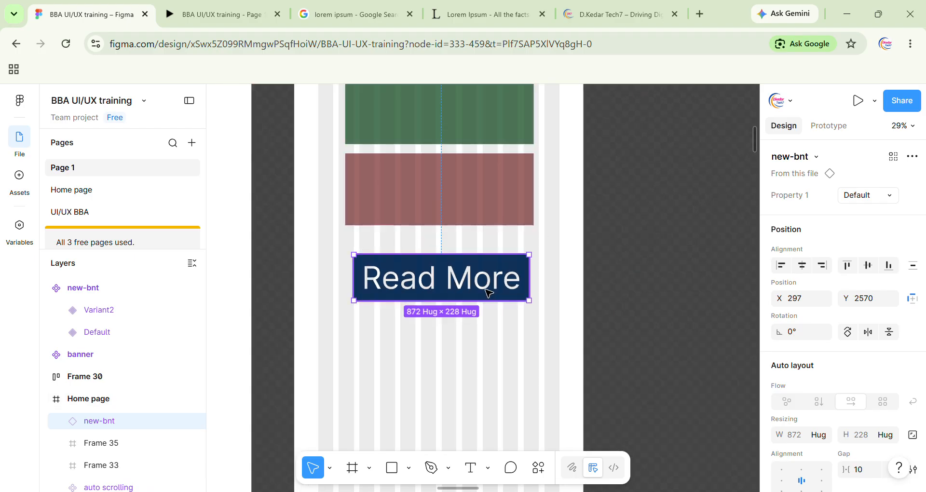
left_click_drag(482, 291, 484, 427)
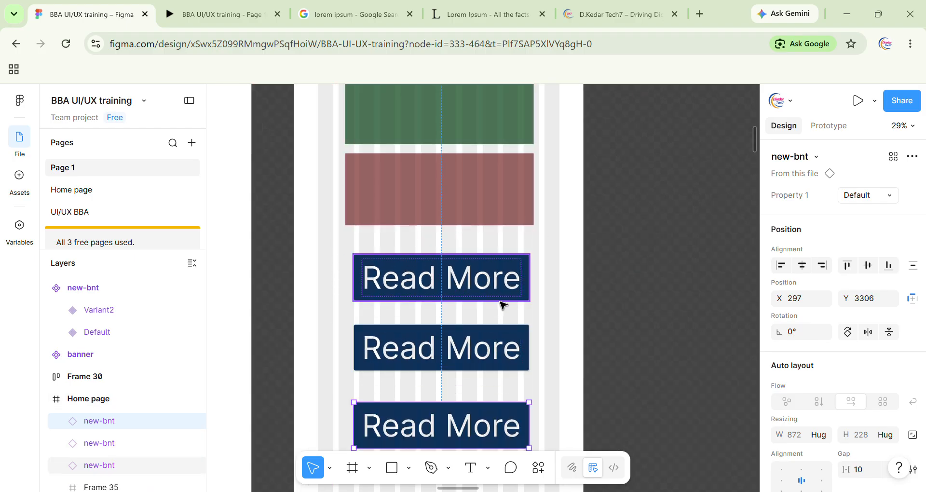
scroll(502, 304, "down", 3)
scroll(502, 304, "left", 1)
scroll(502, 304, "down", 1)
left_click_drag(502, 304, 504, 379)
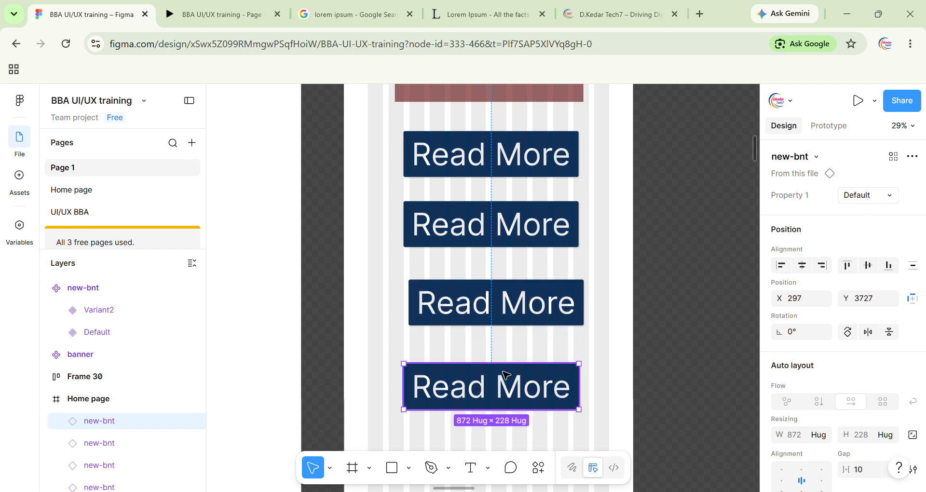
Select all four new-bnt instances on the Home page and align their horizontal centers
left_click(499, 244, "shift")
left_click(503, 170, "shift")
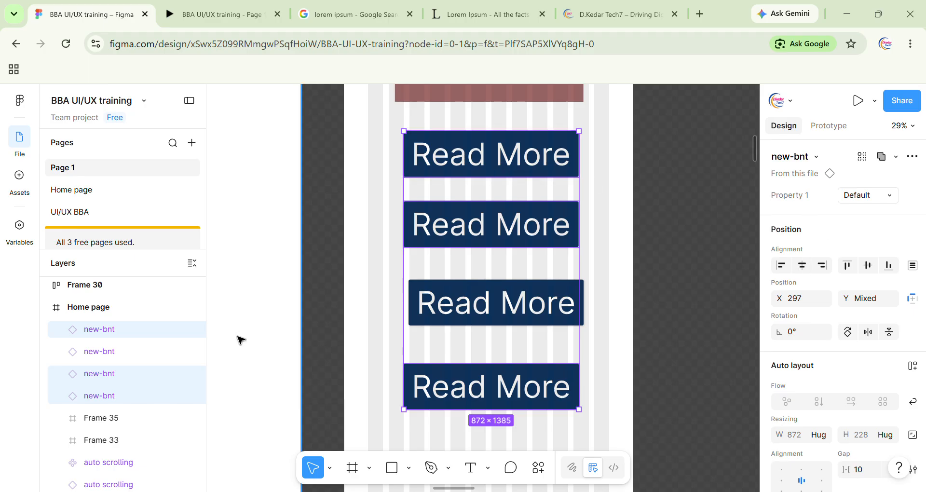
left_click(114, 356)
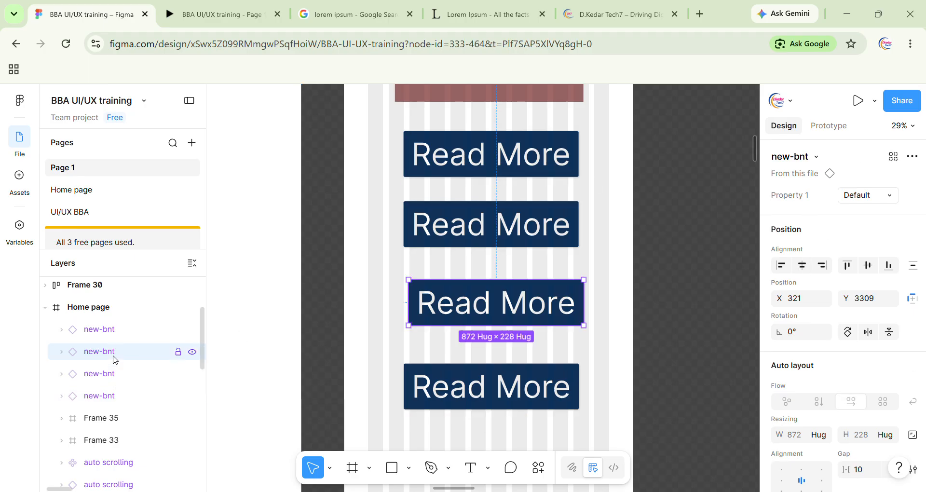
left_click(116, 400, "ctrl")
left_click(115, 379, "ctrl")
left_click(112, 335, "ctrl")
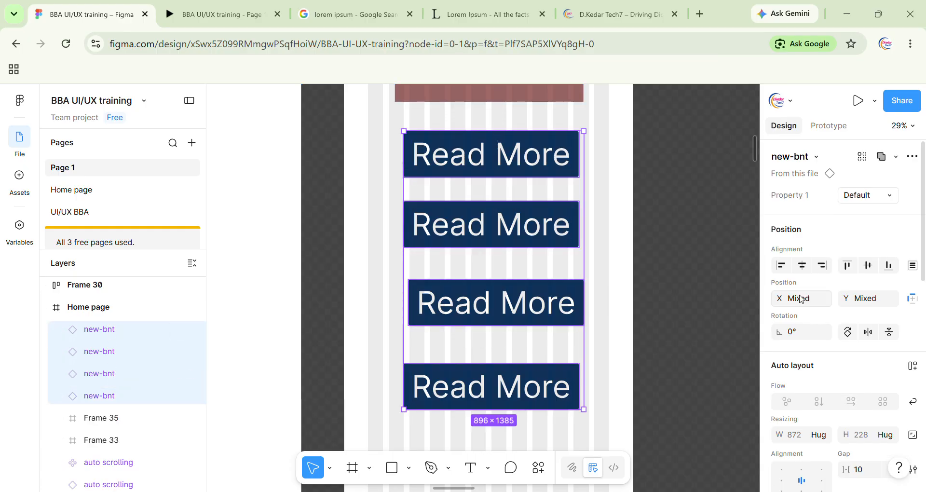
left_click(802, 264)
Examine the four Read More buttons in the prototype preview and test each one's hover response
left_click(218, 14)
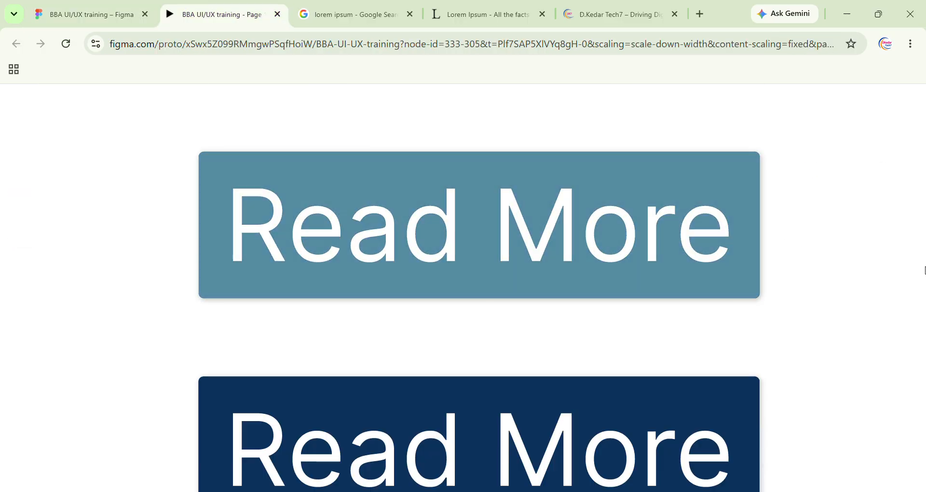
scroll(913, 280, "down", 3)
scroll(617, 178, "down", 2)
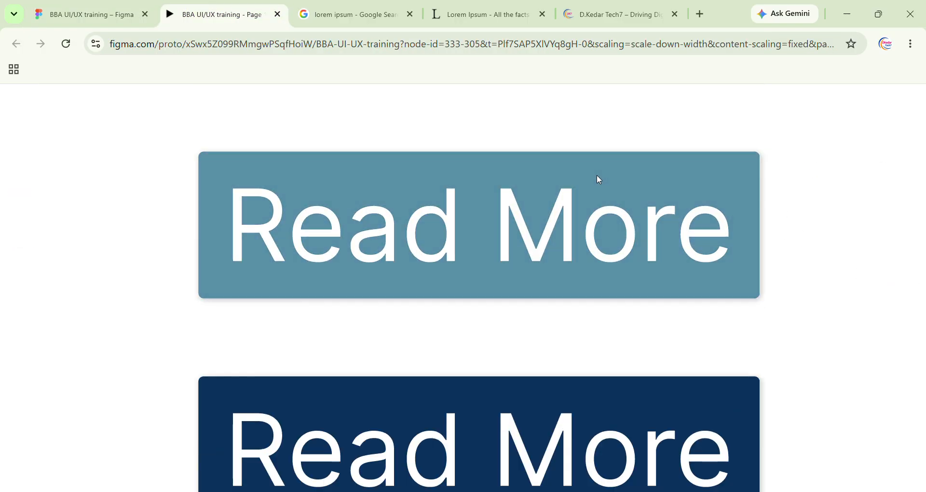
scroll(711, 305, "down", 7)
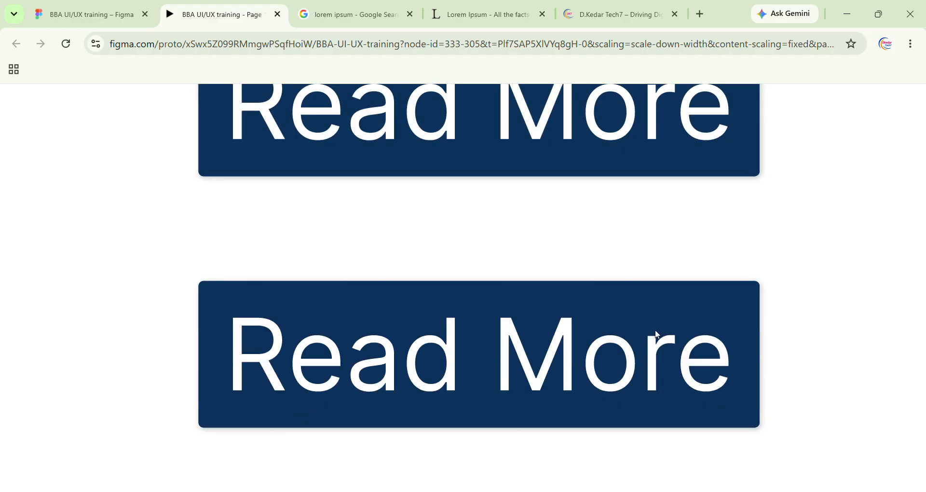
scroll(714, 332, "down", 1)
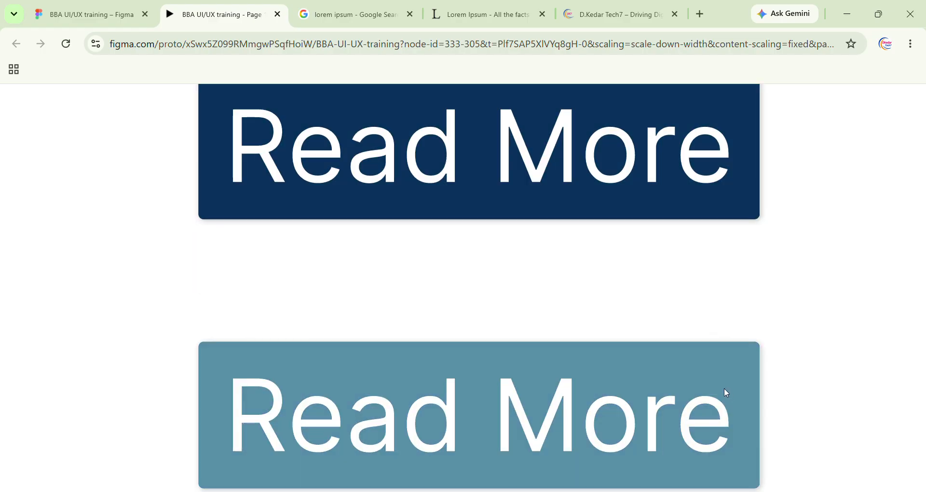
scroll(726, 389, "up", 2)
scroll(726, 389, "down", 1)
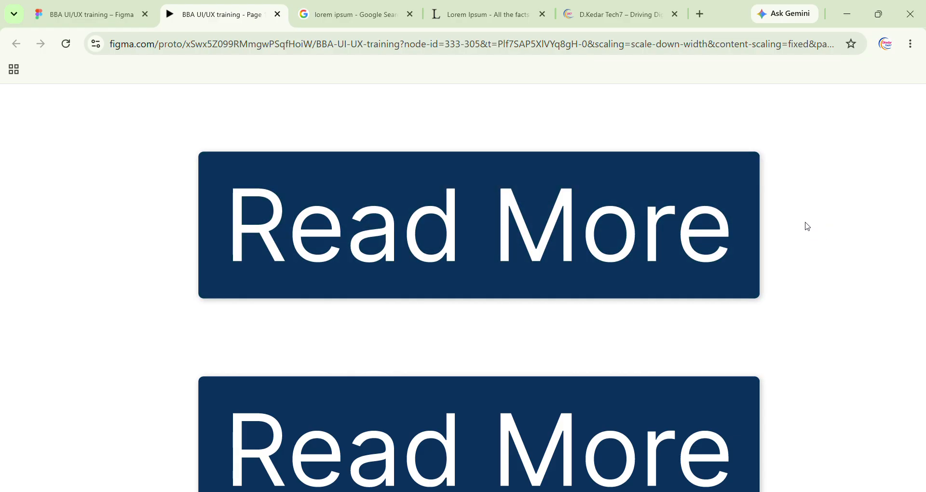
left_click(96, 15)
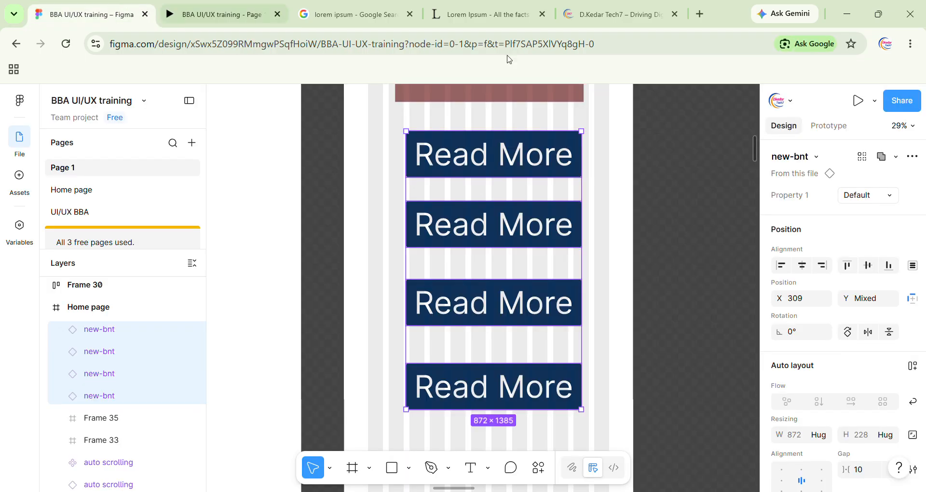
scroll(621, 260, "down", 3)
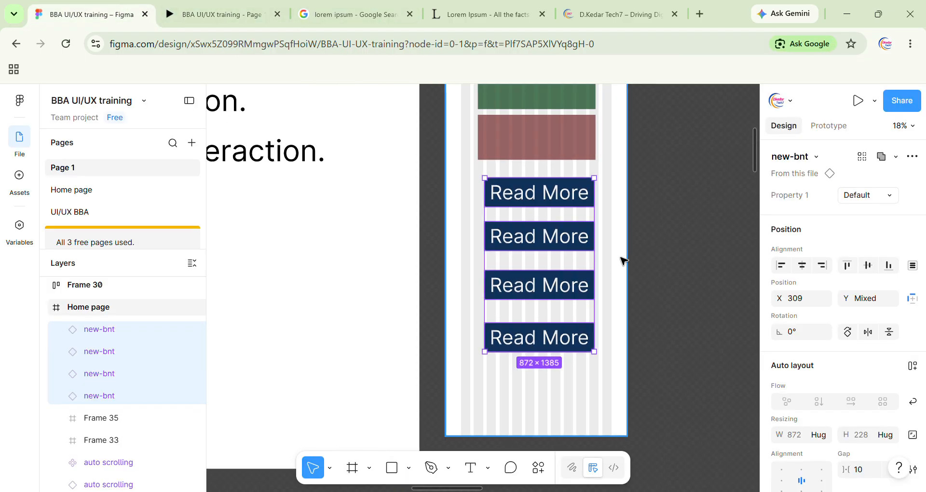
scroll(622, 259, "up", 2)
scroll(625, 256, "down", 5)
left_click(658, 244)
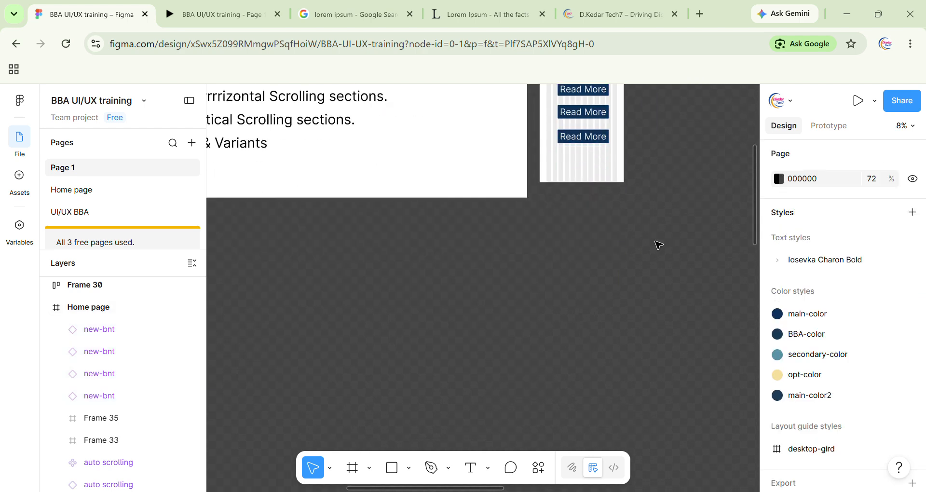
scroll(562, 233, "up", 5)
left_click(553, 274)
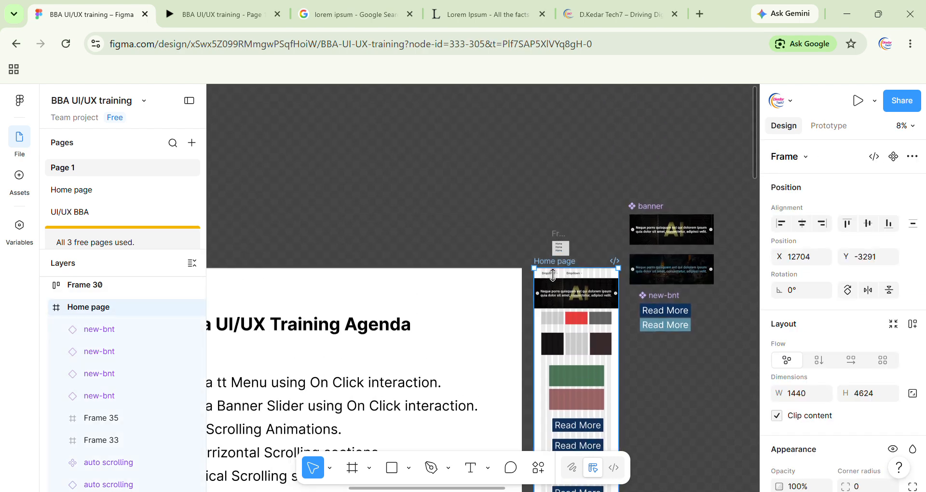
left_click_drag(553, 274, 730, 291)
scroll(728, 292, "down", 1)
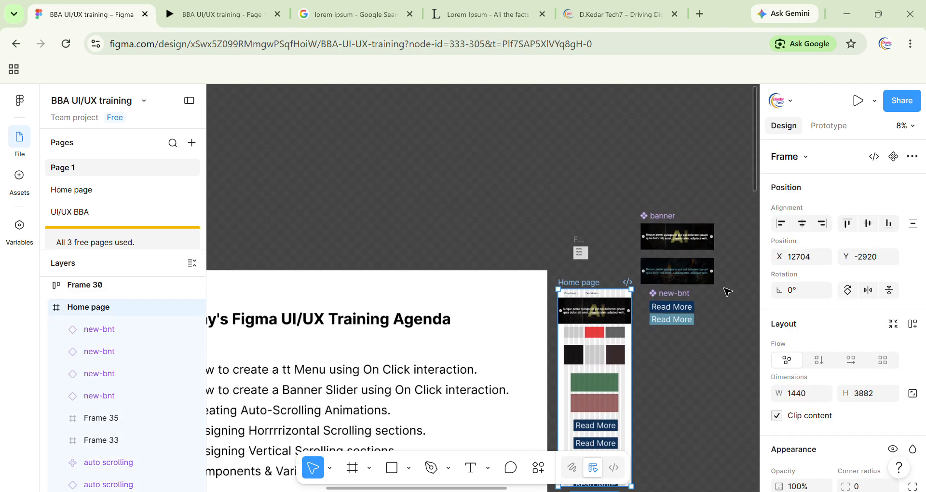
scroll(675, 328, "down", 1)
key("ctrl+z")
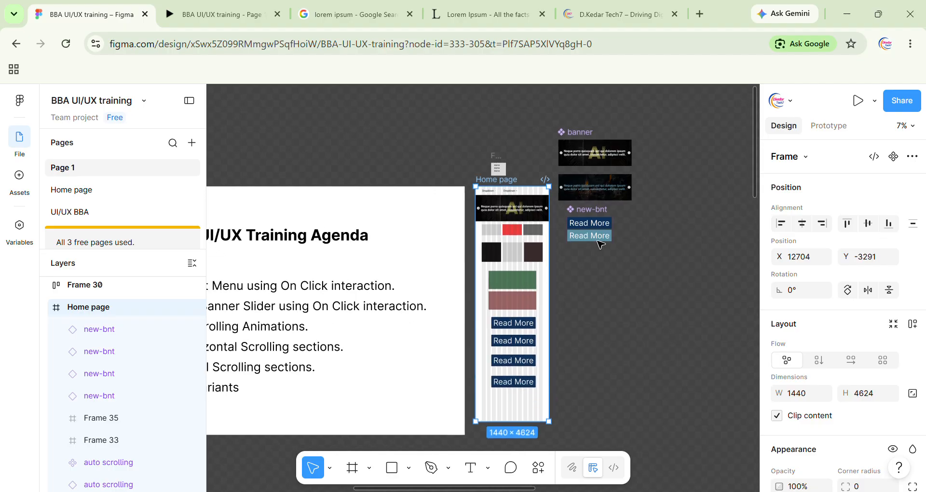
Duplicate the Home page frame three times, placing the copies in a row to the right of the banner and new-bnt components
left_click_drag(500, 184, 668, 191)
scroll(678, 205, "right", 3)
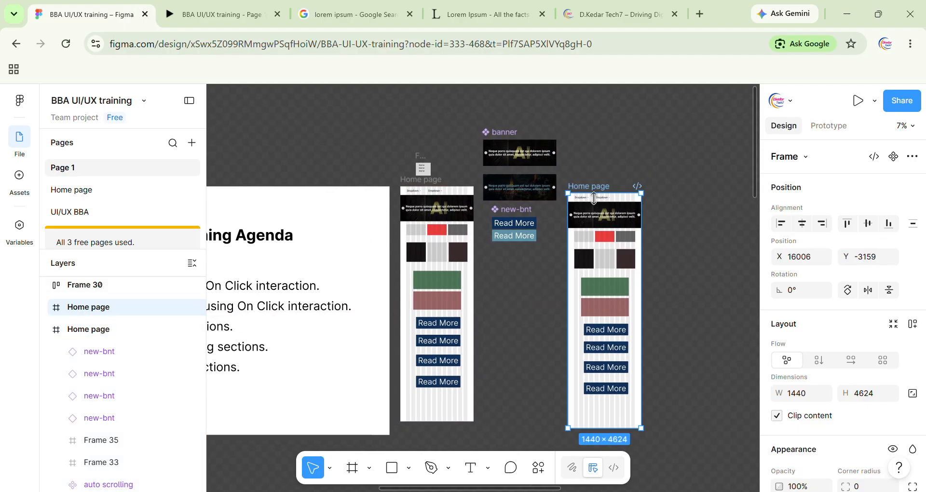
left_click_drag(588, 191, 700, 192)
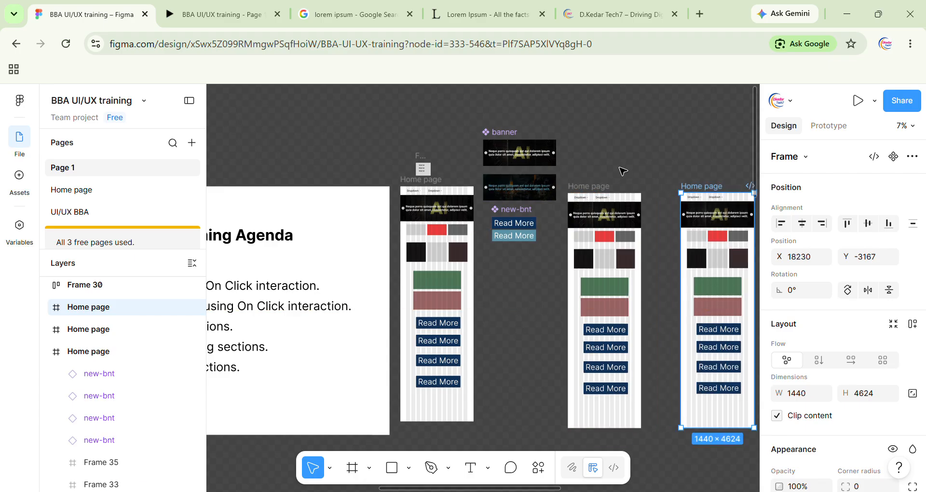
scroll(589, 188, "right", 5)
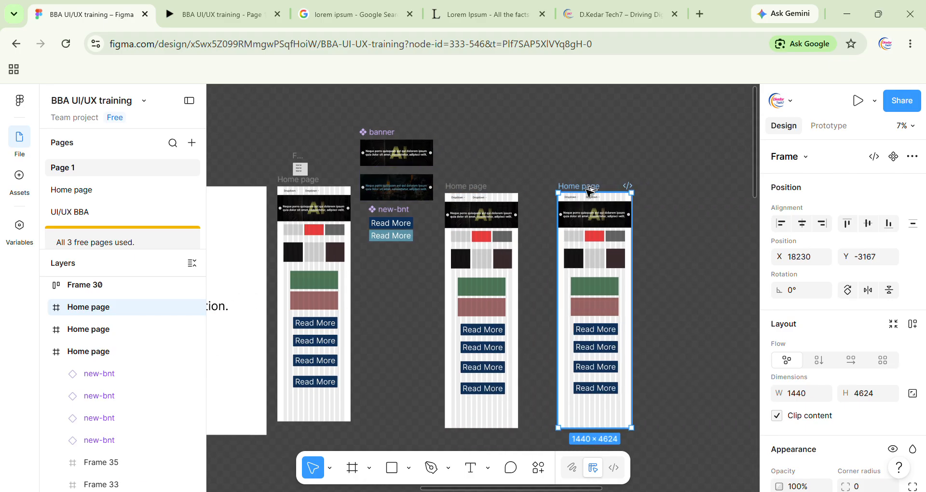
left_click_drag(589, 190, 700, 191)
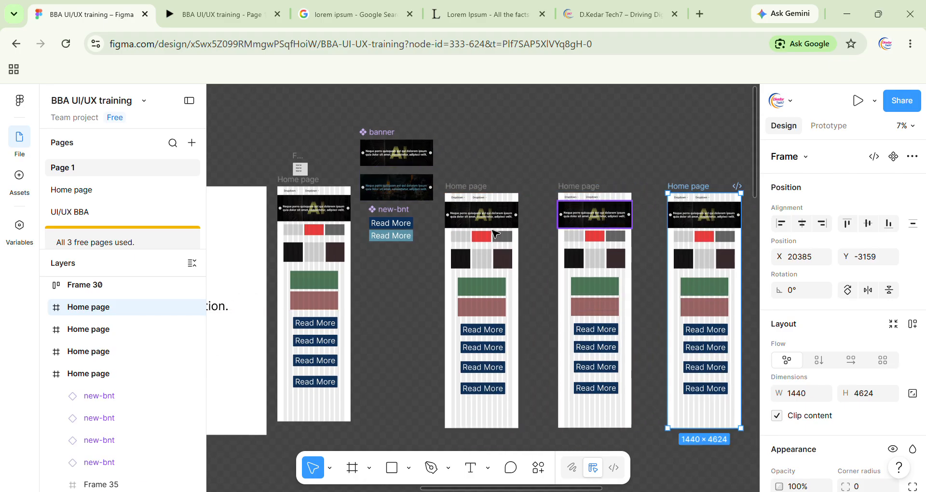
scroll(482, 265, "left", 2)
scroll(483, 265, "down", 1)
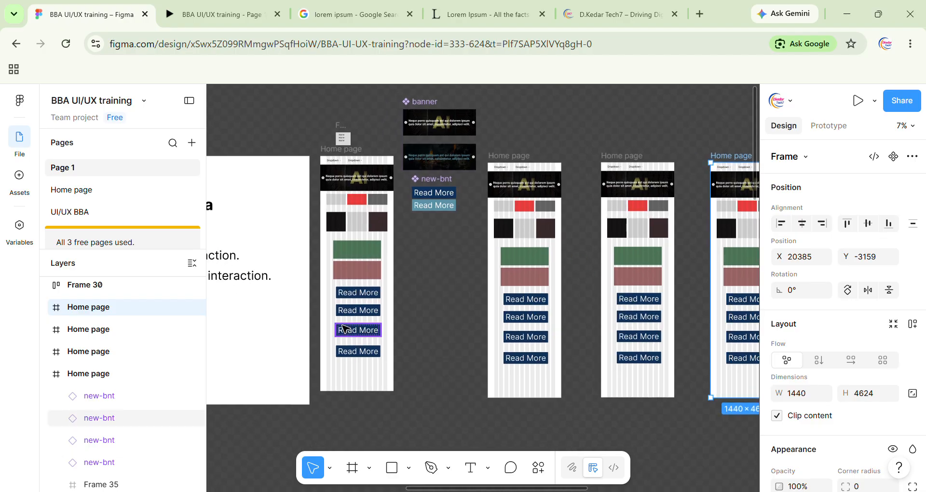
Examine the Read More buttons across the original Home page and its duplicated copies
scroll(354, 276, "up", 5)
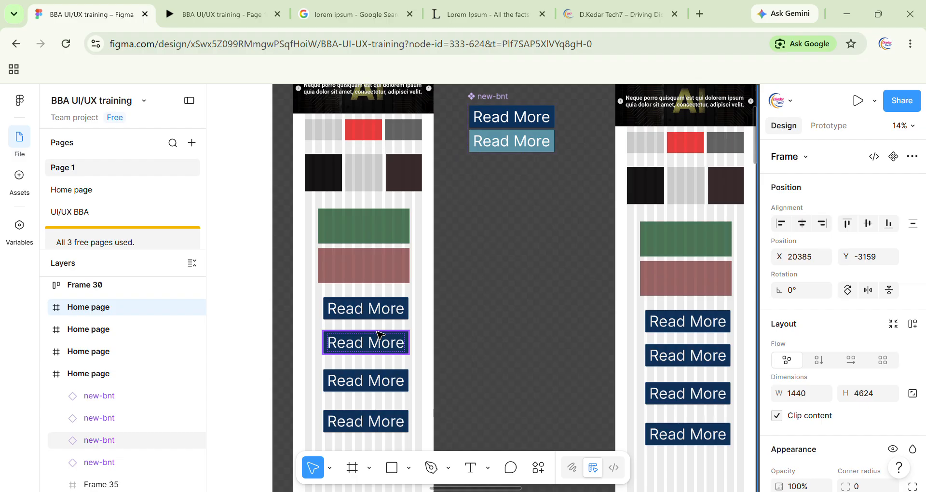
scroll(627, 338, "right", 4)
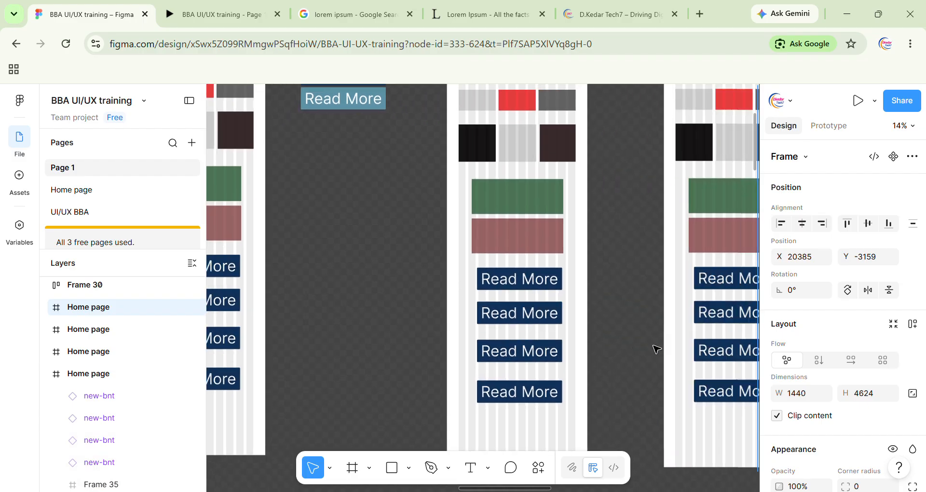
scroll(656, 348, "down", 5)
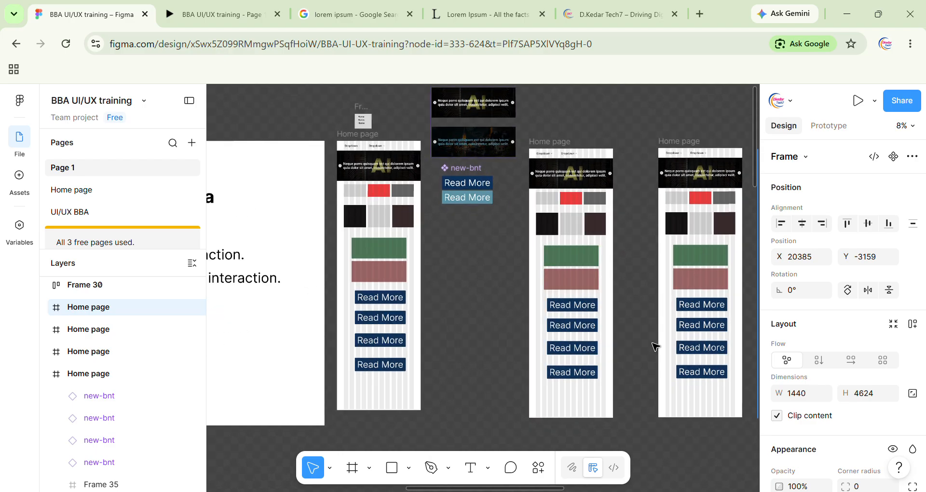
scroll(655, 345, "up", 2)
scroll(285, 331, "up", 3)
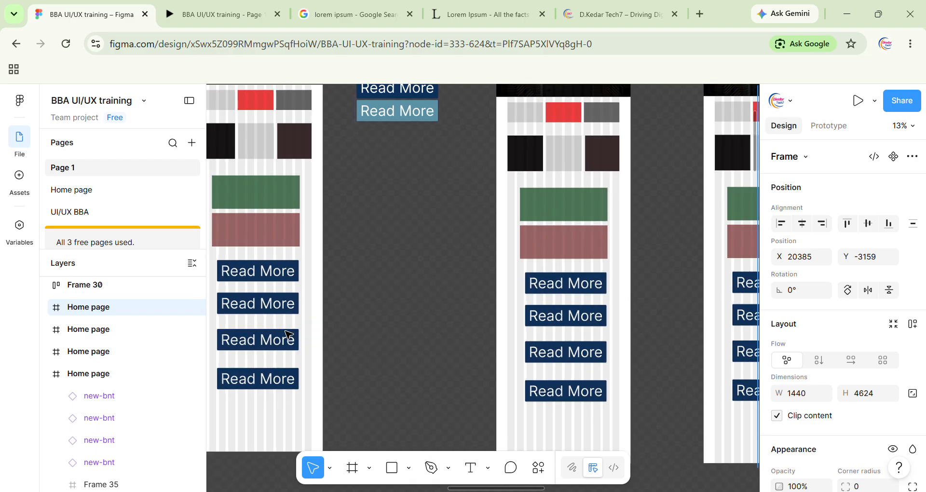
scroll(288, 334, "left", 2)
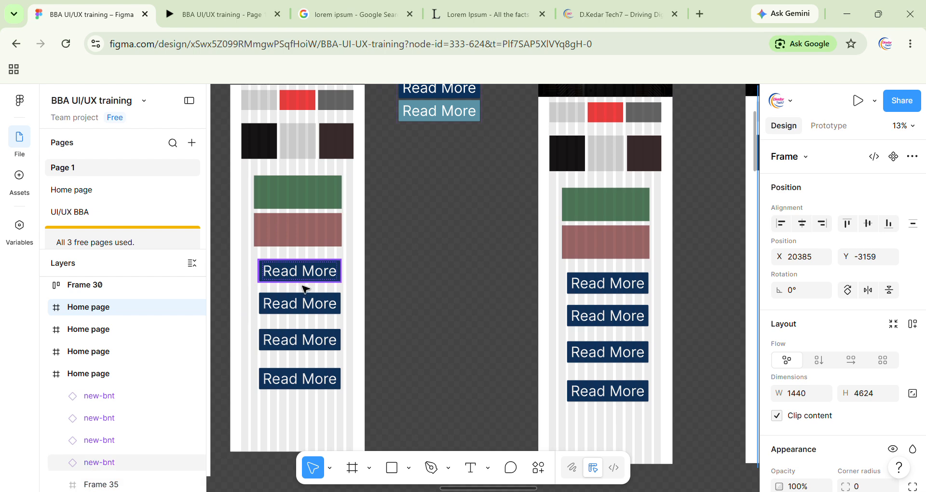
scroll(595, 287, "up", 4)
scroll(595, 287, "right", 2)
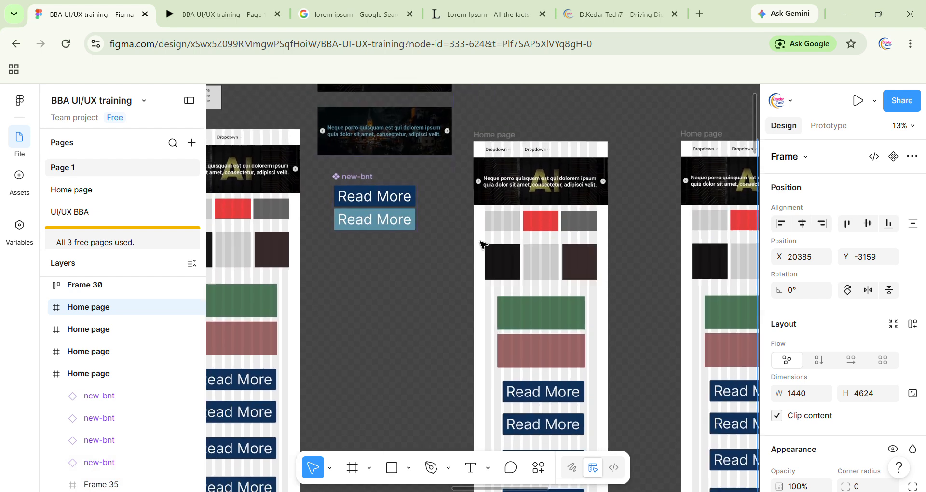
Set the fill of the new-bnt component's Default variant to secondary-color
left_click(406, 188)
scroll(820, 381, "down", 5)
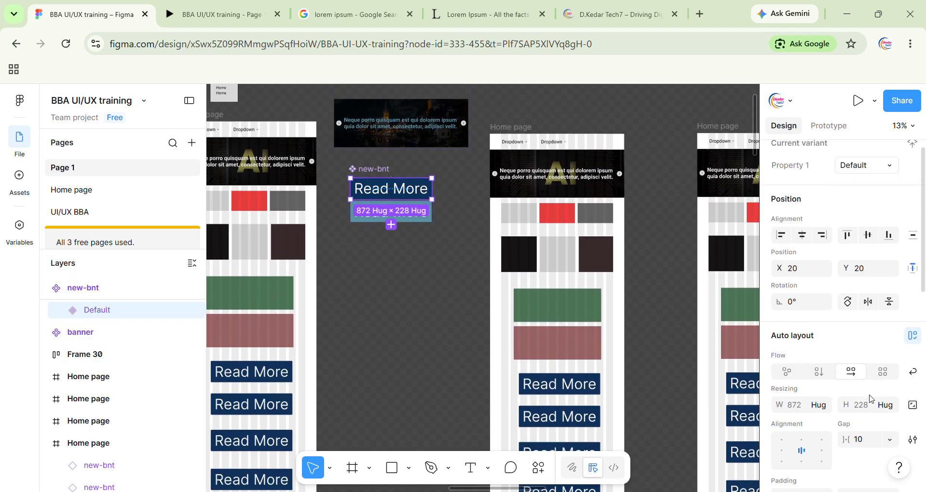
left_click(779, 360)
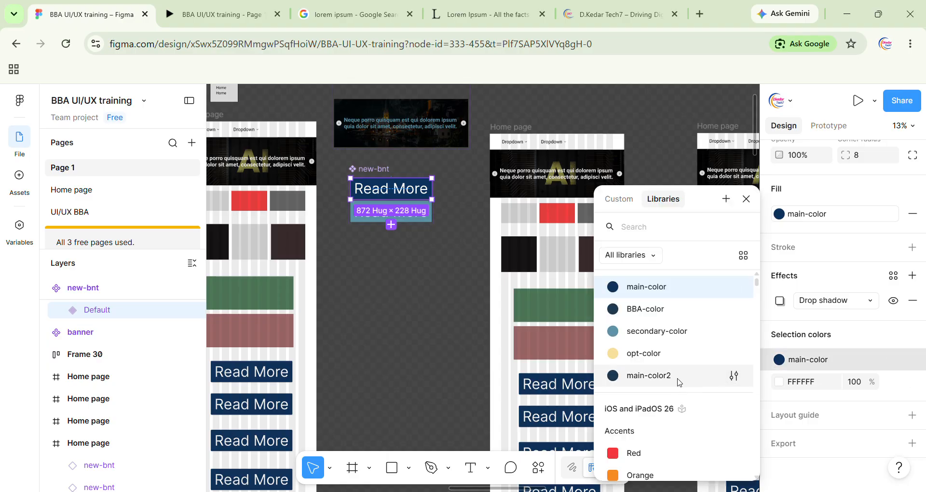
left_click(650, 333)
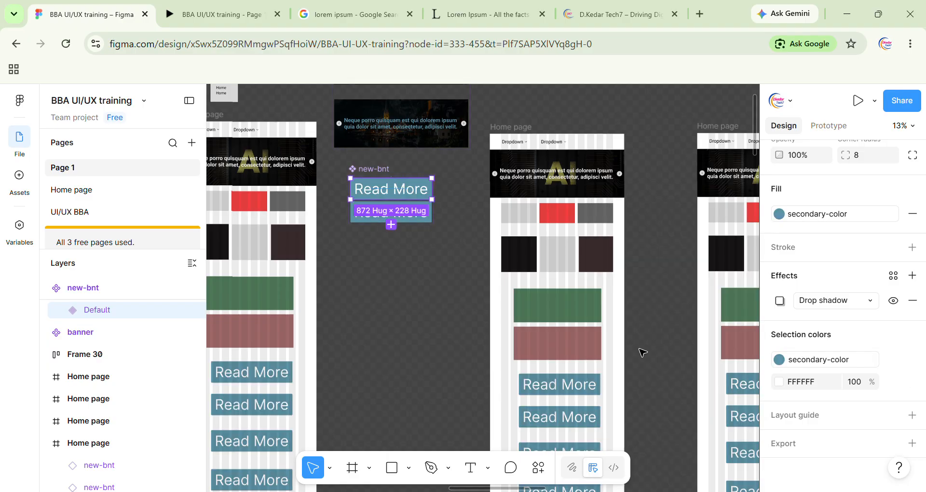
Check how the recolored component appears on the Read More buttons of all Home page copies
left_click(217, 14)
left_click(108, 7)
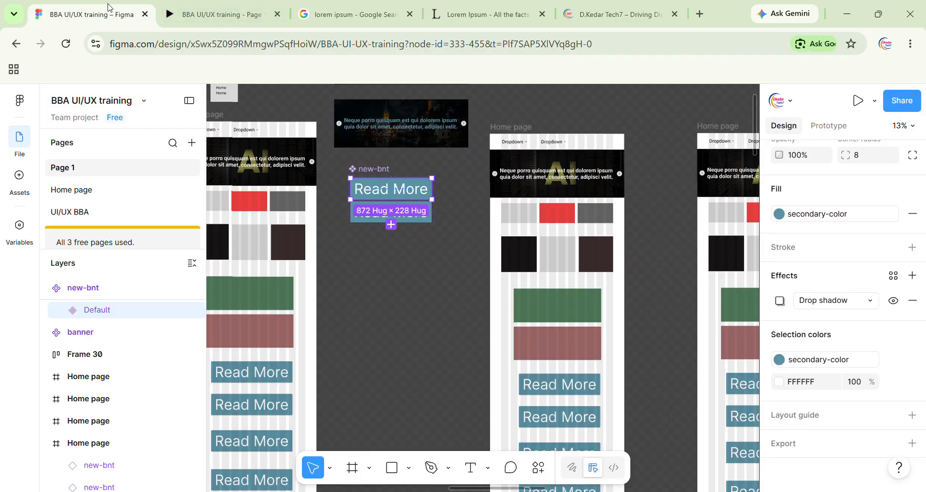
scroll(728, 293, "down", 5)
scroll(717, 296, "down", 3)
scroll(717, 296, "right", 2)
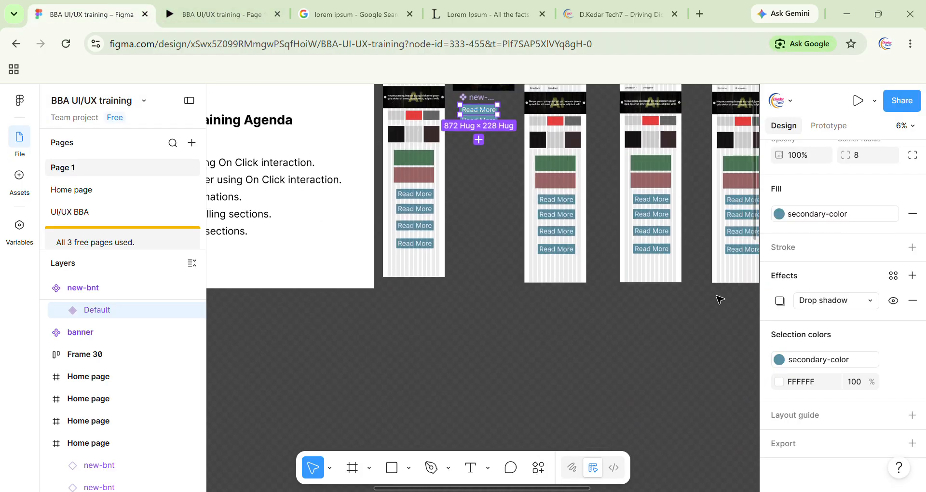
scroll(720, 299, "right", 2)
scroll(719, 299, "up", 1)
Set the new-bnt Default variant's fill to opt-color and its text color to 000000
left_click(792, 358)
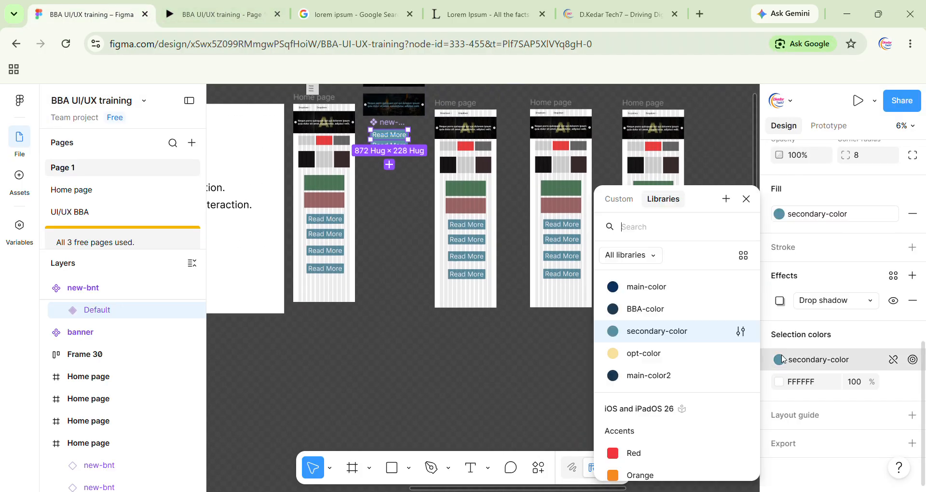
left_click(674, 356)
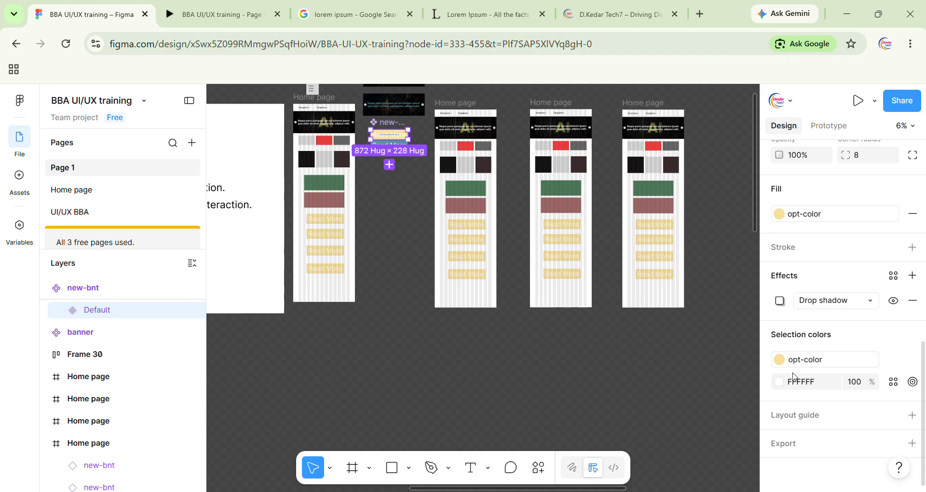
left_click(806, 383)
type("000000")
key("Return")
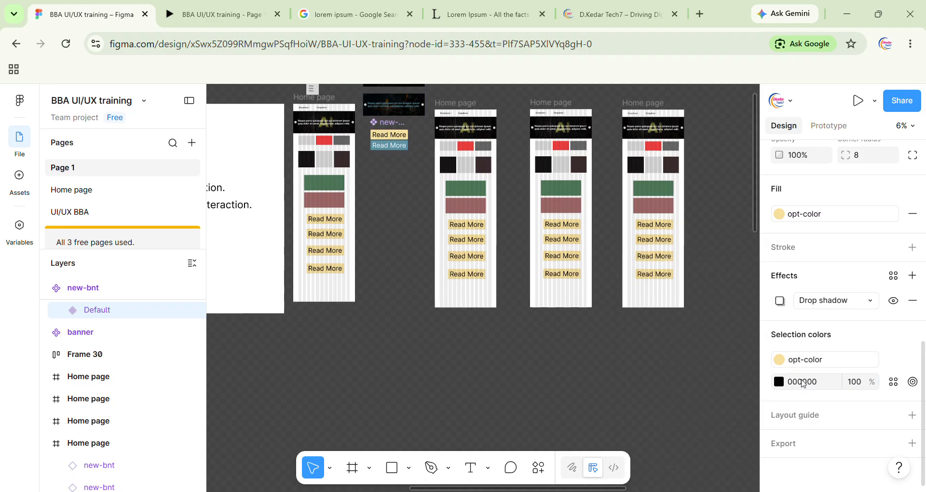
Examine the restyled Read More buttons on the original Home page up close
scroll(356, 207, "up", 5)
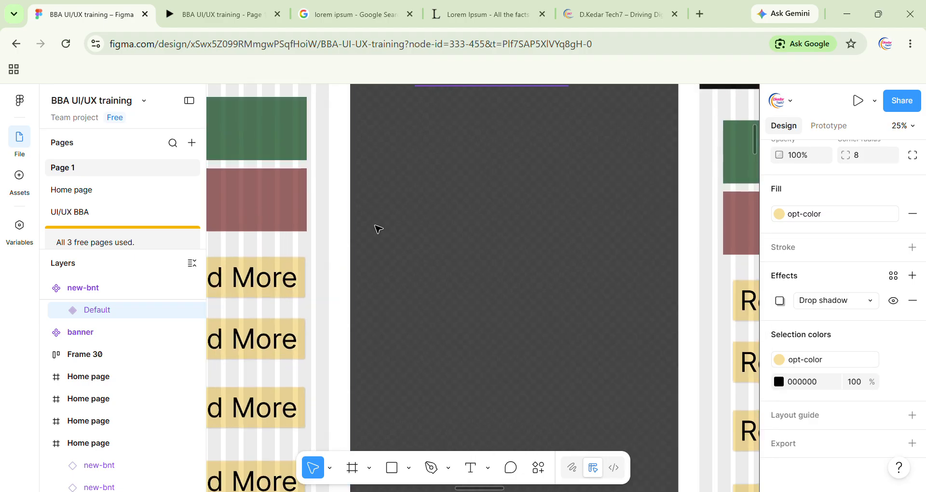
scroll(377, 227, "left", 4)
scroll(427, 265, "up", 5)
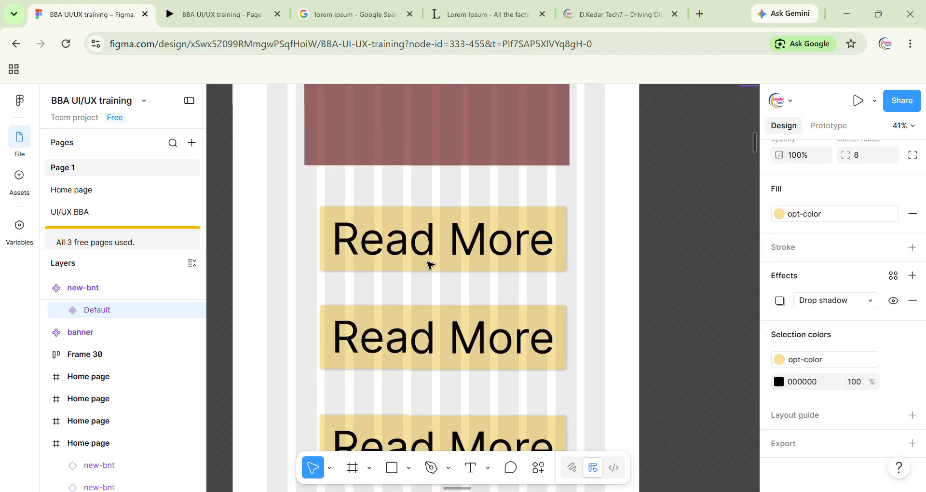
scroll(427, 264, "down", 2)
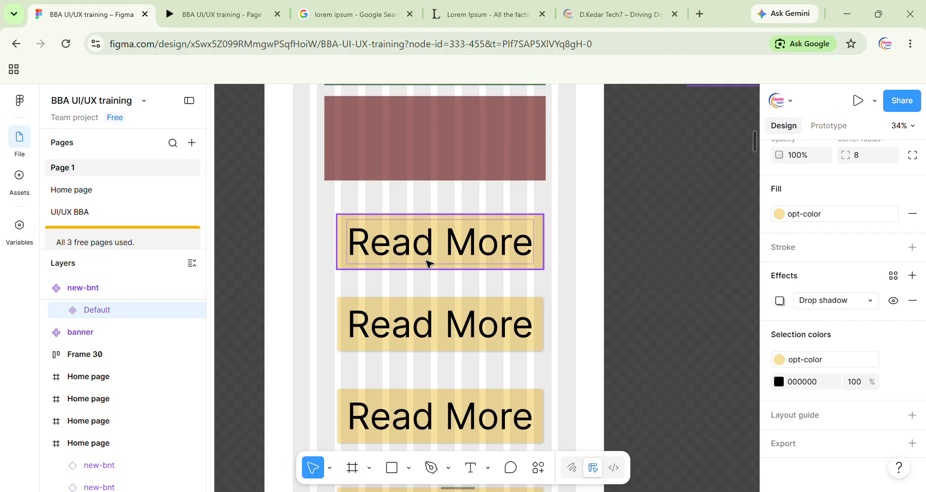
left_click(541, 309)
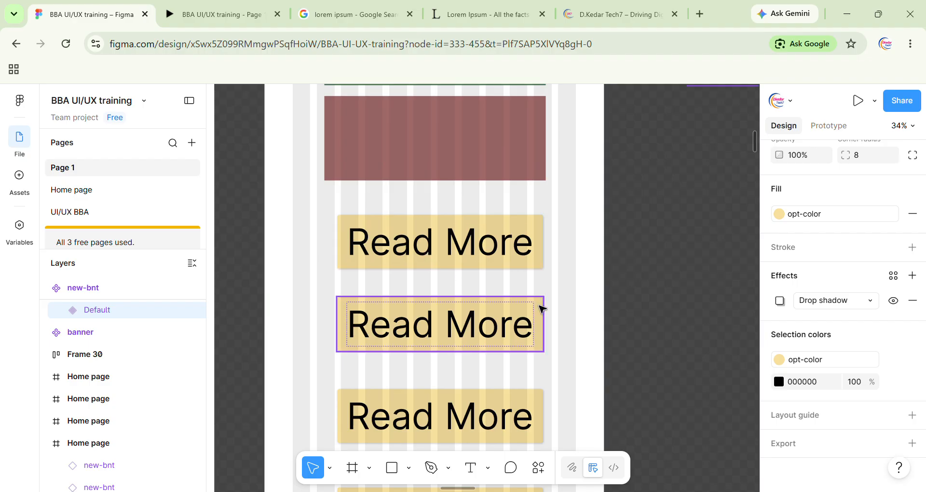
scroll(541, 309, "down", 5)
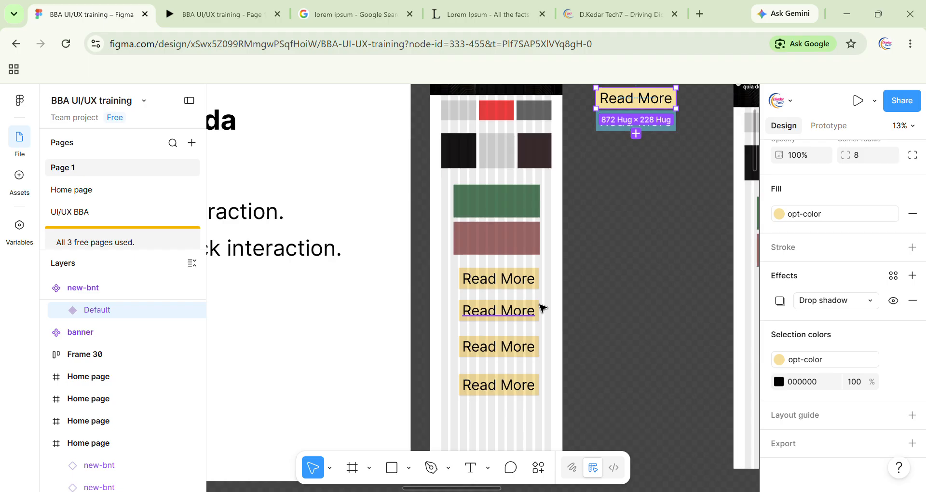
scroll(542, 309, "up", 5)
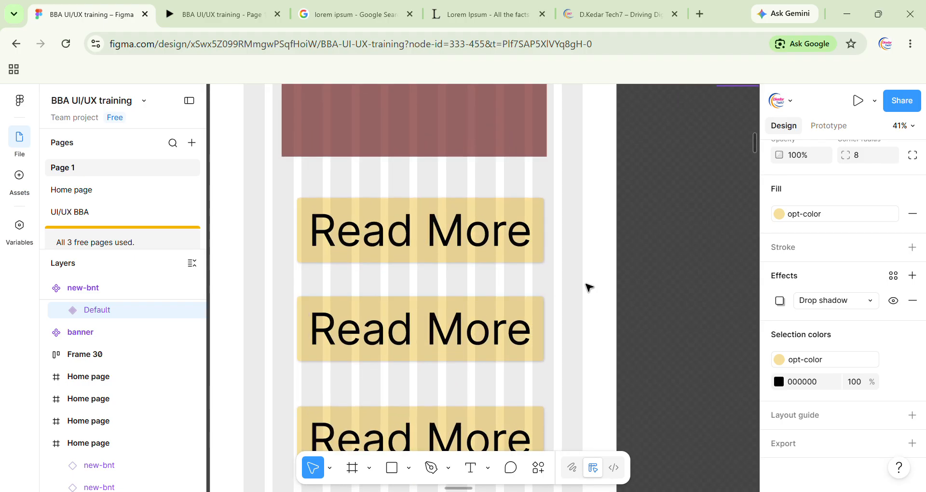
scroll(588, 287, "down", 3)
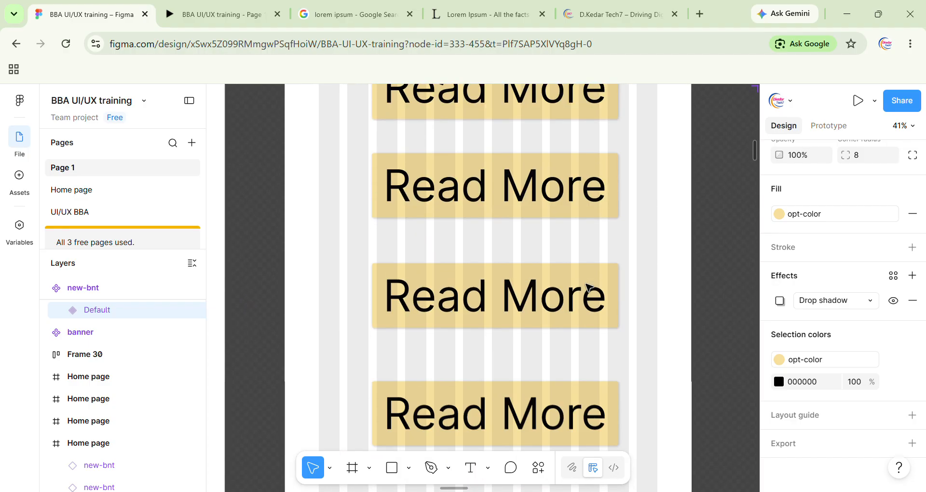
scroll(588, 287, "right", 3)
scroll(588, 287, "up", 4)
scroll(588, 287, "up", 2)
Rename the first duplicated Home page frame as about us
scroll(589, 285, "down", 10)
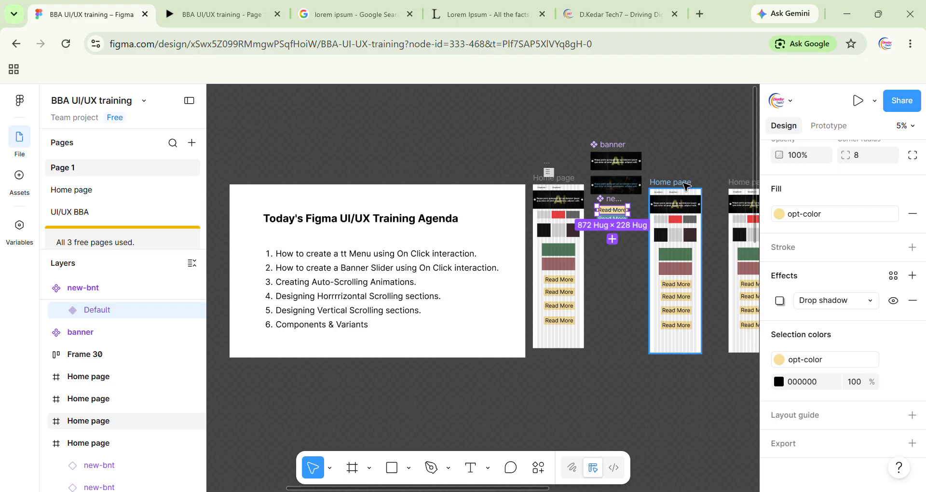
left_click(685, 186)
double_click(684, 185)
type("abput us")
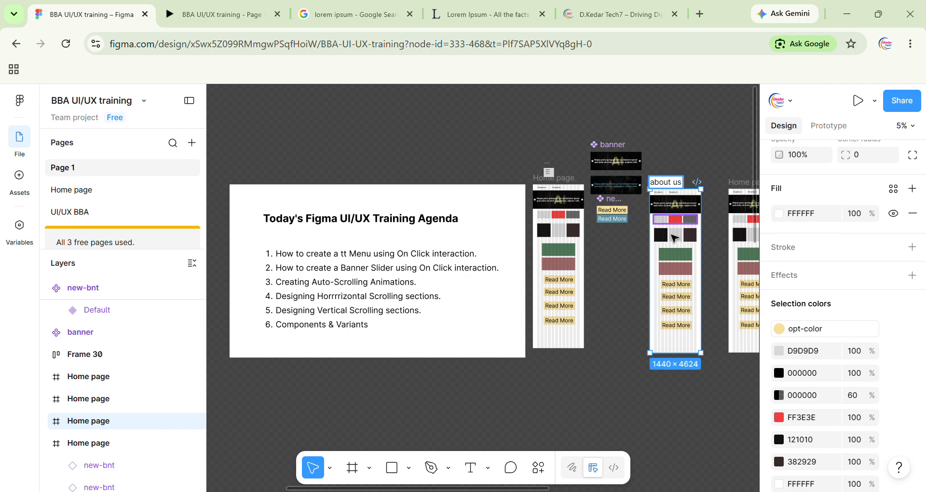
Delete the two rows of colored boxes and the green and red section from the about us page
scroll(668, 257, "up", 5)
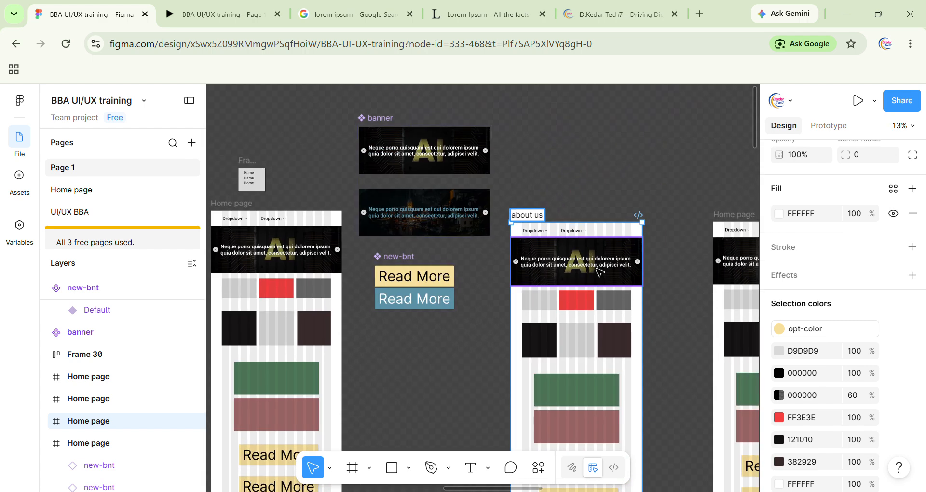
left_click(589, 300)
key("Delete")
left_click(586, 338)
key("Delete")
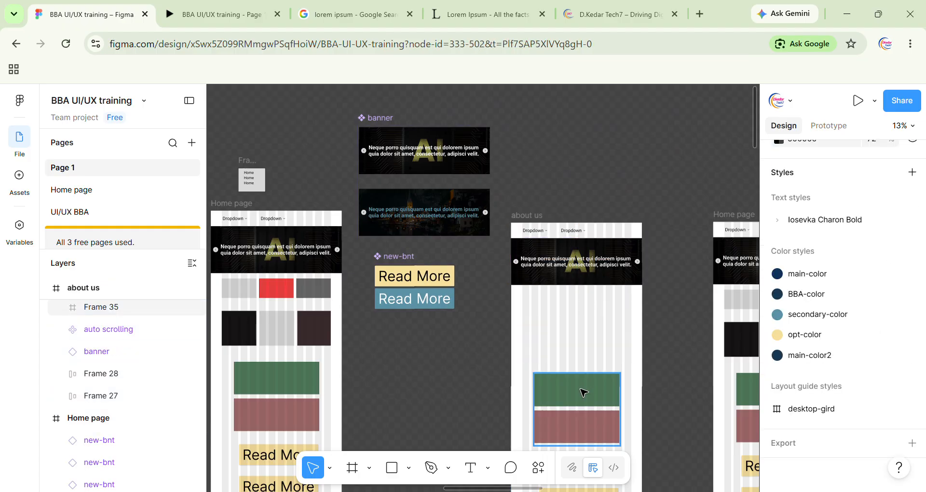
key("Delete")
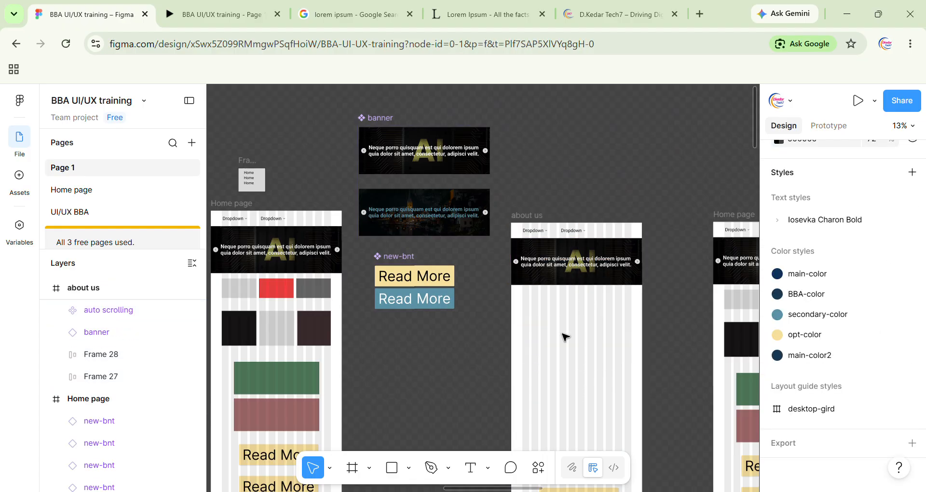
Replace the banner text on the about us page with "About us"
left_click(577, 265)
double_click(577, 265)
scroll(581, 264, "up", 2, "ctrl")
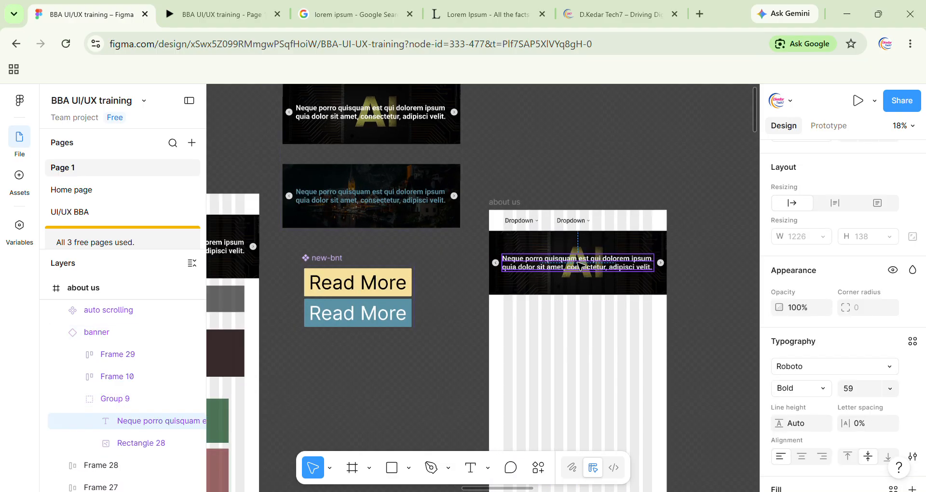
scroll(580, 264, "up", 2, "ctrl")
double_click(578, 259)
left_click(578, 259)
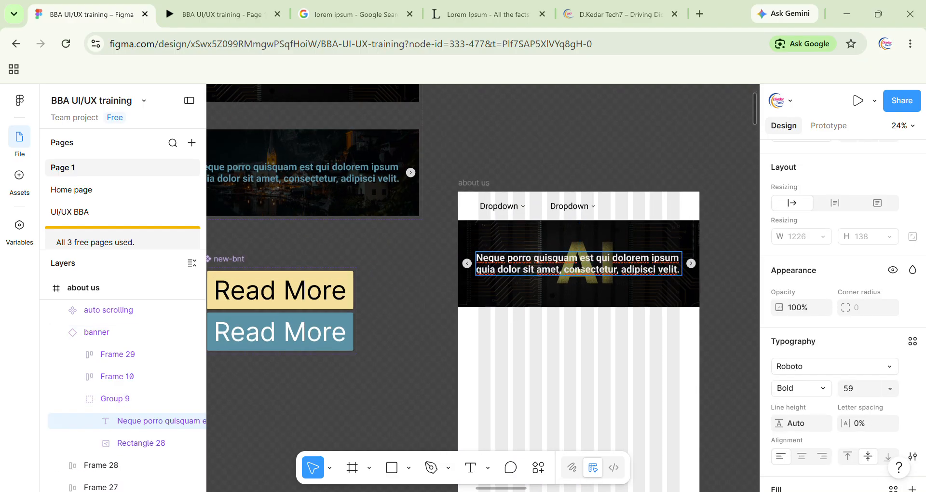
key("ctrl+a")
type("About us")
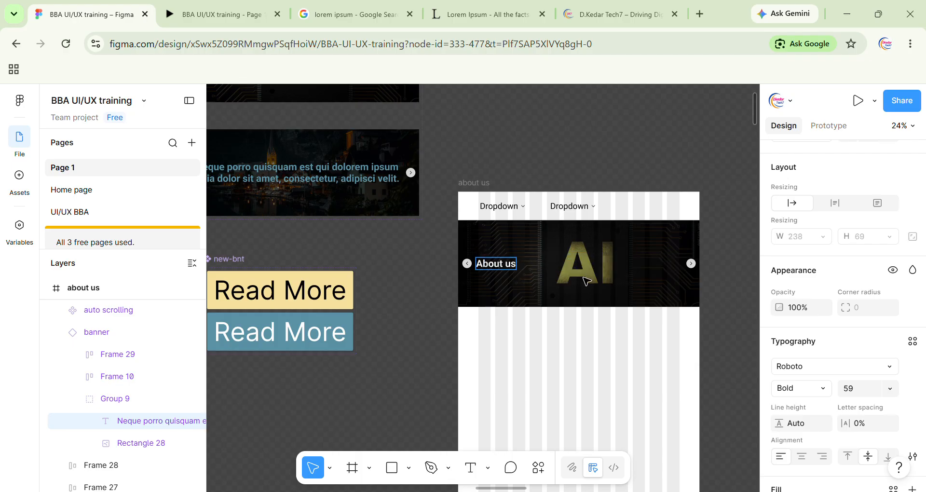
key("Escape")
Add an on-click prototype interaction from the original Home page frame that navigates to about us with Smart animate, Ease in, 300ms
scroll(587, 282, "down", 5, "ctrl")
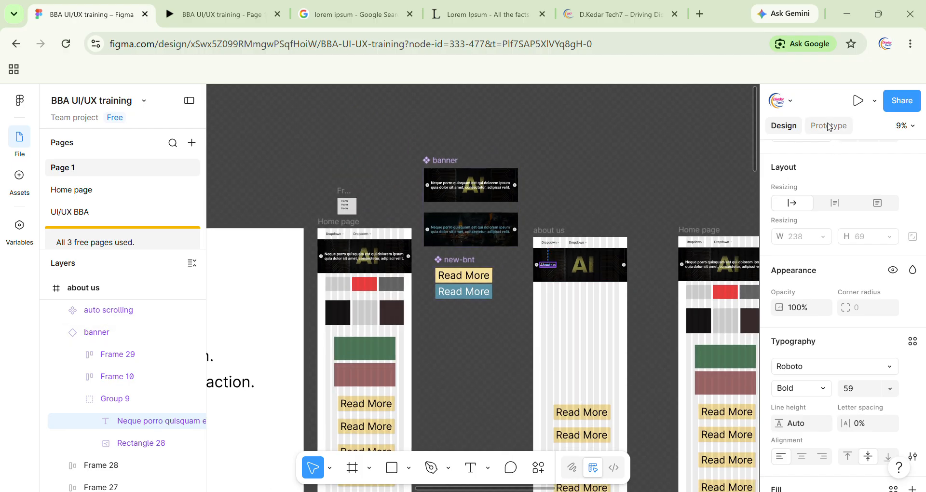
left_click(830, 127)
left_click(357, 223)
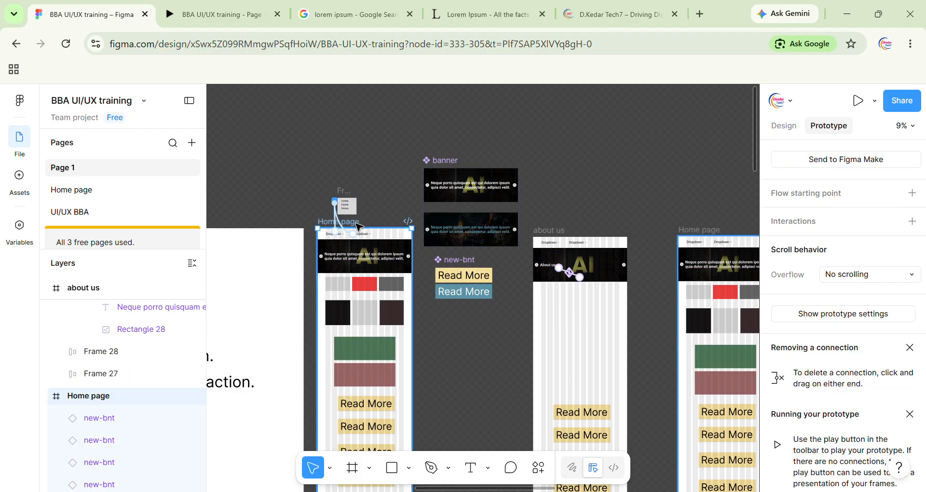
scroll(371, 226, "up", 3, "ctrl")
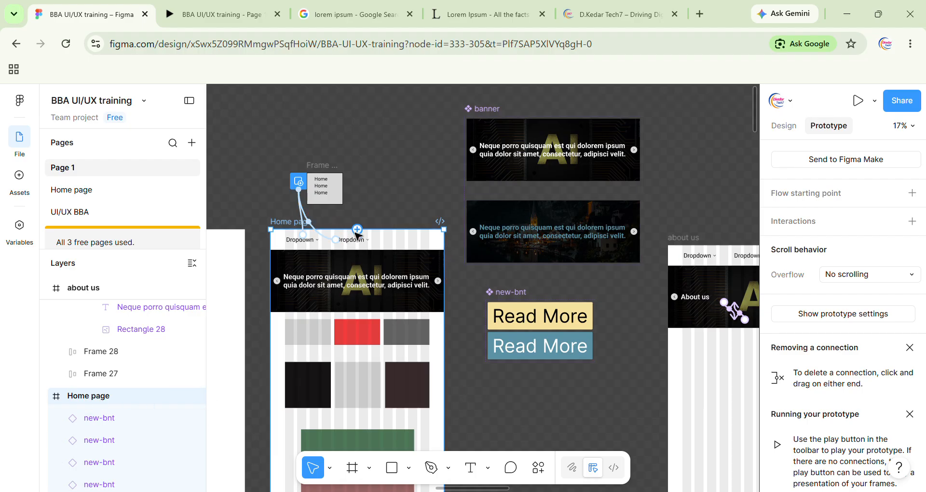
left_click_drag(368, 239, 467, 199)
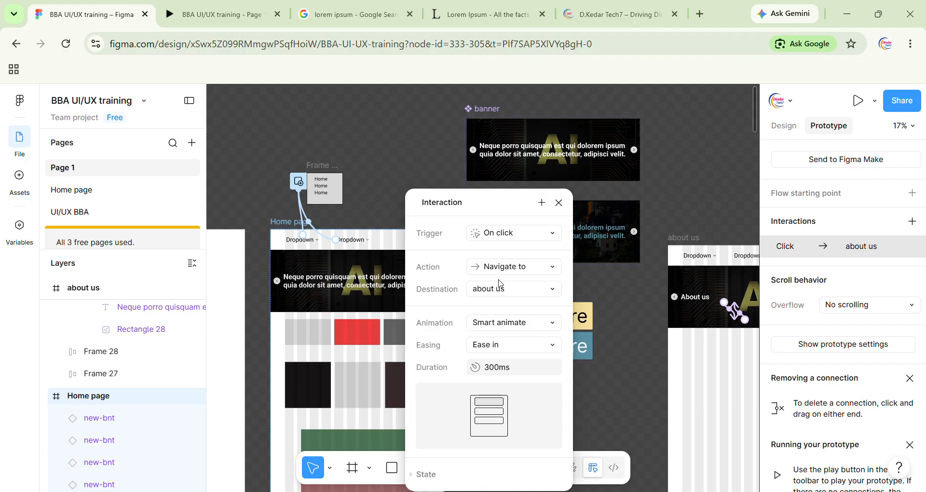
Test the Home page's click navigation to the about us page in the prototype preview
left_click(217, 15)
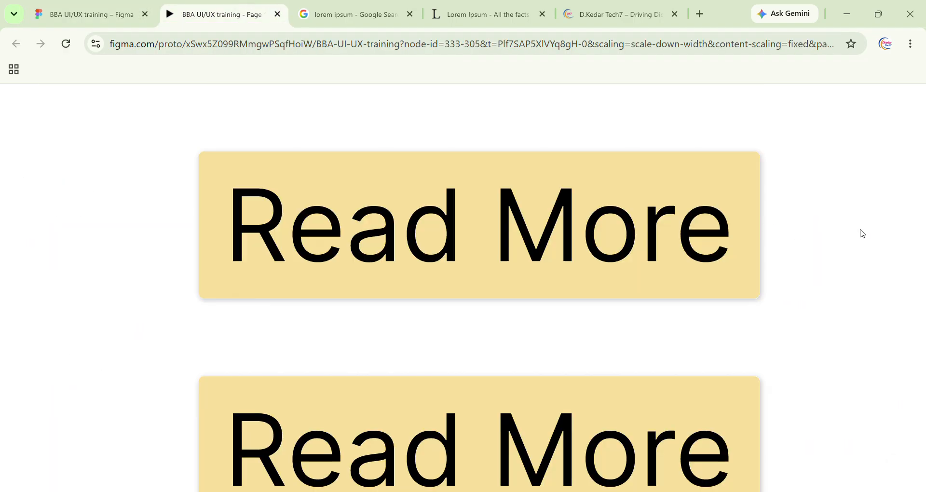
left_click(861, 229)
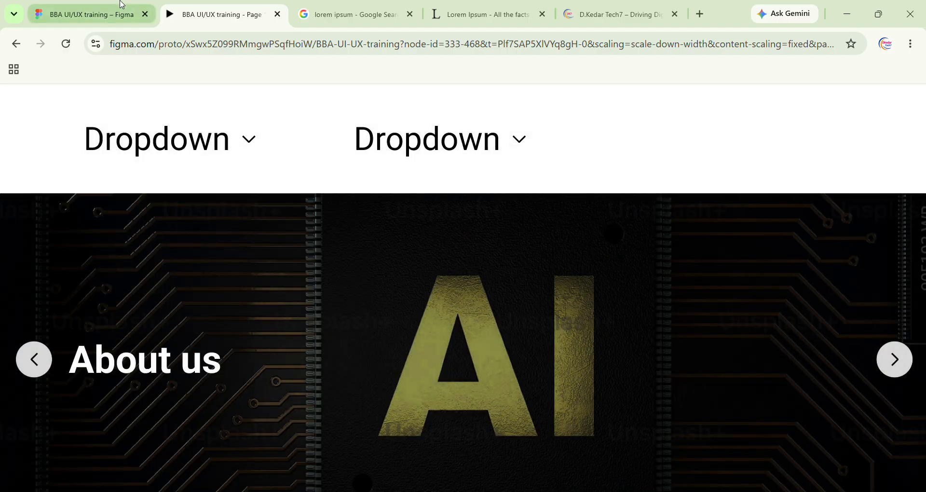
Return to the design file, switch from prototype to design mode, and look over the Home page, button variants and about us frames
left_click(92, 14)
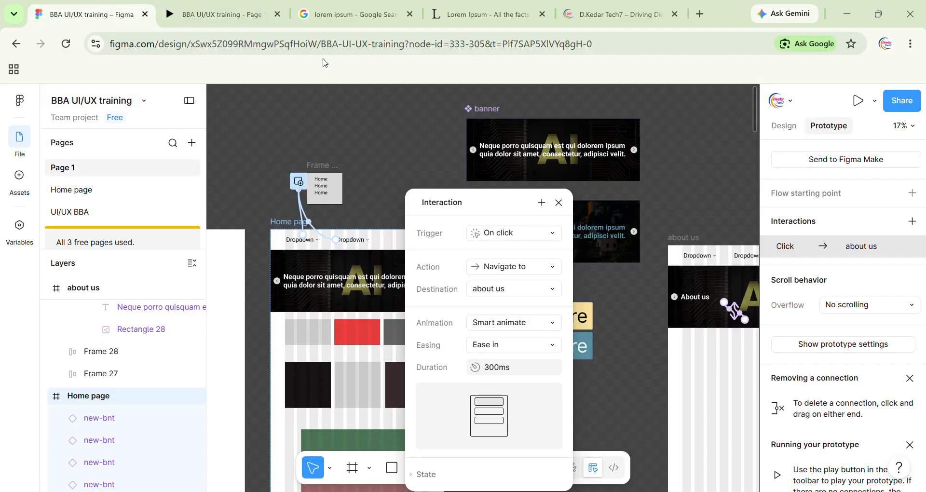
left_click(780, 126)
scroll(533, 357, "up", 3)
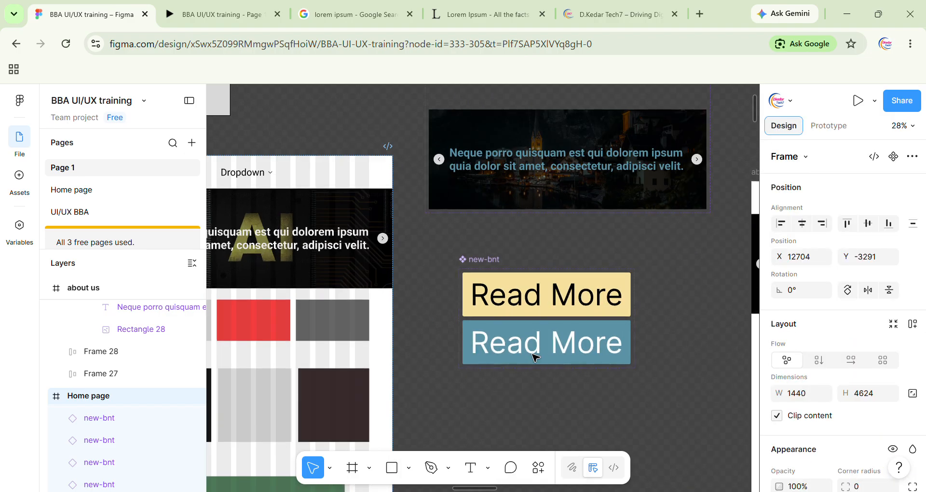
scroll(534, 356, "left", 3)
scroll(533, 356, "down", 5)
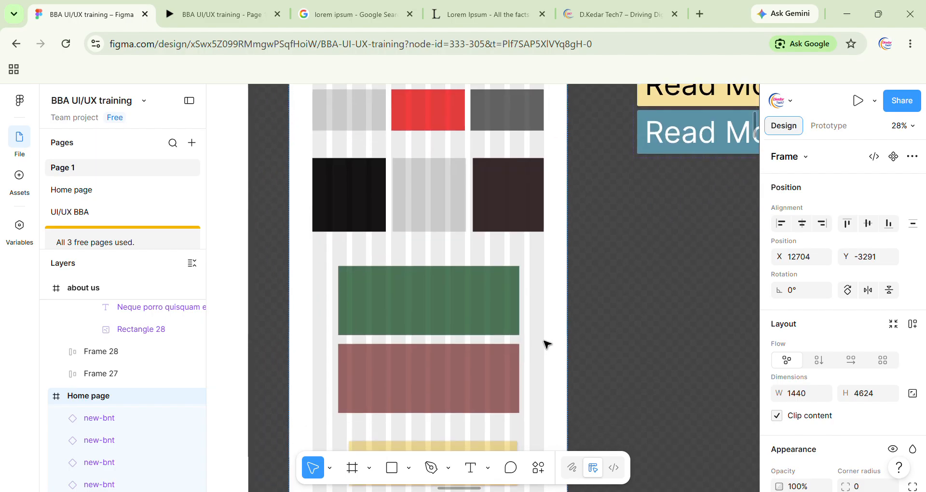
scroll(546, 343, "down", 3)
scroll(549, 343, "down", 5)
scroll(550, 341, "right", 2)
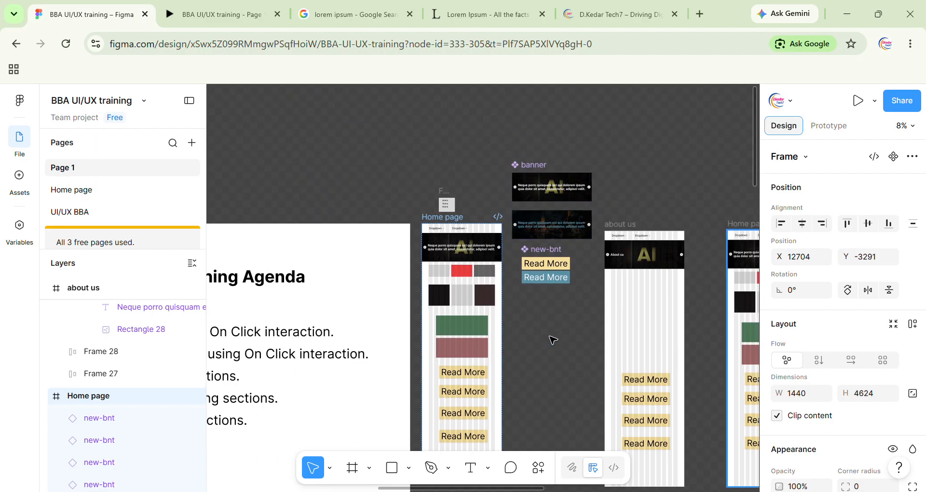
scroll(553, 340, "down", 1)
scroll(553, 340, "right", 5)
scroll(552, 340, "left", 7)
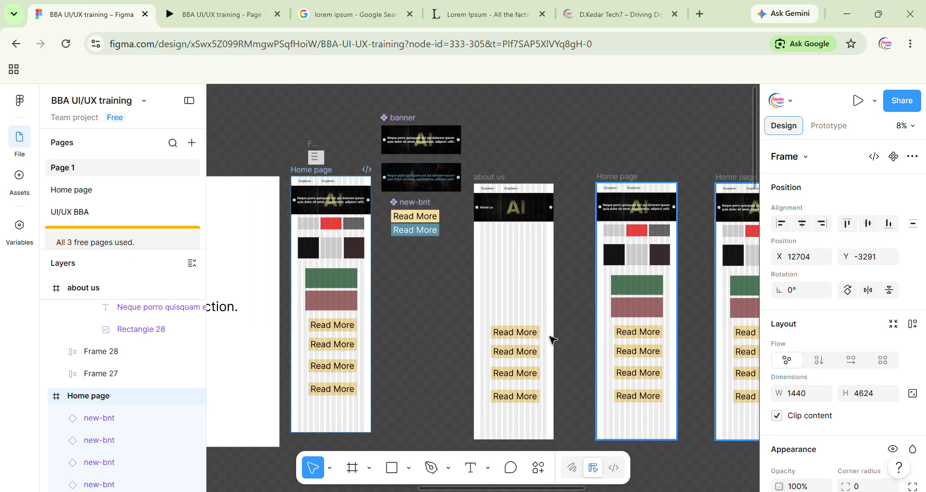
Review the topics on the "Today's Figma UI/UX Training Agenda" frame beside the original Home page
scroll(553, 341, "left", 6)
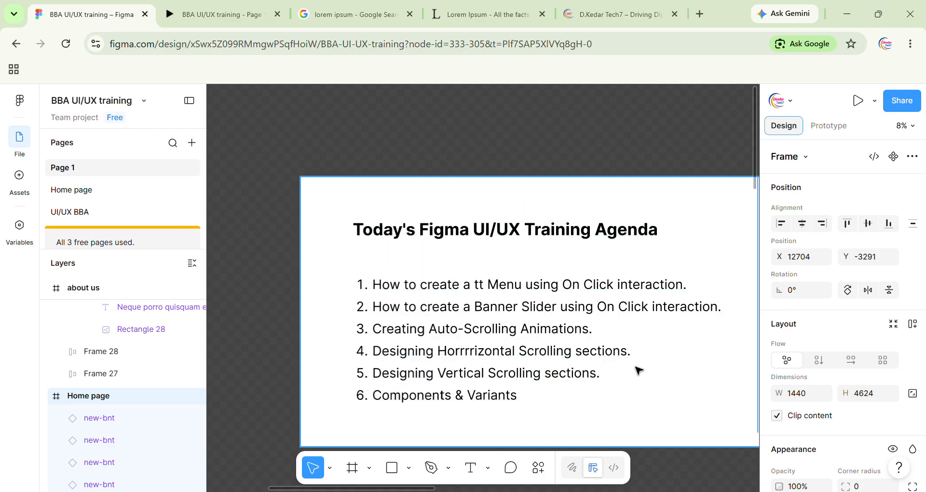
scroll(637, 370, "up", 3)
scroll(637, 370, "up", 1)
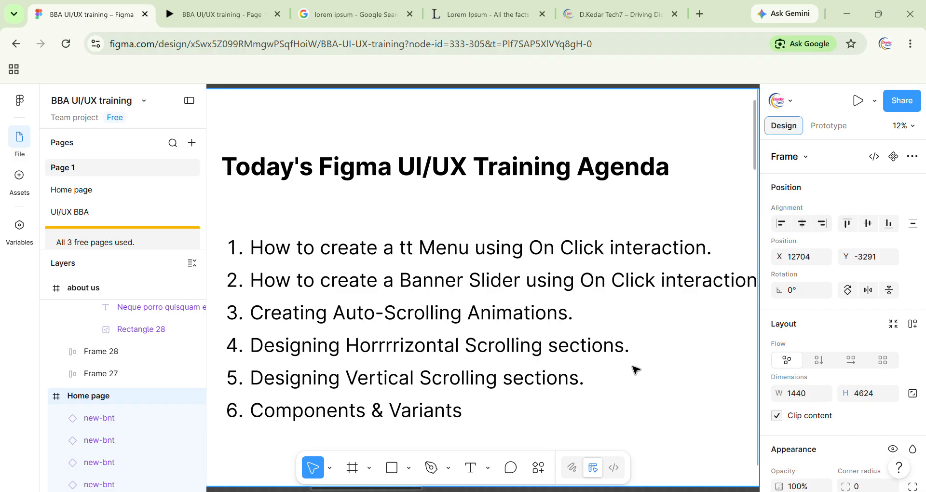
scroll(619, 338, "down", 3)
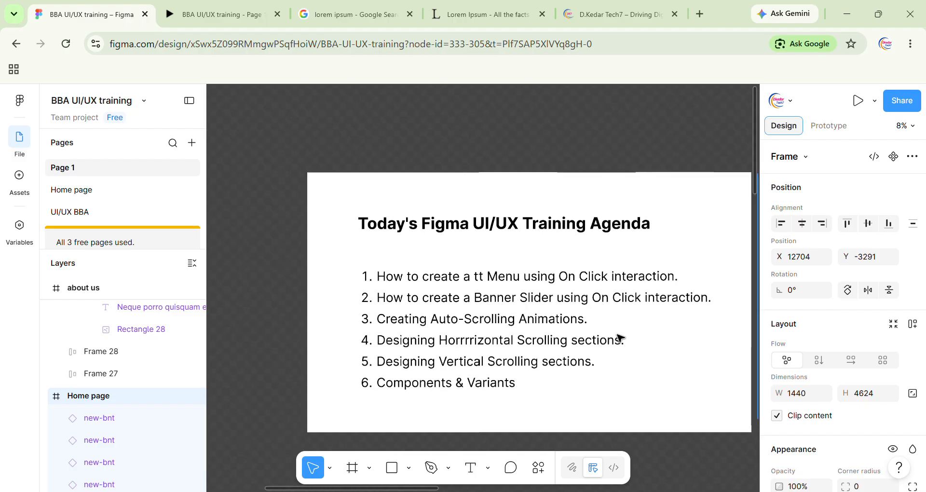
scroll(619, 337, "down", 1)
scroll(620, 338, "down", 2)
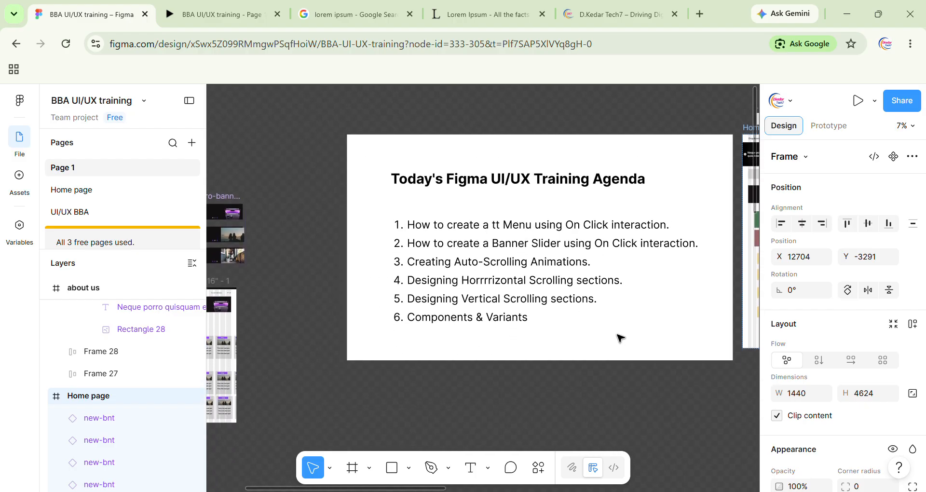
scroll(620, 338, "right", 2)
scroll(620, 338, "right", 2)
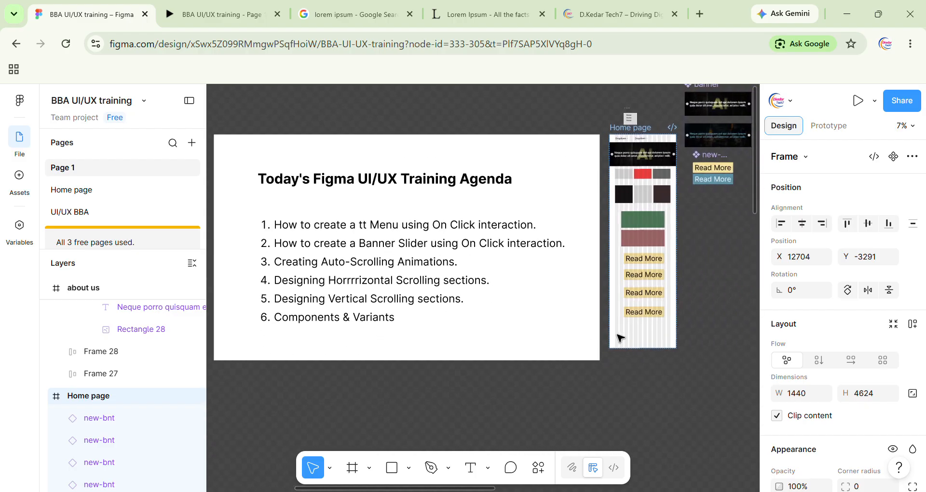